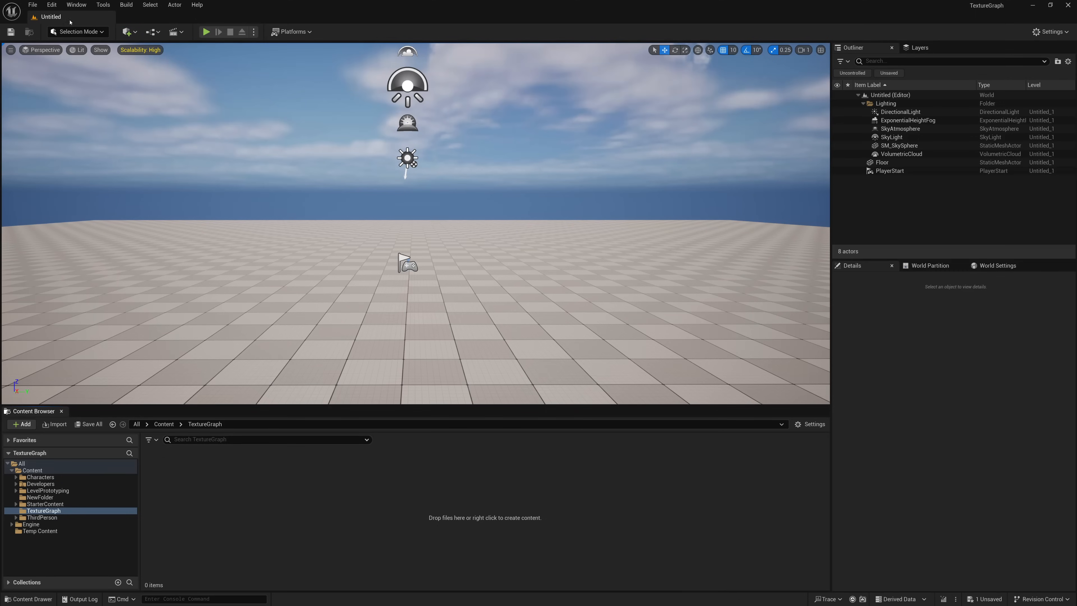
# - Search the project's plugins for "Texture Graph" to check whether TextureGraph is enabled, and close the plugin list
pyautogui.click(52, 5)
pyautogui.click(72, 146)
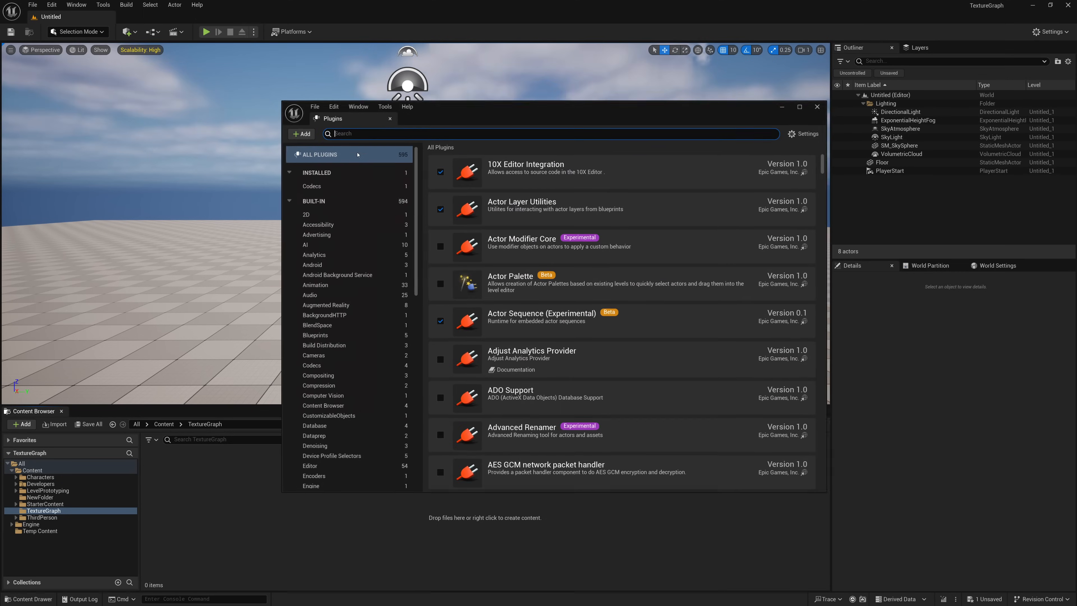
pyautogui.write('Texture Grap')
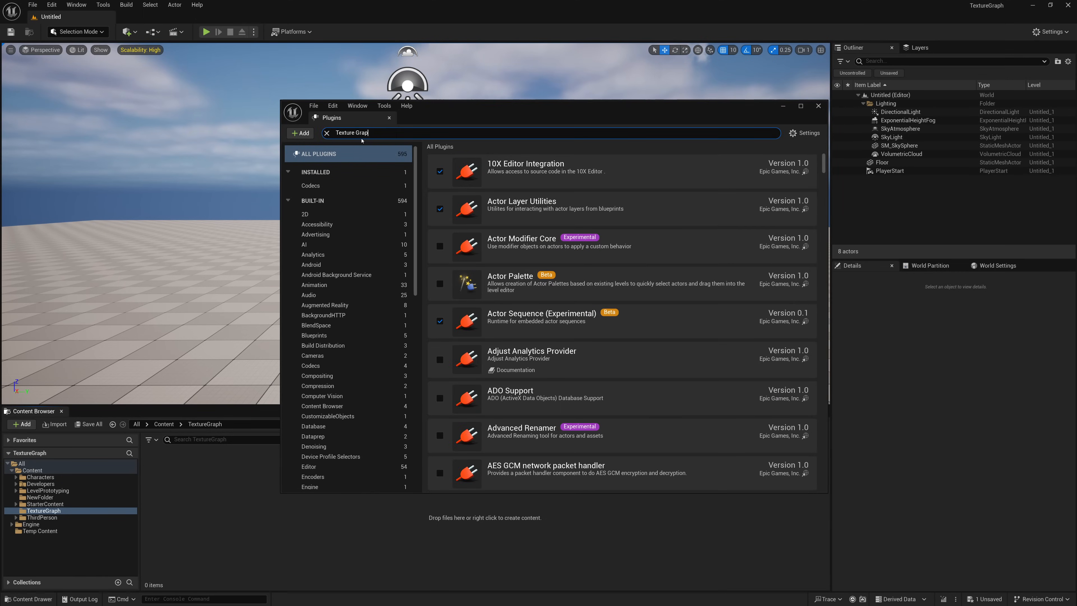
pyautogui.write('h')
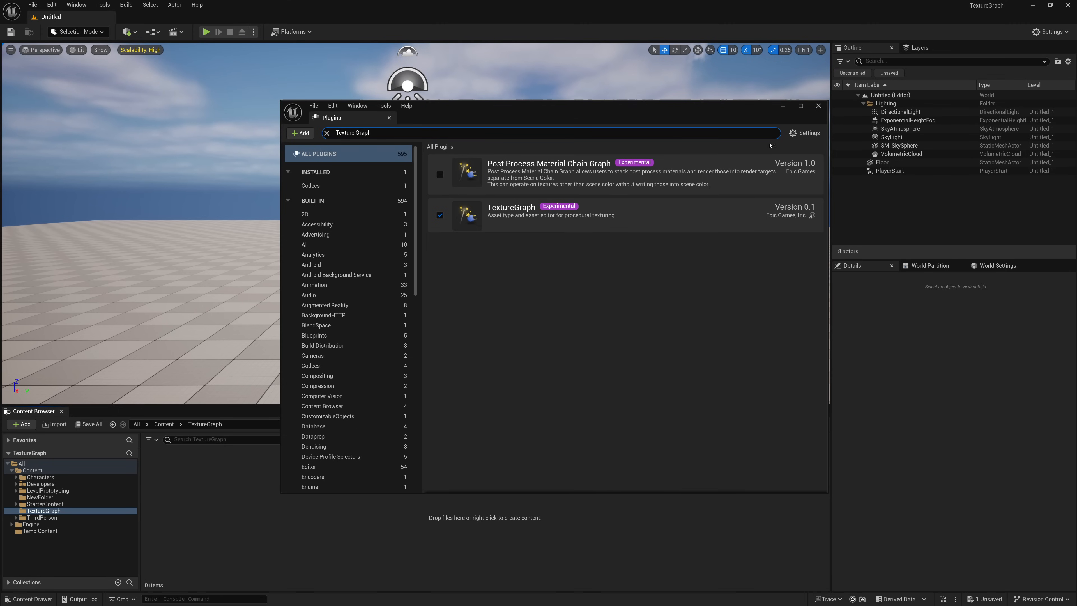
pyautogui.click(819, 105)
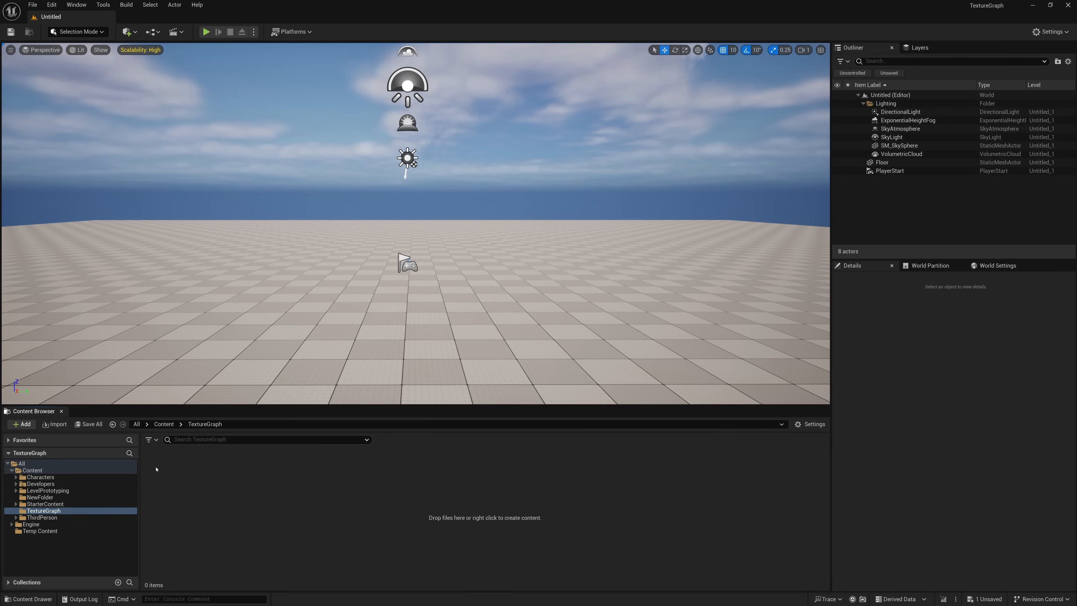
# - Create a Texture Graph asset named TexGraph_Test in the TextureGraph folder and open it for editing
pyautogui.rightClick(238, 491)
pyautogui.moveTo(282, 454)
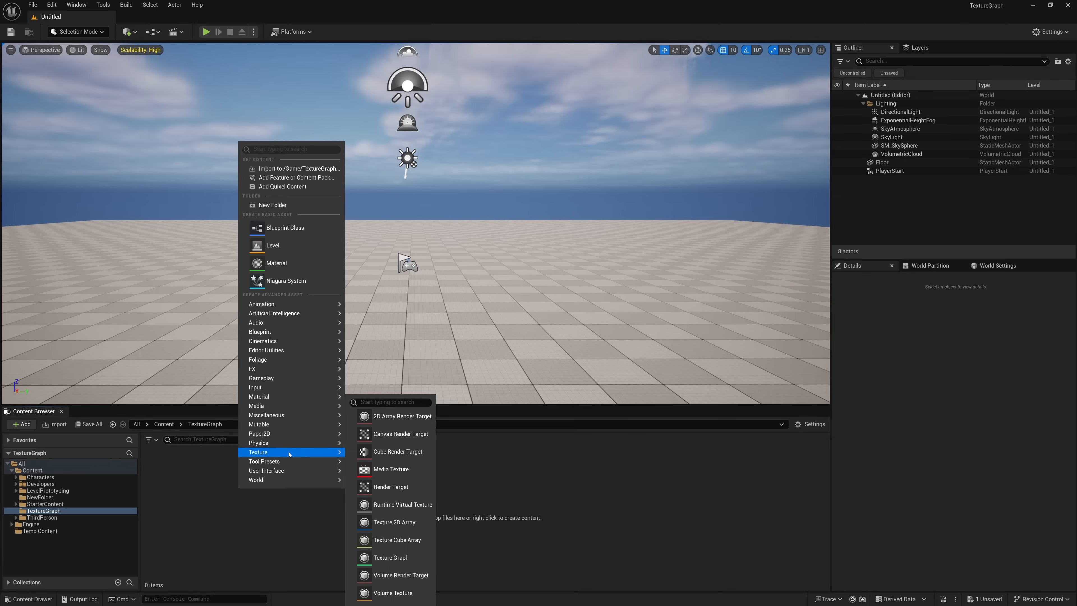
pyautogui.click(390, 557)
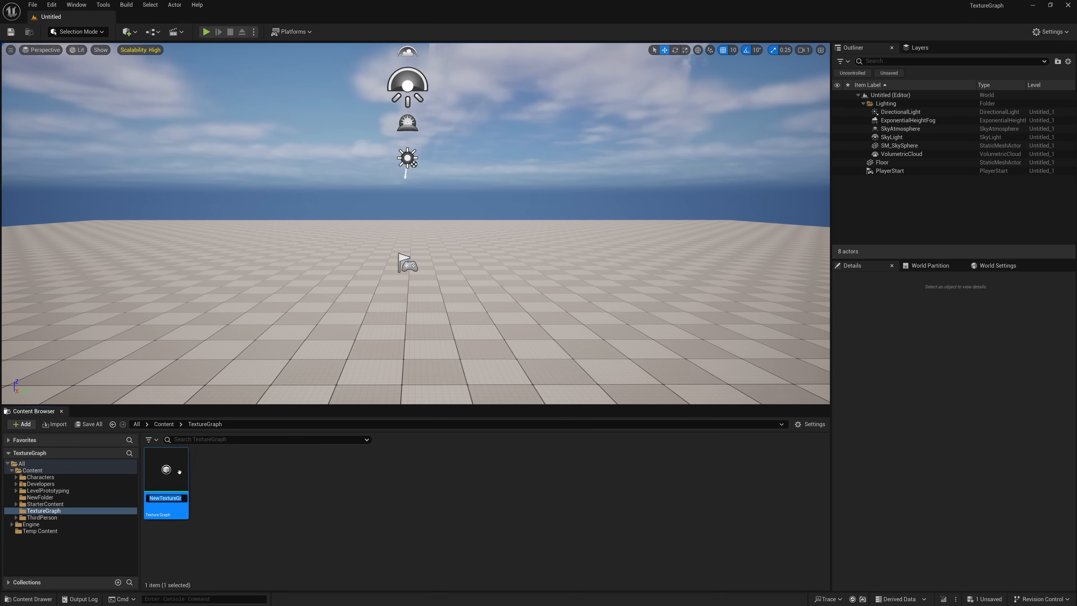
pyautogui.write('Te')
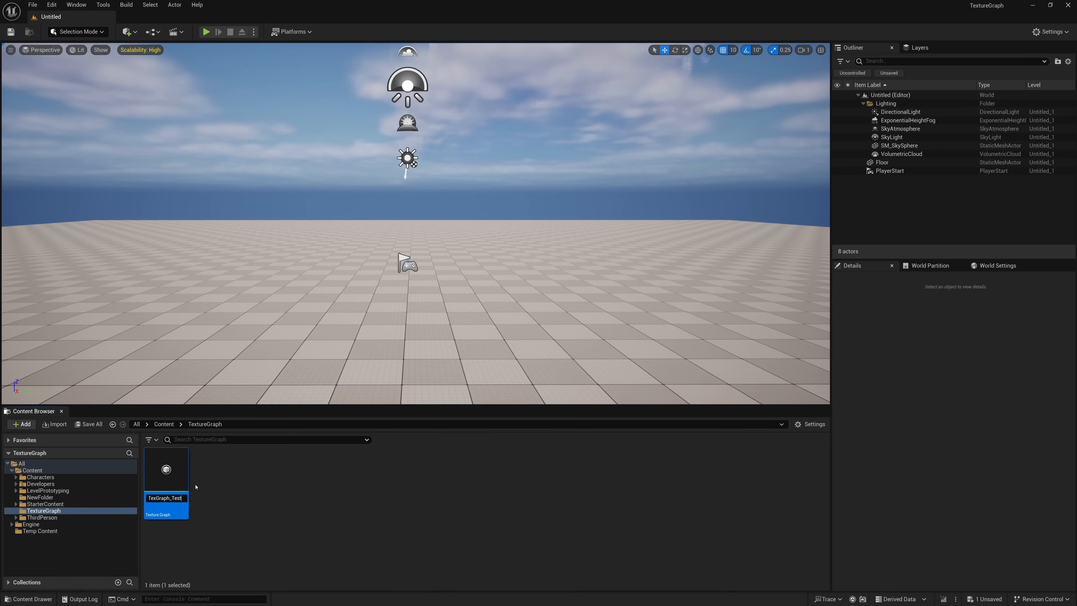
pyautogui.write('xGraph_Test')
pyautogui.press('Return')
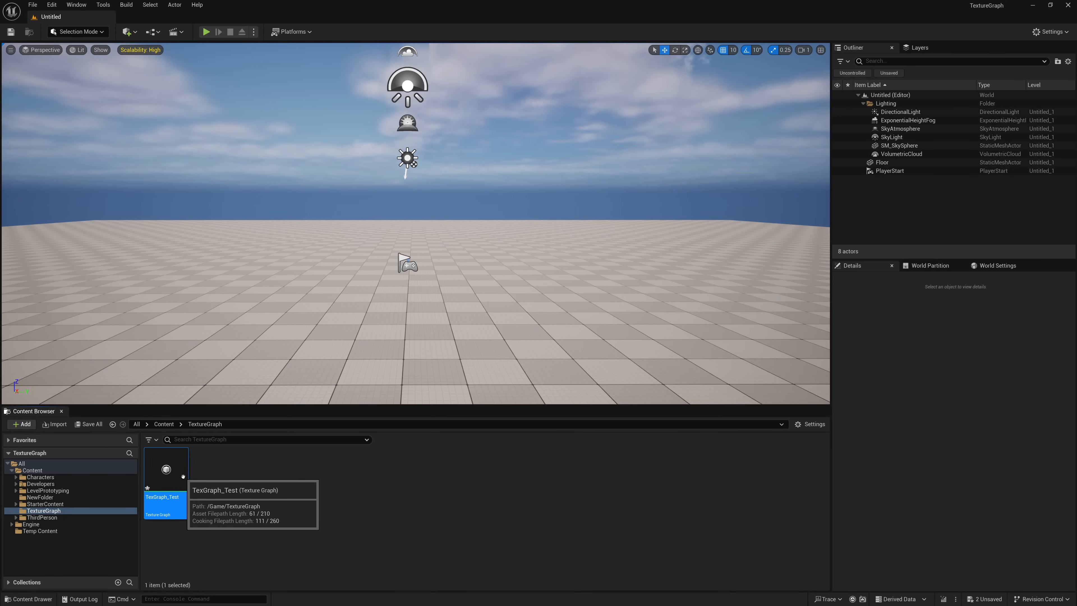
pyautogui.doubleClick(183, 476)
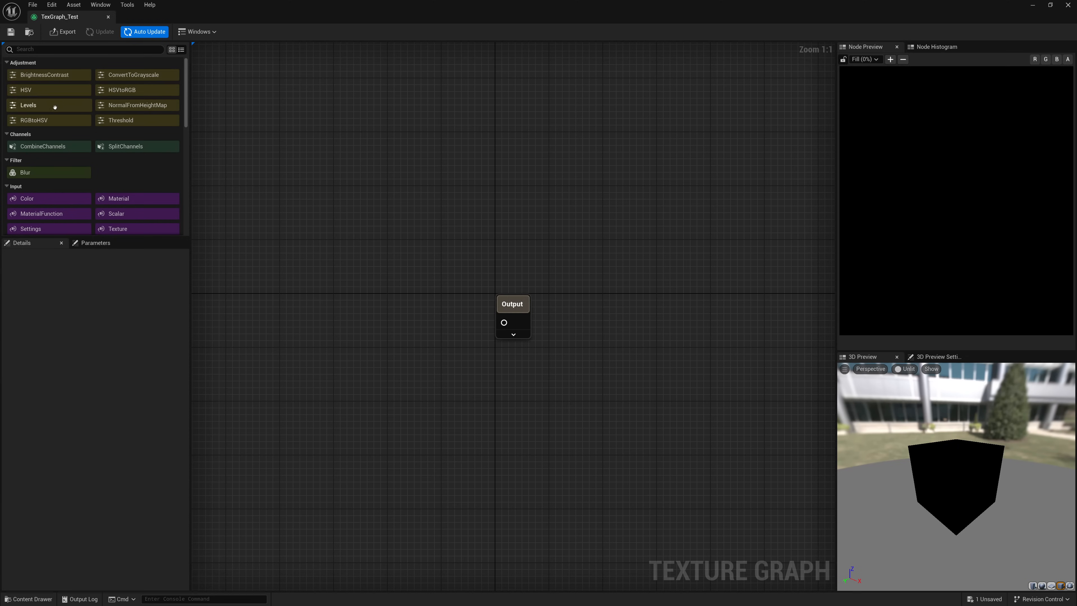
# - Examine the node categories in the palette, from the adjustment and input nodes to the math and output nodes
pyautogui.scroll(-5, 78, 170)
pyautogui.scroll(-5, 79, 169)
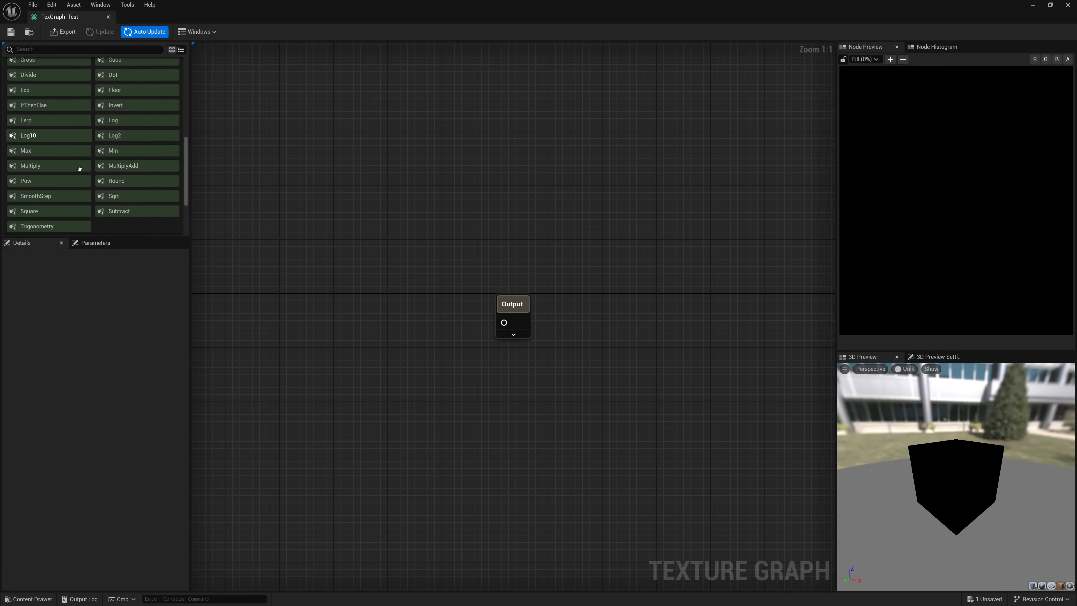
pyautogui.scroll(4, 85, 172)
pyautogui.scroll(4, 82, 173)
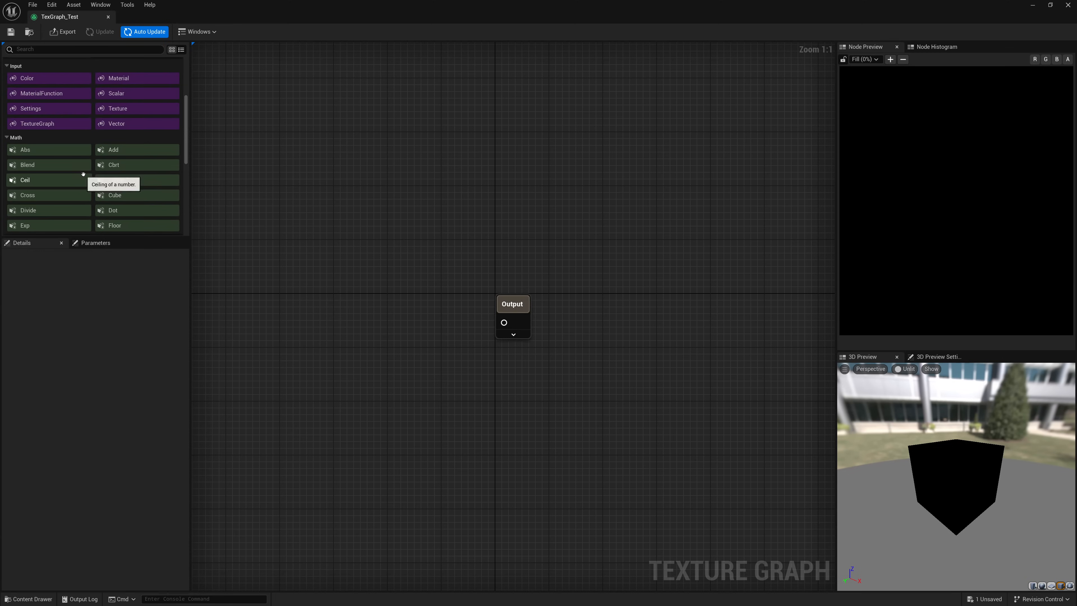
pyautogui.scroll(-3, 85, 154)
pyautogui.scroll(-7, 85, 157)
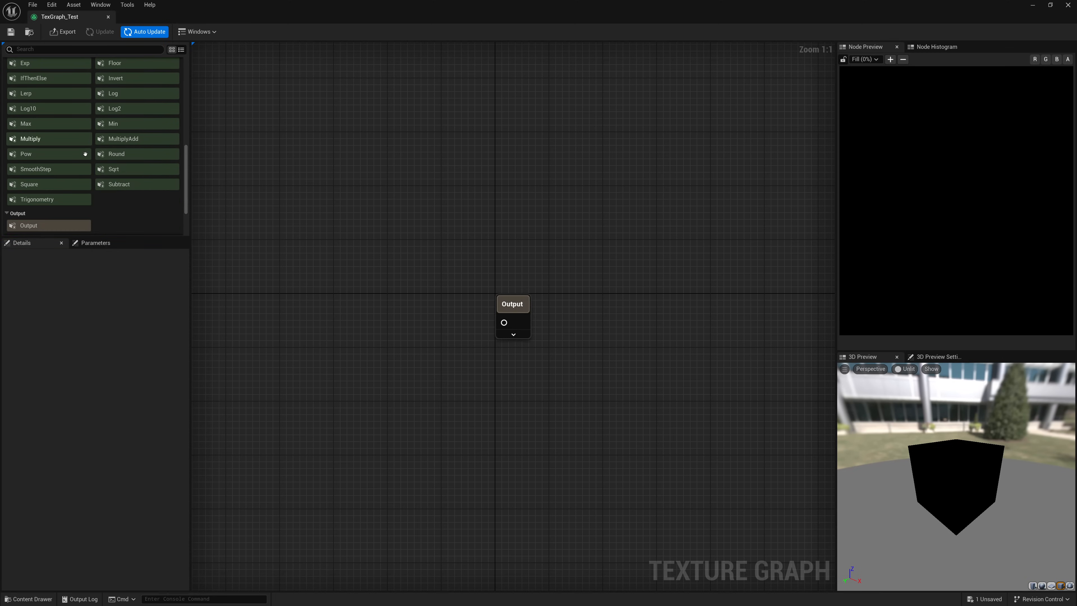
pyautogui.scroll(4, 86, 161)
pyautogui.scroll(3, 81, 153)
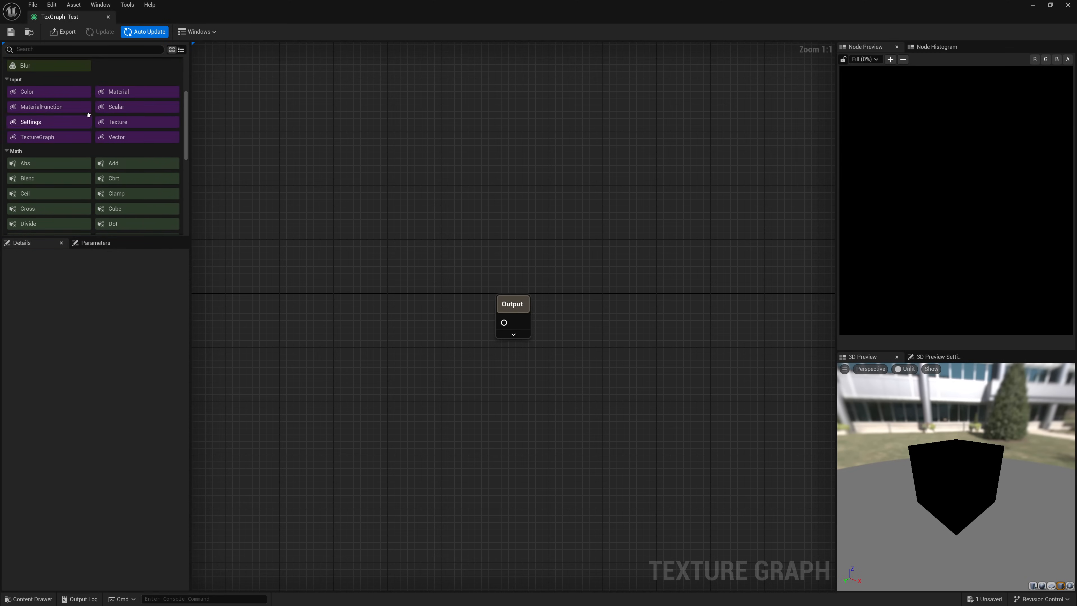
# - Show the node palette as a list and look through the available nodes there and in the graph's add-node list
pyautogui.click(182, 50)
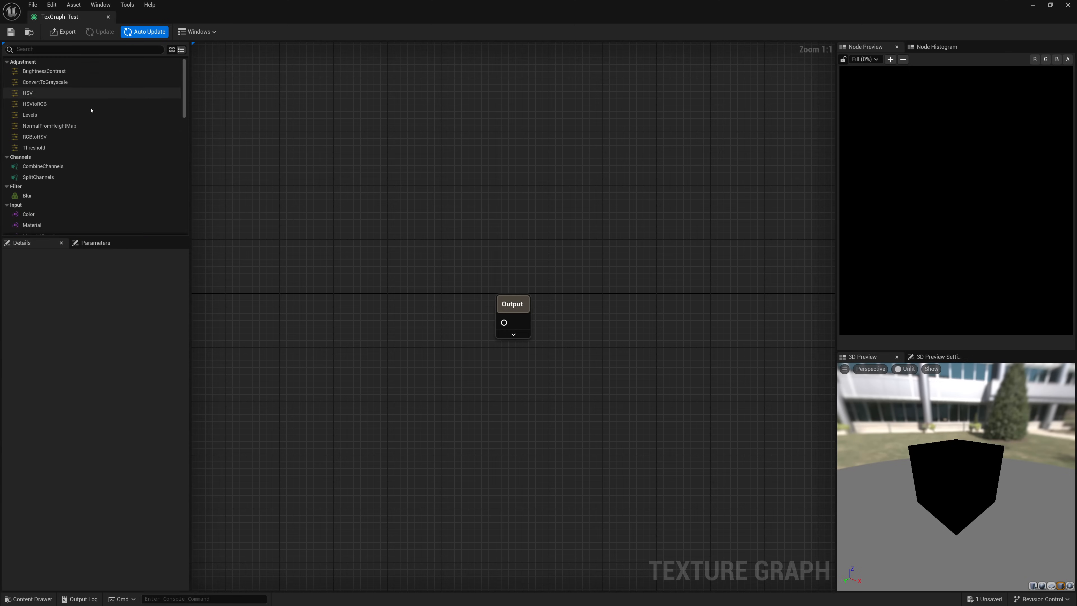
pyautogui.scroll(-5, 48, 185)
pyautogui.scroll(-4, 48, 207)
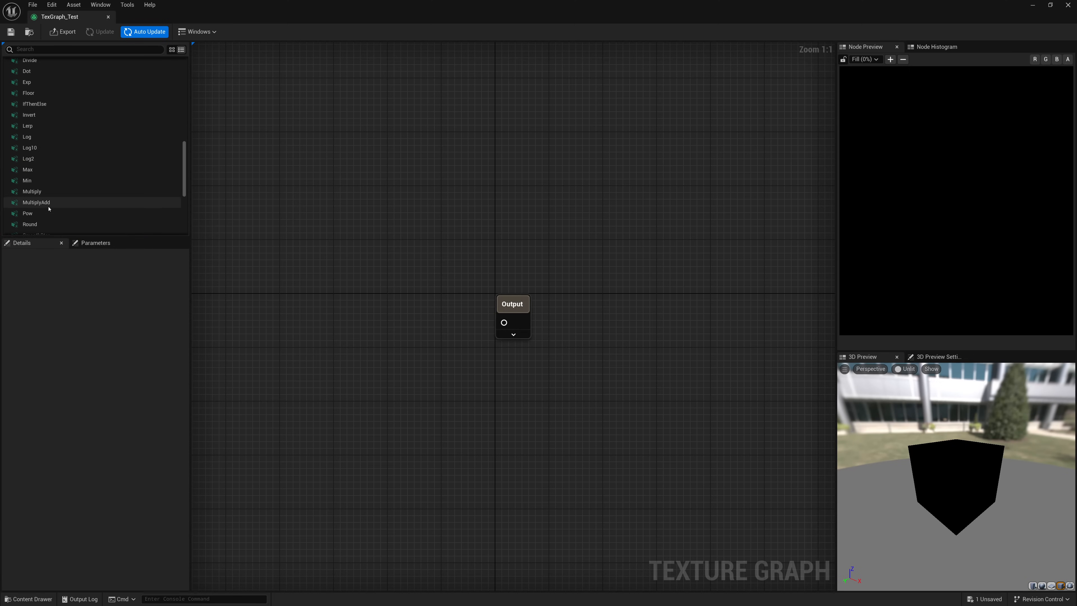
pyautogui.scroll(10, 52, 205)
pyautogui.scroll(4, 53, 205)
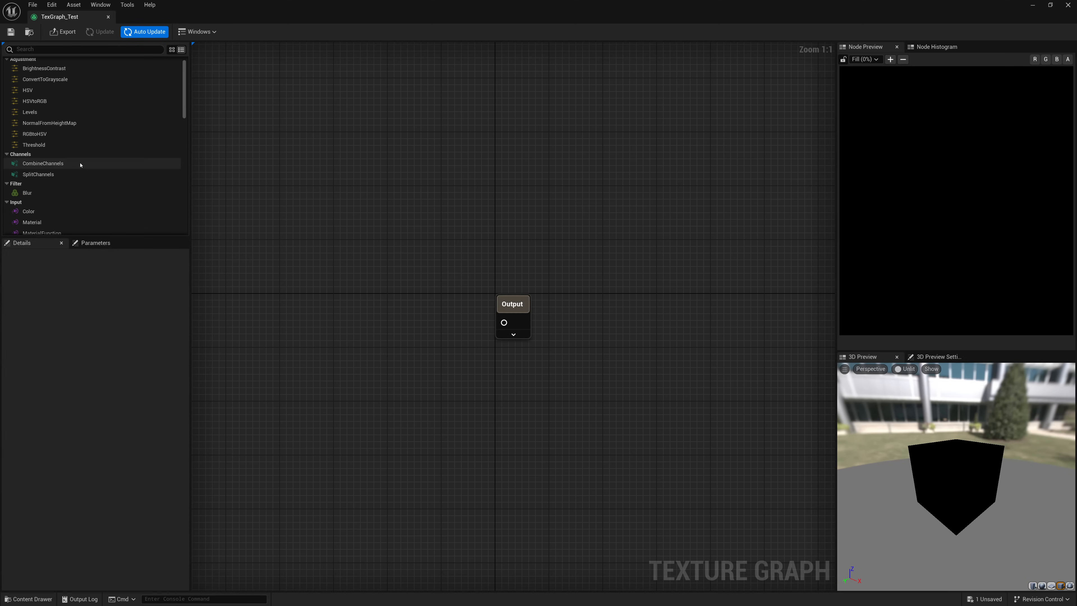
pyautogui.rightClick(364, 250)
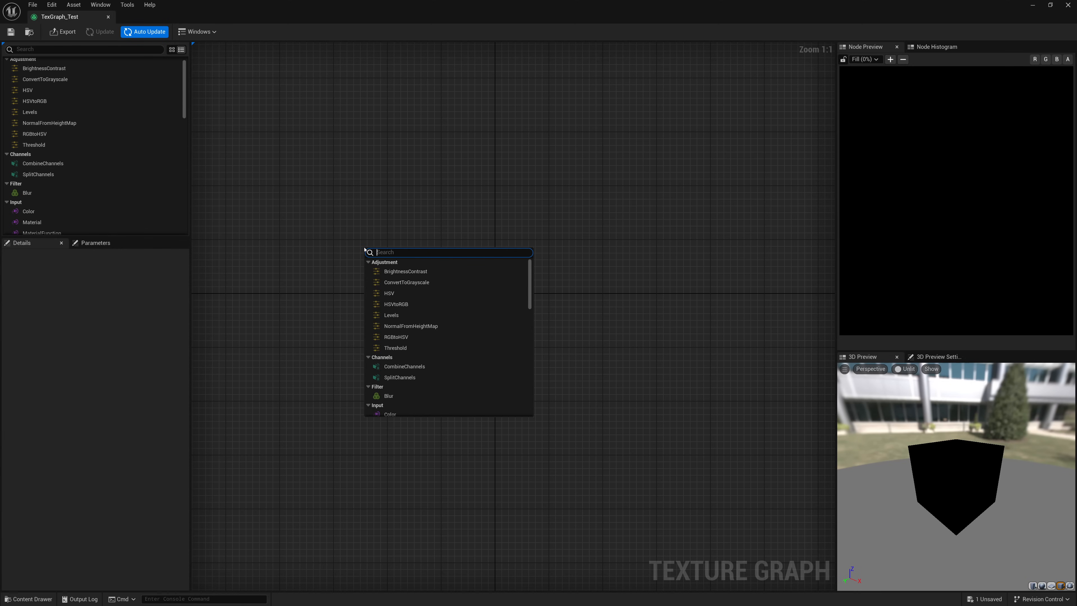
pyautogui.click(417, 235)
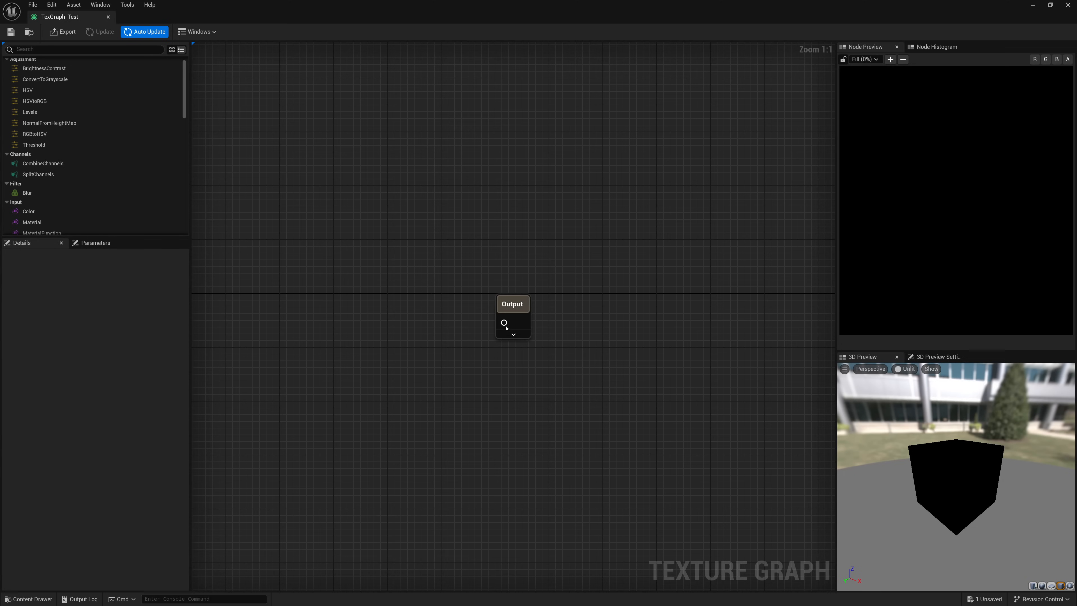
# - Move the Output node slightly up and to the right in the graph and deselect it
pyautogui.moveTo(506, 328); pyautogui.dragTo(510, 296)
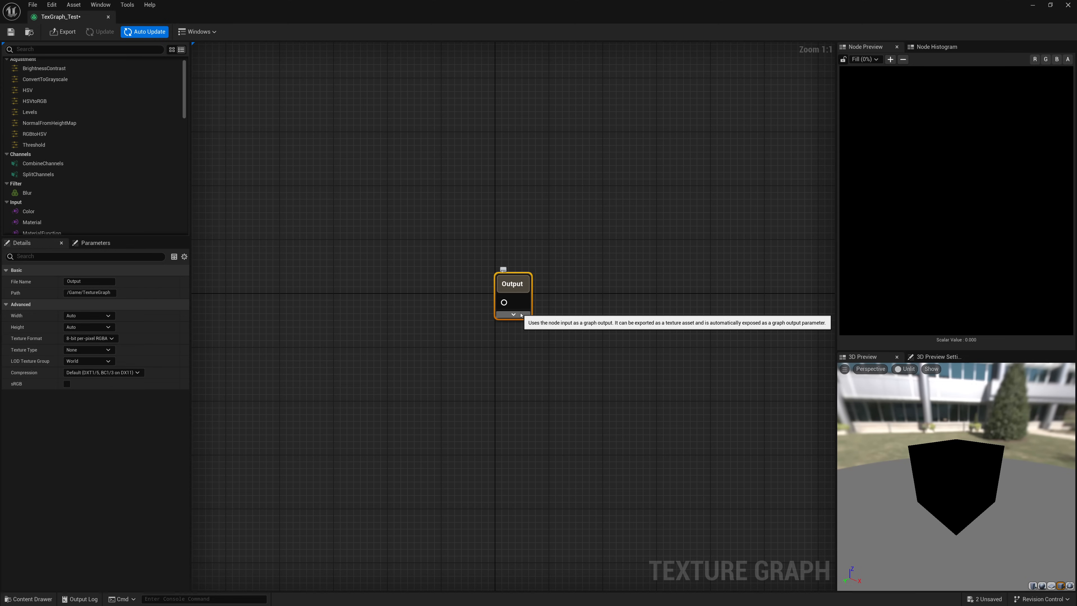
pyautogui.moveTo(512, 295); pyautogui.dragTo(519, 268)
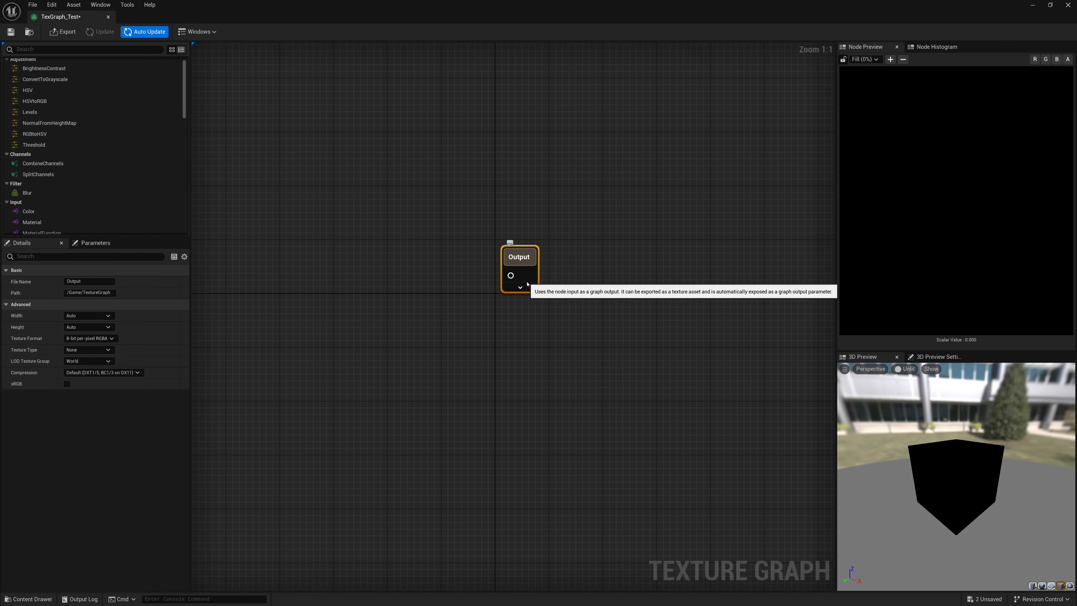
pyautogui.click(414, 285)
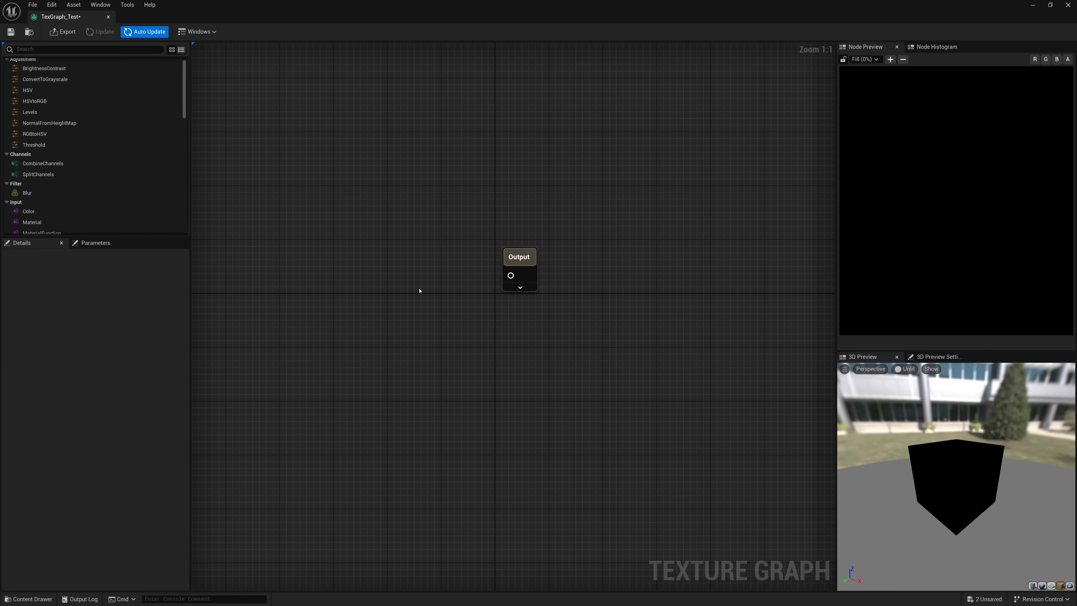
# - Add a procedural Pattern node to the graph, left of the Output node, and fit its whole texture in the node preview
pyautogui.scroll(-10, 72, 167)
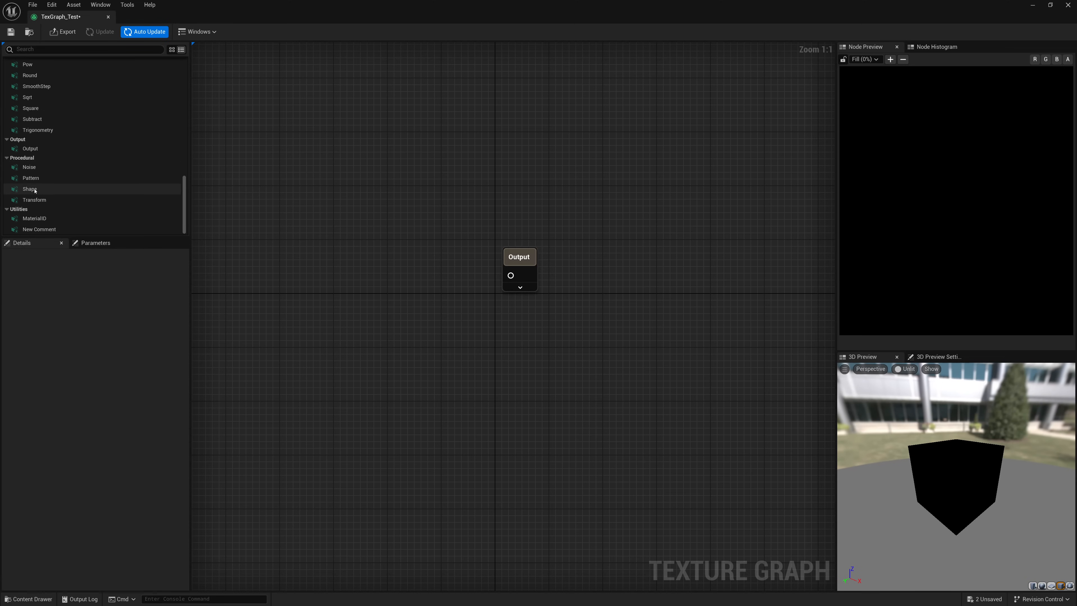
pyautogui.moveTo(31, 178); pyautogui.dragTo(291, 237)
pyautogui.scroll(-3, 961, 204)
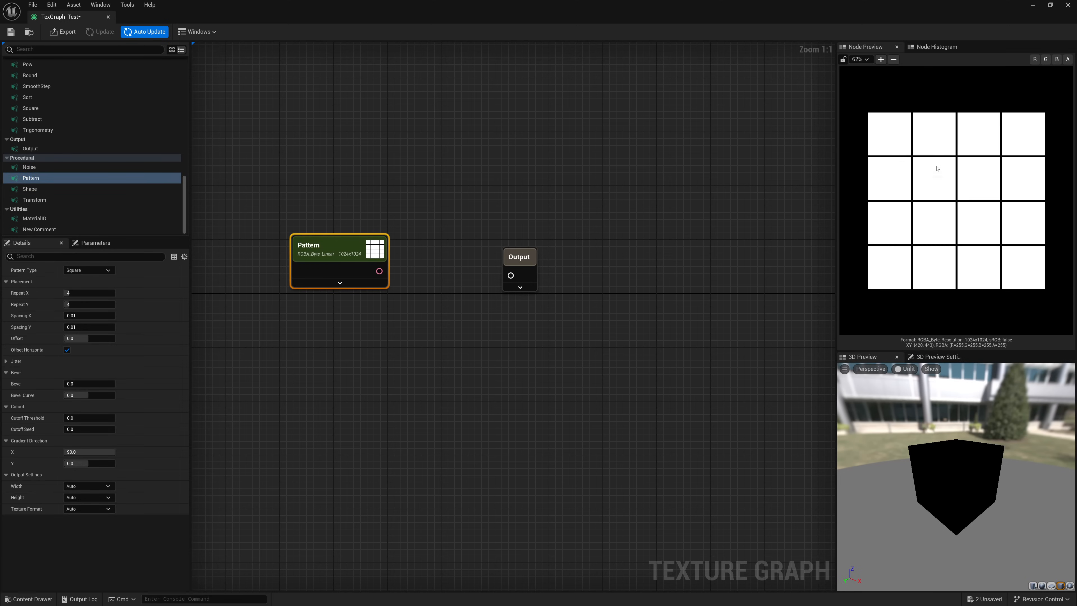
# - Set the Pattern node's Repeat X and Repeat Y to 8
pyautogui.click(68, 293)
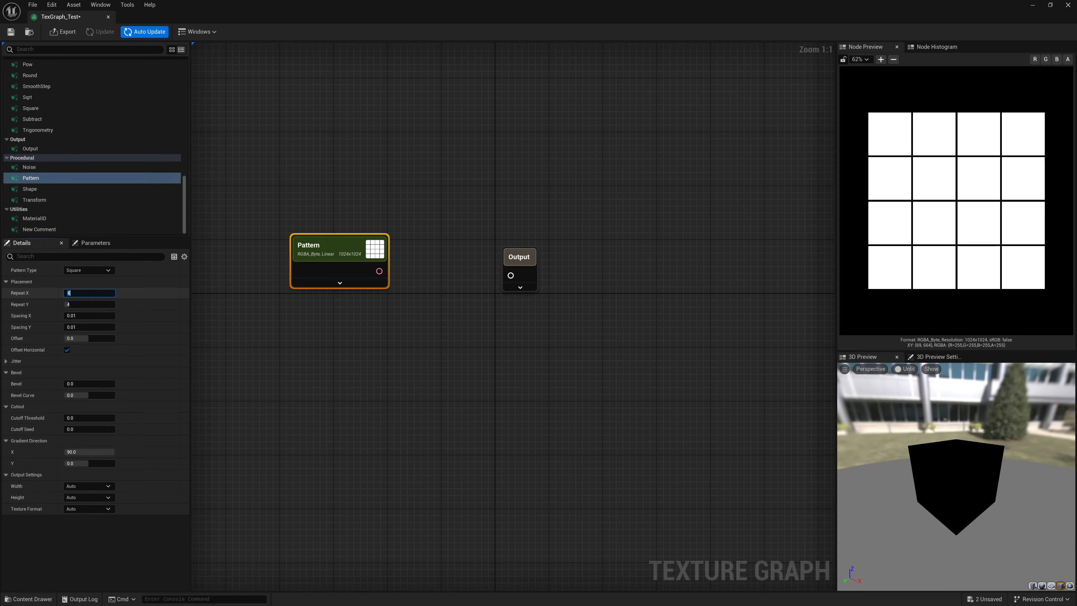
pyautogui.write('8')
pyautogui.press('Tab')
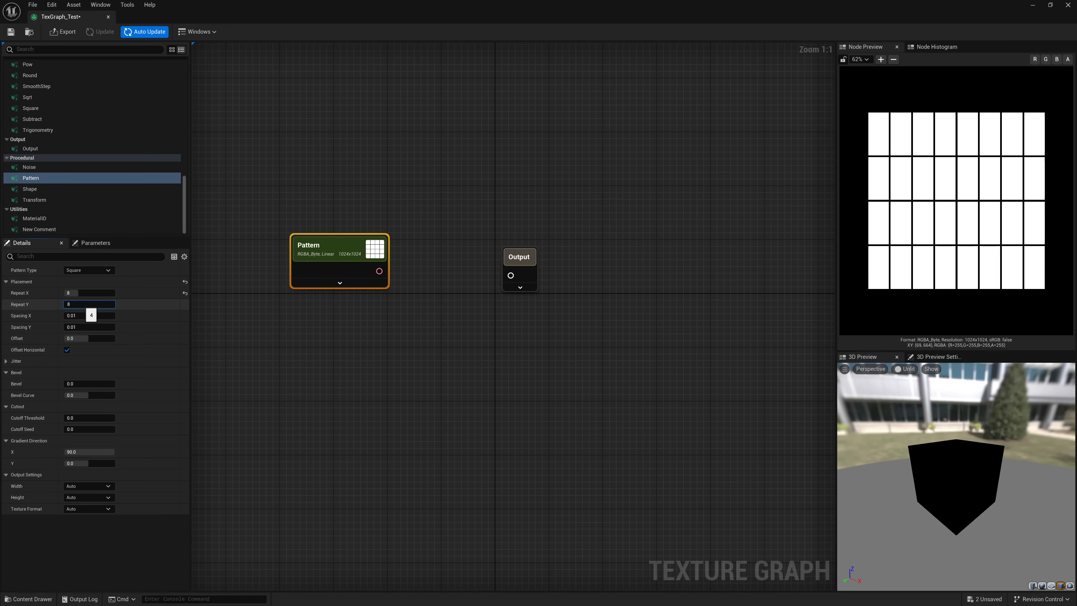
pyautogui.write('8')
pyautogui.press('Return')
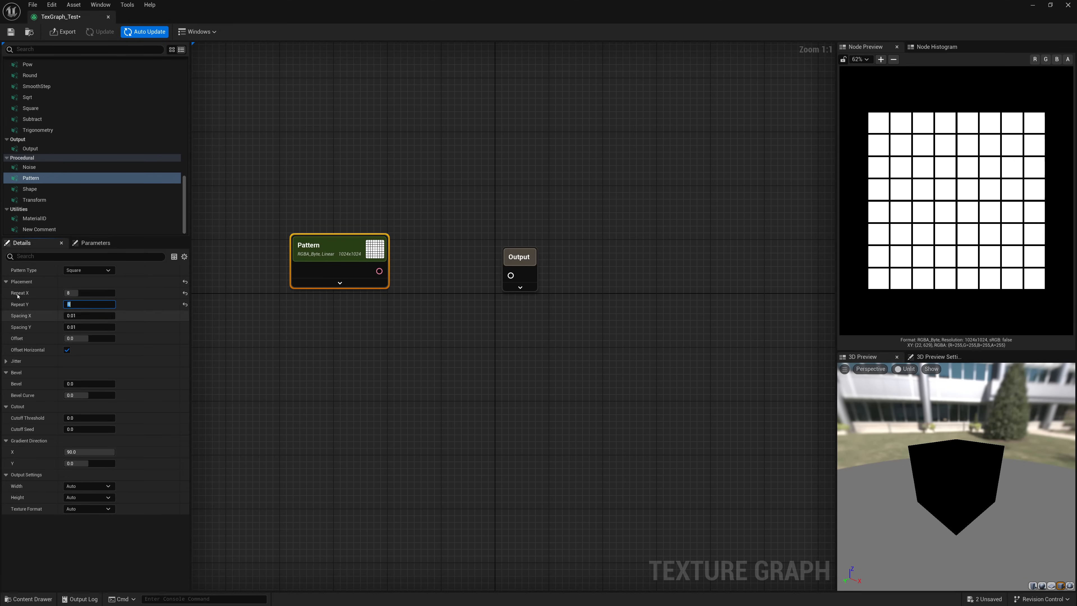
# - Move the Pattern node closer to the Output node and connect the pattern's output to the Output node's input
pyautogui.moveTo(341, 253); pyautogui.dragTo(370, 246)
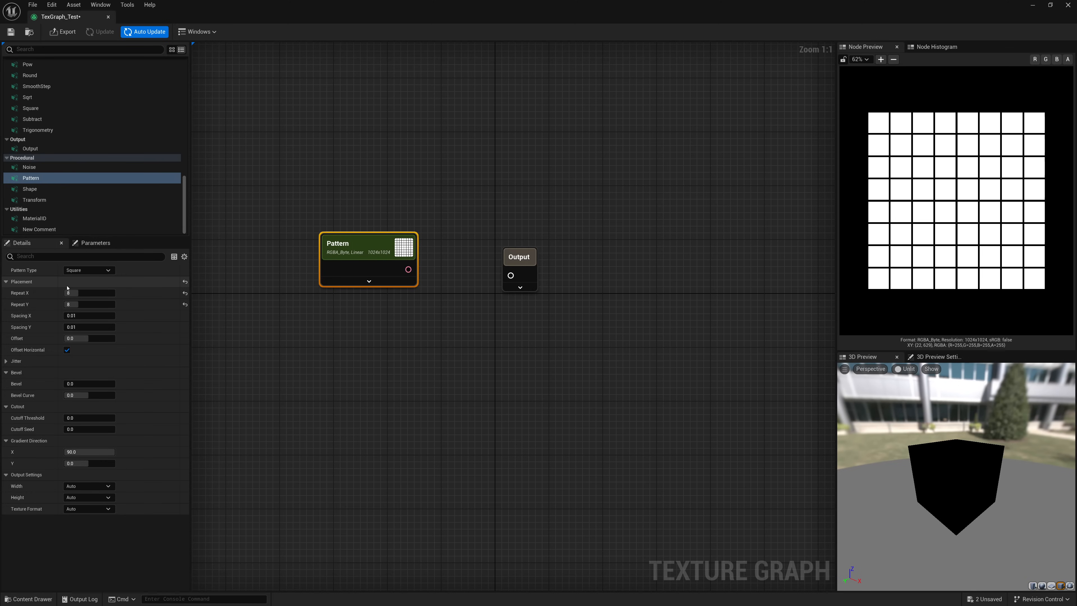
pyautogui.moveTo(385, 254); pyautogui.dragTo(404, 268)
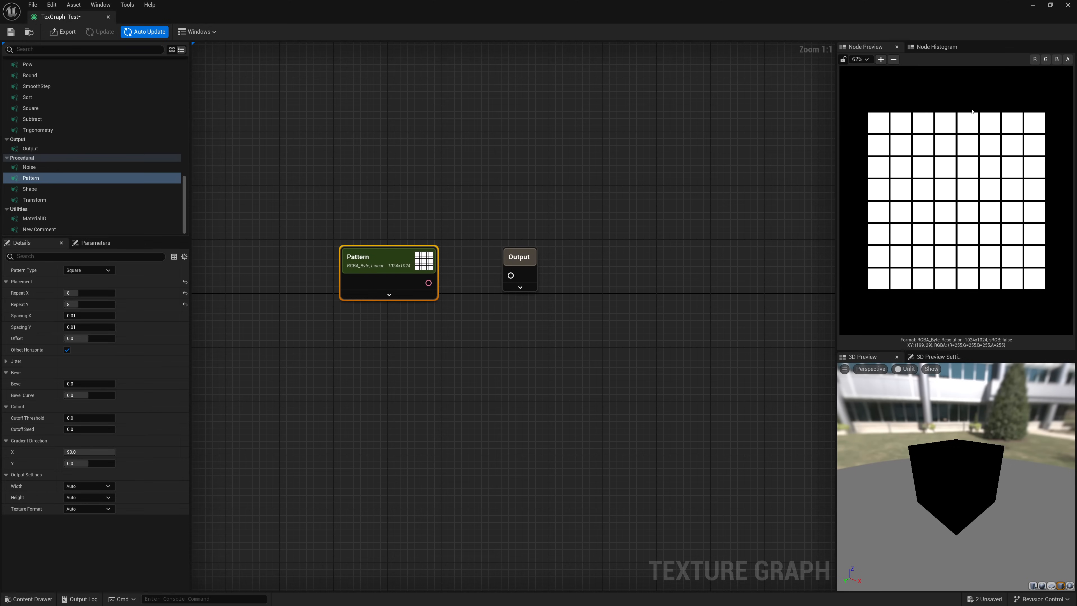
pyautogui.click(529, 259)
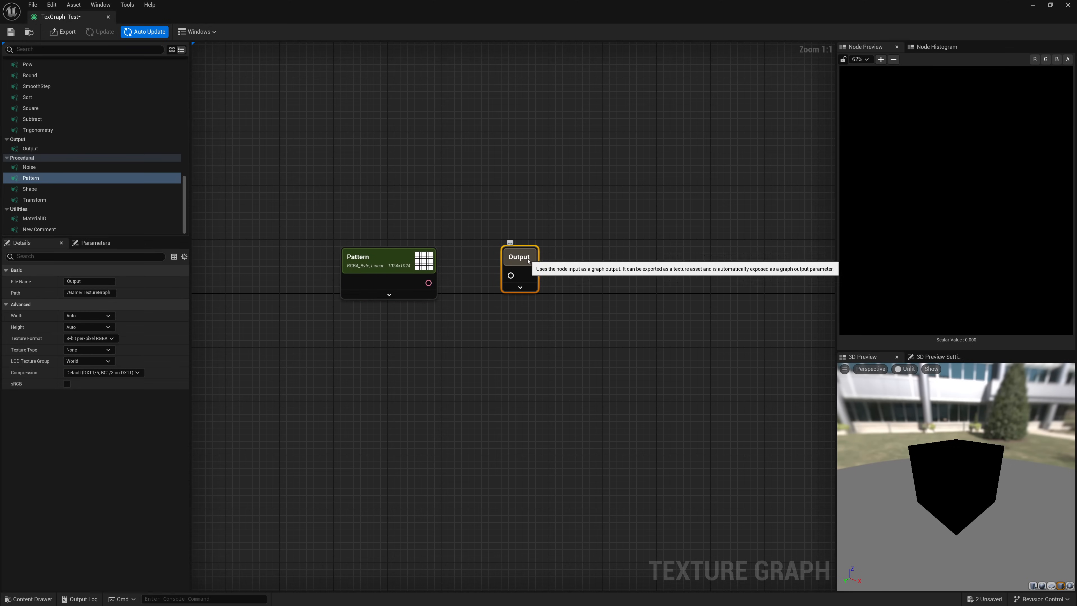
pyautogui.moveTo(511, 275); pyautogui.dragTo(426, 282)
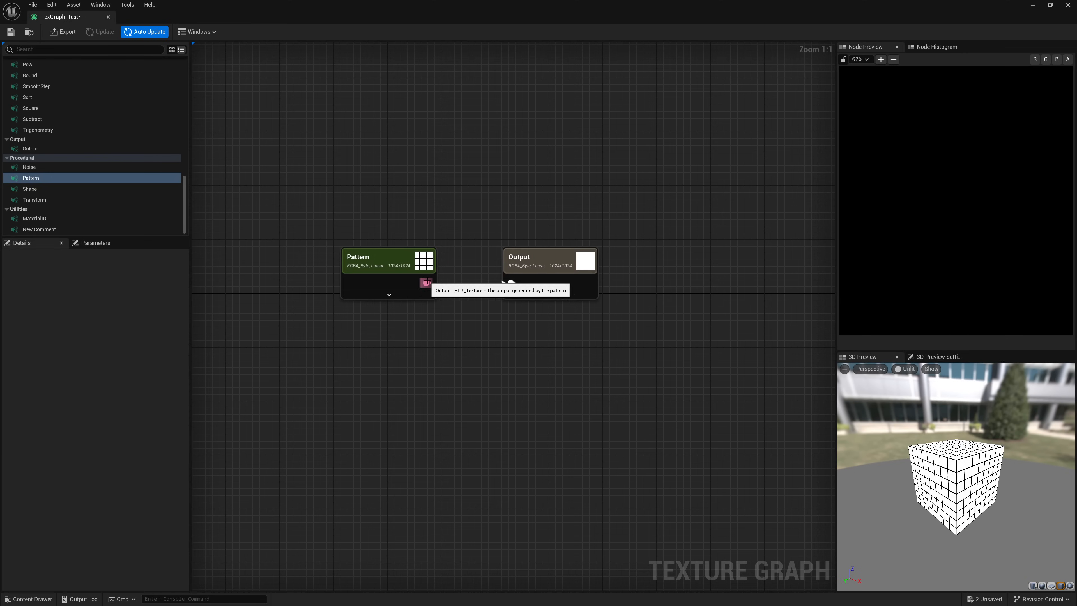
# - Preview the Output node's texture and inspect it on the 3D preview cube from different distances and angles
pyautogui.click(567, 270)
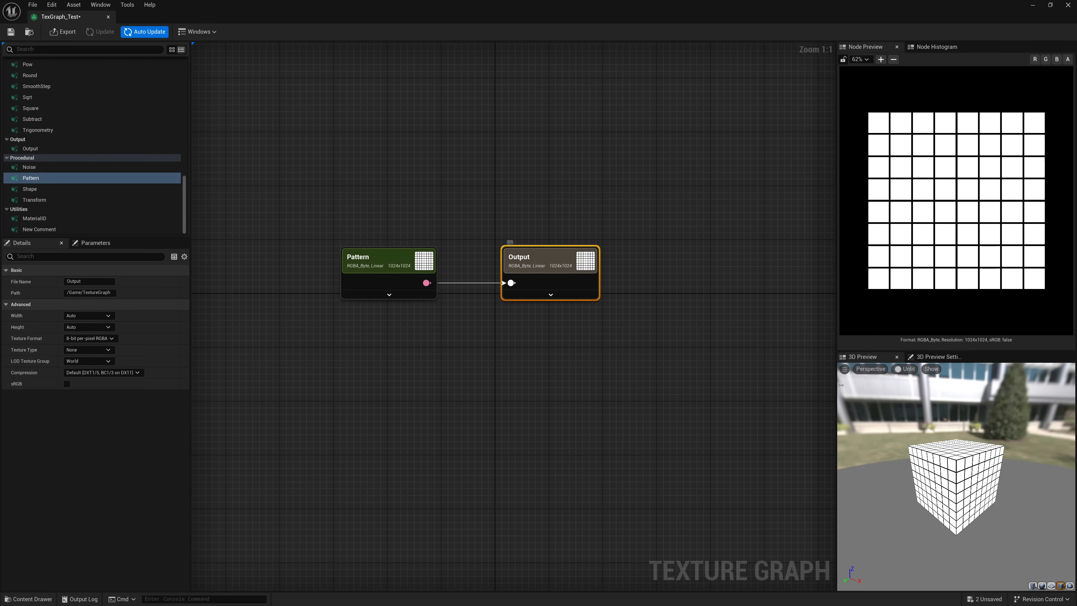
pyautogui.scroll(6, 957, 477)
pyautogui.moveTo(957, 477)
pyautogui.mouseDown()
pyautogui.moveTo(1001, 505)
pyautogui.moveTo(939, 469)
pyautogui.moveTo(975, 476)
pyautogui.moveTo(967, 474)
pyautogui.mouseUp()
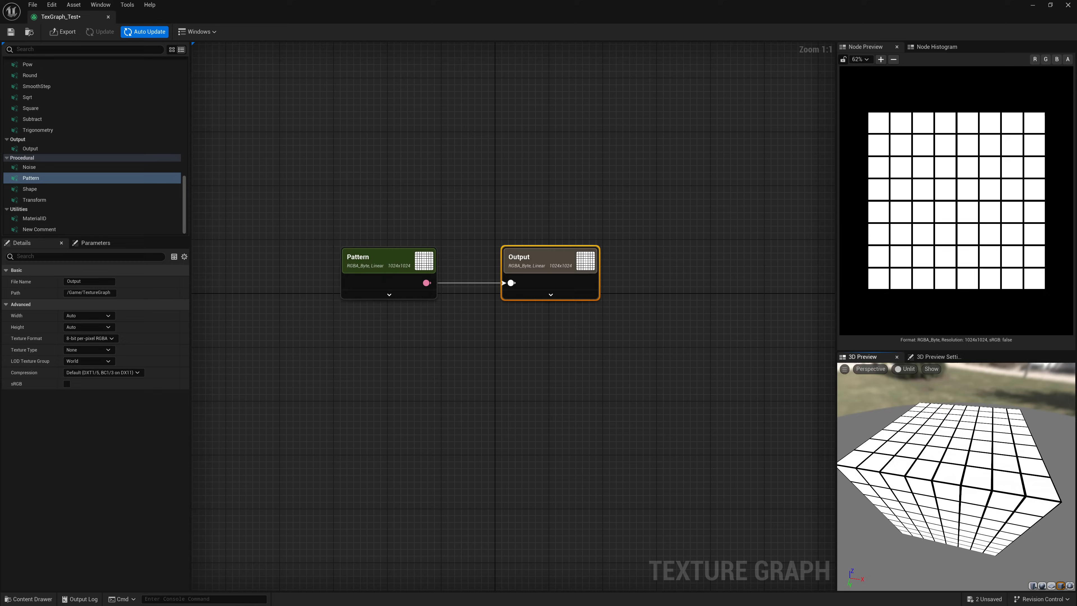
pyautogui.scroll(-1, 957, 476)
pyautogui.scroll(-5, 957, 476)
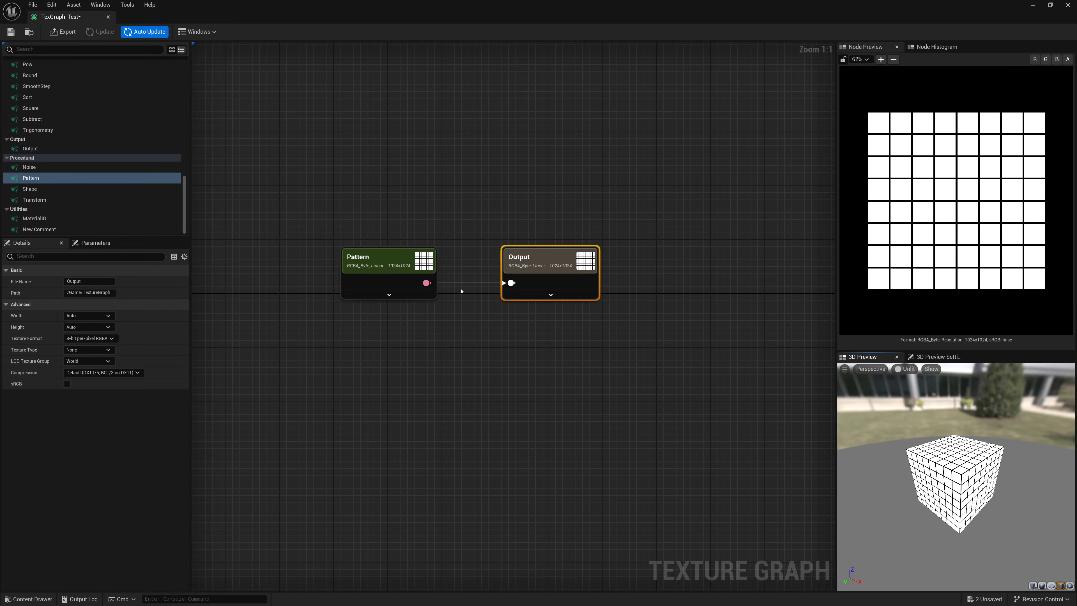
pyautogui.scroll(2, 967, 437)
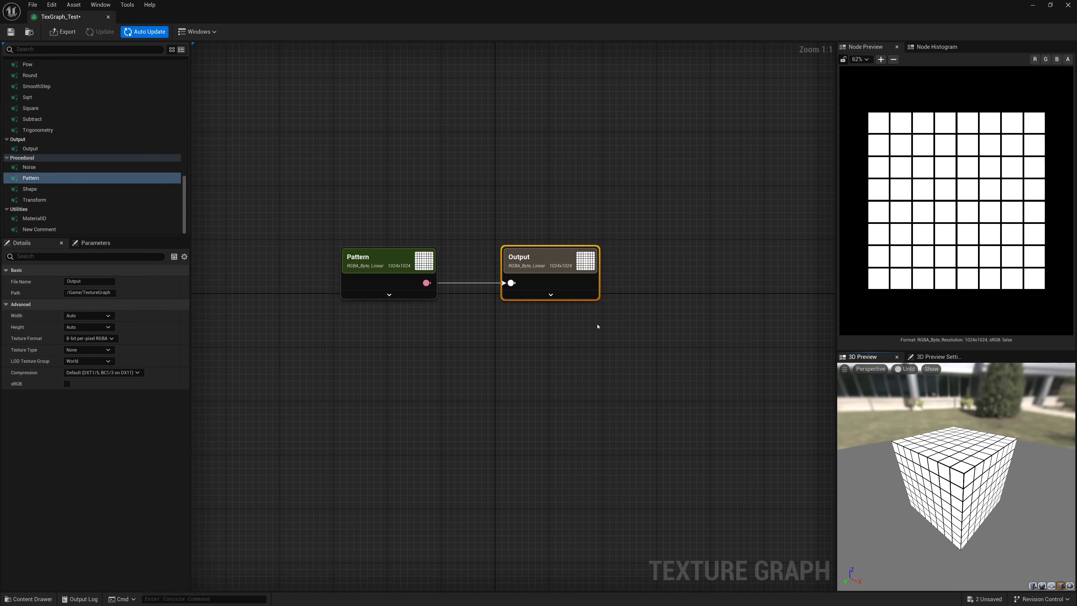
pyautogui.moveTo(967, 437); pyautogui.dragTo(952, 475)
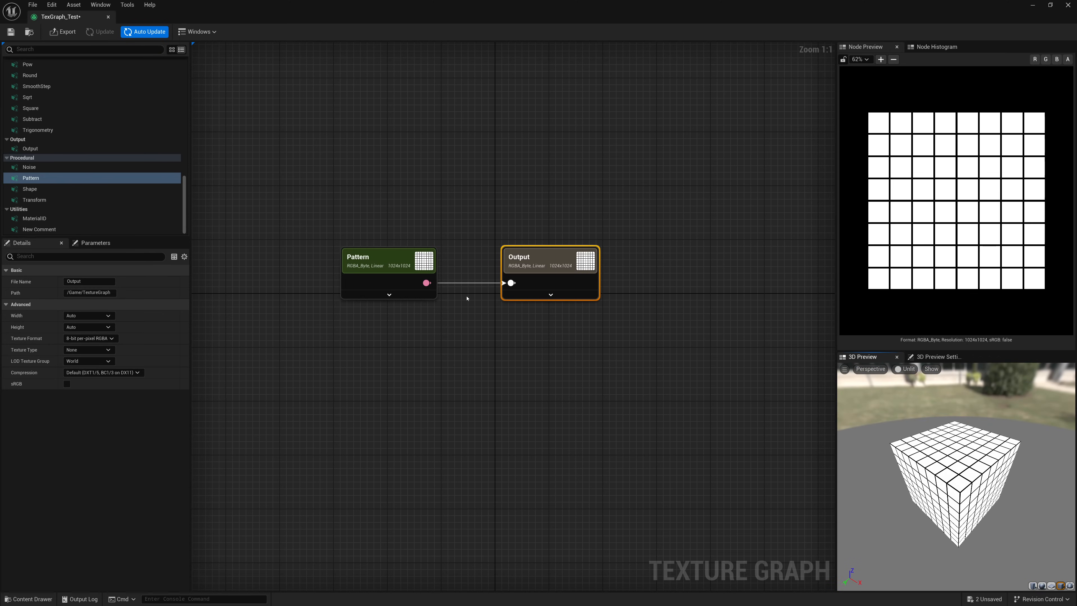
# - Examine the Pattern node's histogram and return to its texture preview
pyautogui.click(405, 272)
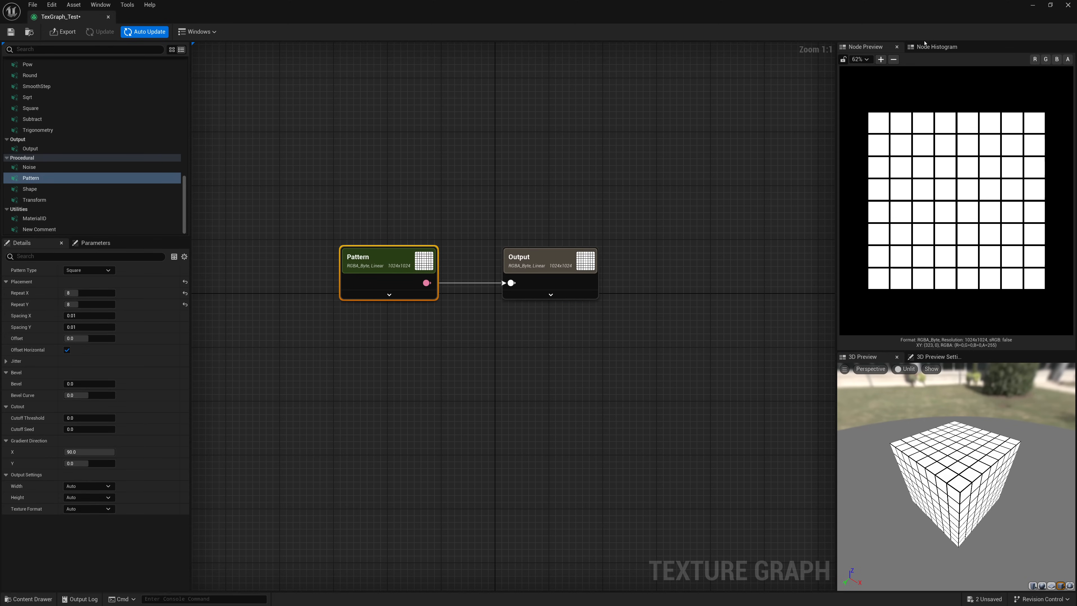
pyautogui.click(937, 47)
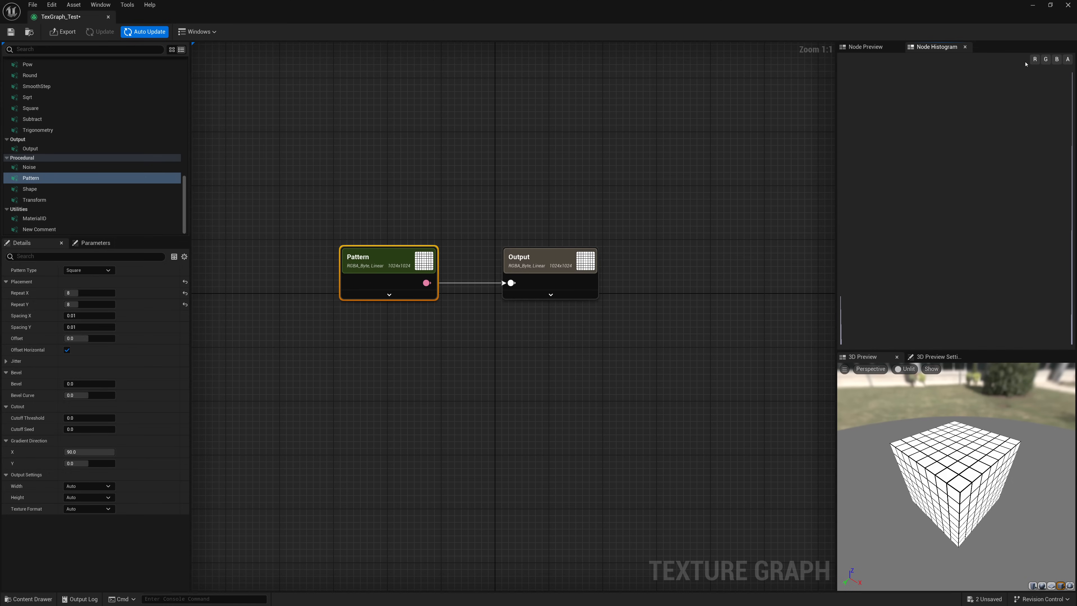
pyautogui.click(866, 47)
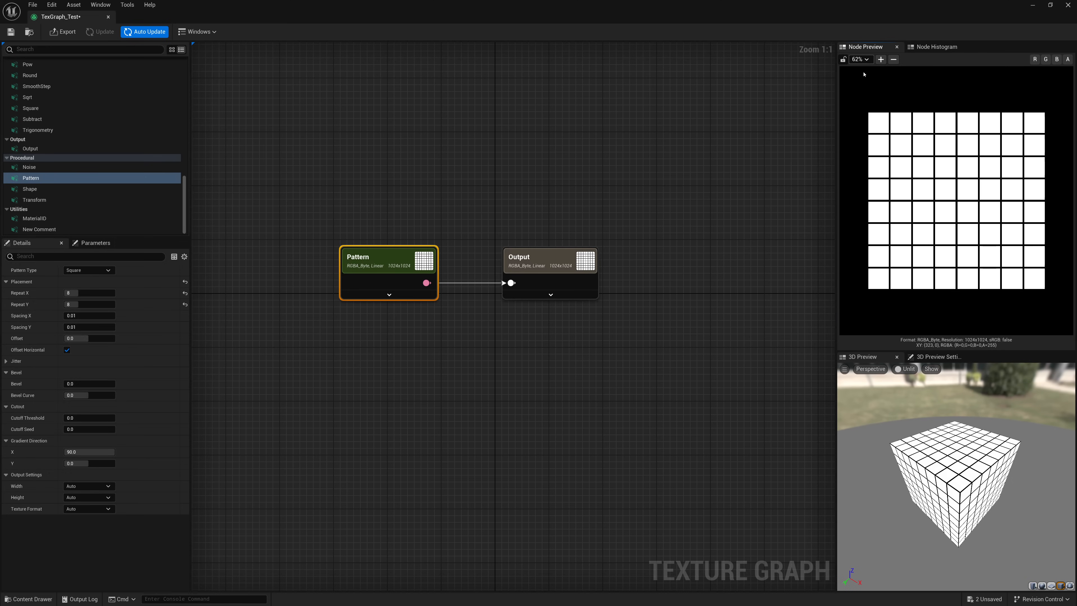
pyautogui.scroll(1, 1035, 254)
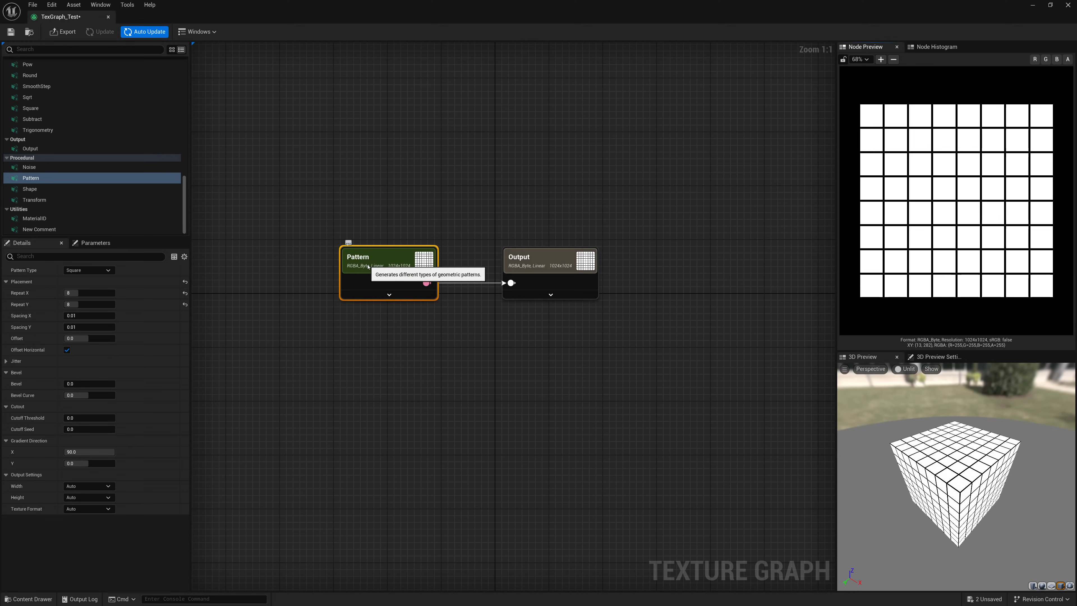
# - Set the Pattern node's Repeat X to 5 and Repeat Y to 16
pyautogui.click(81, 294)
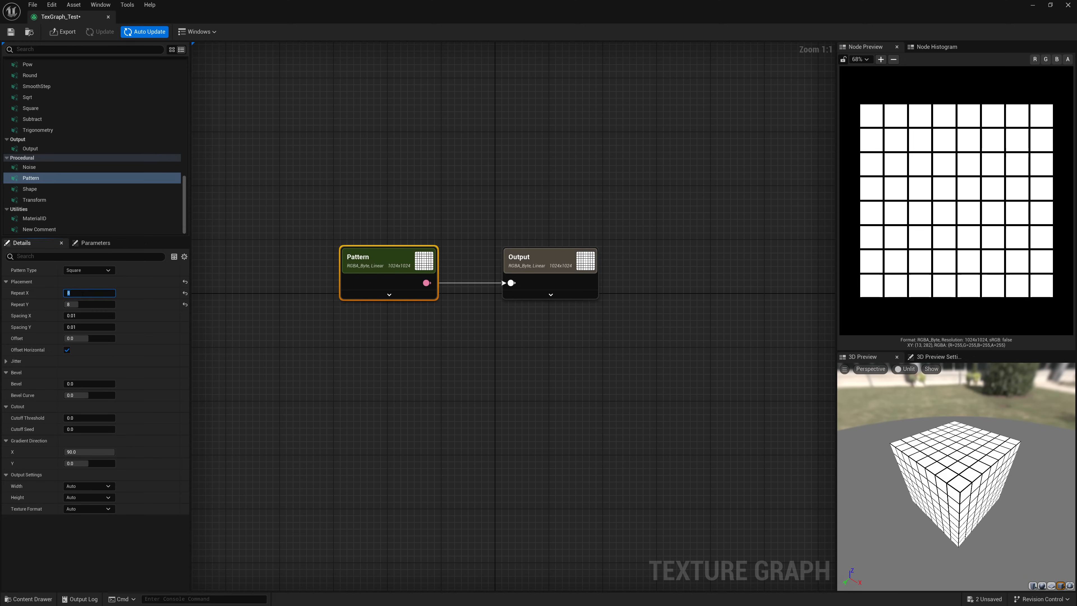
pyautogui.write('5')
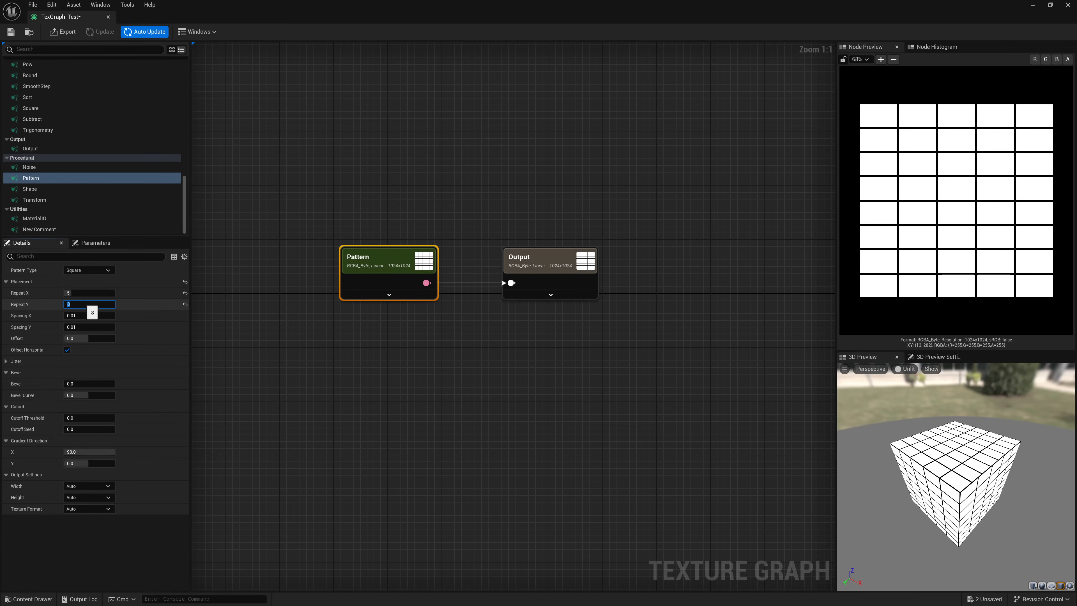
pyautogui.write('16')
pyautogui.press('Return')
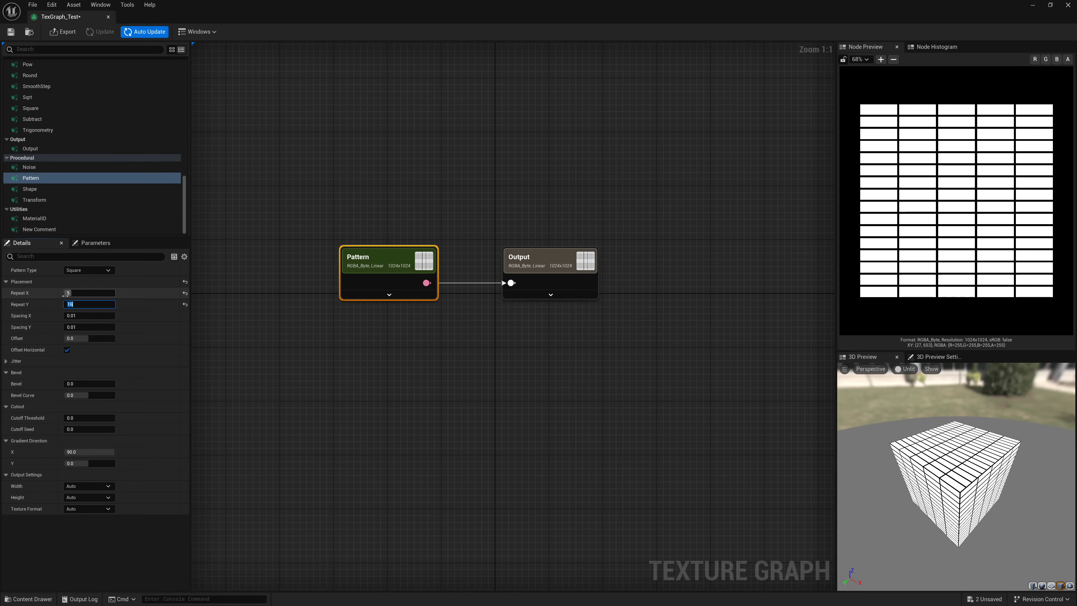
# - Set the Pattern node's Offset to 0.5 to stagger the rows like bricks
pyautogui.moveTo(89, 339); pyautogui.dragTo(90, 339)
pyautogui.click(88, 339)
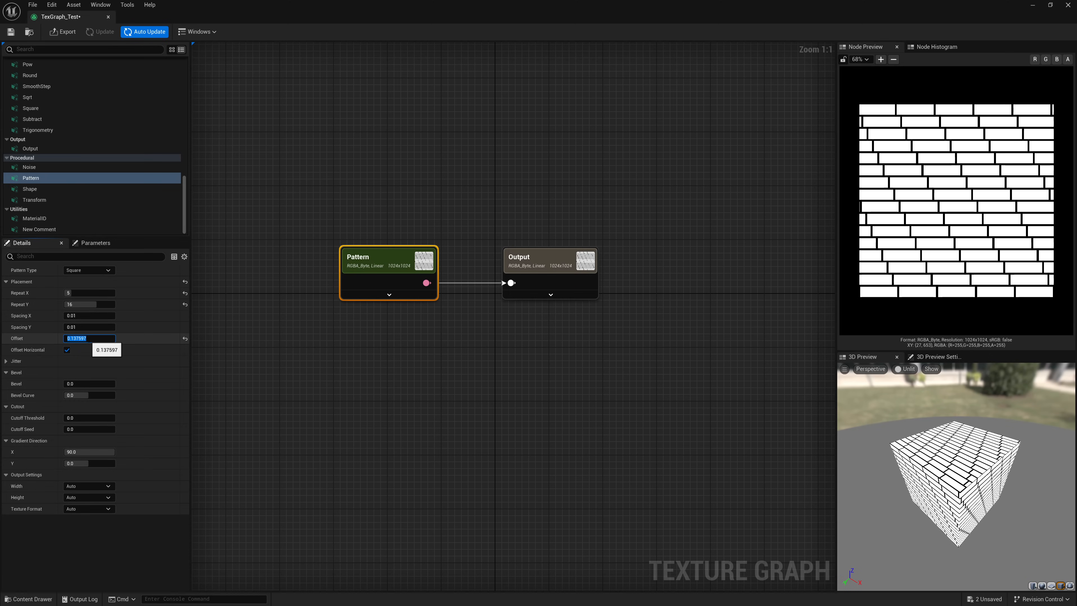
pyautogui.write('0.5')
pyautogui.press('Return')
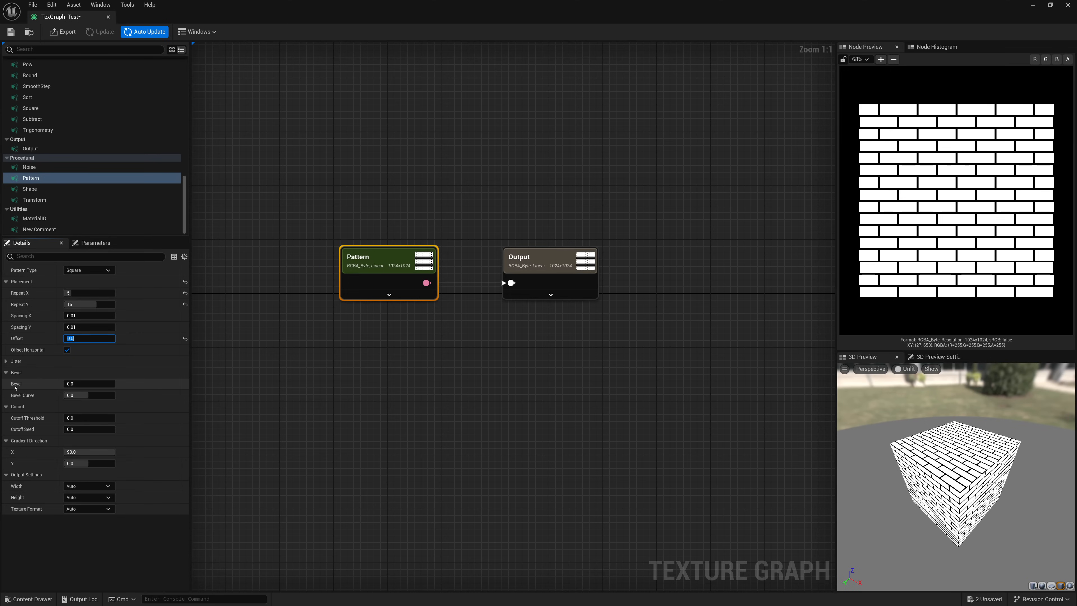
# - Set the Pattern node's Bevel to 0.1 and its Bevel Curve to 0.5
pyautogui.click(74, 384)
pyautogui.press('BackSpace')
pyautogui.write('0.1')
pyautogui.press('Return')
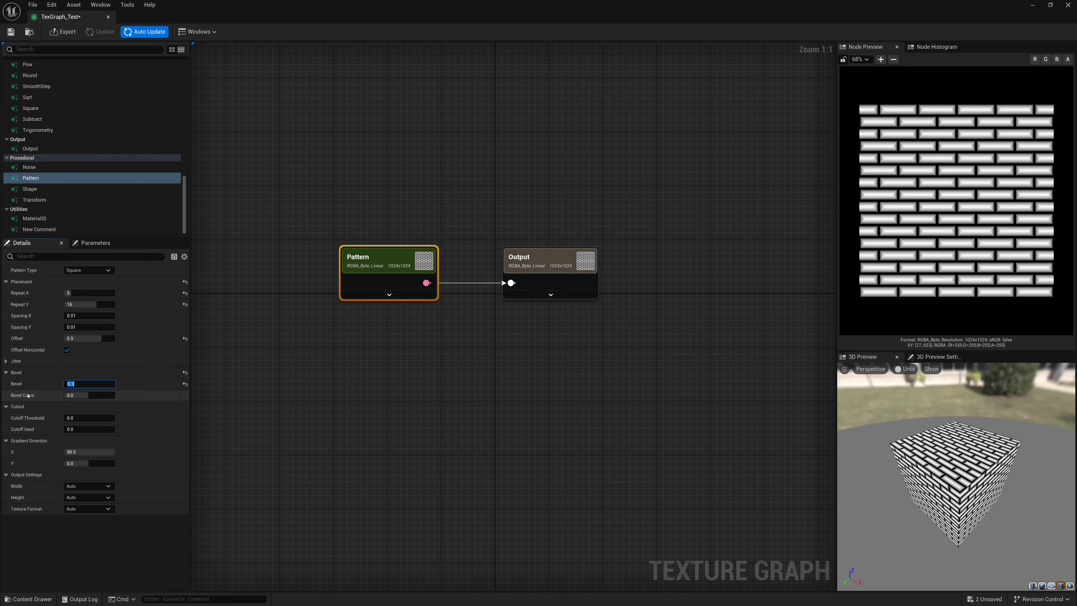
pyautogui.click(84, 398)
pyautogui.write('0.5')
pyautogui.press('Return')
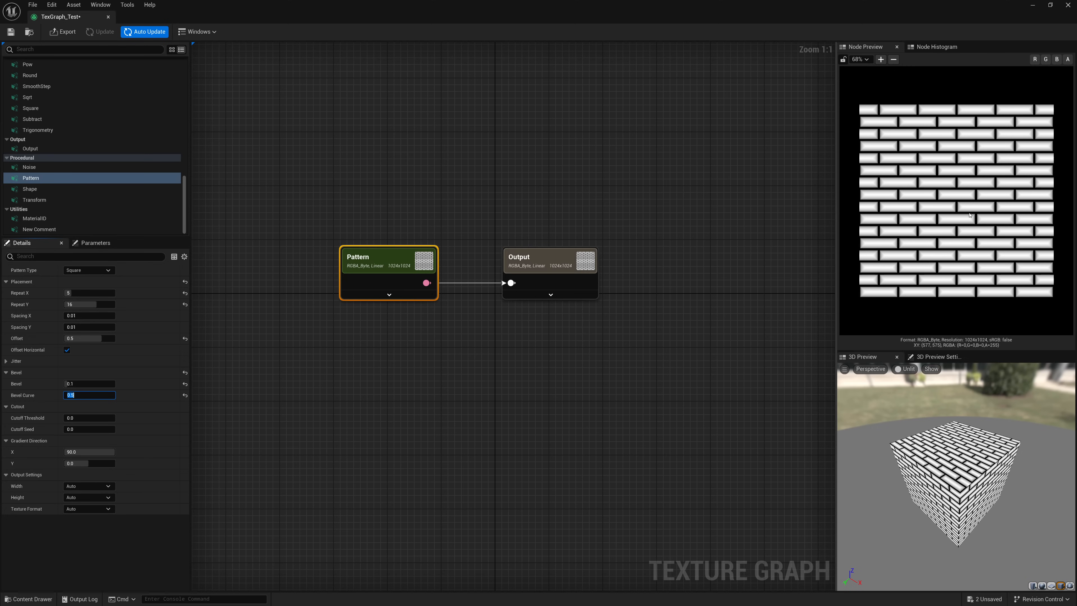
# - Inspect the beveled bricks on the 3D preview cube and up close in the node preview
pyautogui.moveTo(983, 522); pyautogui.dragTo(958, 496)
pyautogui.moveTo(958, 496)
pyautogui.mouseDown(button='right')
pyautogui.moveTo(958, 530)
pyautogui.moveTo(959, 496)
pyautogui.mouseUp(button='right')
pyautogui.moveTo(959, 496); pyautogui.dragTo(1018, 518)
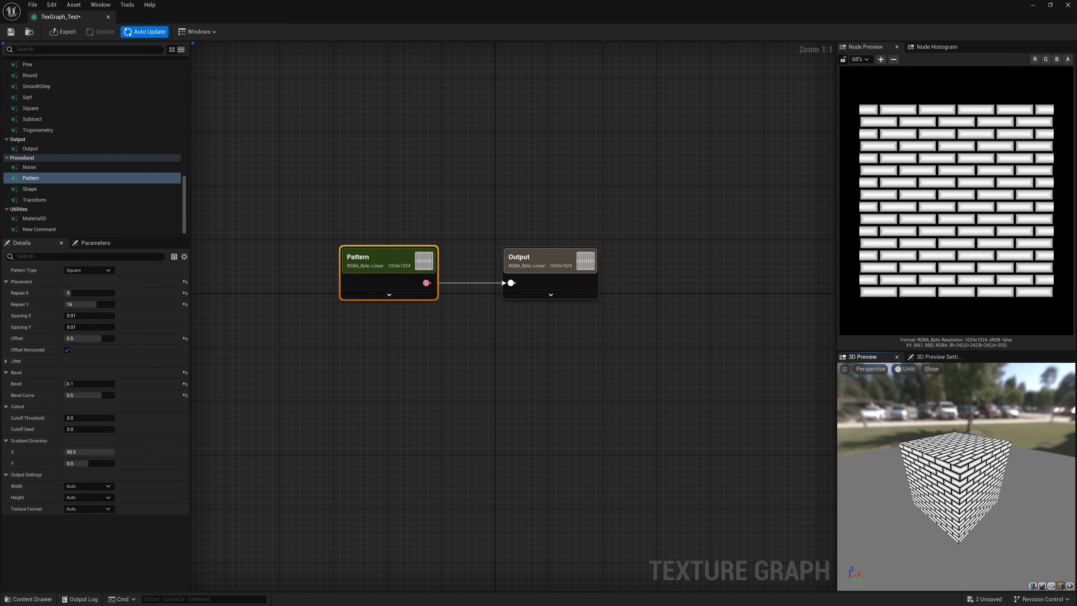
pyautogui.scroll(6, 873, 219)
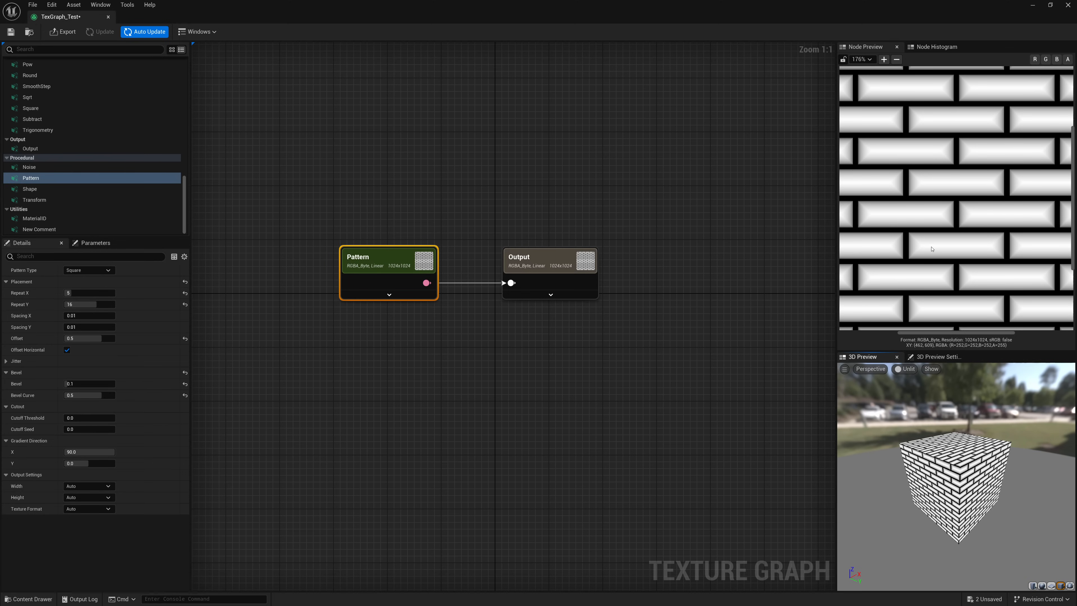
pyautogui.scroll(4, 928, 225)
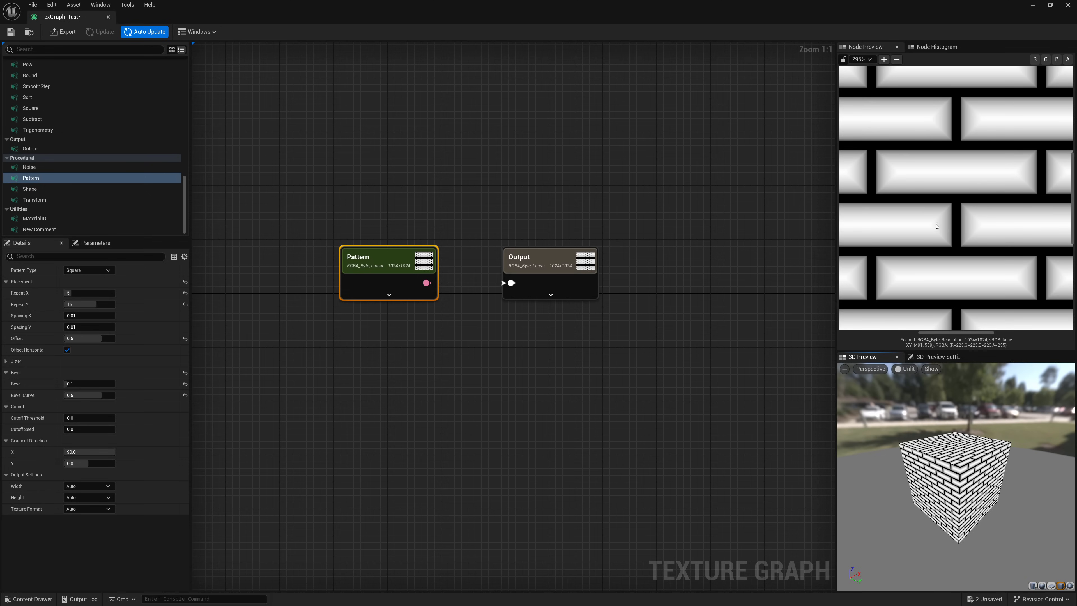
pyautogui.scroll(-4, 937, 225)
pyautogui.scroll(-2, 936, 225)
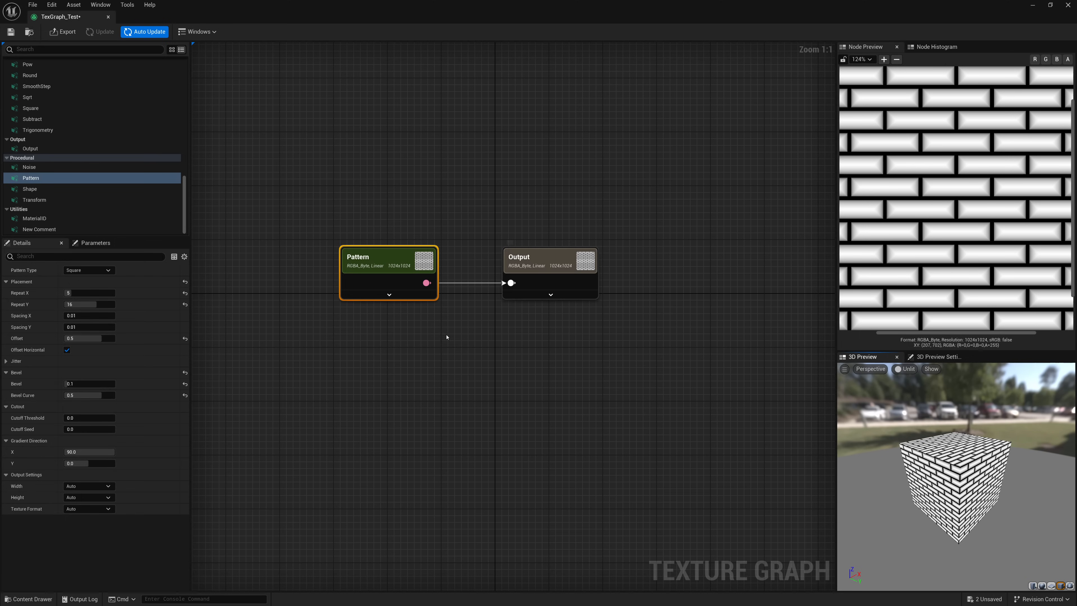
# - Add a Threshold node fed by the Pattern node's output and space the nodes so it sits between Pattern and Output
pyautogui.rightClick(428, 344)
pyautogui.write('Thre')
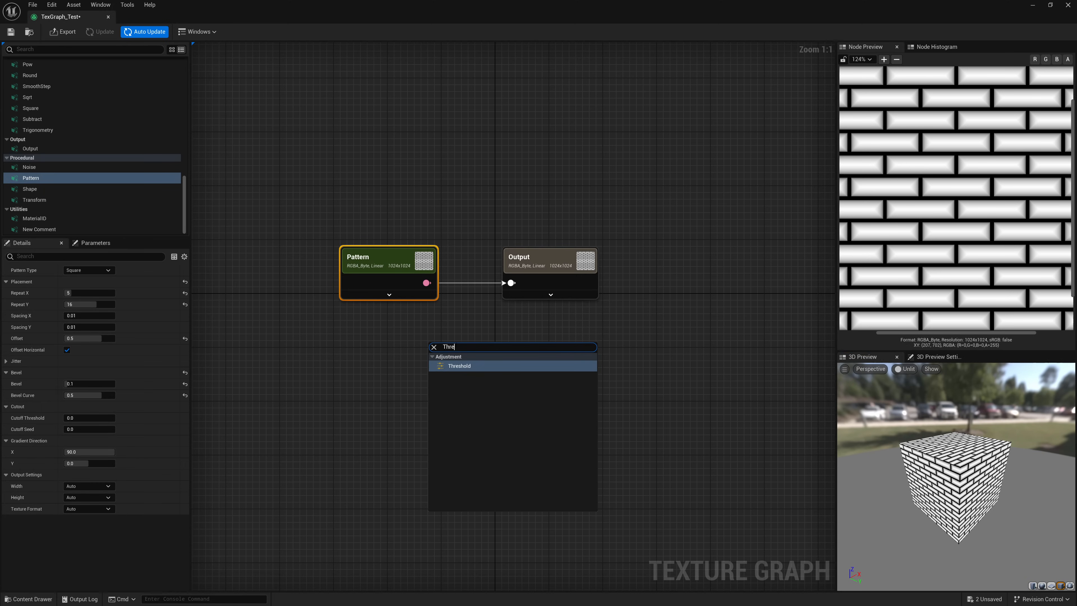
pyautogui.press('Return')
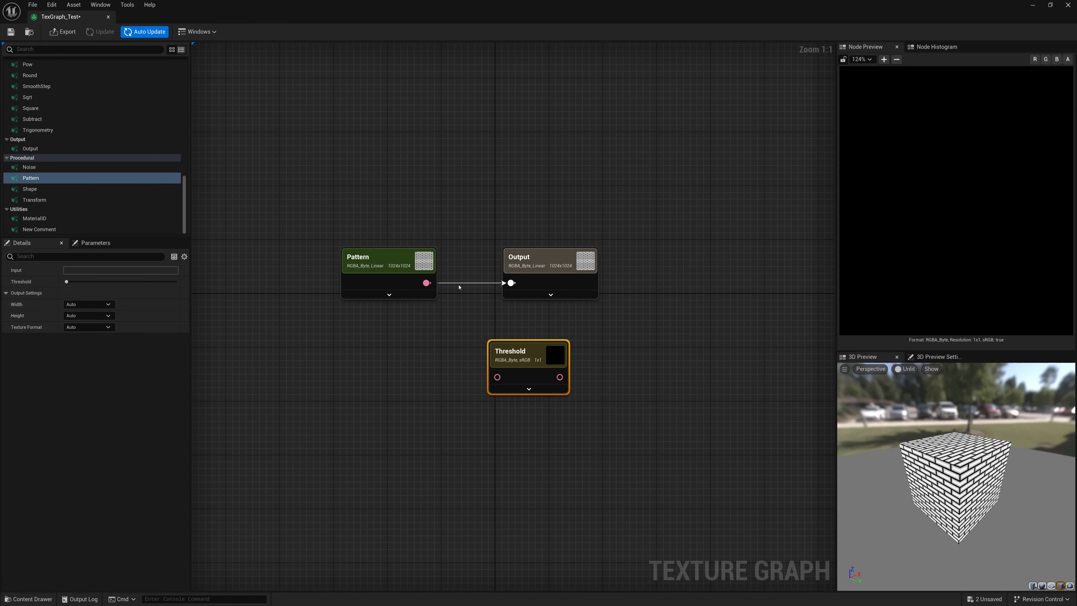
pyautogui.moveTo(426, 282); pyautogui.dragTo(526, 359)
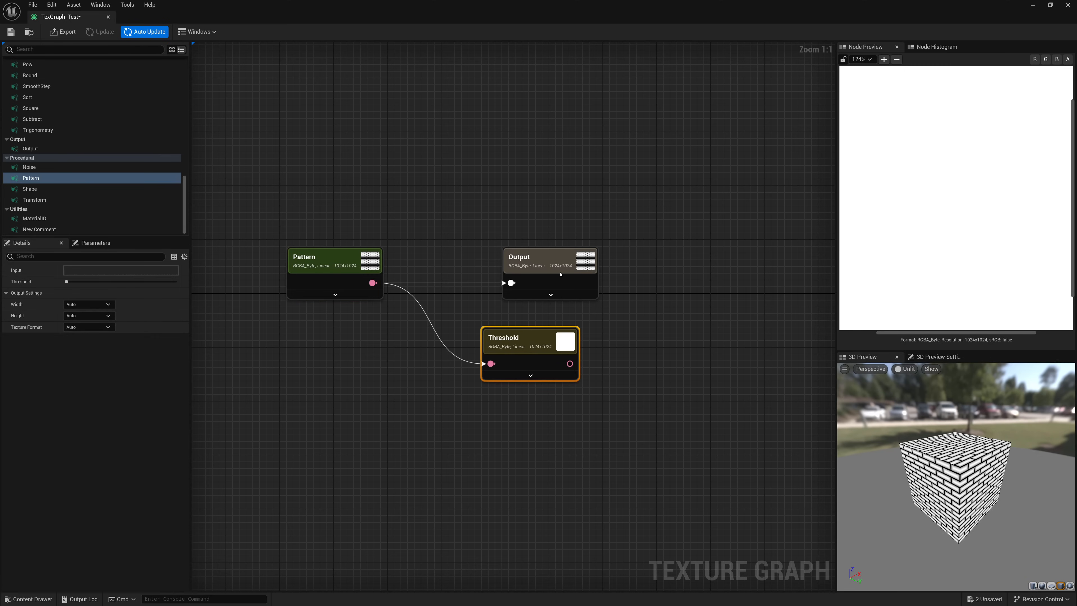
pyautogui.moveTo(551, 274); pyautogui.dragTo(726, 274)
pyautogui.moveTo(559, 348); pyautogui.dragTo(545, 321)
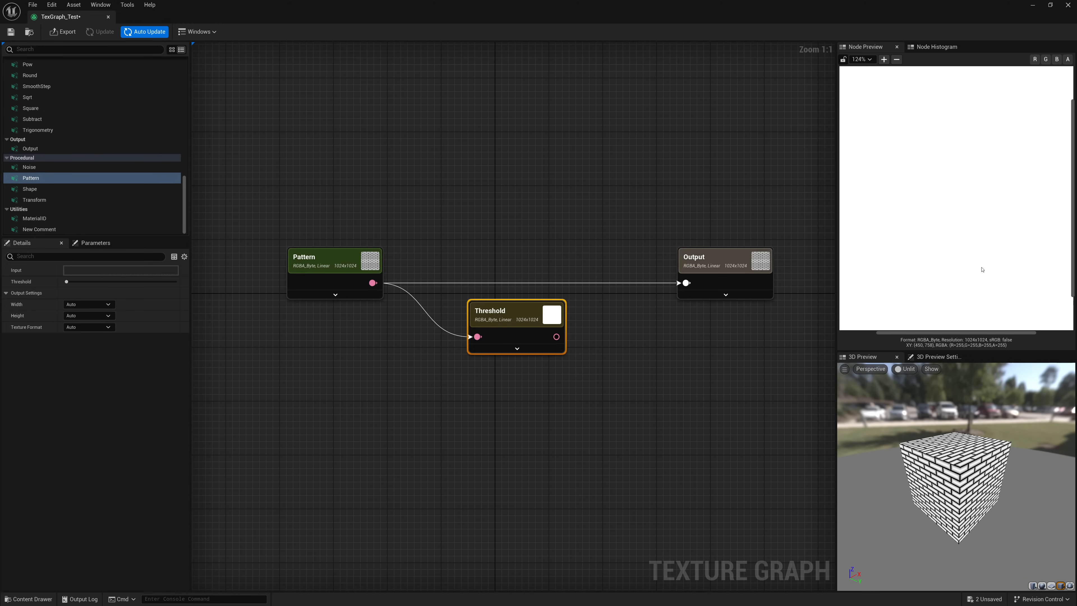
# - Fit the Threshold node's whole texture in the node preview and try different threshold values on the bricks
pyautogui.scroll(-2, 995, 234)
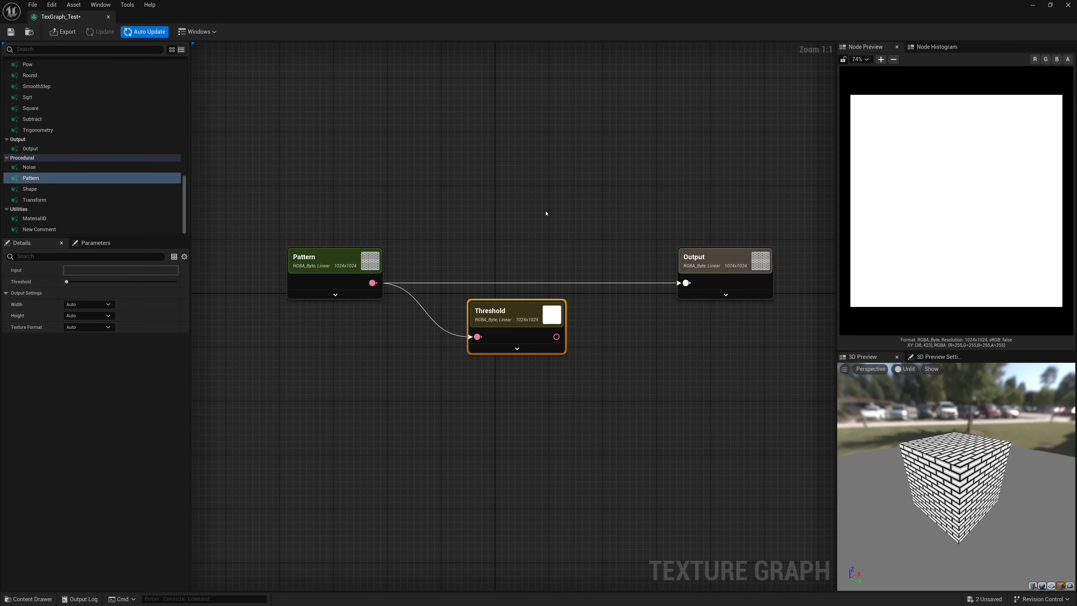
pyautogui.click(66, 282)
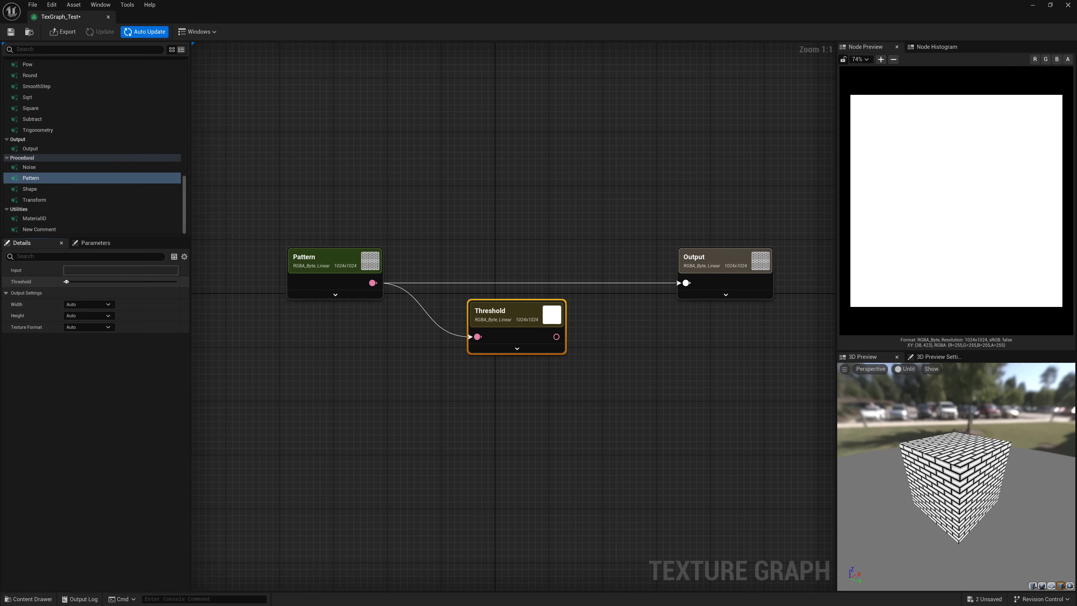
pyautogui.moveTo(65, 282); pyautogui.dragTo(139, 291)
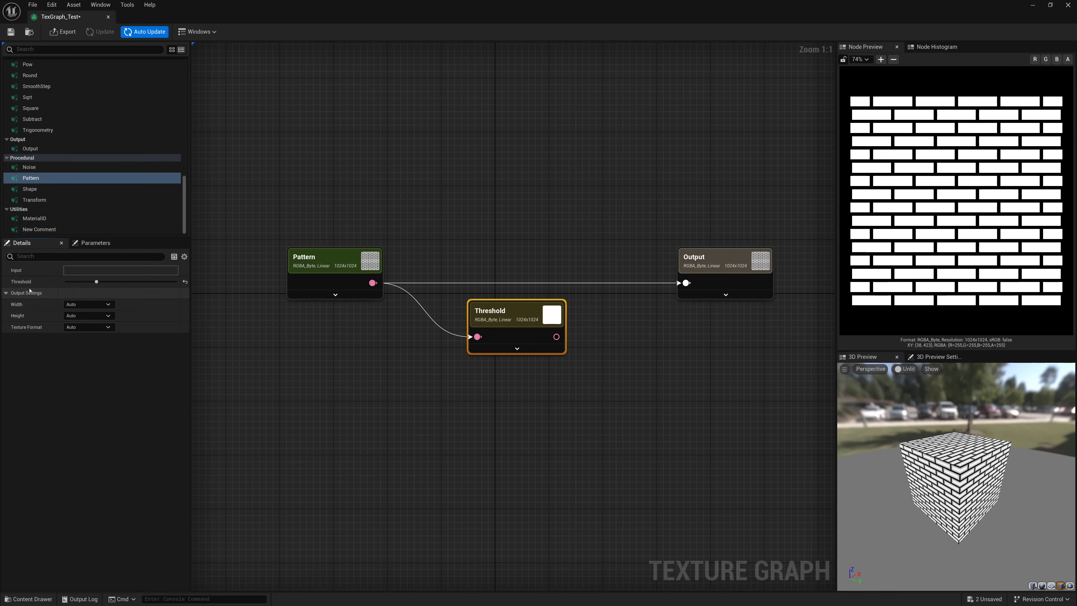
pyautogui.moveTo(96, 281)
pyautogui.mouseDown()
pyautogui.moveTo(107, 281)
pyautogui.moveTo(90, 281)
pyautogui.mouseUp()
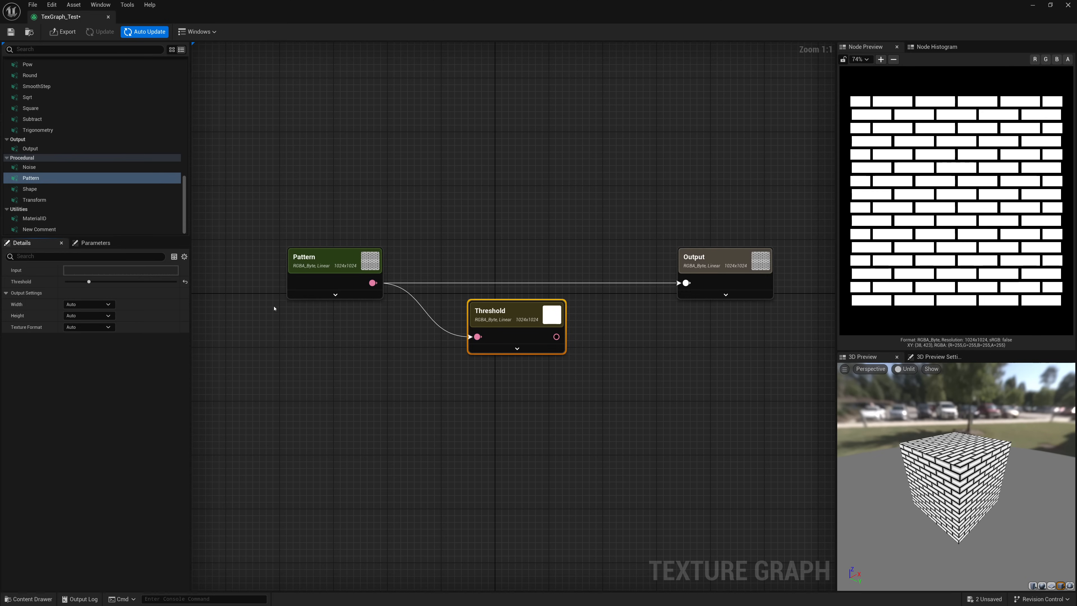
# - Expand the Threshold node's settings in the graph and set its Threshold to 0.3
pyautogui.click(516, 347)
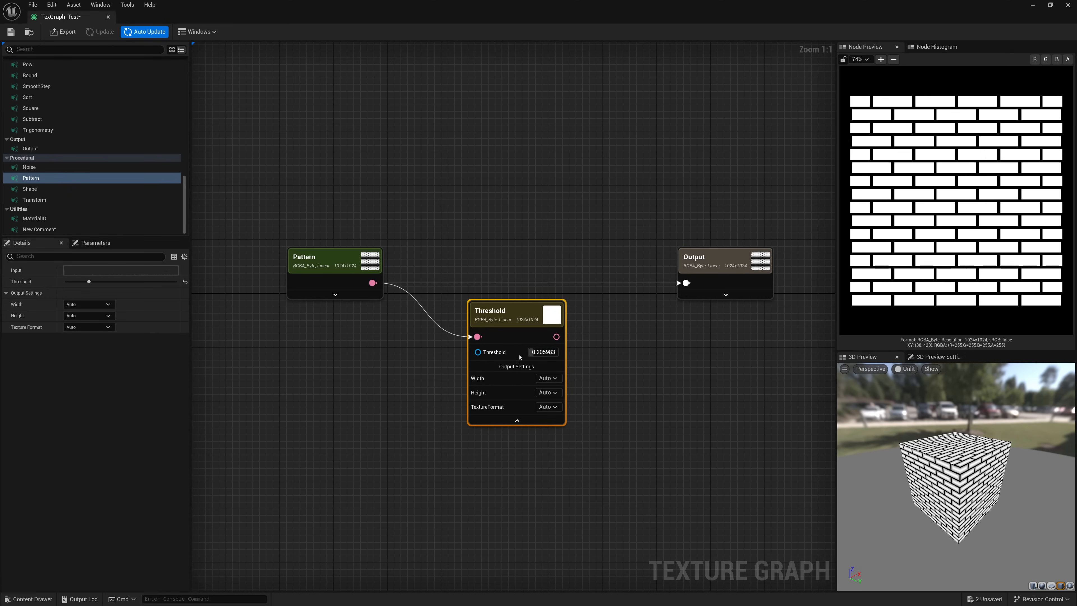
pyautogui.click(543, 352)
pyautogui.write('0.3')
pyautogui.press('Return')
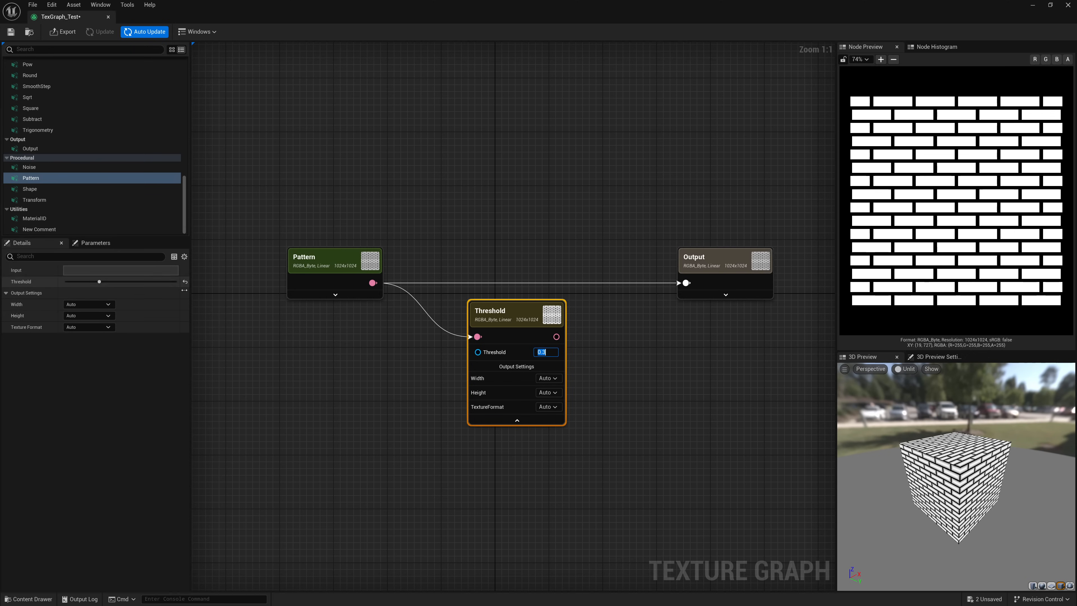
# - Expand and collapse the Threshold and Pattern nodes to compare the settings available directly on each, leaving the Threshold node expanded
pyautogui.click(517, 420)
pyautogui.click(517, 347)
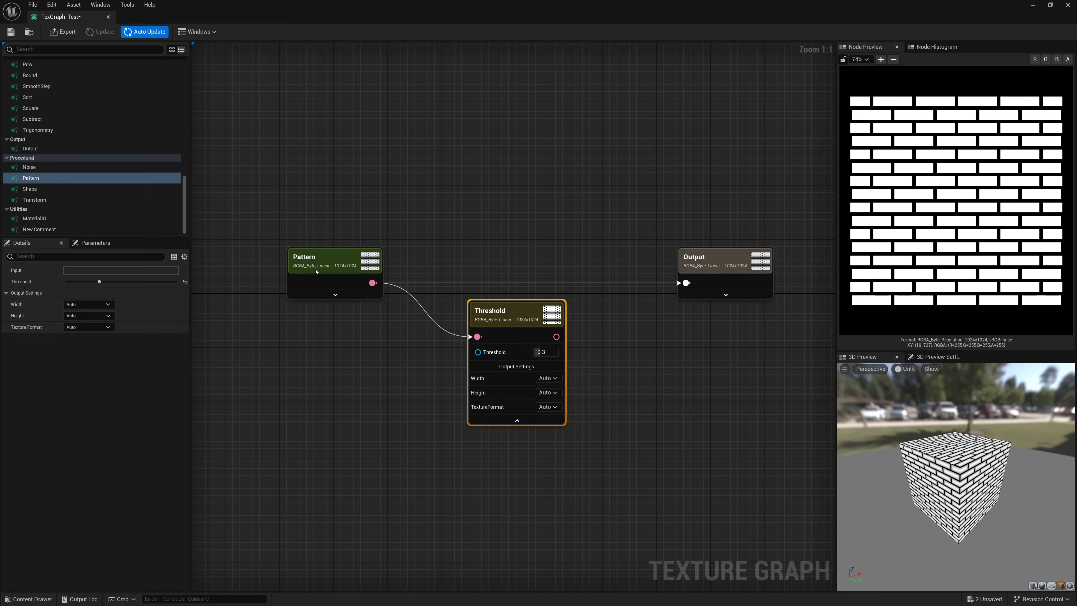
pyautogui.click(335, 295)
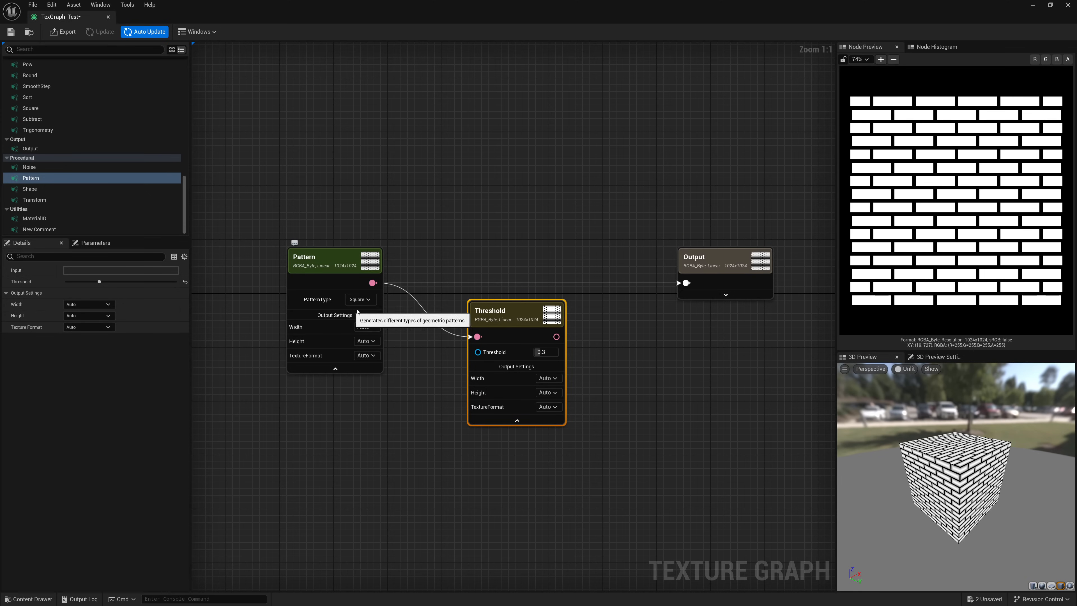
pyautogui.click(365, 301)
pyautogui.click(364, 298)
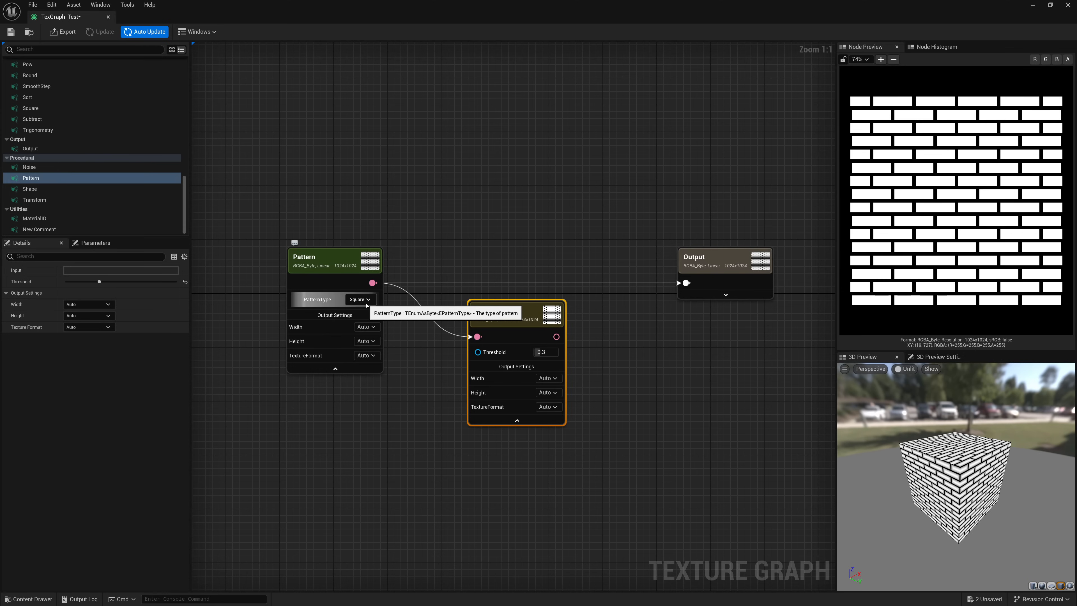
pyautogui.click(341, 283)
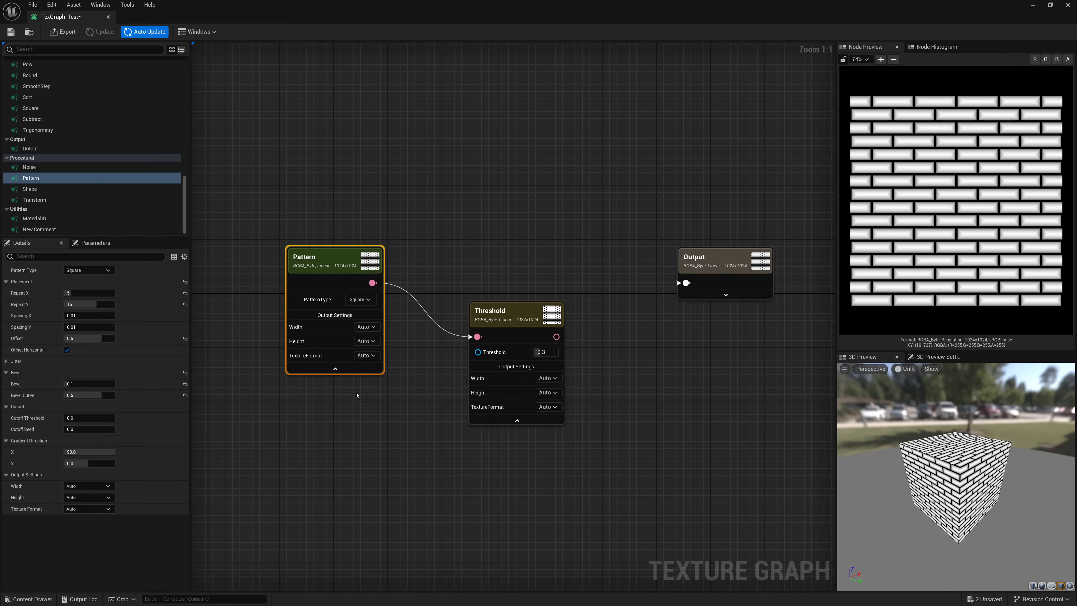
pyautogui.click(337, 368)
pyautogui.click(518, 421)
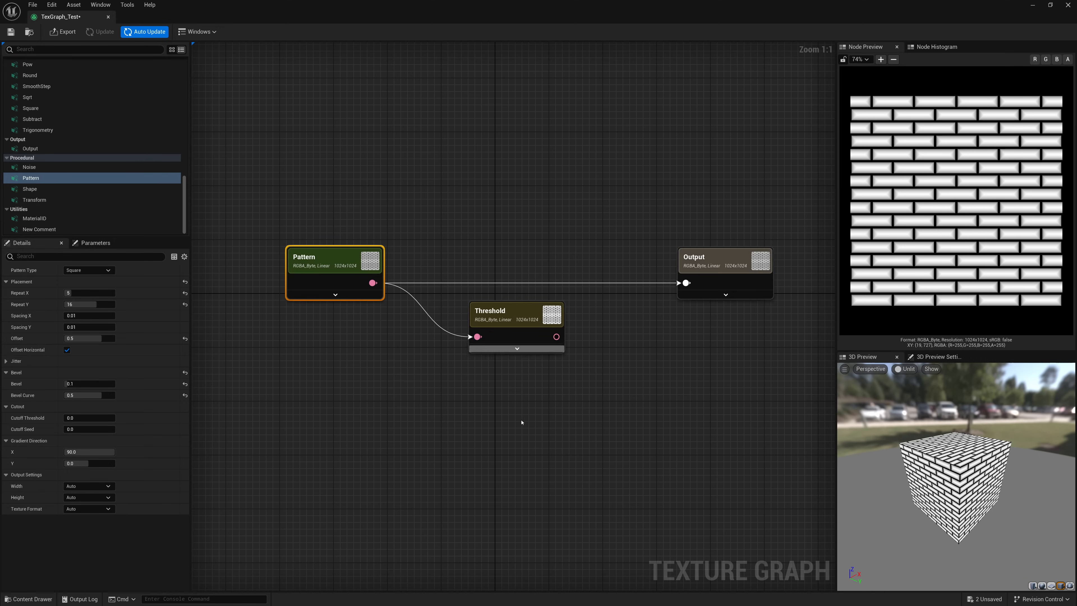
pyautogui.click(518, 349)
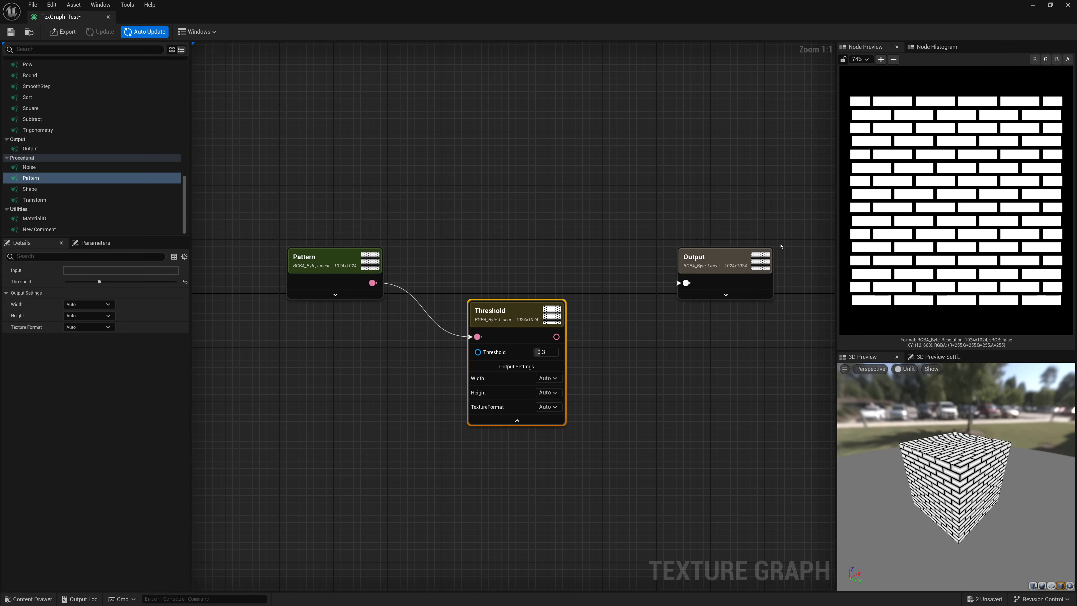
# - Move the Output node farther from the Threshold node and add a Lerp node above the connection between Pattern and Output
pyautogui.moveTo(683, 218); pyautogui.dragTo(618, 219, button='right')
pyautogui.moveTo(650, 252); pyautogui.dragTo(737, 252)
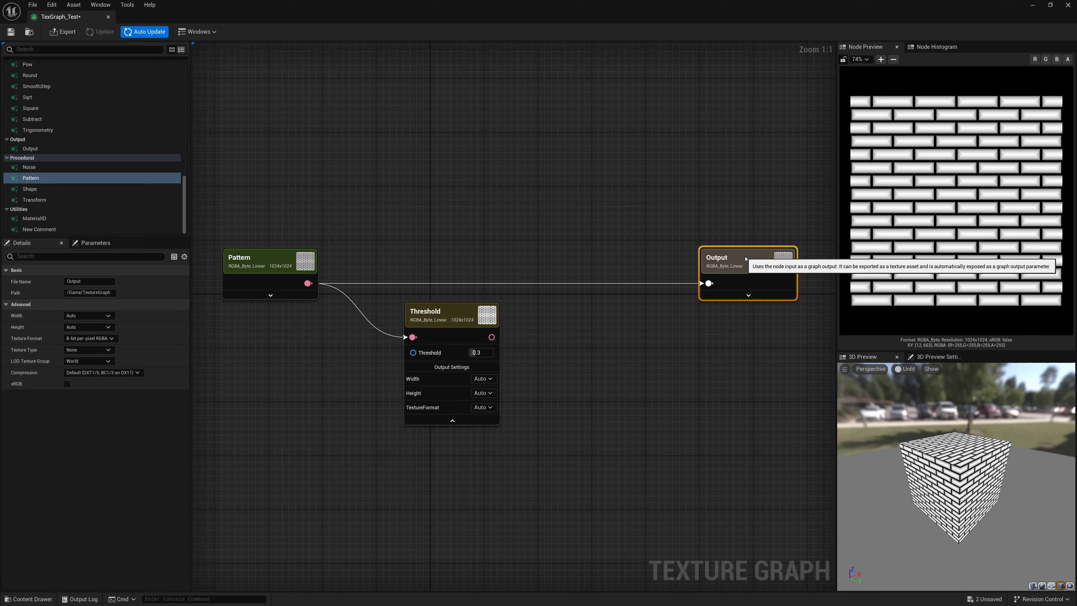
pyautogui.rightClick(480, 191)
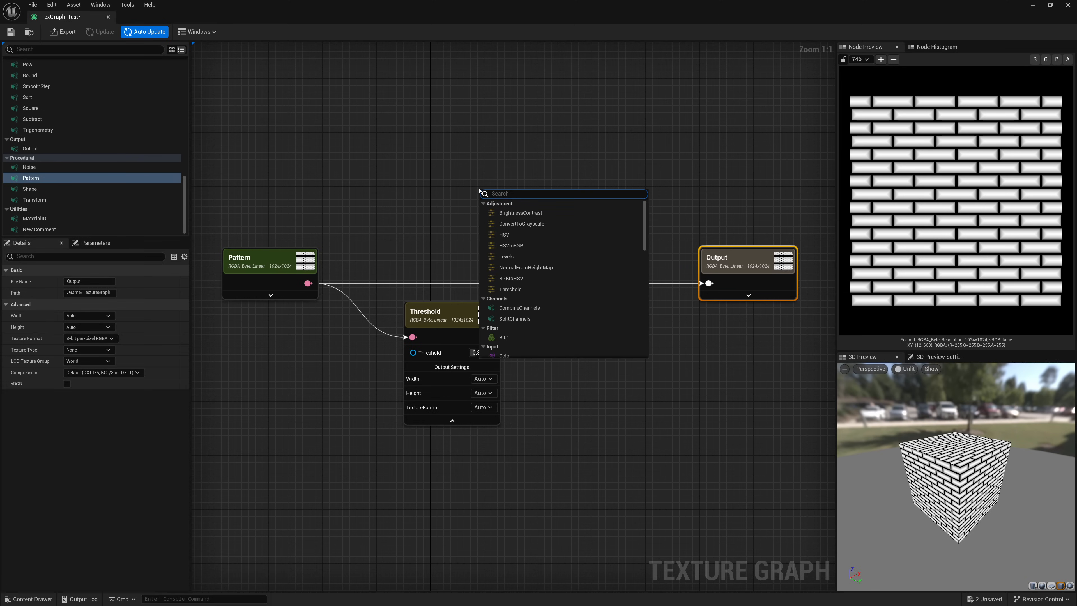
pyautogui.write('Lerp')
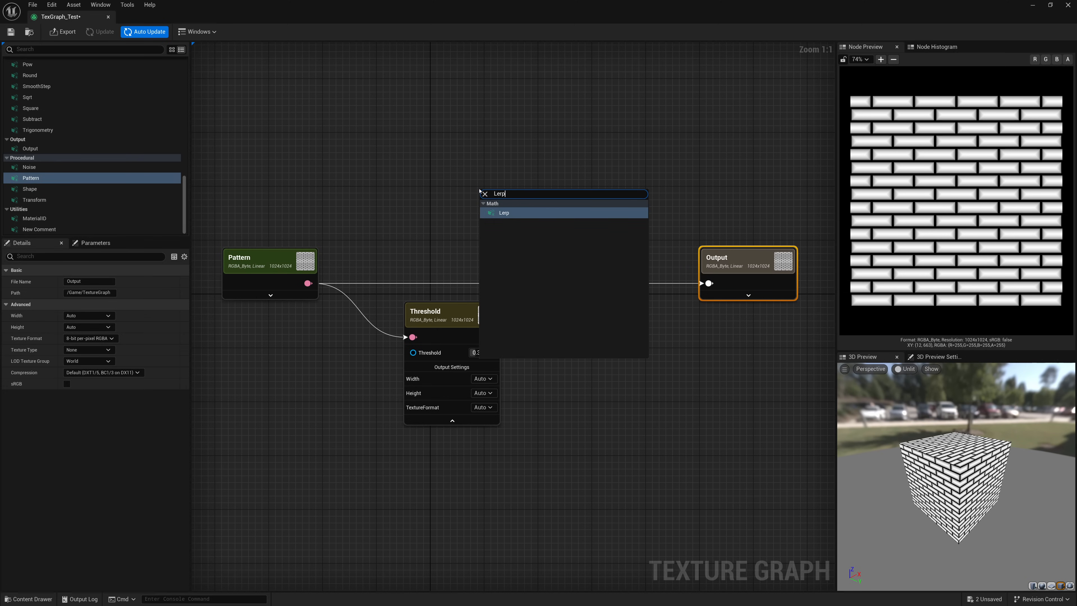
pyautogui.press('Return')
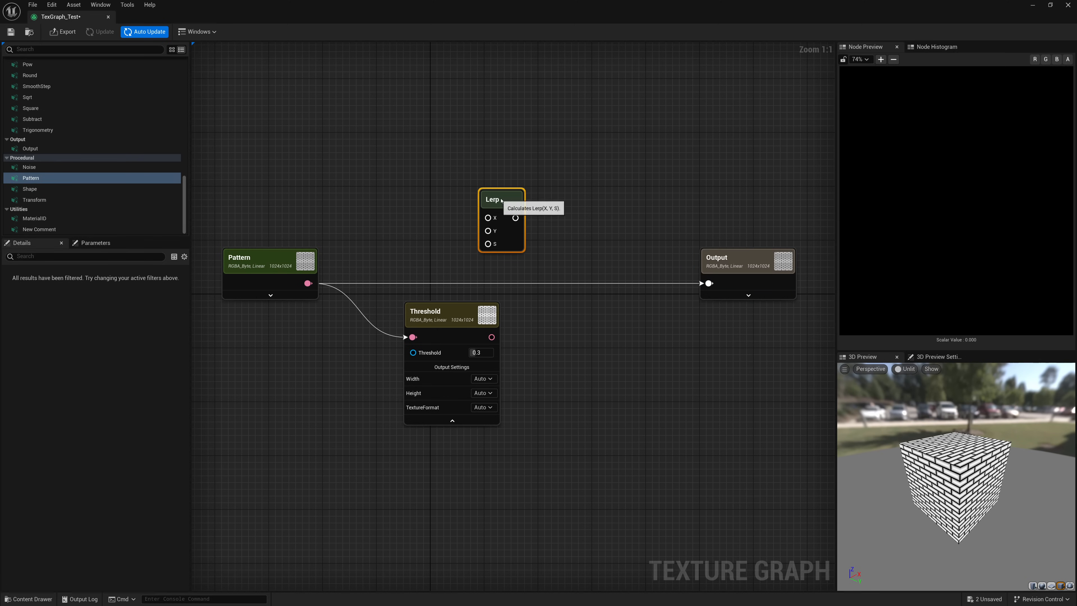
# - Move the Lerp node aside and add a Color node named Grout Color above the graph's main connection
pyautogui.moveTo(499, 198); pyautogui.dragTo(579, 196)
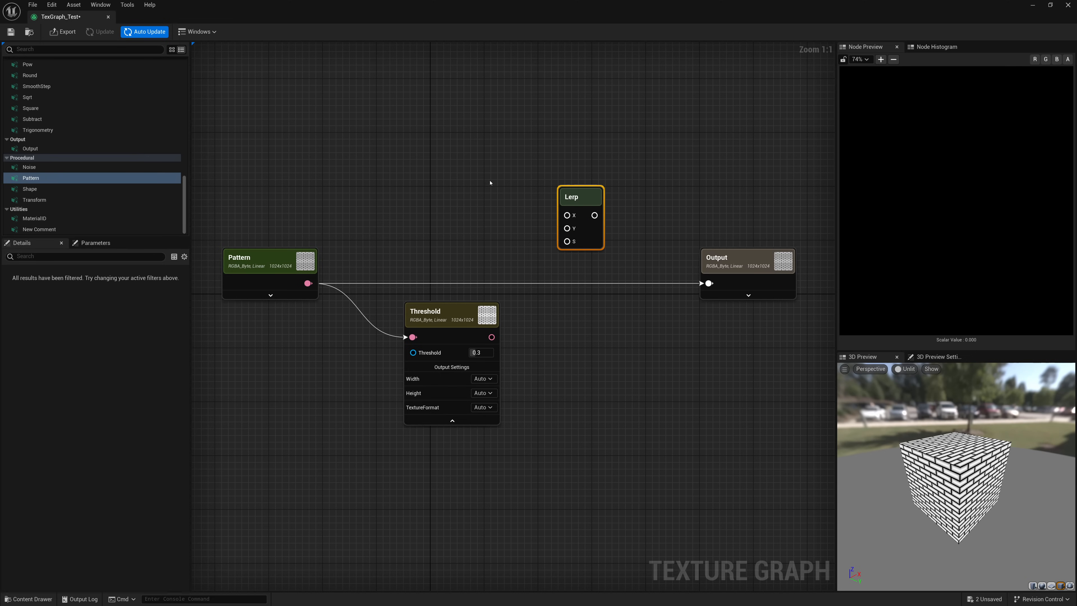
pyautogui.rightClick(433, 187)
pyautogui.write('c')
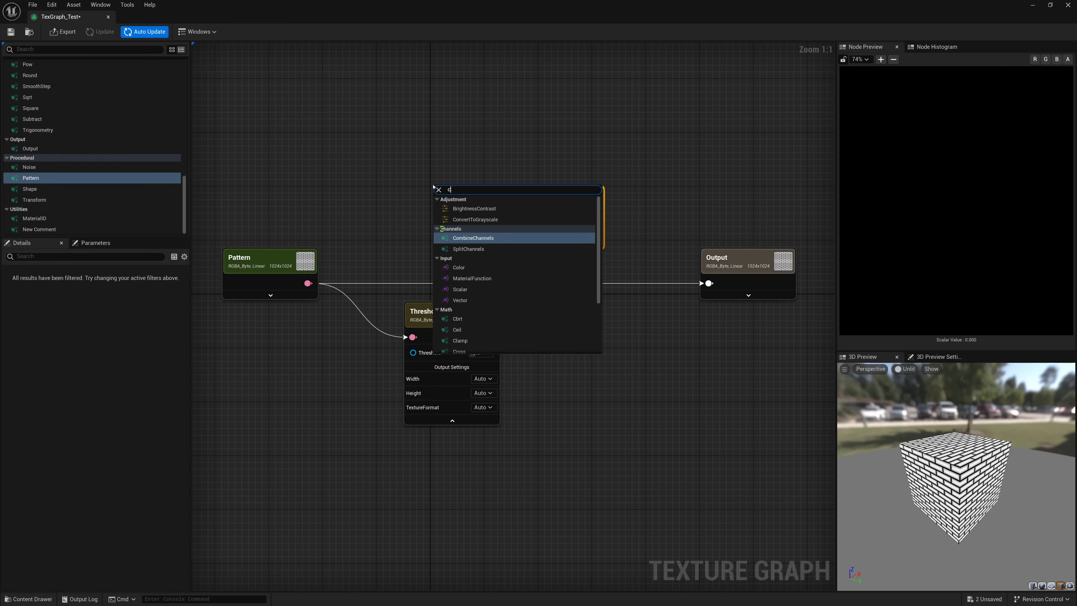
pyautogui.write('olor')
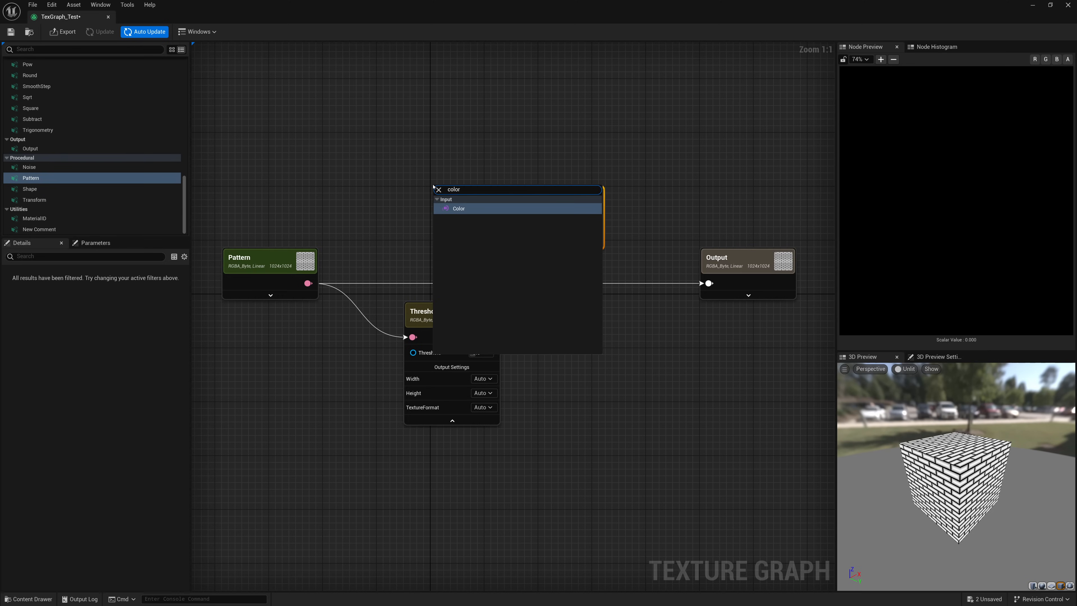
pyautogui.press('Return')
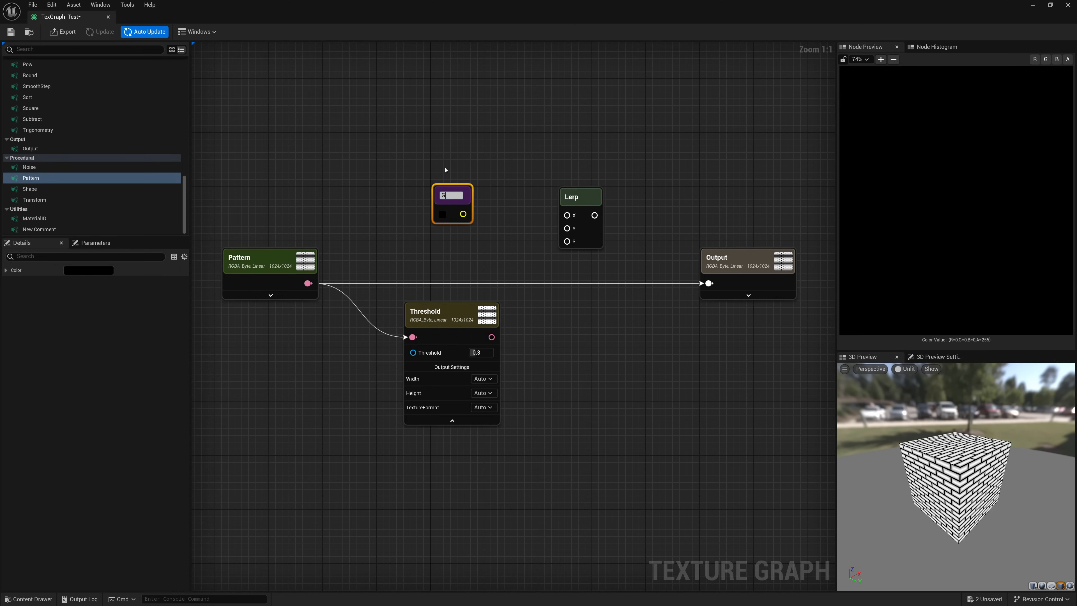
pyautogui.write('Grout Color')
pyautogui.press('Return')
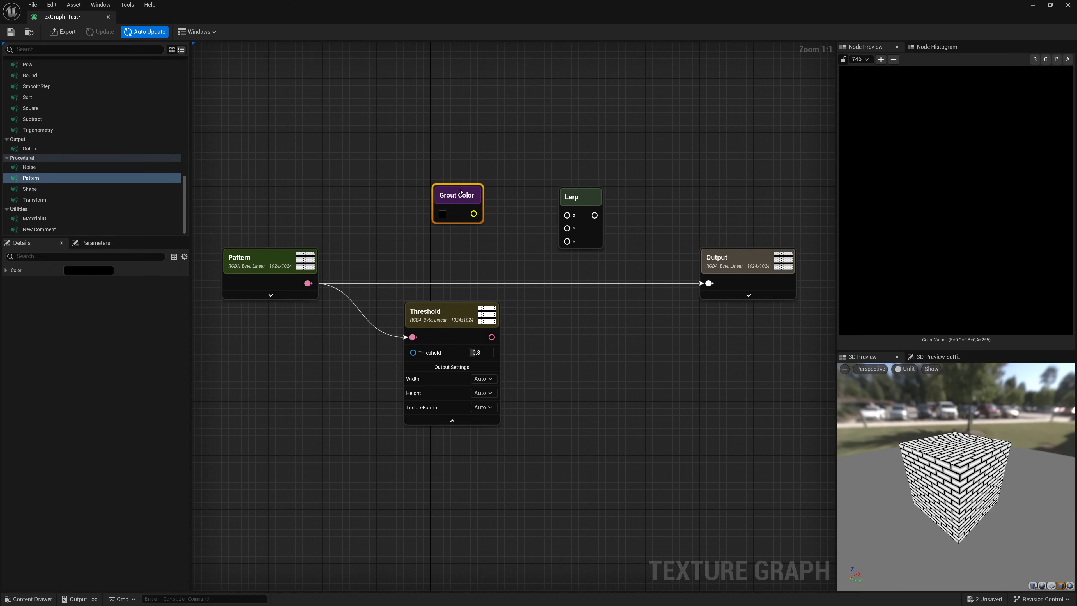
pyautogui.moveTo(461, 192); pyautogui.dragTo(459, 153)
# - Add a second Color node below Grout Color and name it Brick Color
pyautogui.rightClick(435, 223)
pyautogui.write('Co')
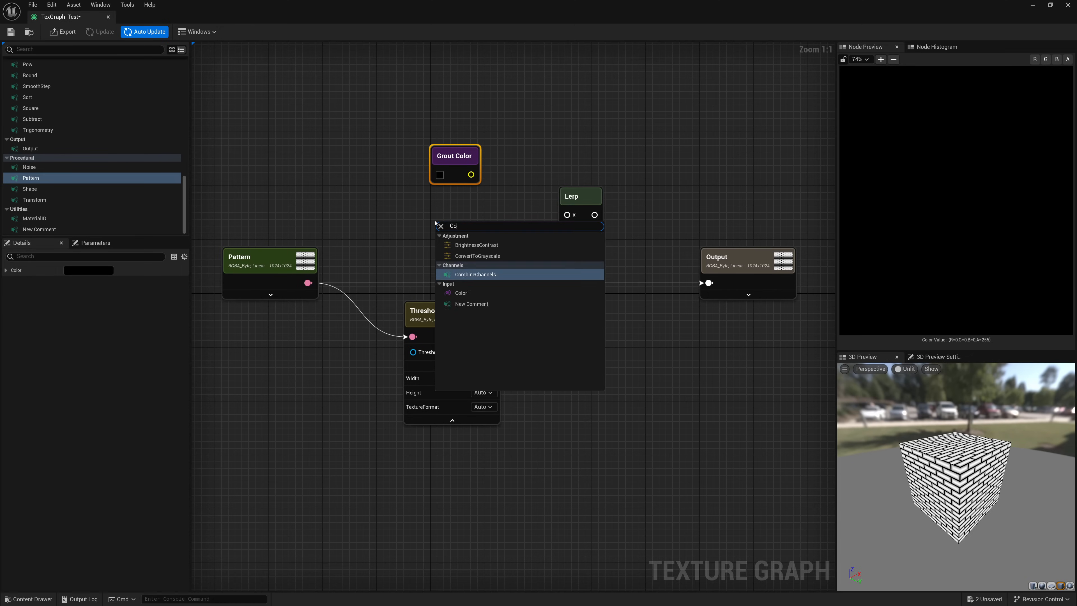
pyautogui.write('lor')
pyautogui.press('Return')
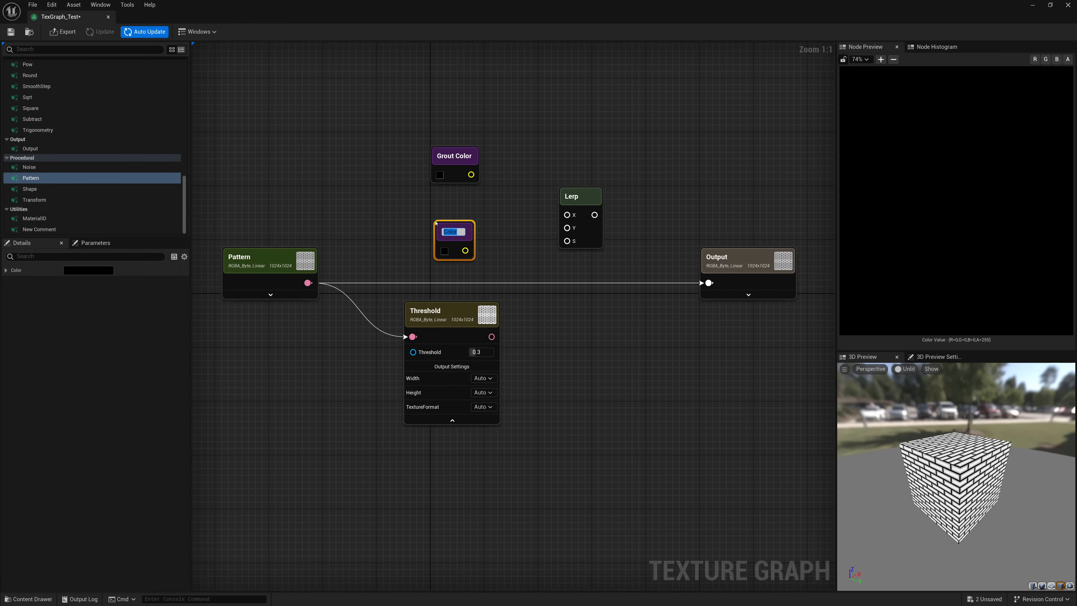
pyautogui.write('Brick Color')
pyautogui.press('Return')
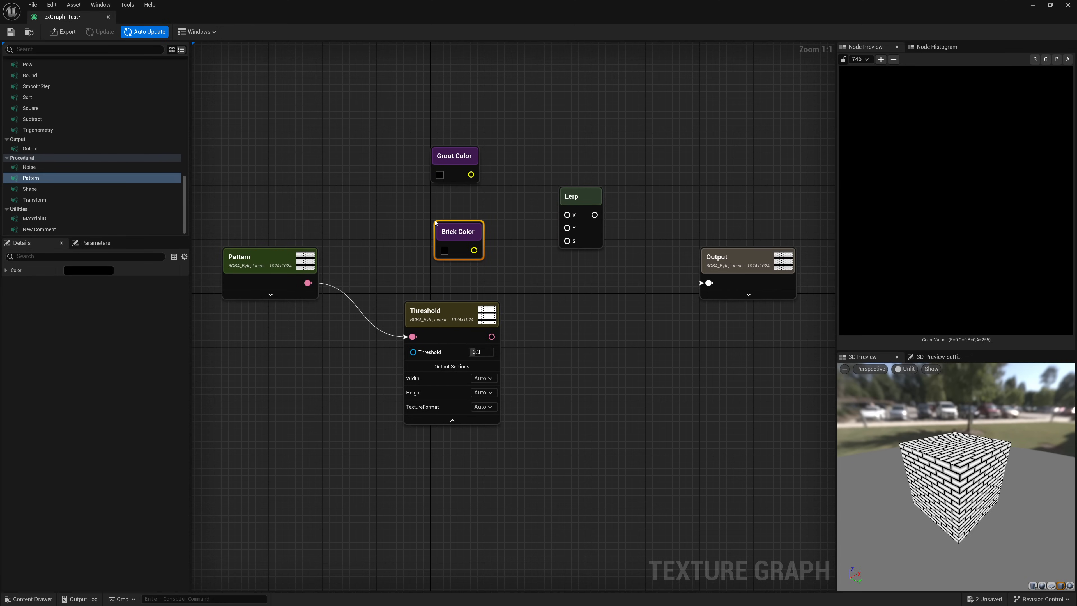
# - Set the Brick Color node to a dark reddish brown, about RGB 79, 29, 15
pyautogui.click(444, 250)
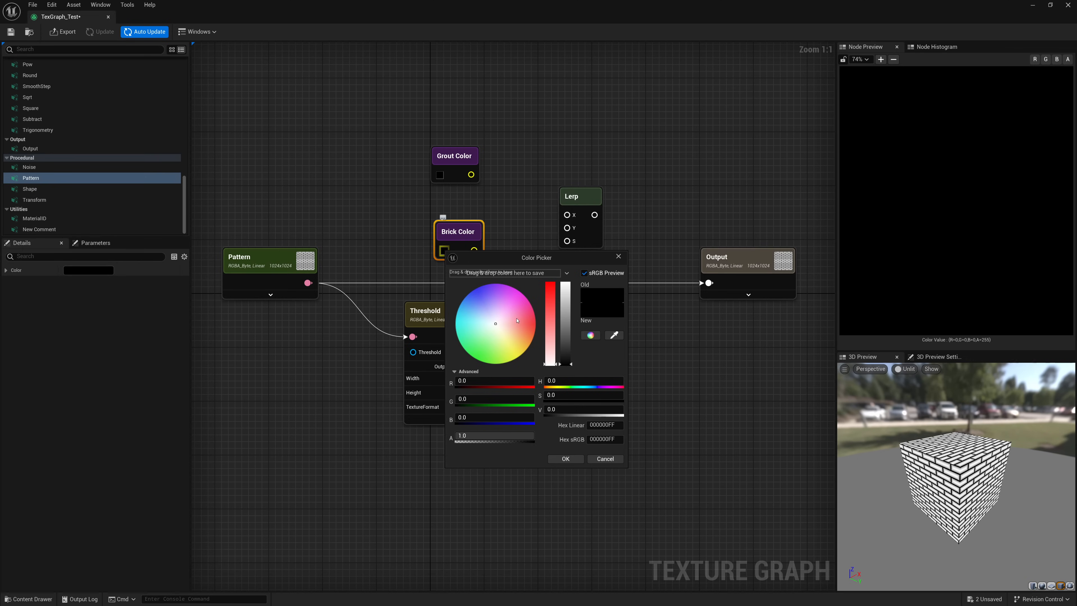
pyautogui.click(534, 330)
pyautogui.moveTo(565, 306); pyautogui.dragTo(566, 358)
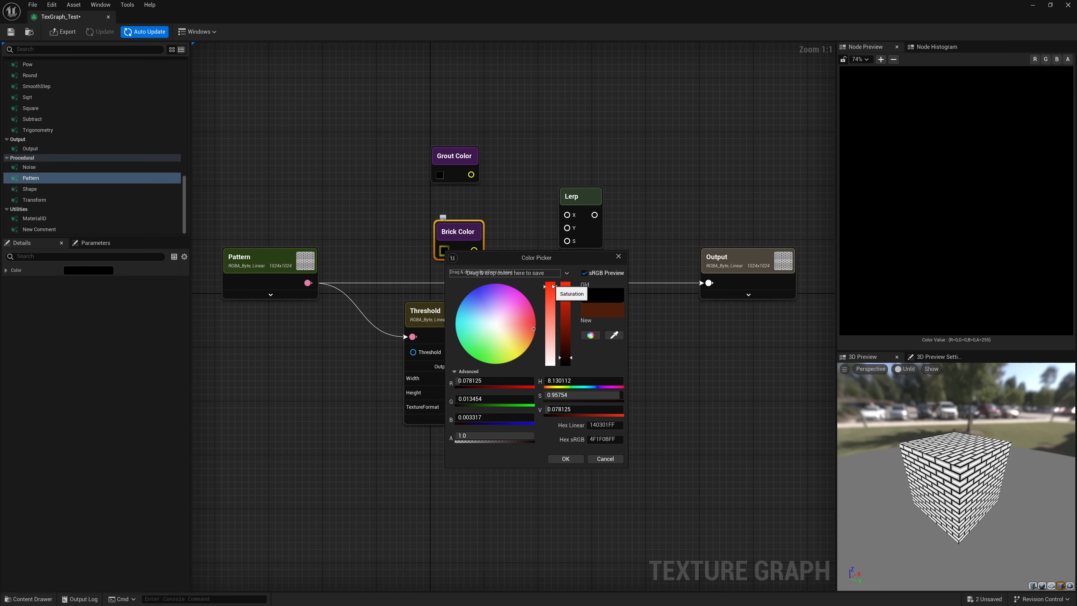
pyautogui.moveTo(552, 310); pyautogui.dragTo(551, 282)
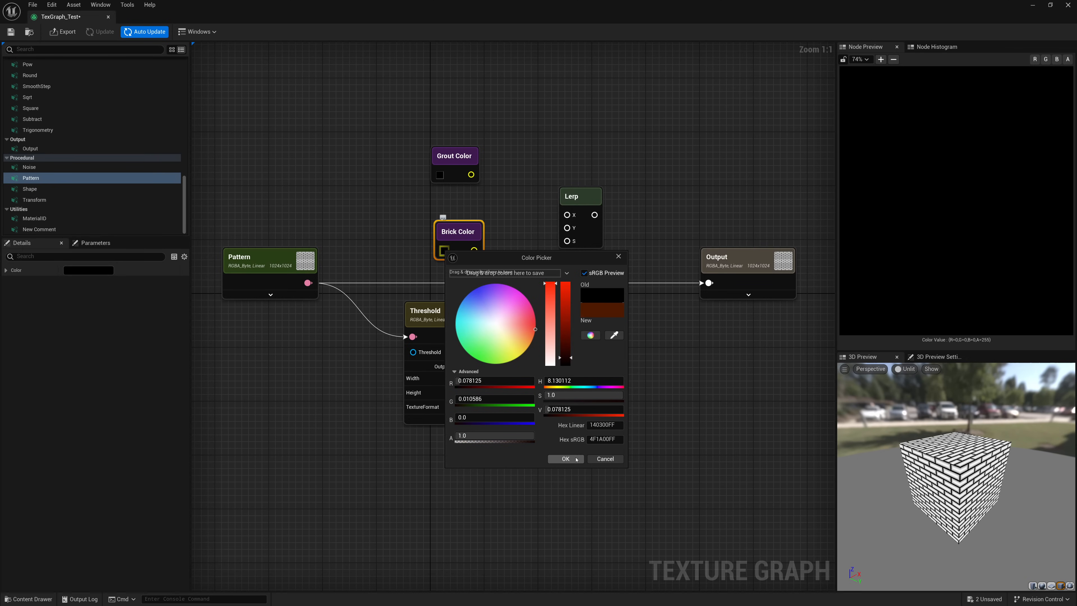
pyautogui.click(533, 331)
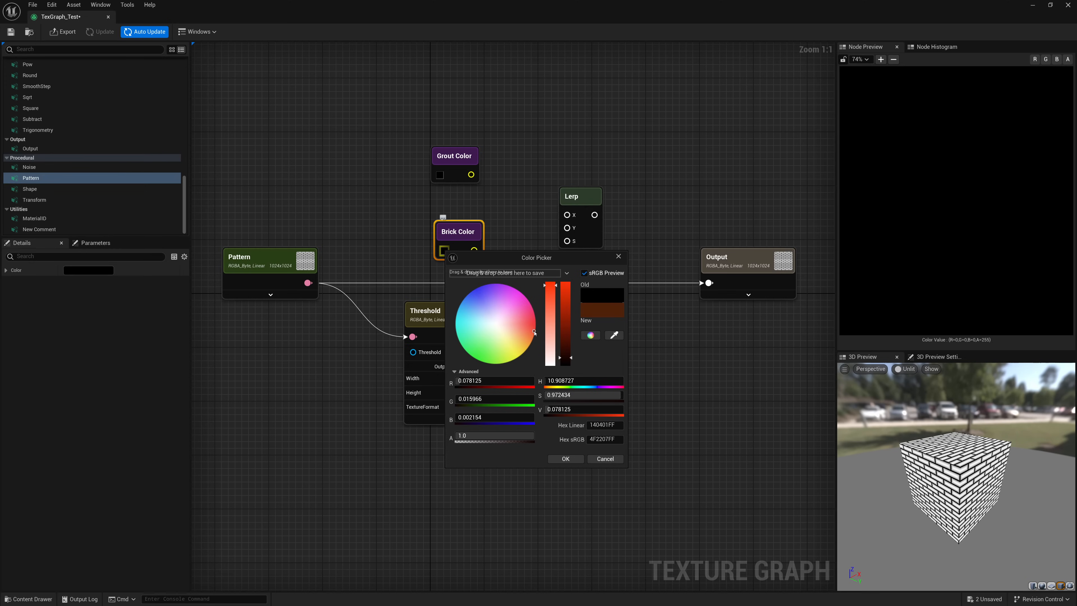
pyautogui.moveTo(533, 331); pyautogui.dragTo(533, 328)
pyautogui.click(565, 459)
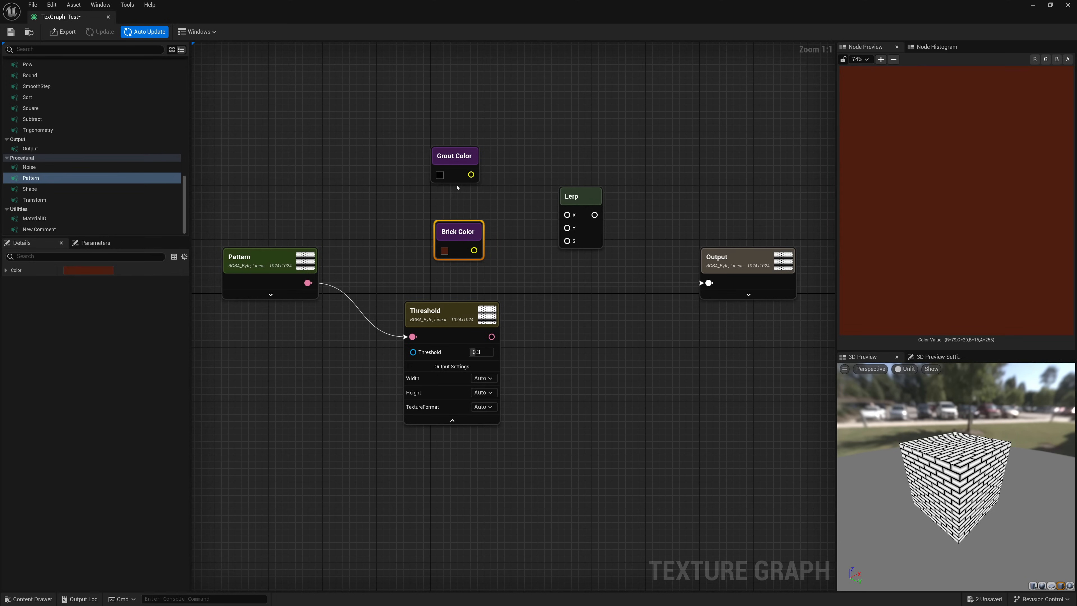
# - Set the Grout Color node to a medium grey, about RGB 123, 123, 123
pyautogui.click(440, 175)
pyautogui.moveTo(561, 263); pyautogui.dragTo(562, 275)
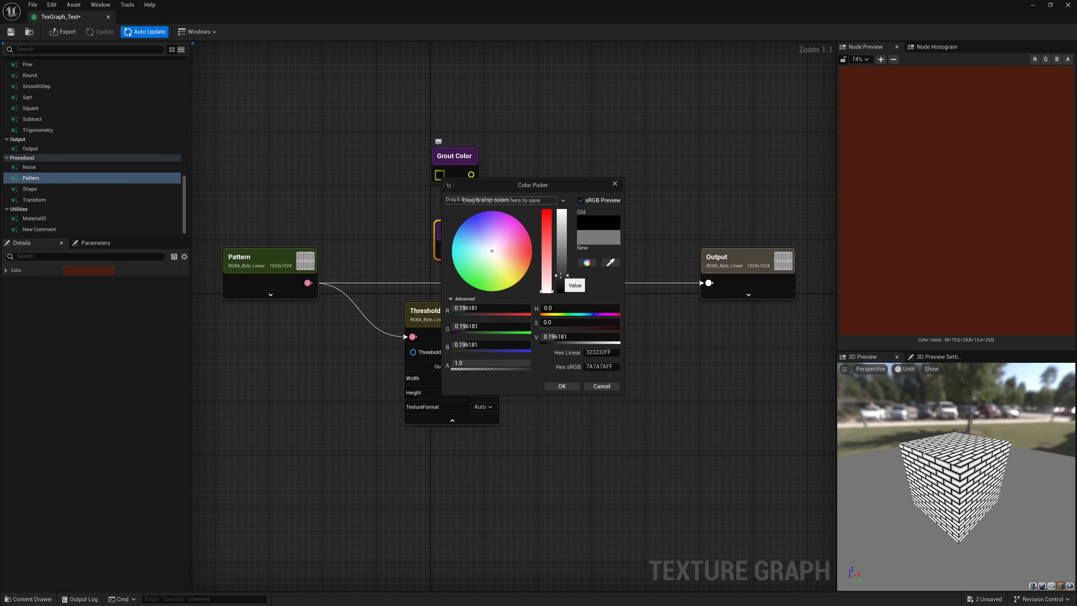
pyautogui.click(562, 386)
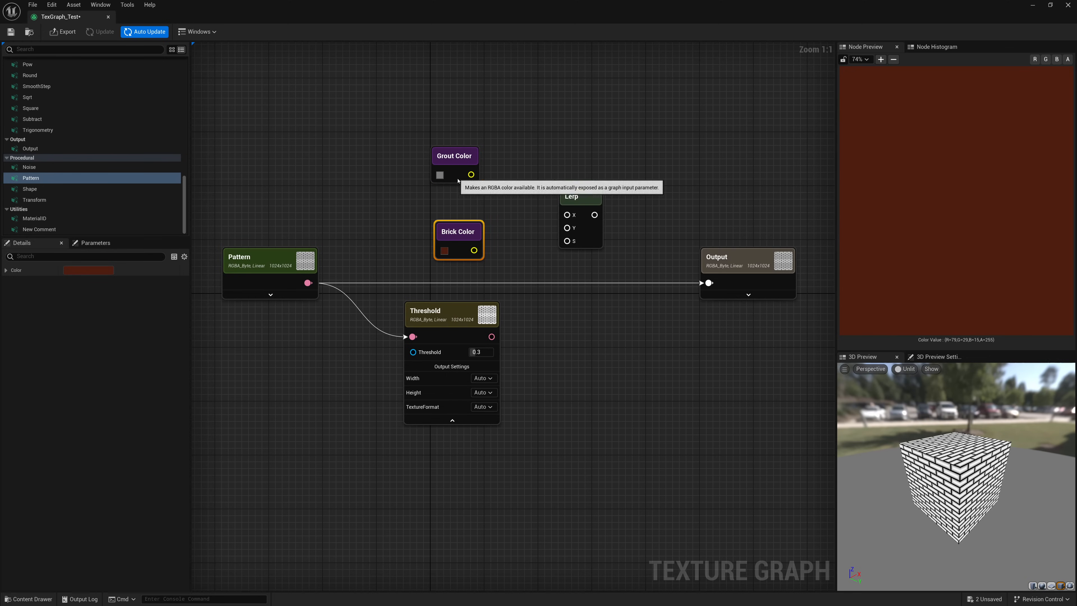
# - Connect Grout Color to the Lerp's X, Brick Color to Y and Threshold to S, and feed the Lerp into Output
pyautogui.moveTo(455, 175); pyautogui.dragTo(463, 203)
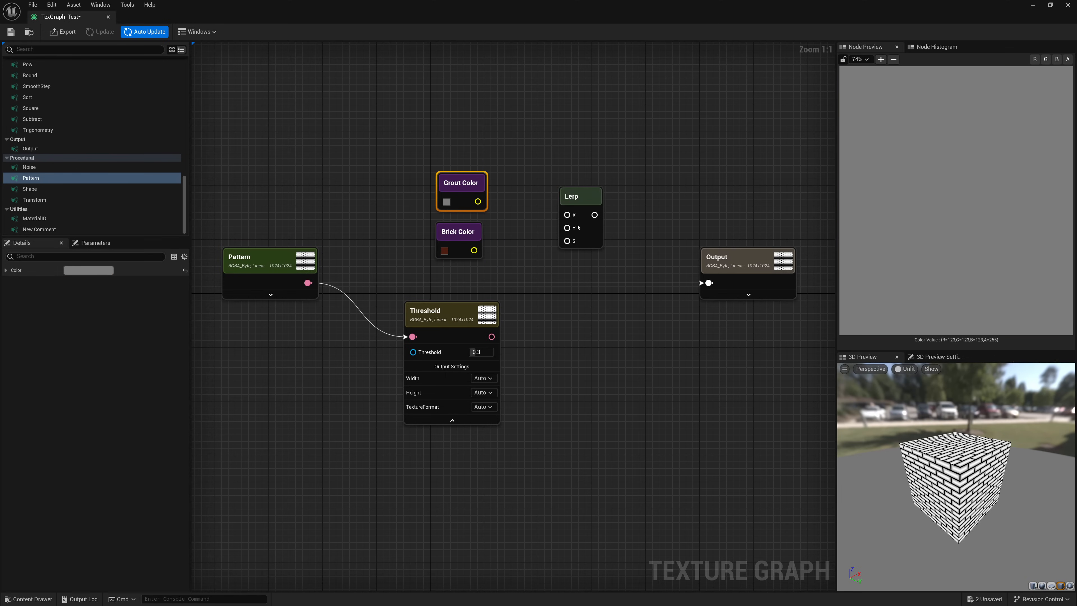
pyautogui.moveTo(566, 215); pyautogui.dragTo(477, 201)
pyautogui.moveTo(567, 228); pyautogui.dragTo(472, 250)
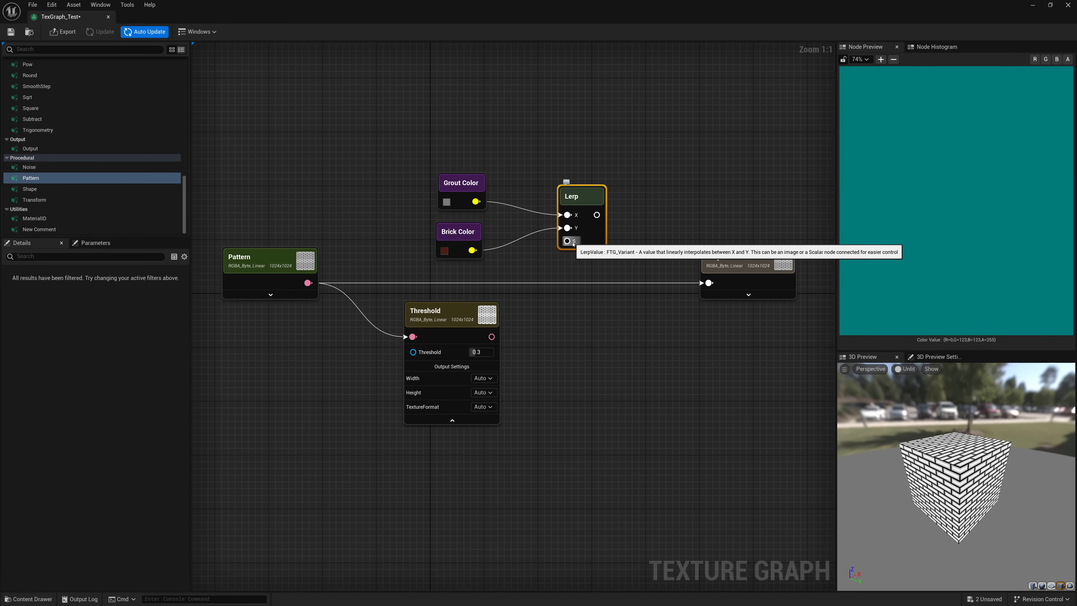
pyautogui.moveTo(491, 337); pyautogui.dragTo(568, 241)
pyautogui.moveTo(645, 223); pyautogui.dragTo(708, 282)
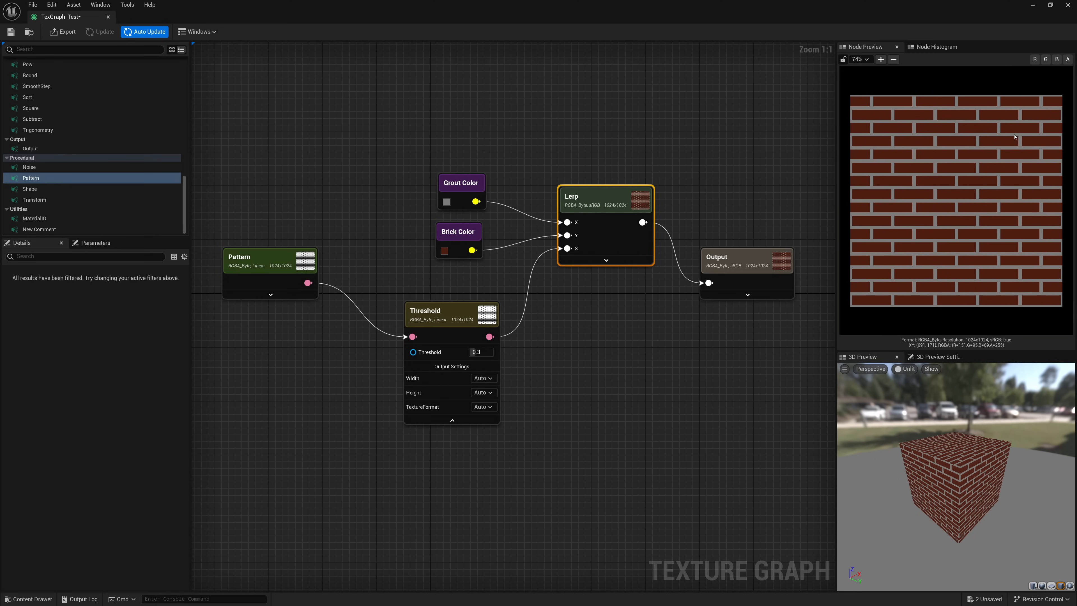
# - Examine the coloured bricks in the 2D and 3D previews and compare the Lerp result with the Pattern's bevels up close
pyautogui.scroll(3, 971, 194)
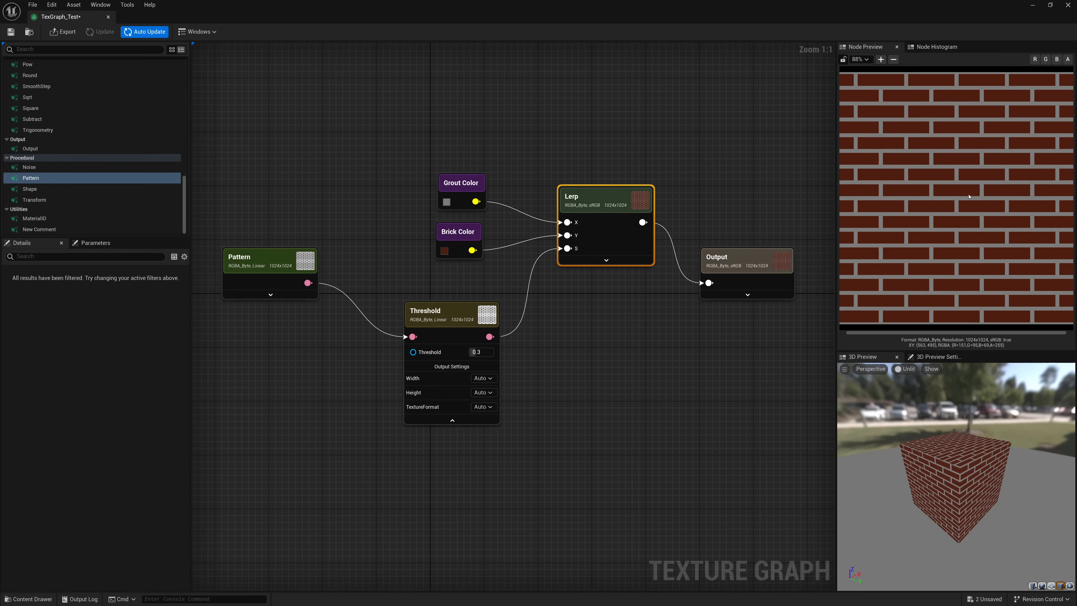
pyautogui.scroll(-3, 971, 195)
pyautogui.moveTo(975, 479); pyautogui.dragTo(980, 501)
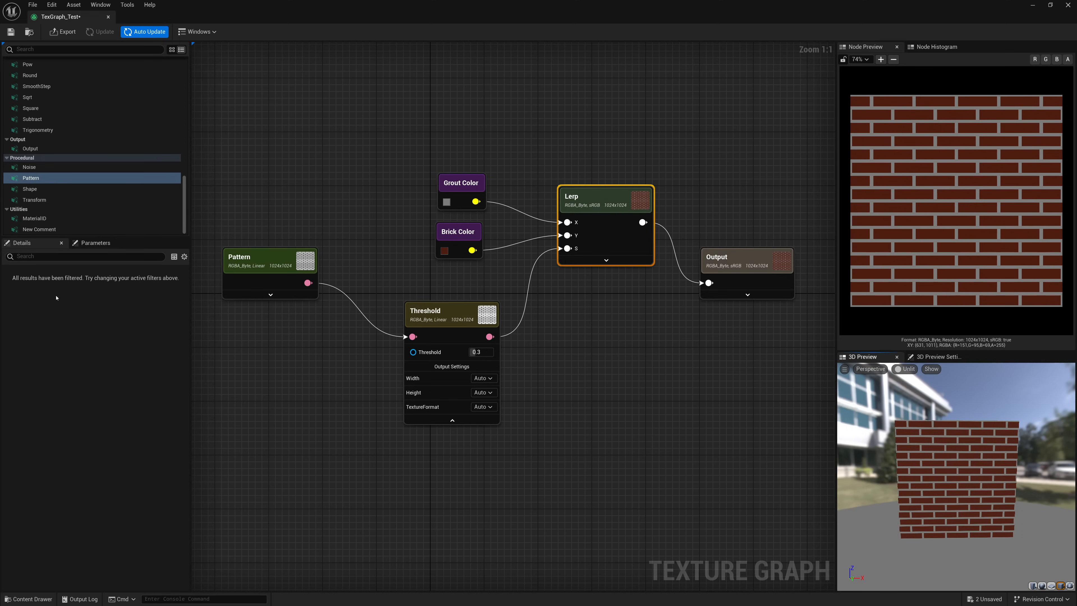
pyautogui.click(298, 269)
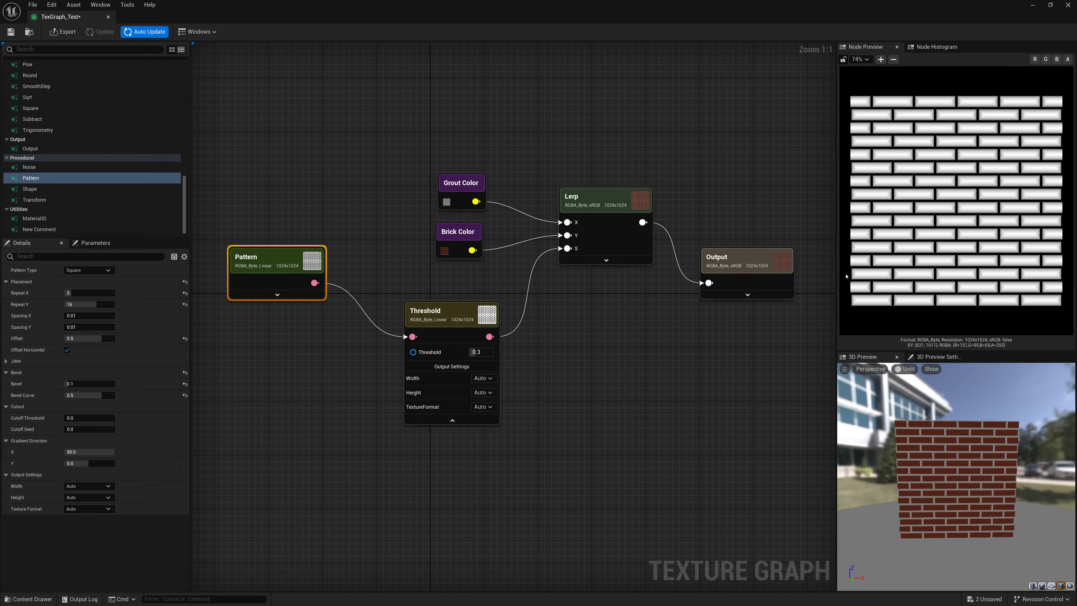
pyautogui.scroll(9, 928, 249)
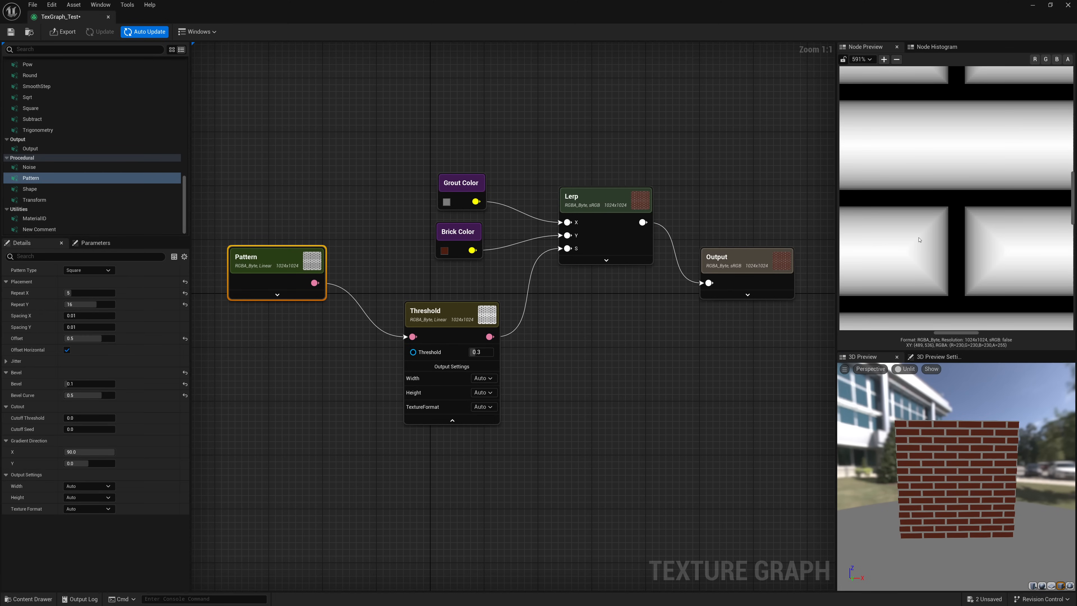
pyautogui.click(603, 223)
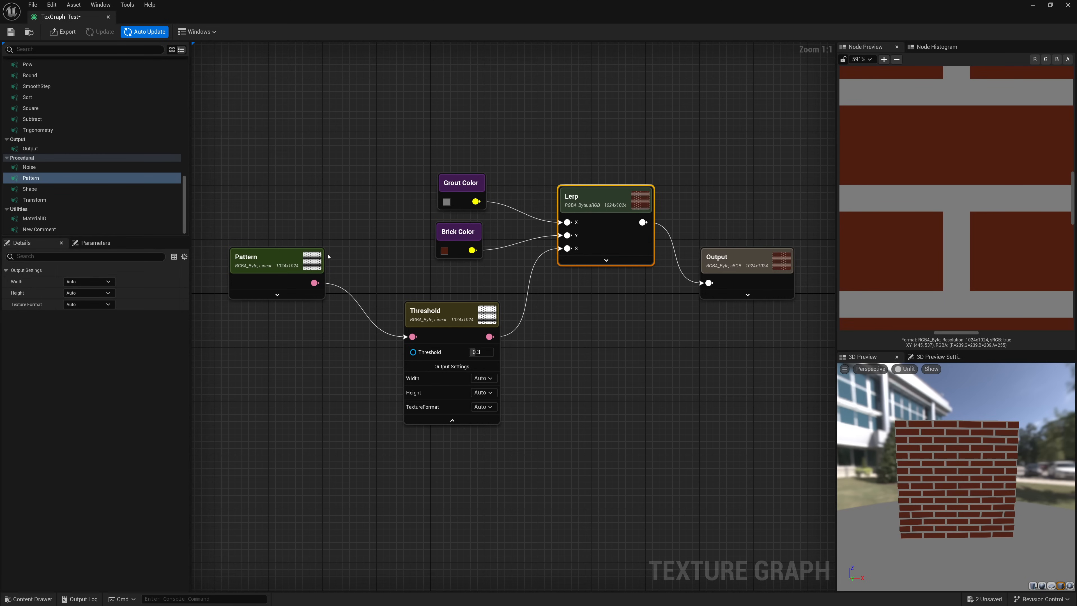
pyautogui.click(296, 260)
pyautogui.scroll(-6, 915, 236)
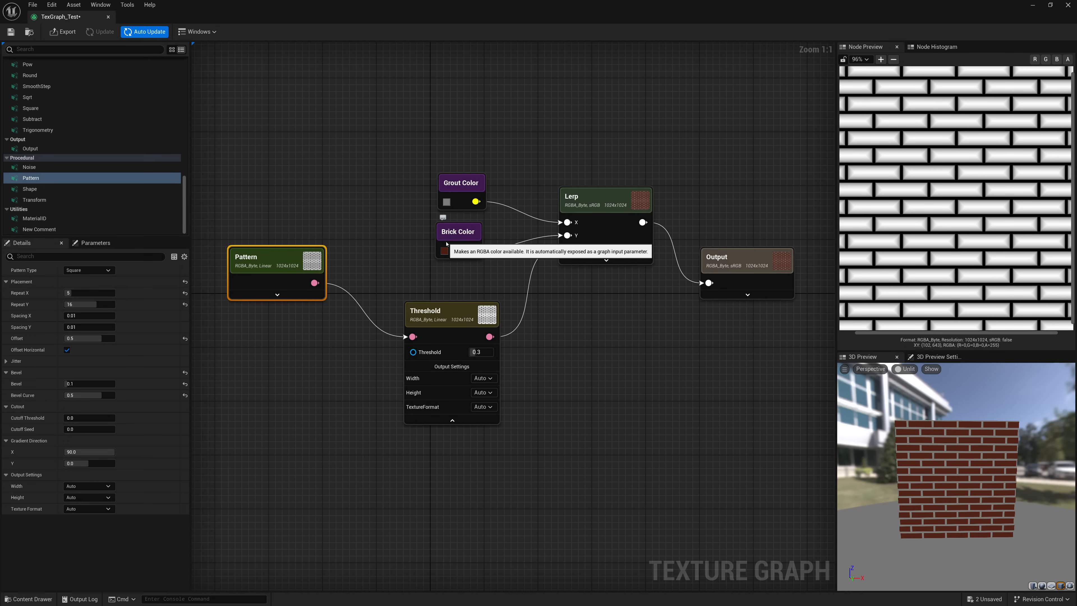
pyautogui.scroll(4, 936, 239)
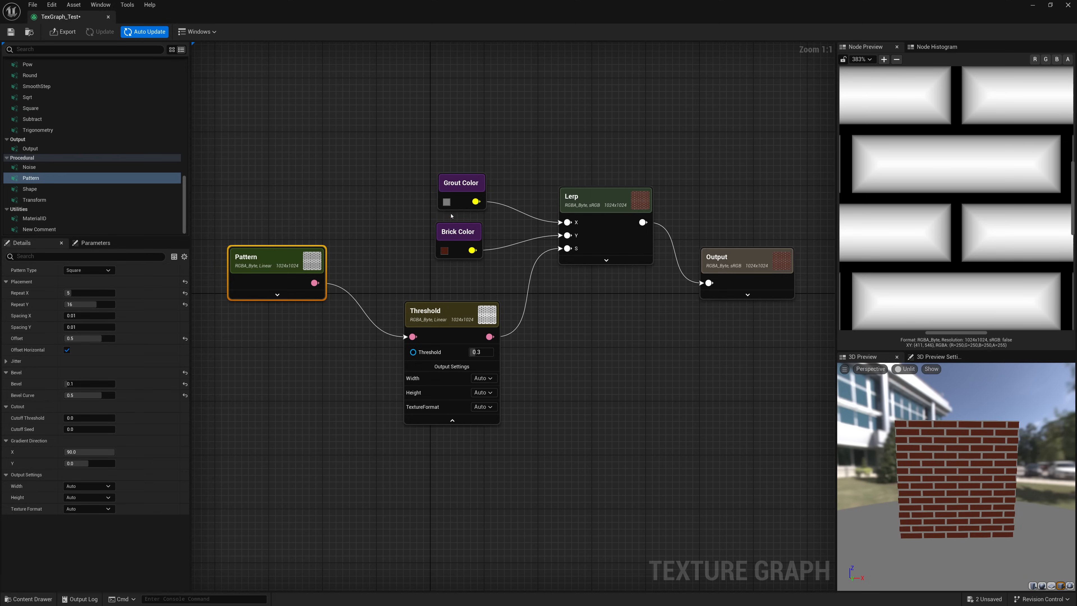
# - Spread out the graph by lowering Threshold and raising the two color nodes, Lerp and Output to clear space beside Pattern
pyautogui.moveTo(433, 319); pyautogui.dragTo(426, 366)
pyautogui.moveTo(479, 172); pyautogui.dragTo(384, 170)
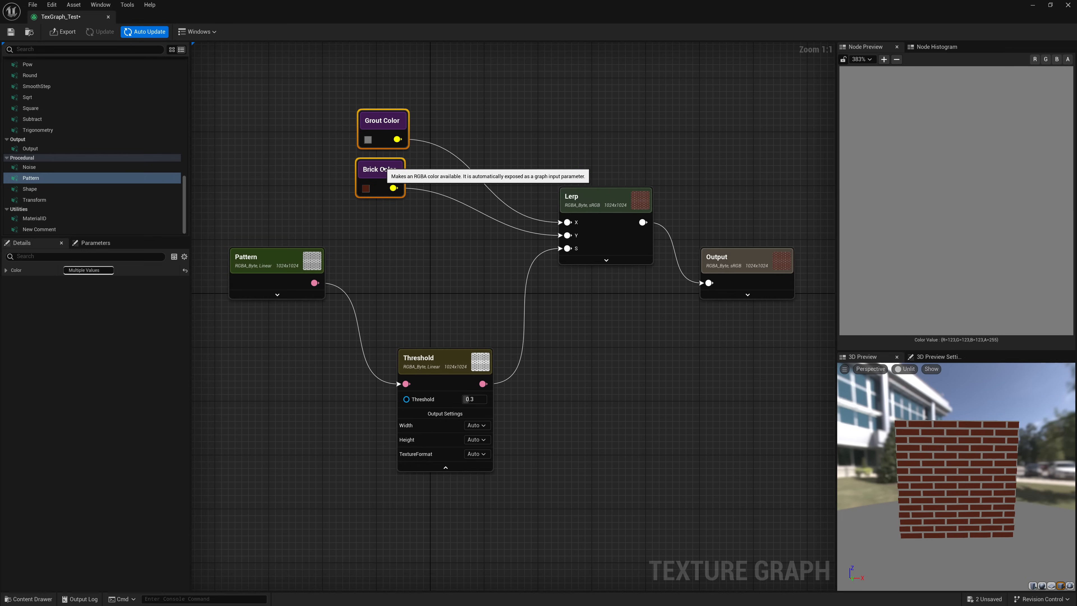
pyautogui.moveTo(611, 234); pyautogui.dragTo(636, 151)
pyautogui.moveTo(759, 273); pyautogui.dragTo(778, 129)
pyautogui.rightClick(381, 260)
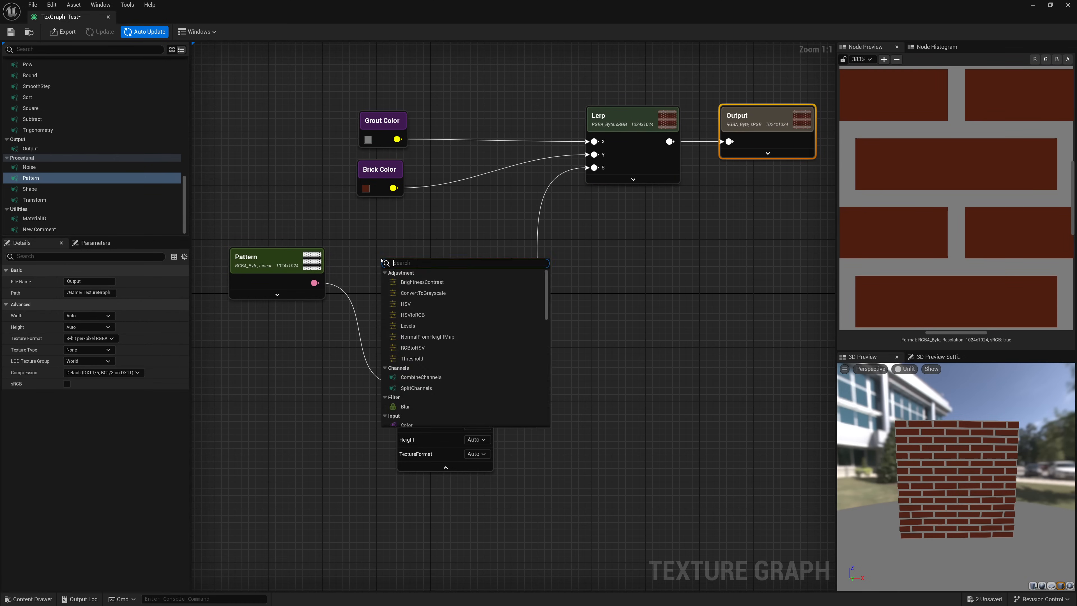
pyautogui.write('mult')
pyautogui.press('Return')
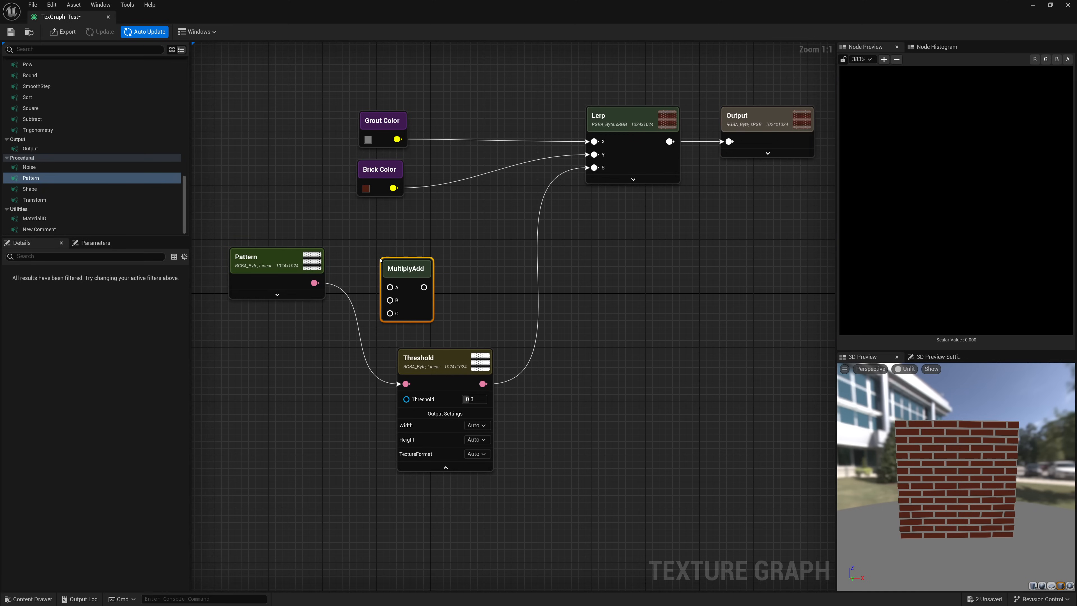
pyautogui.press('Delete')
# - Add a Multiply node in the free space between the Pattern and Lerp nodes
pyautogui.rightClick(396, 266)
pyautogui.write('mult')
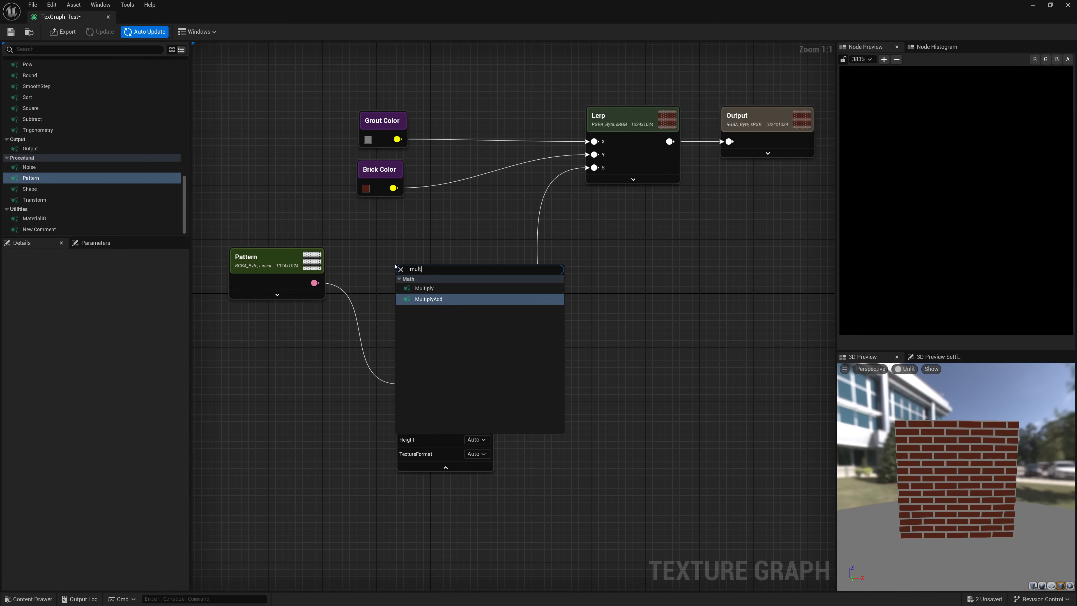
pyautogui.press('Up')
pyautogui.press('Return')
pyautogui.moveTo(397, 268); pyautogui.dragTo(459, 244)
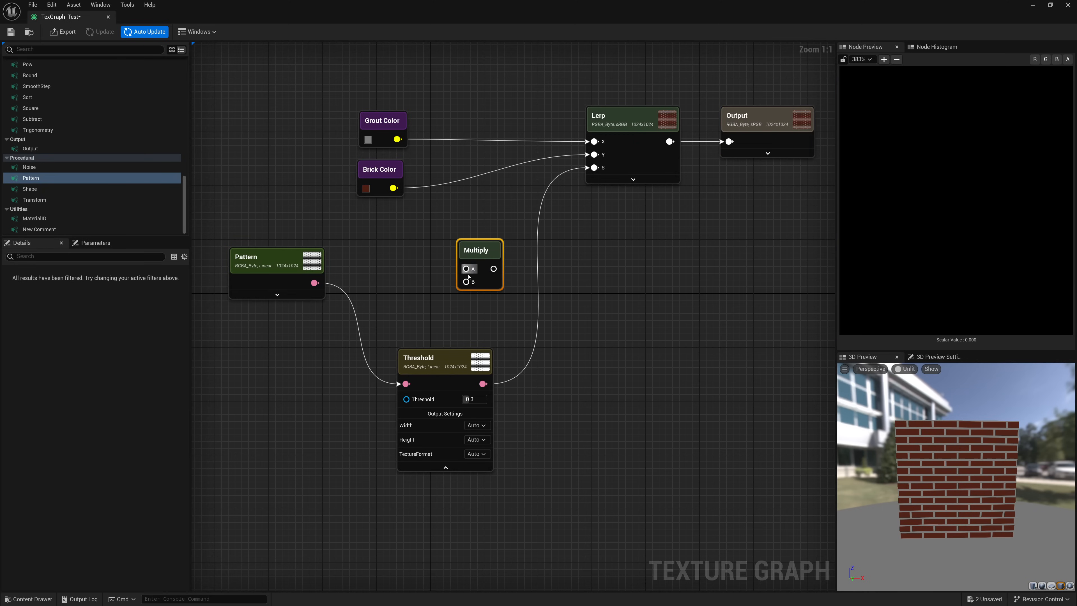
# - Connect Brick Color to the Multiply's A and Pattern to its B, and feed the Multiply result into the Lerp's Y input
pyautogui.moveTo(466, 282); pyautogui.dragTo(320, 283)
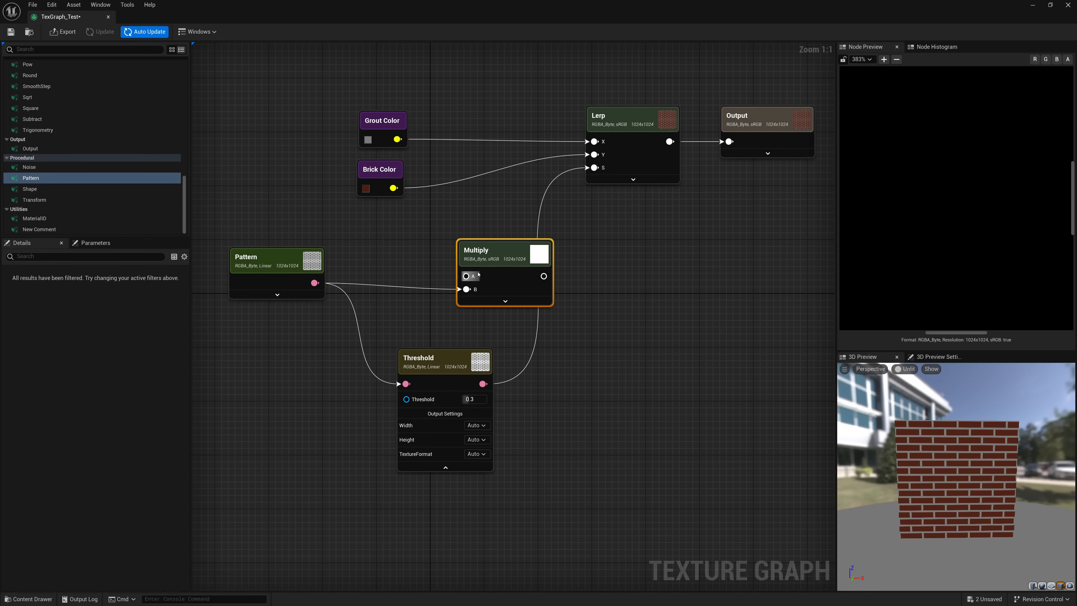
pyautogui.moveTo(466, 276); pyautogui.dragTo(394, 189)
pyautogui.scroll(-2, 975, 244)
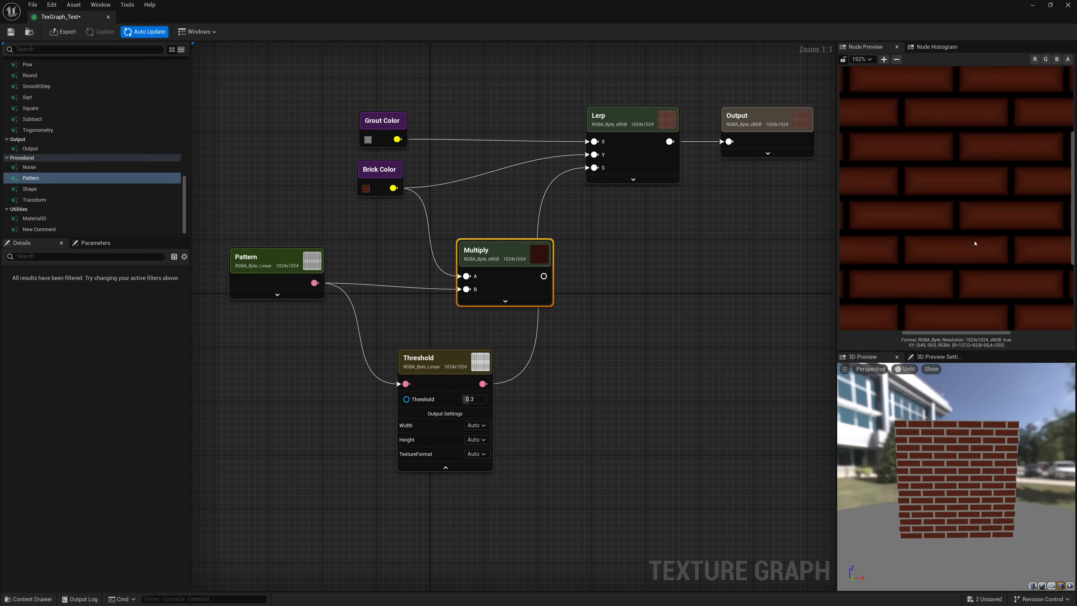
pyautogui.scroll(3, 975, 243)
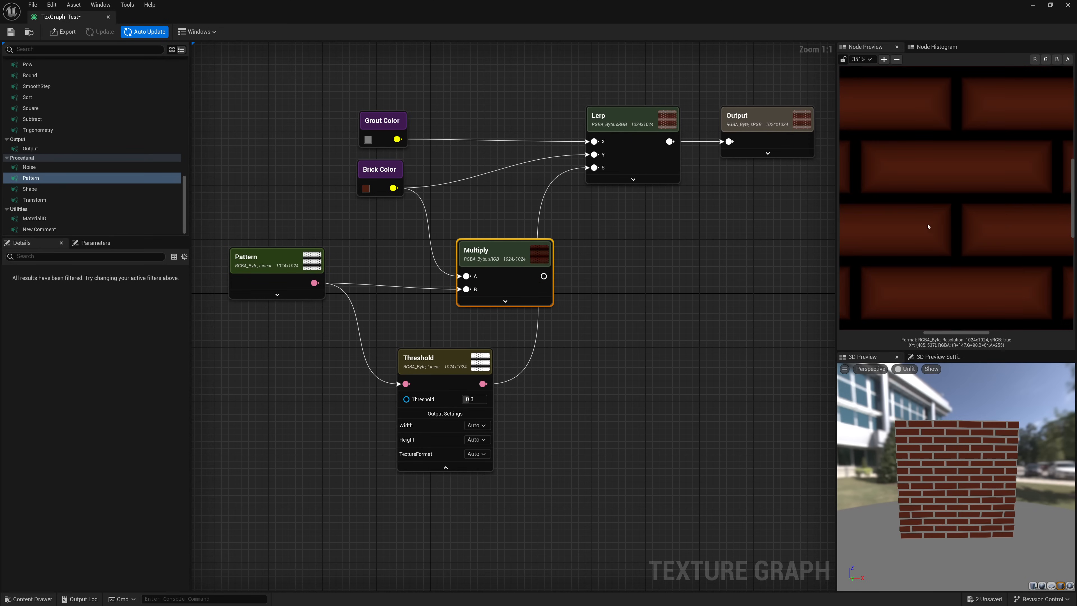
pyautogui.scroll(-3, 933, 229)
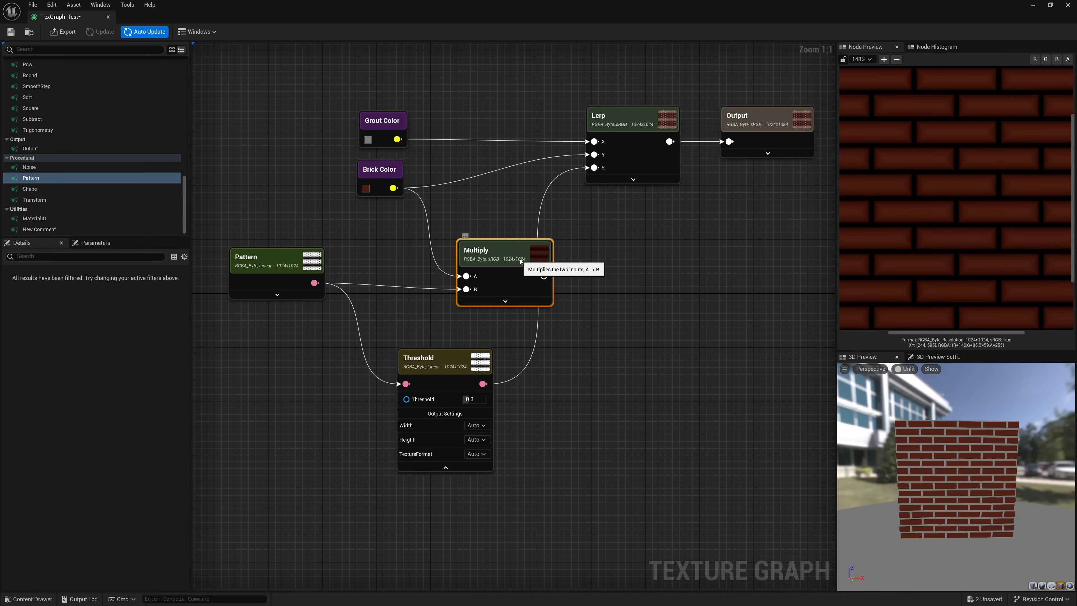
pyautogui.moveTo(465, 241); pyautogui.dragTo(431, 227)
pyautogui.moveTo(510, 262); pyautogui.dragTo(594, 168)
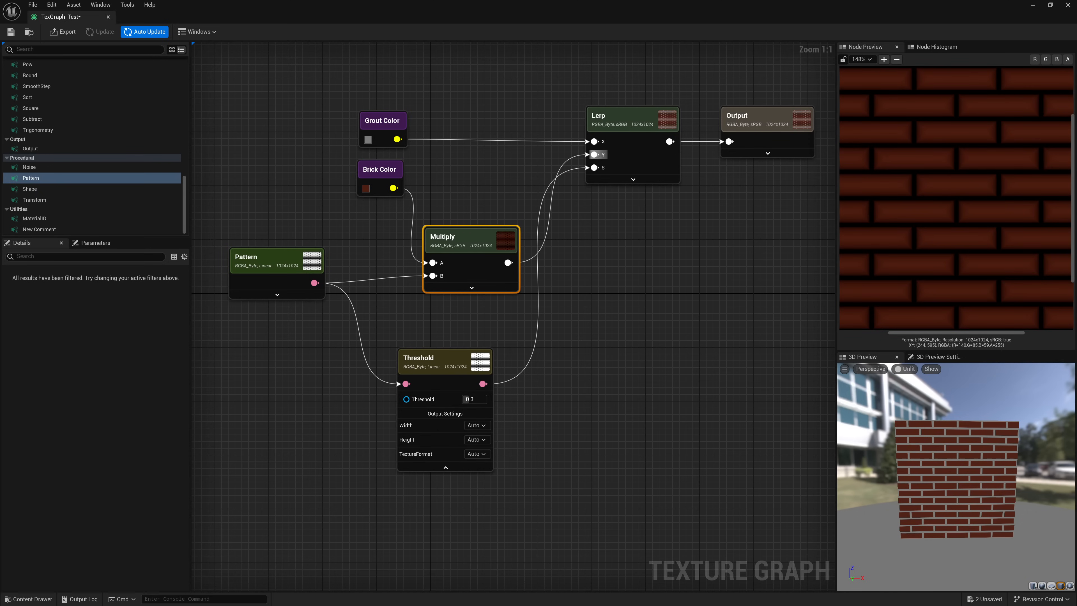
# - Rearrange the nodes: Brick Color beside Multiply, Grout Color directly above it, and Lerp and Output lined up with Grout Color's height
pyautogui.moveTo(387, 180); pyautogui.dragTo(380, 226)
pyautogui.moveTo(437, 248); pyautogui.dragTo(437, 255)
pyautogui.moveTo(648, 159); pyautogui.dragTo(646, 271)
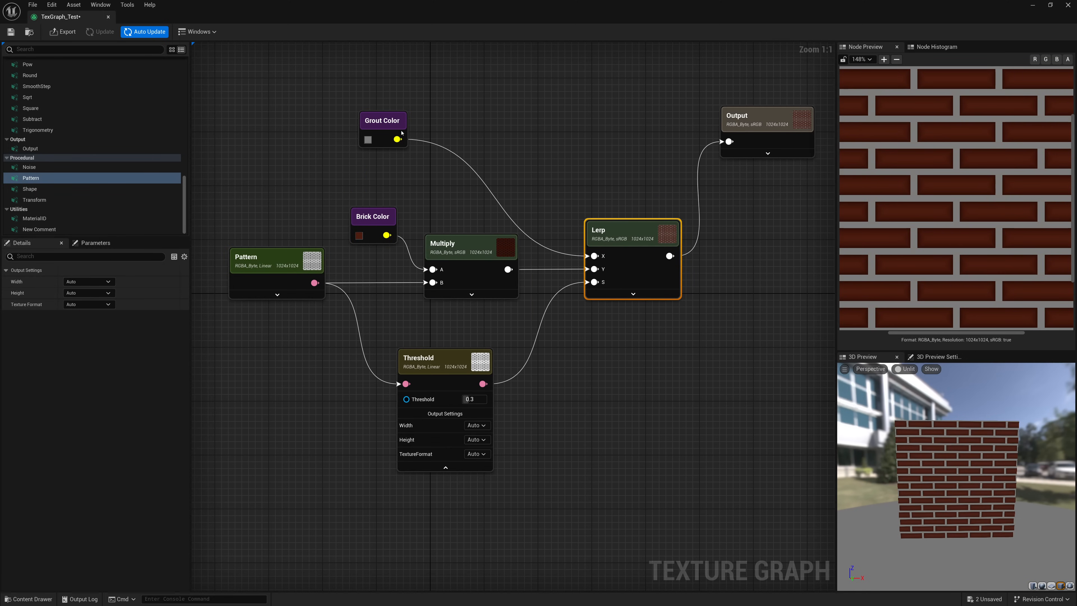
pyautogui.moveTo(382, 124); pyautogui.dragTo(460, 152)
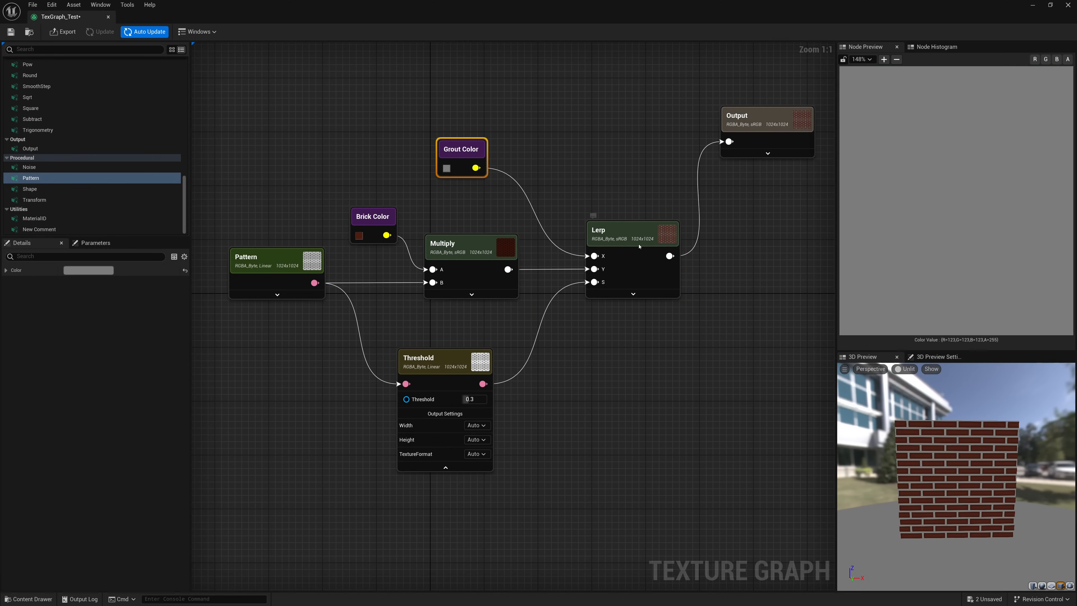
pyautogui.moveTo(639, 246); pyautogui.dragTo(637, 183)
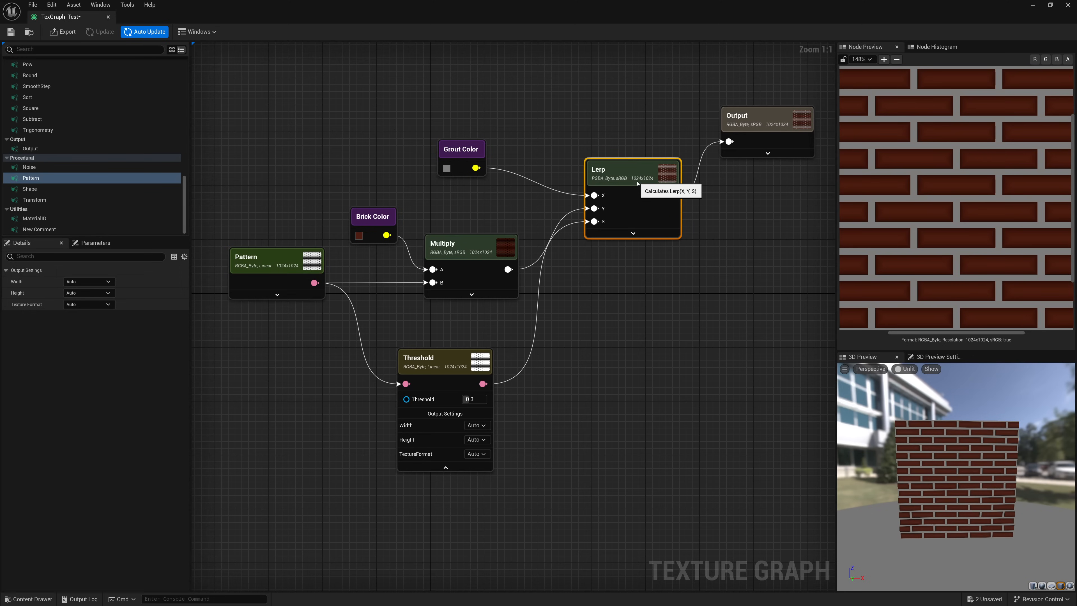
pyautogui.moveTo(465, 150); pyautogui.dragTo(376, 170)
pyautogui.moveTo(619, 178); pyautogui.dragTo(619, 171)
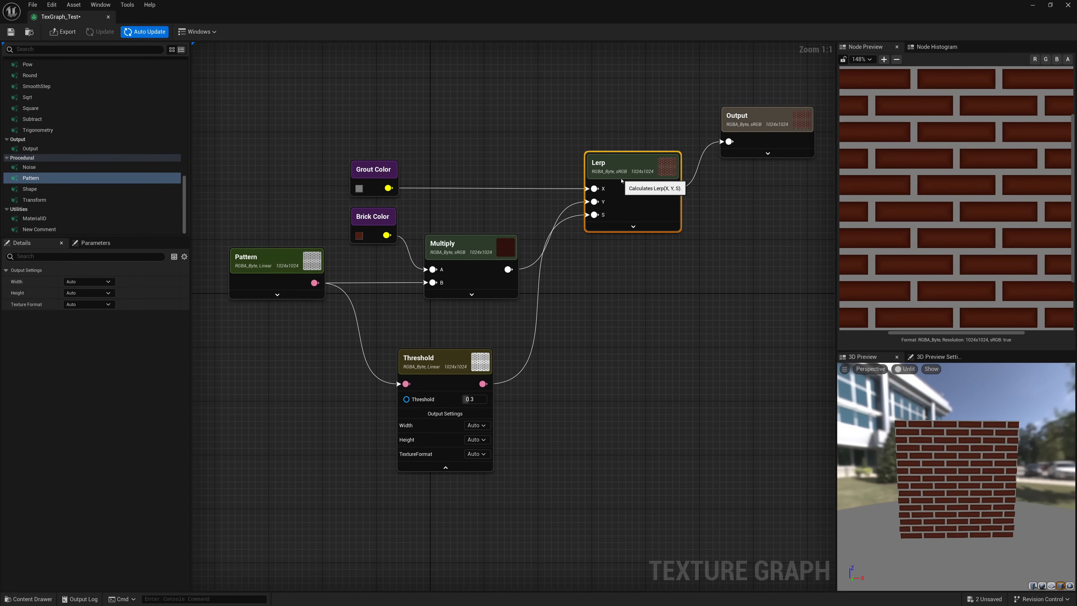
pyautogui.moveTo(769, 144); pyautogui.dragTo(761, 188)
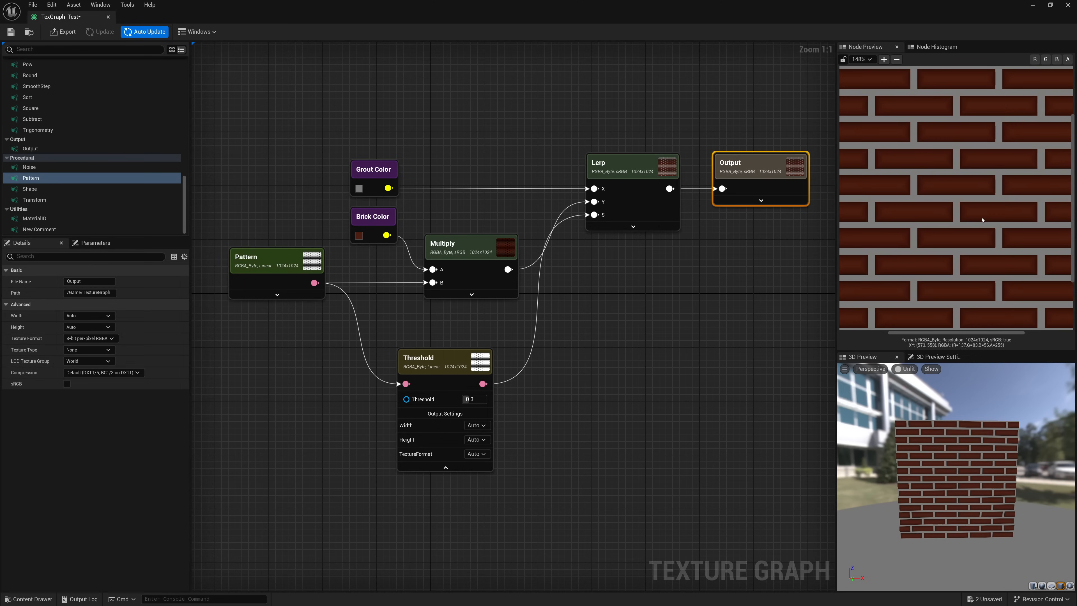
# - Examine the bevel-shaded bricks and the grout edges in the 2D and 3D previews, both up close and at full texture size
pyautogui.scroll(-2, 965, 226)
pyautogui.scroll(8, 965, 226)
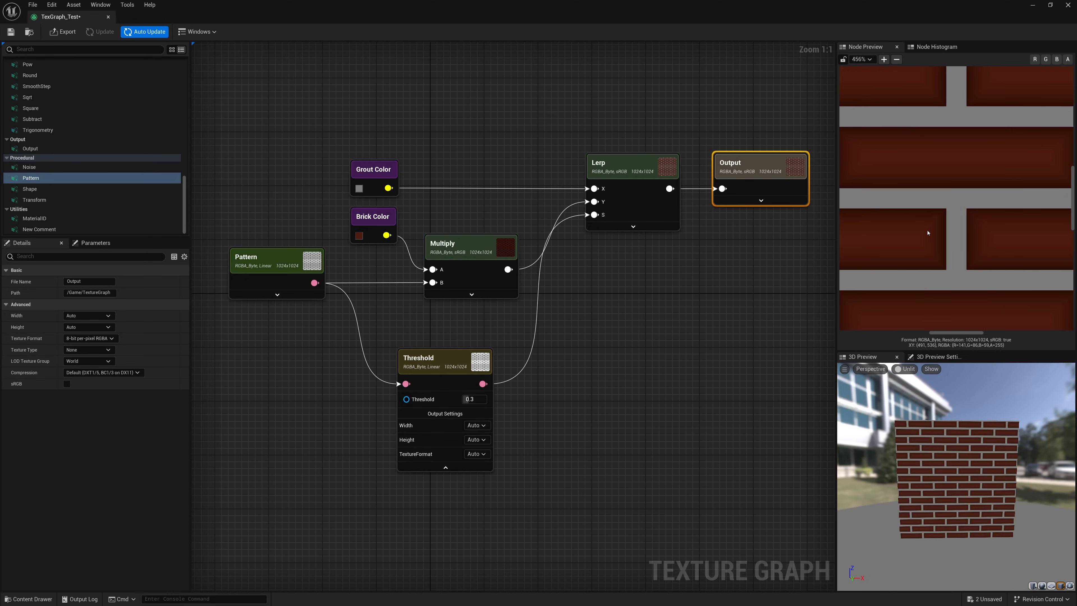
pyautogui.scroll(10, 974, 441)
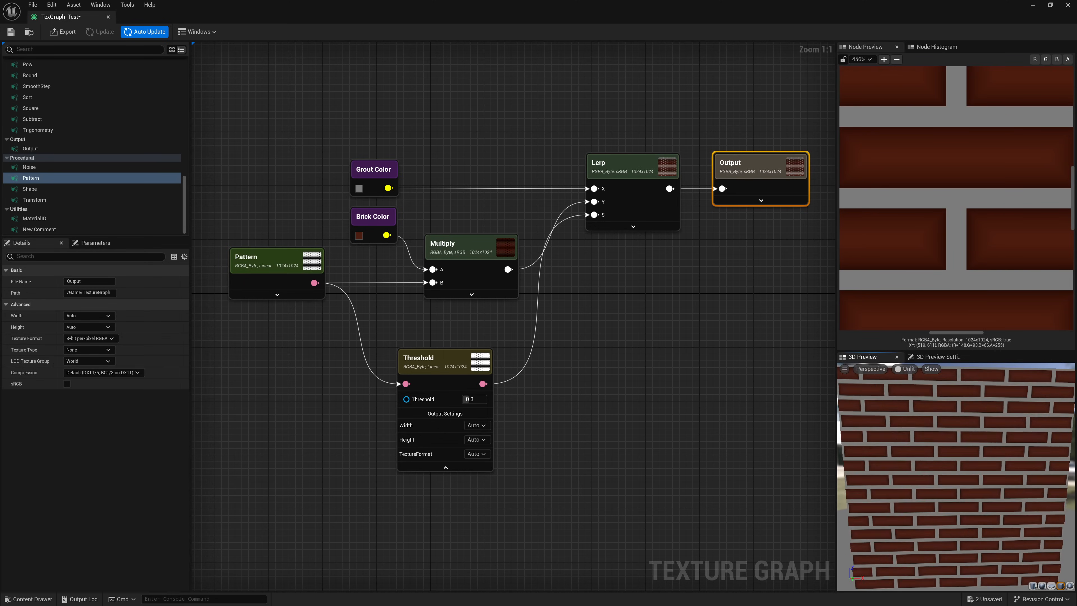
pyautogui.scroll(-10, 966, 440)
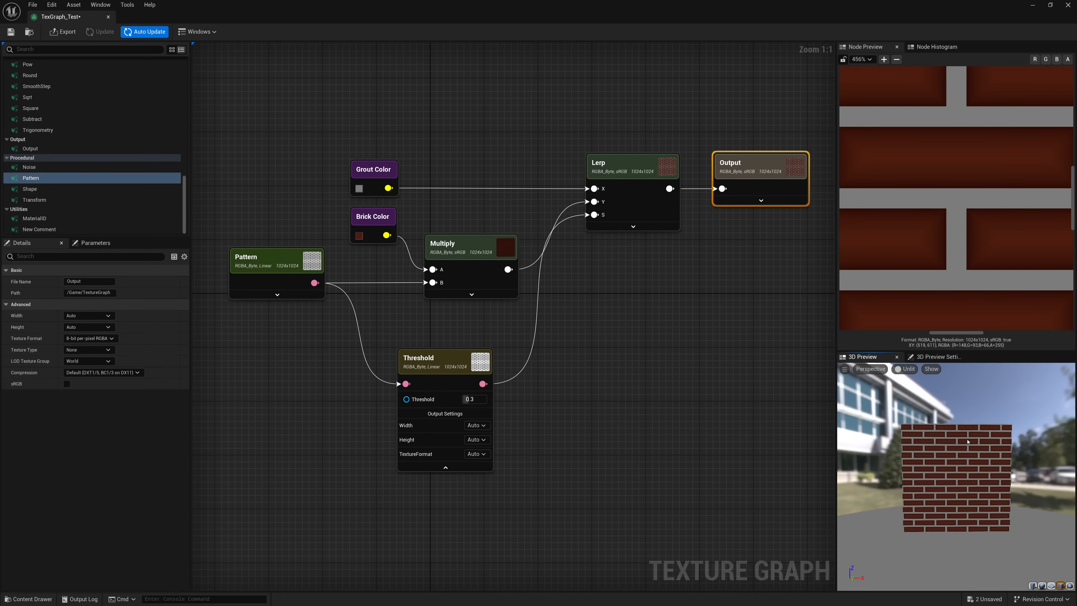
pyautogui.scroll(-10, 930, 275)
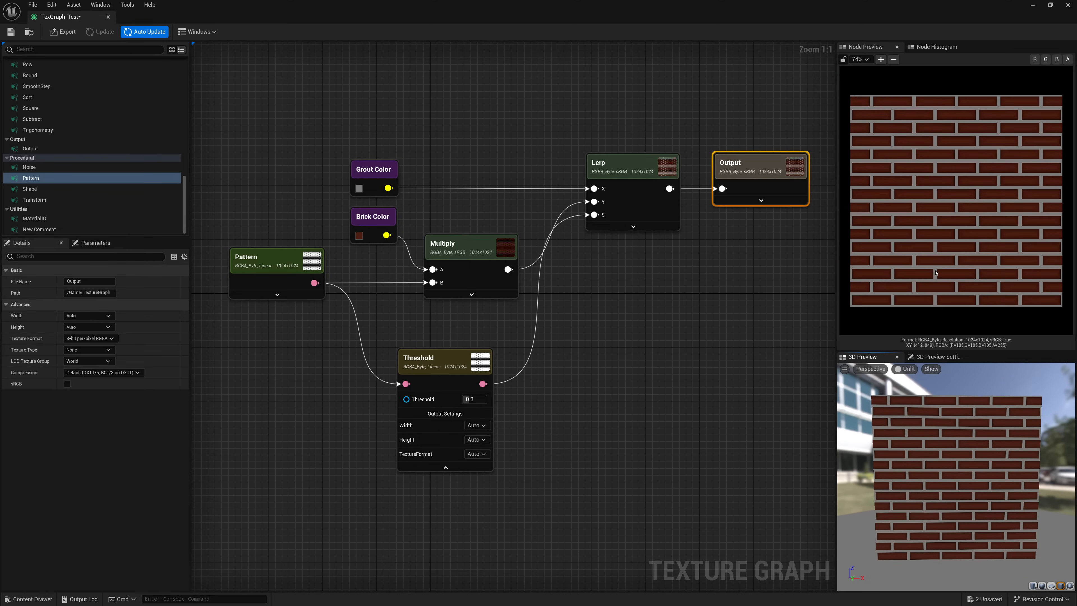
pyautogui.scroll(8, 927, 246)
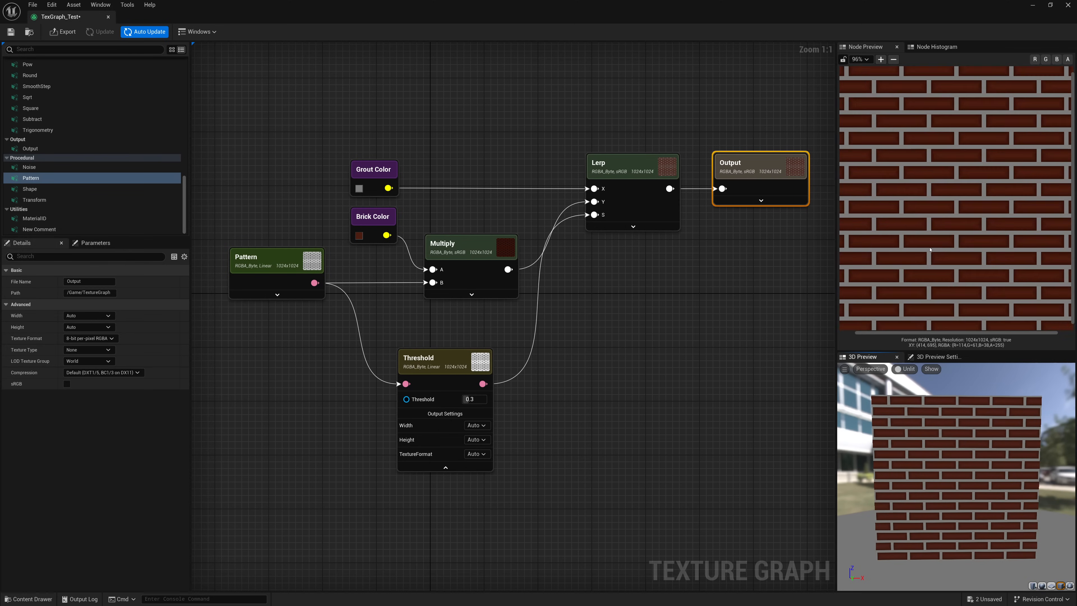
pyautogui.scroll(2, 950, 216)
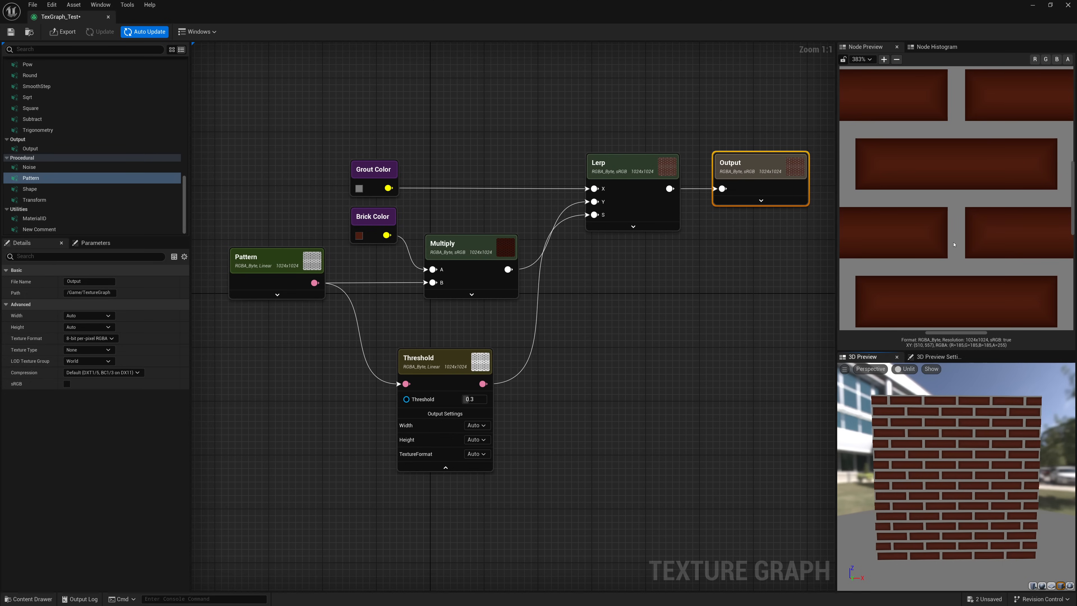
pyautogui.scroll(-6, 945, 232)
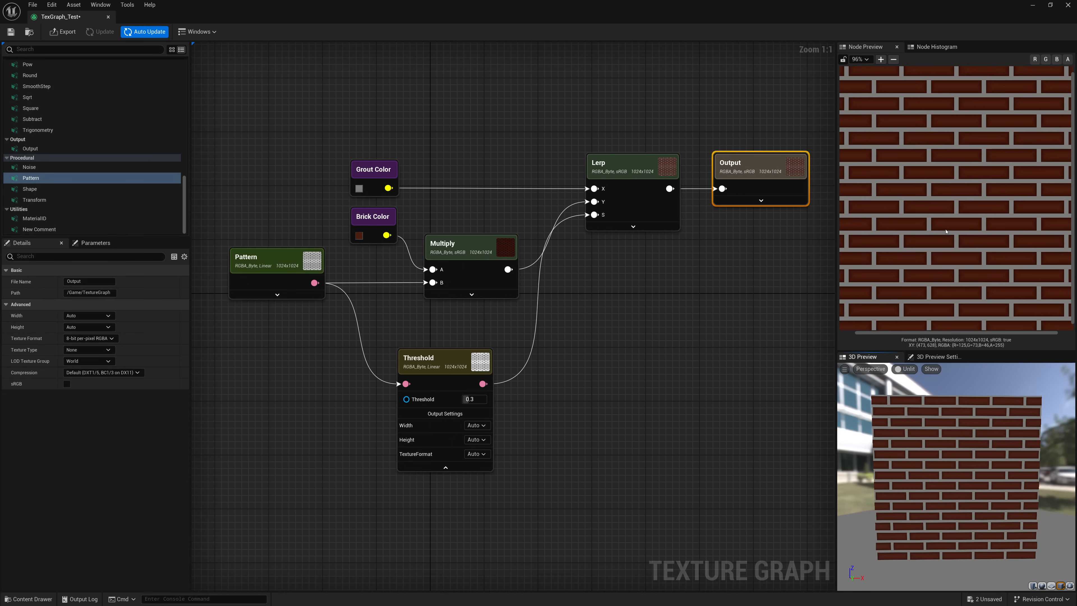
# - Move the Threshold node directly beneath Multiply and inspect the edges of its black-and-white mask up close
pyautogui.click(449, 358)
pyautogui.moveTo(449, 359); pyautogui.dragTo(476, 331)
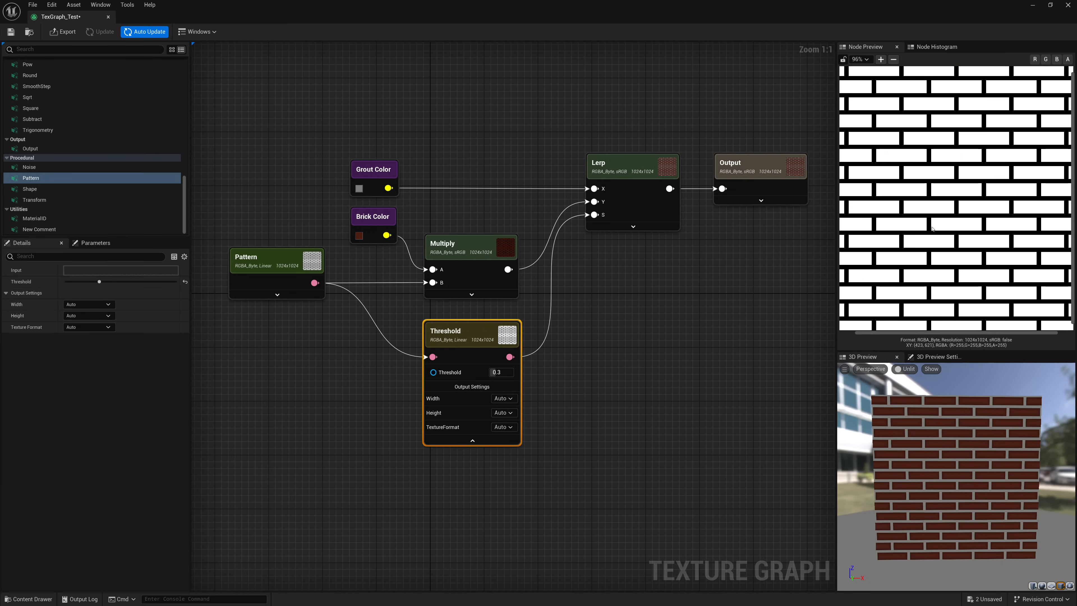
pyautogui.scroll(5, 945, 235)
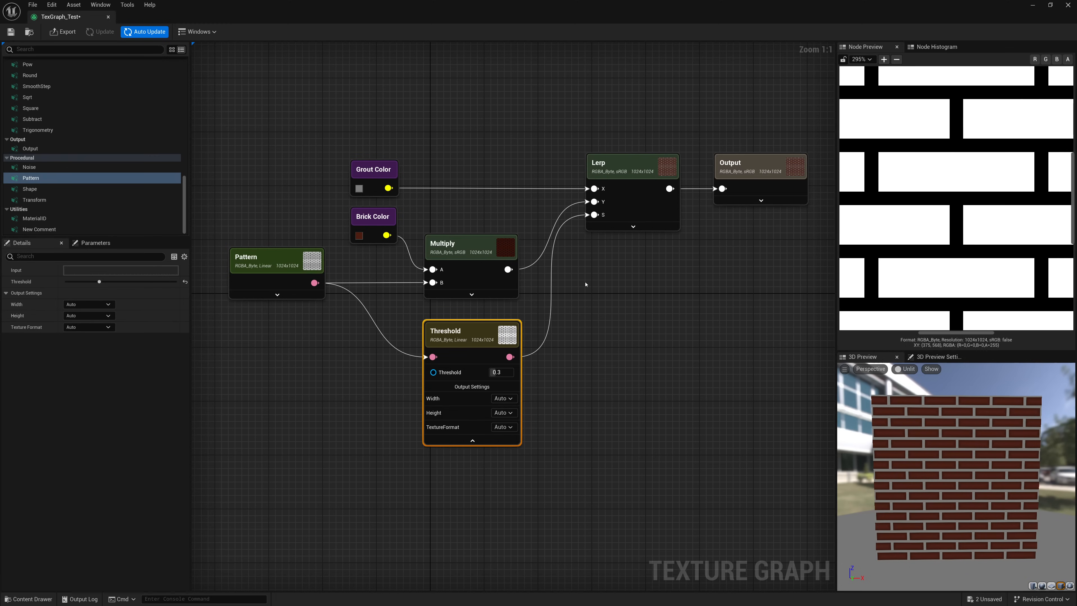
# - Add a Blur node after Threshold and connect the Threshold output to its Input
pyautogui.rightClick(564, 357)
pyautogui.write('blur')
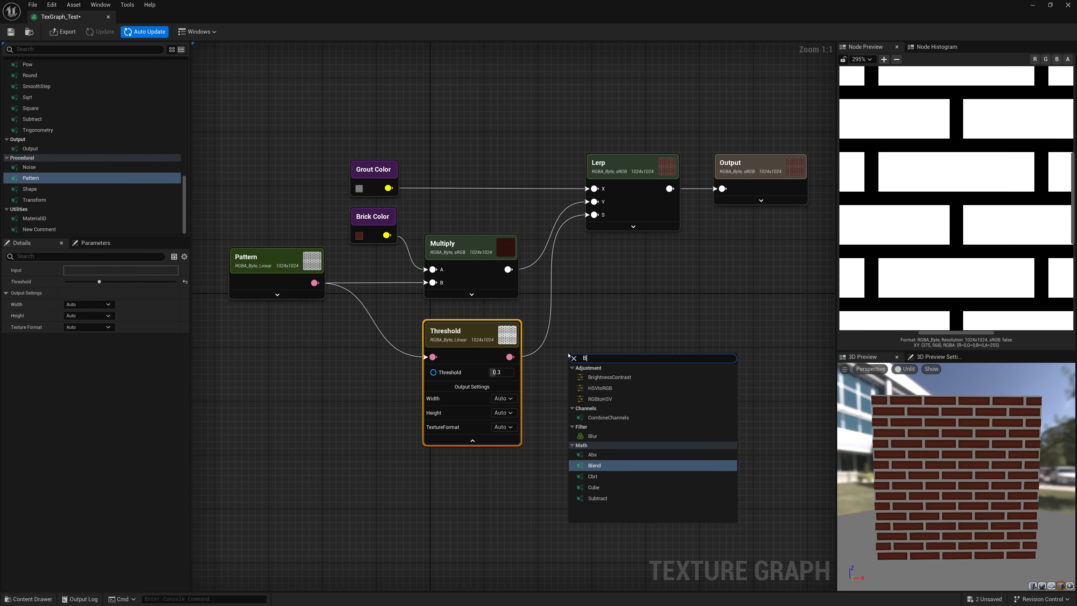
pyautogui.press('Return')
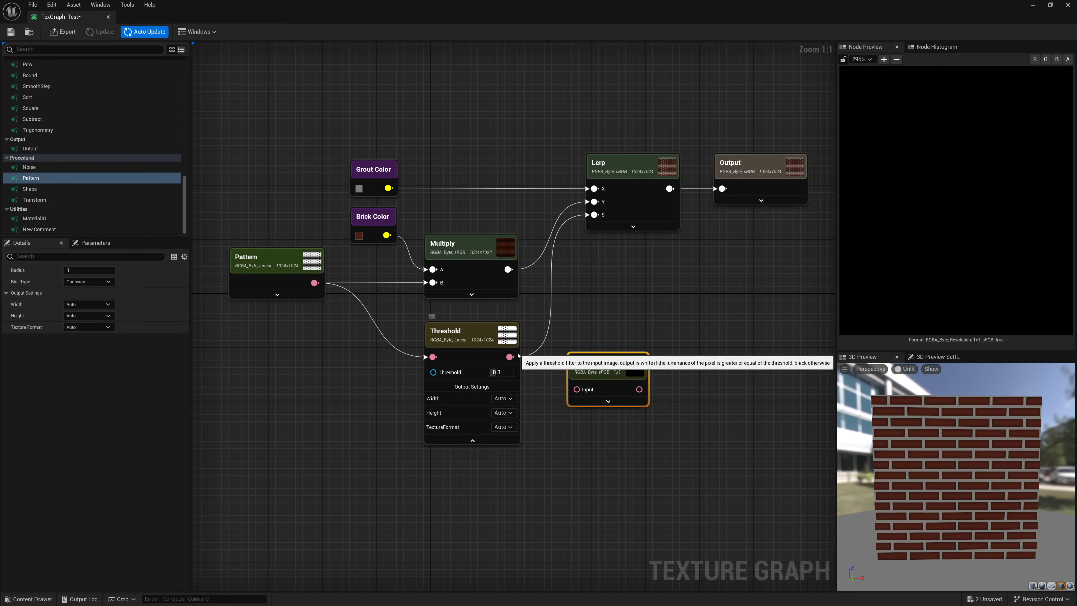
pyautogui.moveTo(510, 357); pyautogui.dragTo(593, 357)
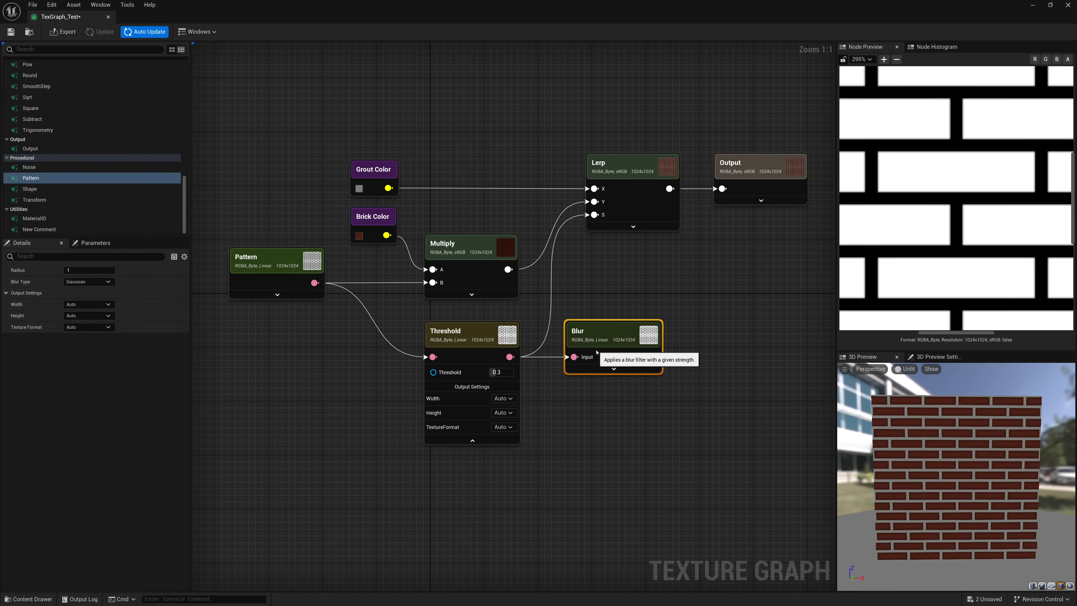
# - Set the Blur radius to 3 and feed the Blur result into the Lerp's S input
pyautogui.click(75, 270)
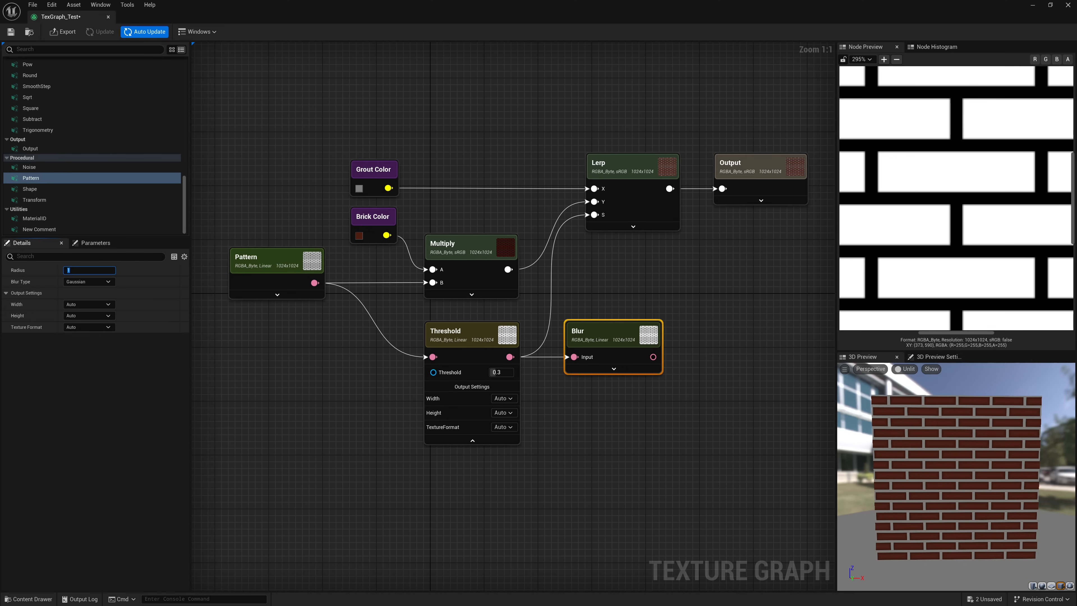
pyautogui.write('3')
pyautogui.press('Return')
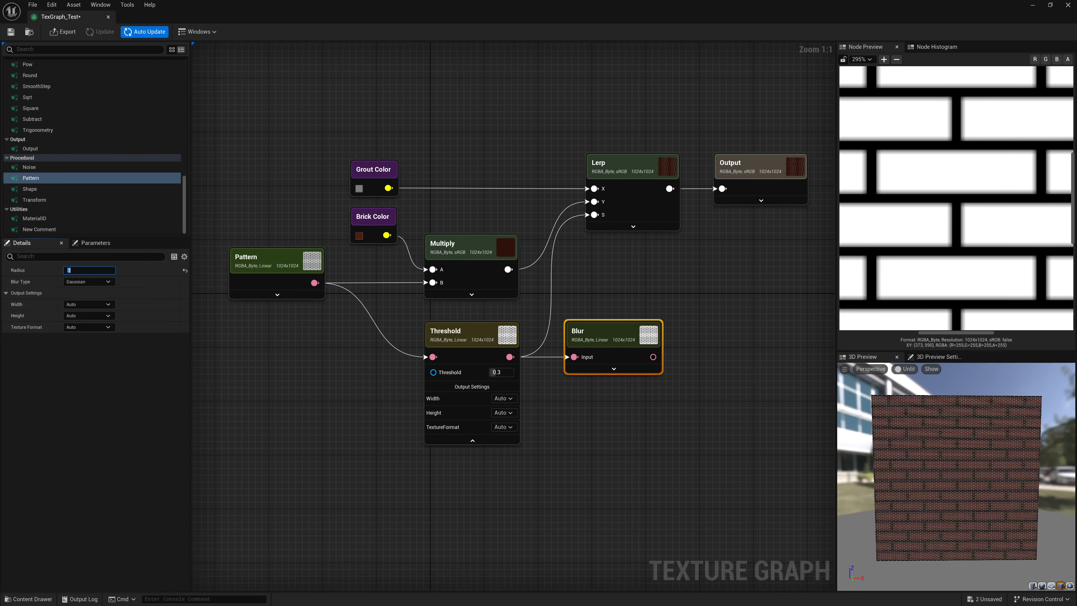
pyautogui.moveTo(653, 357); pyautogui.dragTo(594, 215)
pyautogui.moveTo(707, 297); pyautogui.dragTo(610, 282, button='right')
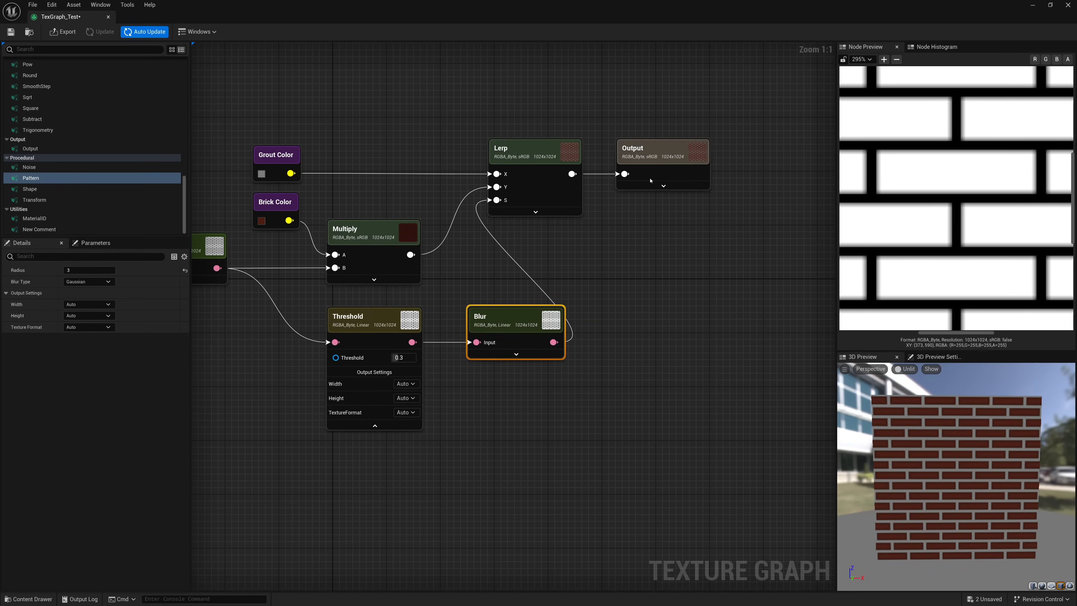
# - Tidy the graph layout by spacing Lerp and Output after the other nodes and shifting Threshold, Blur and Pattern back toward the graph's start
pyautogui.moveTo(544, 171); pyautogui.dragTo(583, 171)
pyautogui.moveTo(605, 244); pyautogui.dragTo(614, 290, button='right')
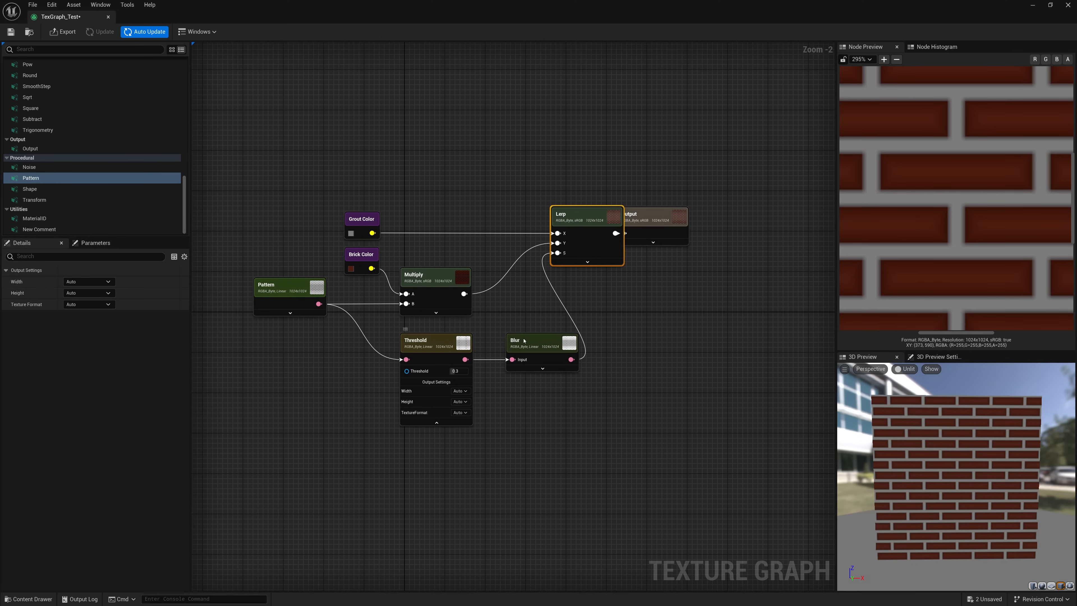
pyautogui.moveTo(525, 341); pyautogui.dragTo(514, 340)
pyautogui.moveTo(655, 217); pyautogui.dragTo(728, 218)
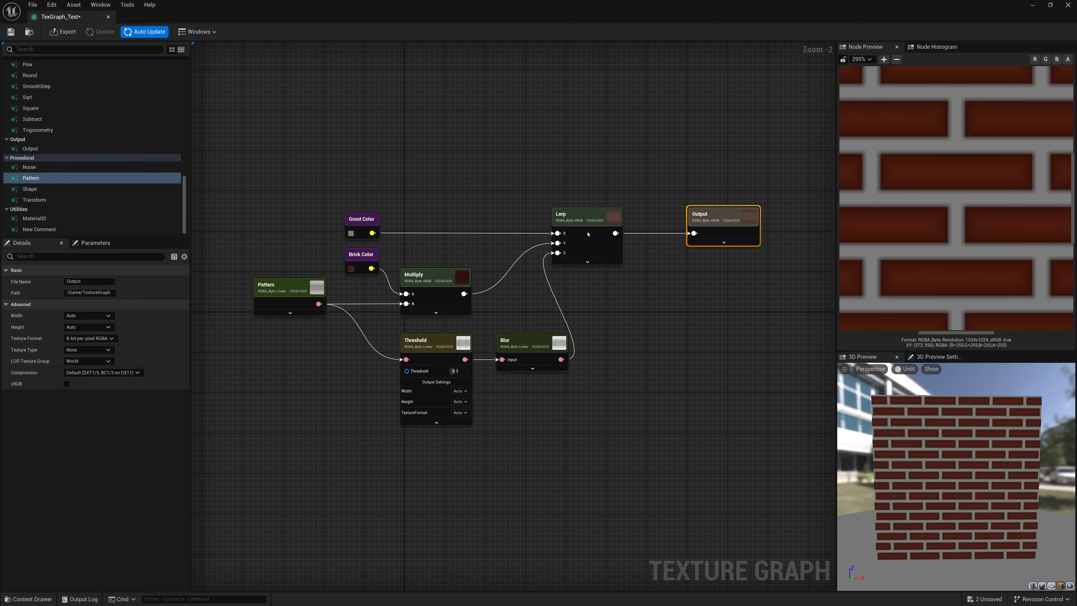
pyautogui.moveTo(588, 234); pyautogui.dragTo(608, 234)
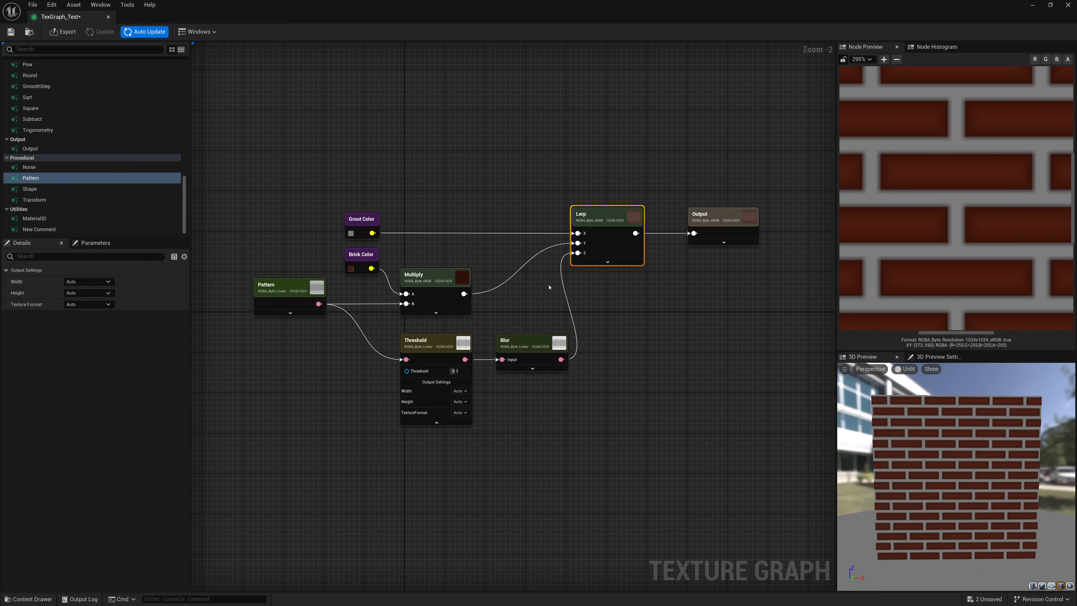
pyautogui.moveTo(502, 318); pyautogui.dragTo(416, 404)
pyautogui.moveTo(531, 347); pyautogui.dragTo(489, 347)
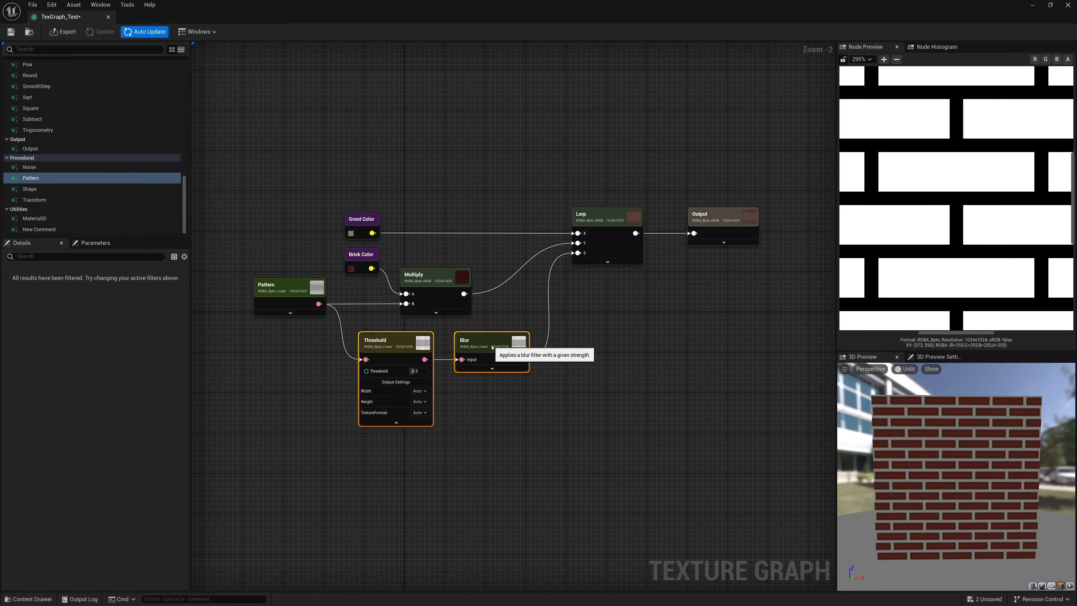
pyautogui.click(287, 289)
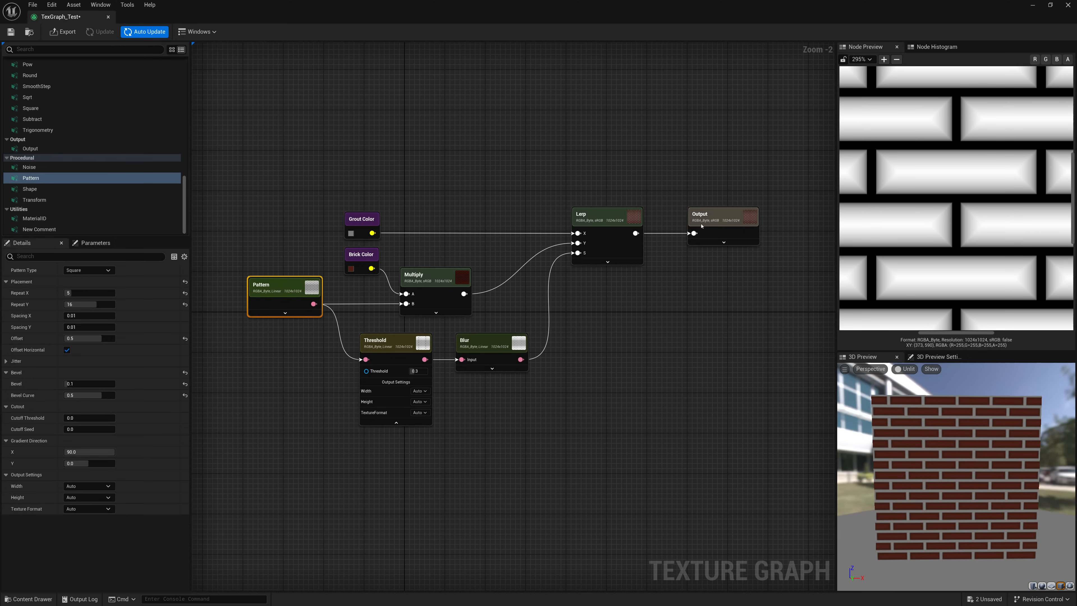
pyautogui.moveTo(733, 245); pyautogui.dragTo(706, 247)
# - Examine the softened brick edges in the 2D preview and orbit the 3D preview mesh to view the bricks from a corner
pyautogui.scroll(3, 945, 226)
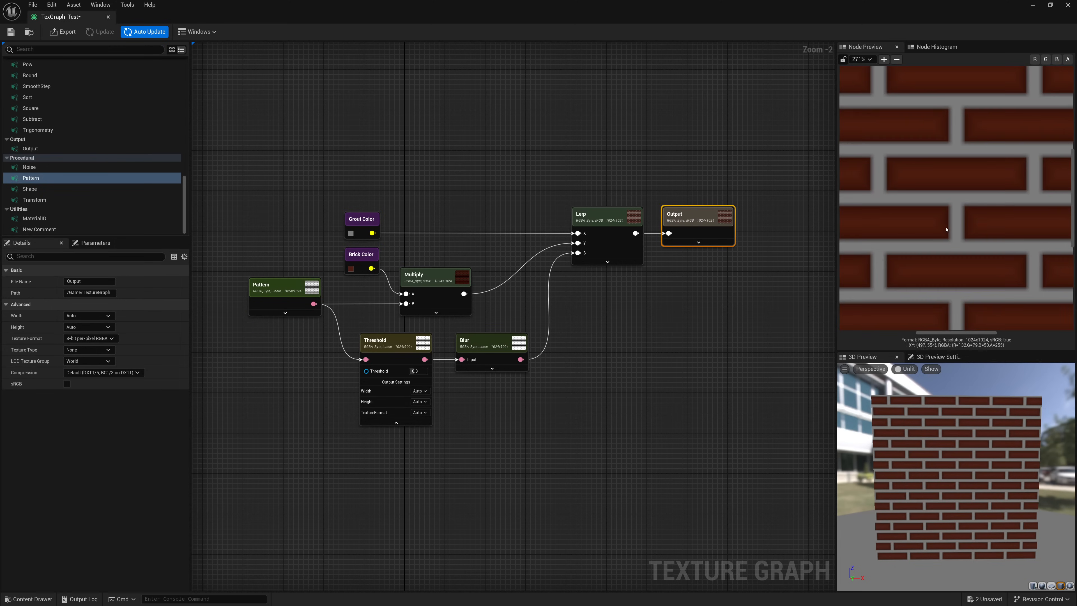
pyautogui.scroll(3, 953, 454)
pyautogui.scroll(2, 954, 454)
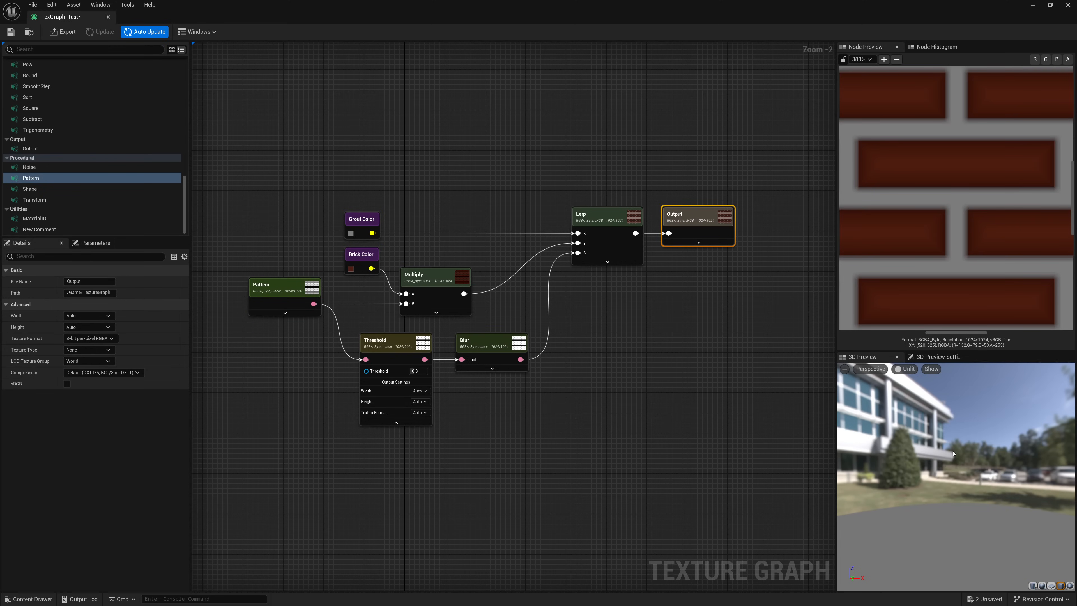
pyautogui.scroll(-2, 954, 454)
pyautogui.moveTo(953, 454); pyautogui.dragTo(953, 471, button='right')
pyautogui.moveTo(956, 451)
pyautogui.mouseDown()
pyautogui.moveTo(935, 448)
pyautogui.moveTo(957, 451)
pyautogui.mouseUp()
pyautogui.moveTo(957, 450); pyautogui.dragTo(957, 463, button='right')
pyautogui.moveTo(956, 463); pyautogui.dragTo(1022, 466)
pyautogui.moveTo(1022, 467); pyautogui.dragTo(1022, 479, button='right')
pyautogui.moveTo(1022, 479); pyautogui.dragTo(1026, 482)
pyautogui.moveTo(957, 466)
pyautogui.mouseDown()
pyautogui.moveTo(928, 468)
pyautogui.moveTo(959, 463)
pyautogui.mouseUp()
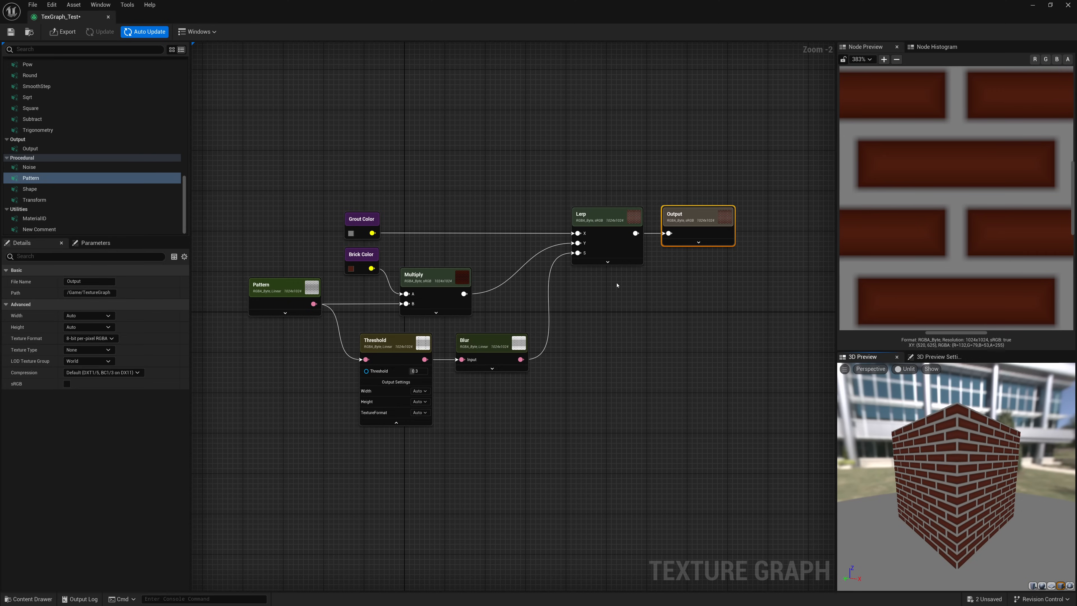
pyautogui.scroll(1, 617, 285)
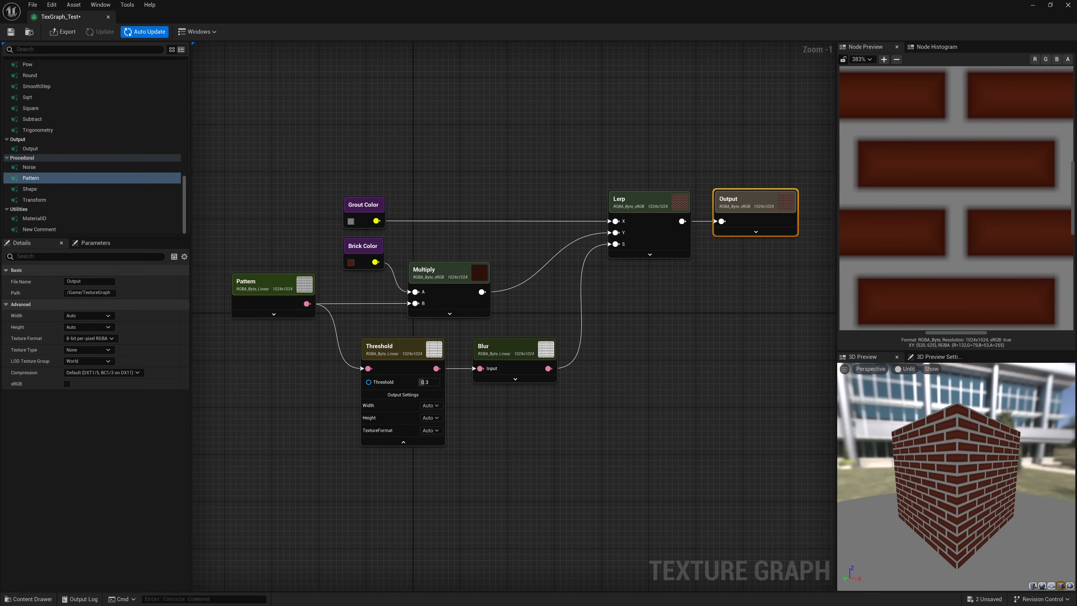
pyautogui.moveTo(956, 471); pyautogui.dragTo(936, 516)
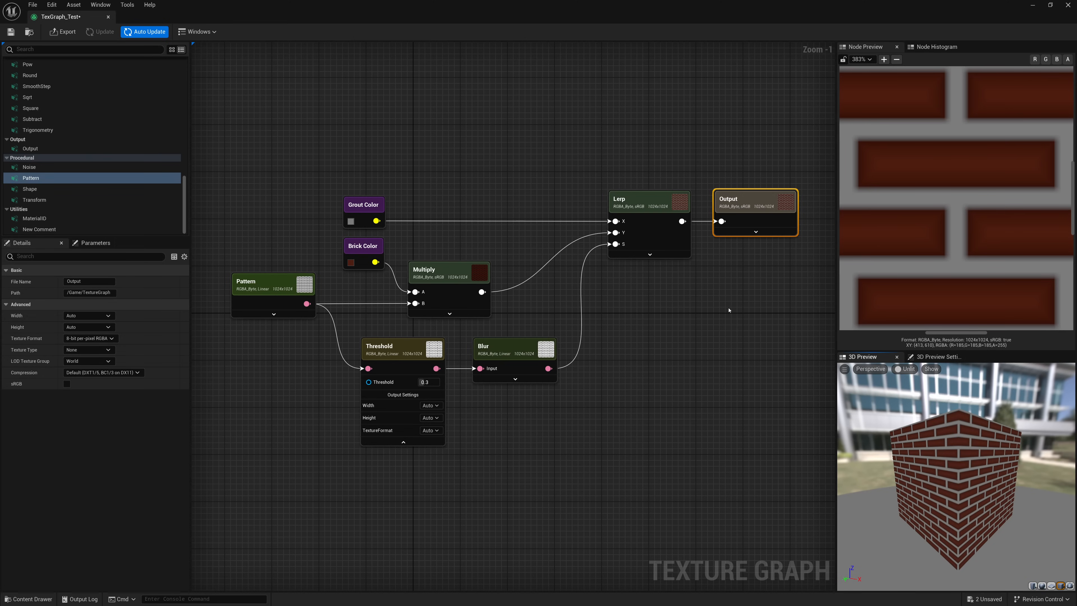
# - Rename the Output node fed by Lerp to Output Color and shift it slightly away from Lerp
pyautogui.moveTo(755, 214); pyautogui.dragTo(762, 215)
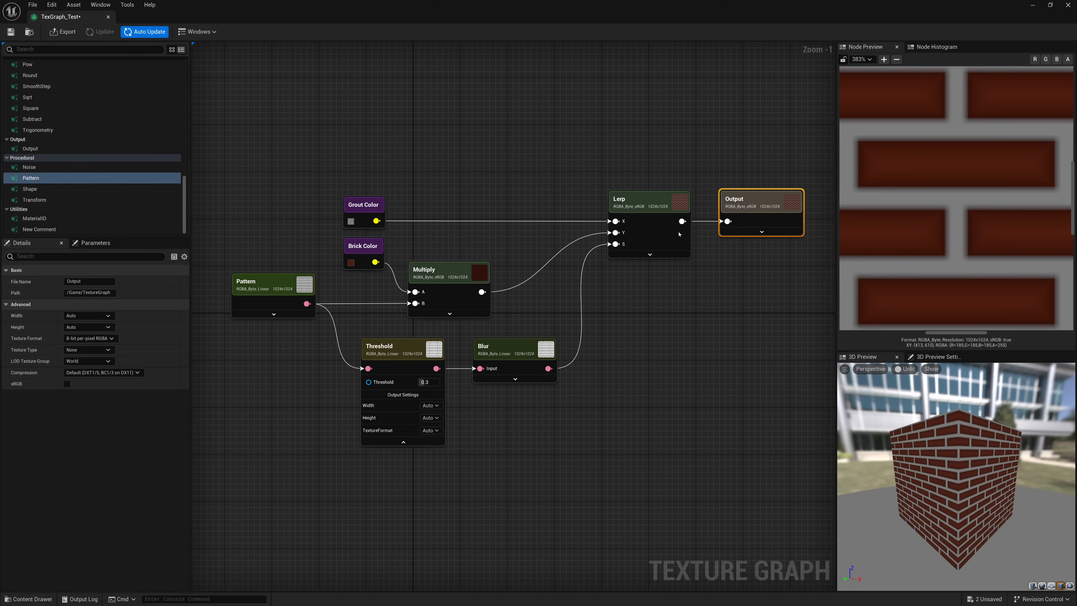
pyautogui.click(759, 198)
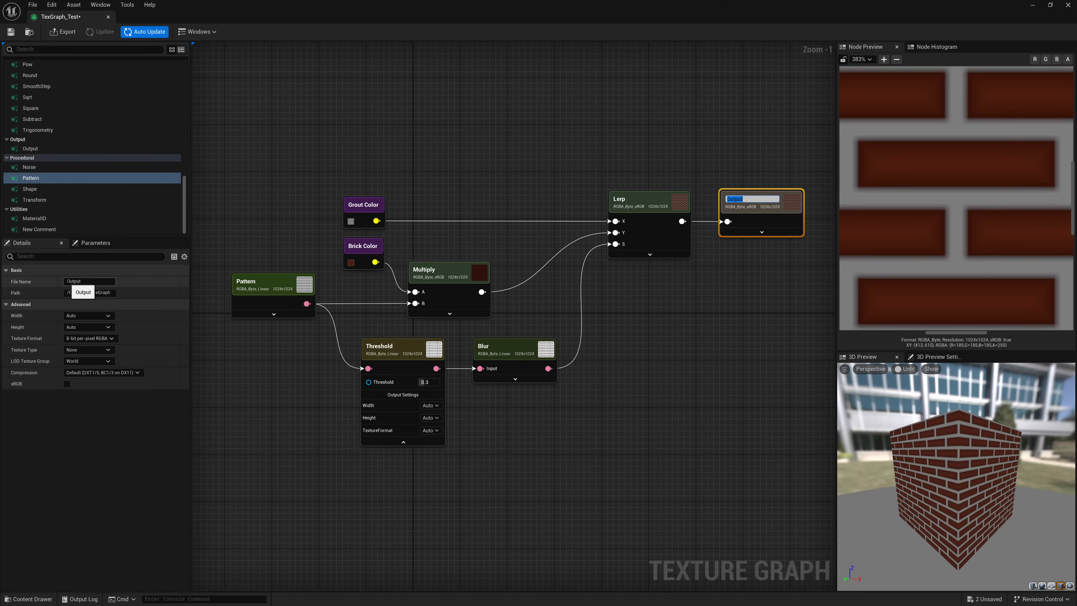
pyautogui.click(88, 282)
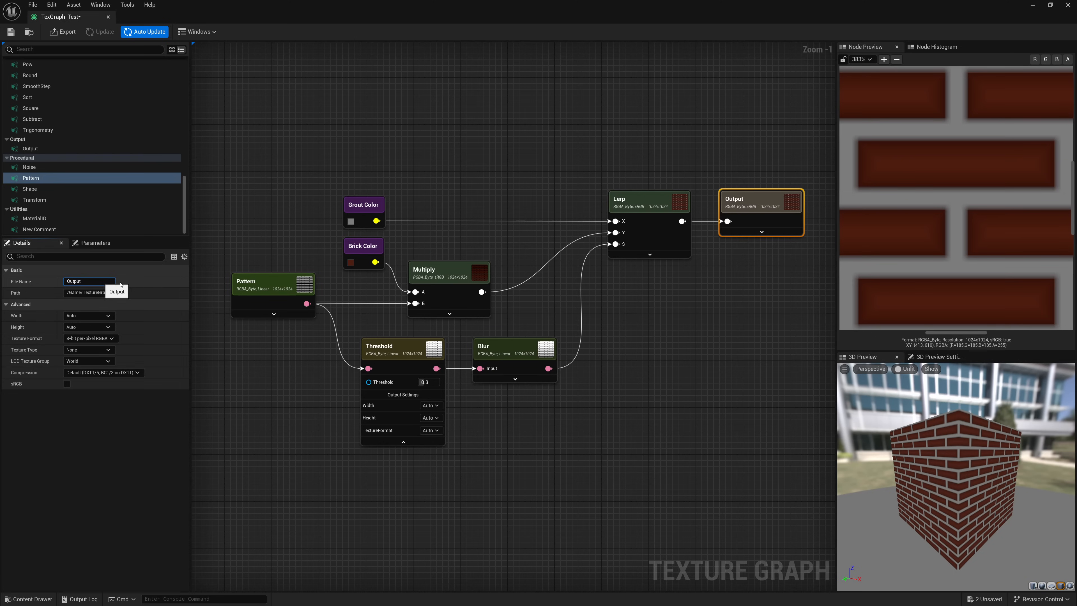
pyautogui.rightClick(738, 206)
pyautogui.click(761, 221)
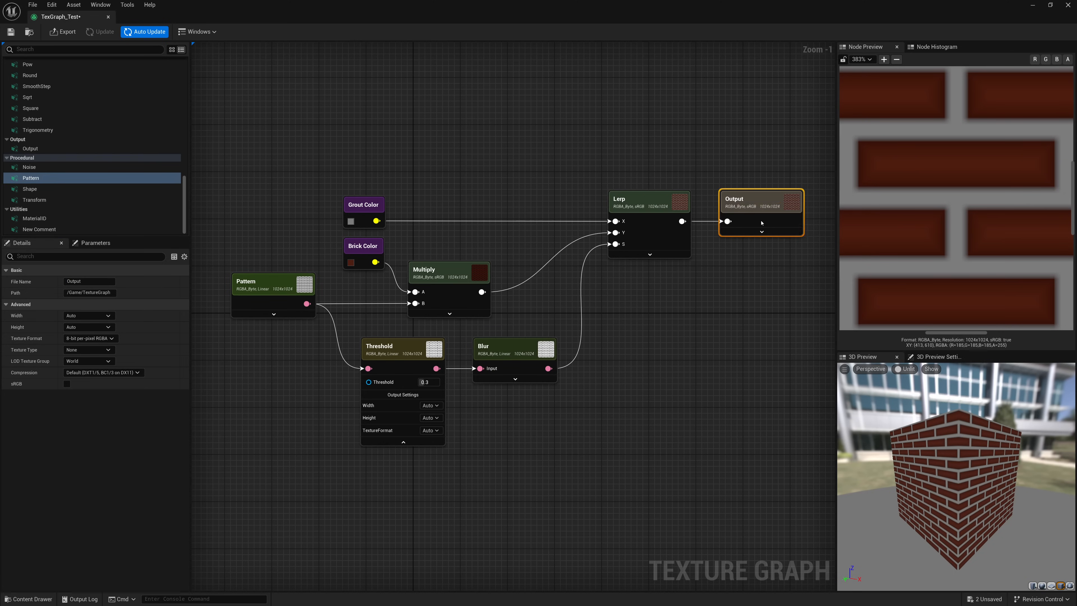
pyautogui.write('Colo')
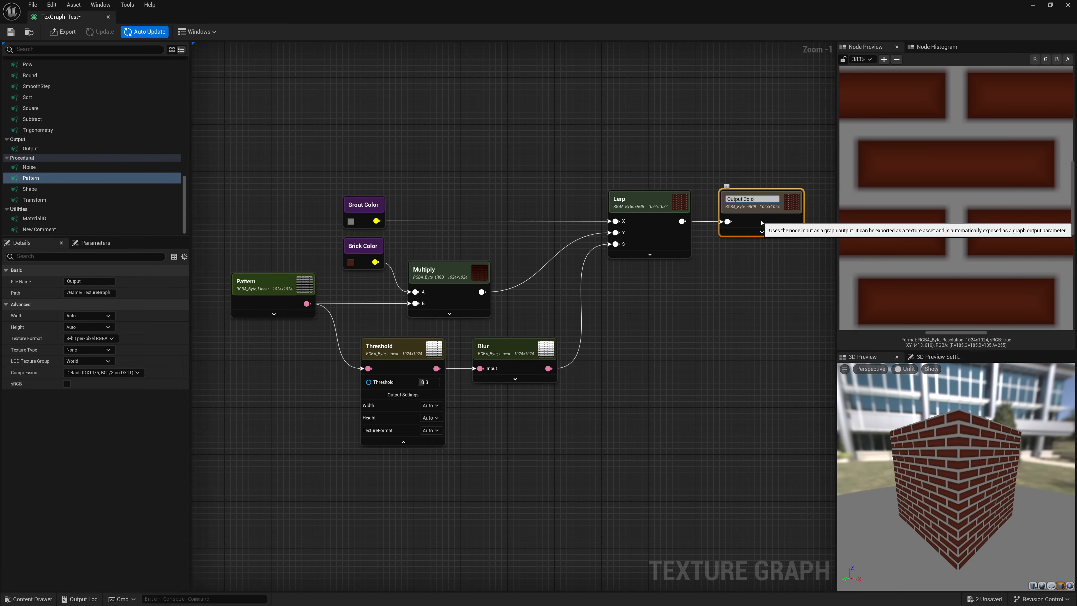
pyautogui.write('r')
pyautogui.press('Return')
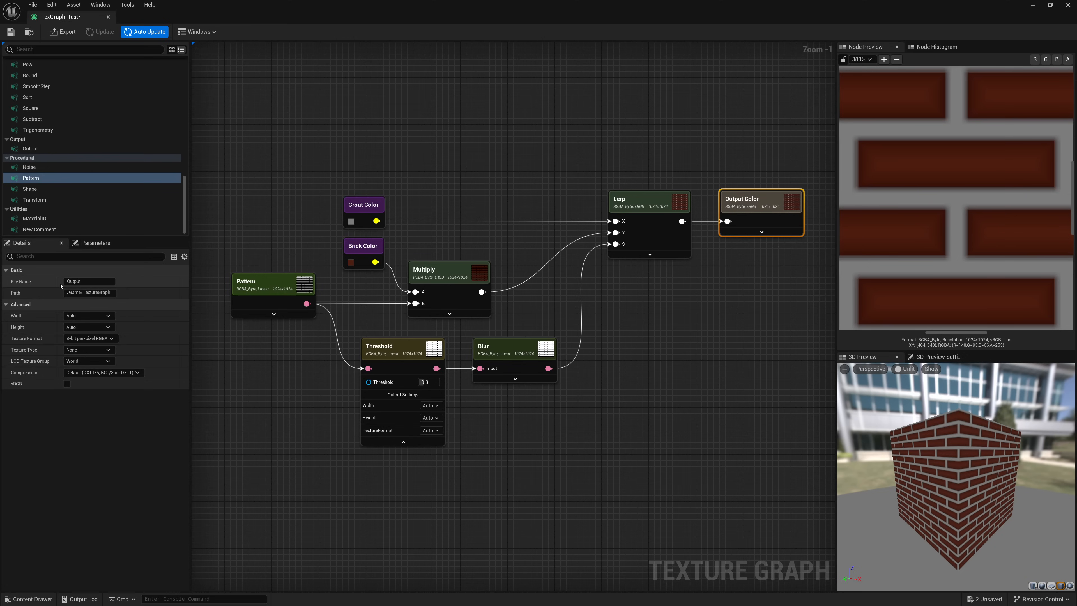
# - Set the Output Color node's export file name to ColorMap
pyautogui.click(90, 281)
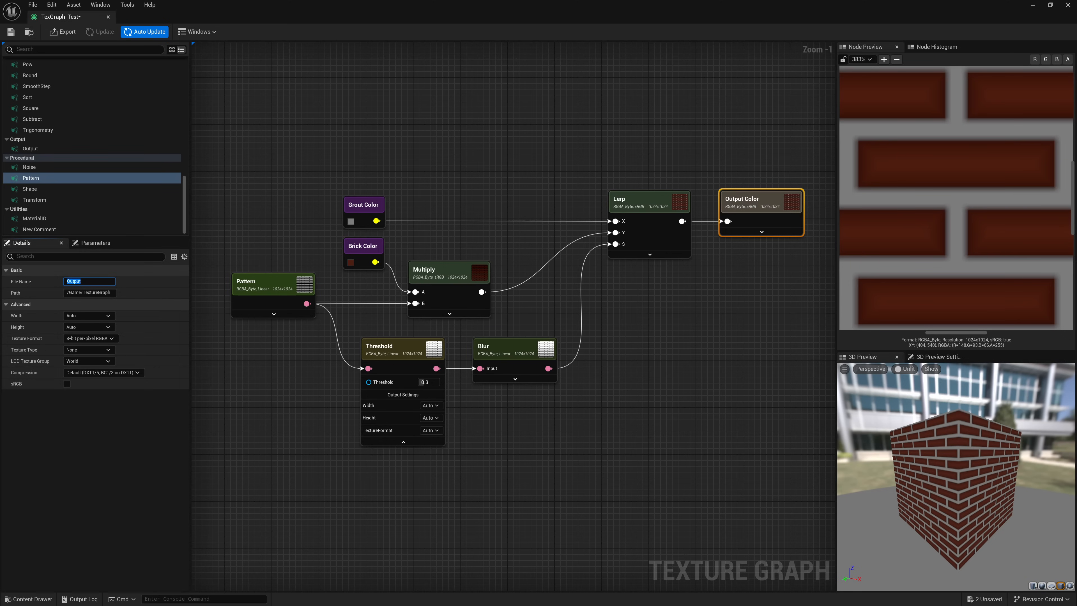
pyautogui.write('ColorMap')
pyautogui.press('Return')
# - Add a second Output node named Output Normal and place it below the Output Color node
pyautogui.rightClick(650, 343)
pyautogui.write('Out')
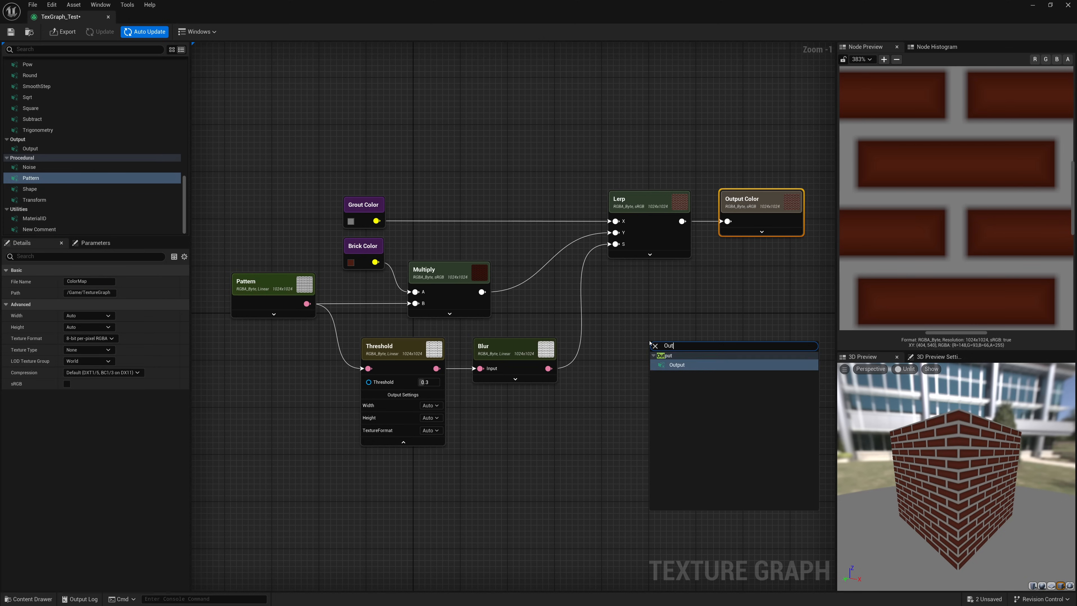
pyautogui.click(679, 365)
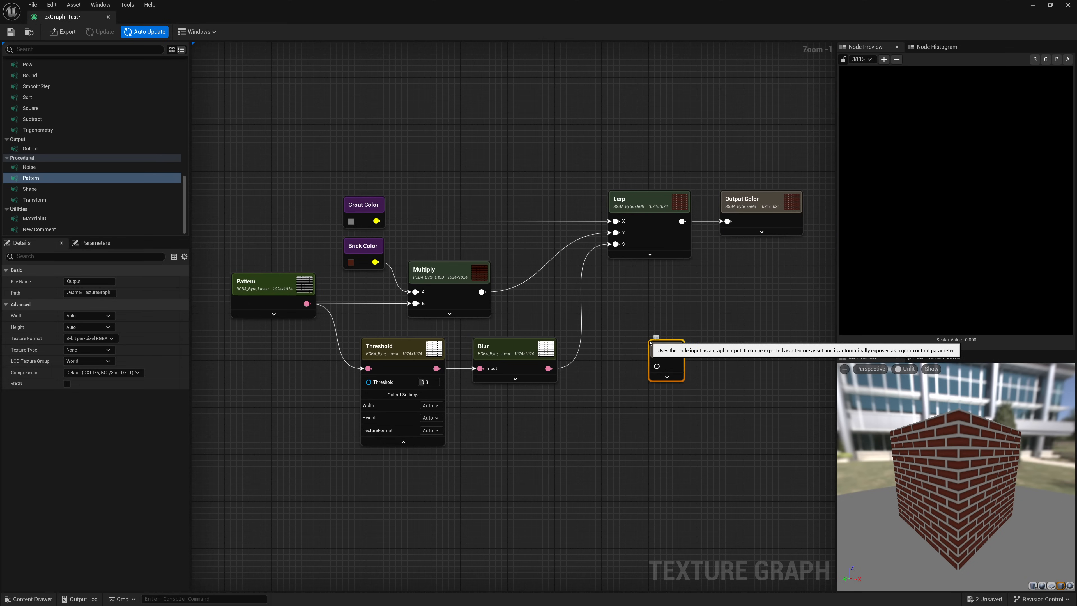
pyautogui.write('Out')
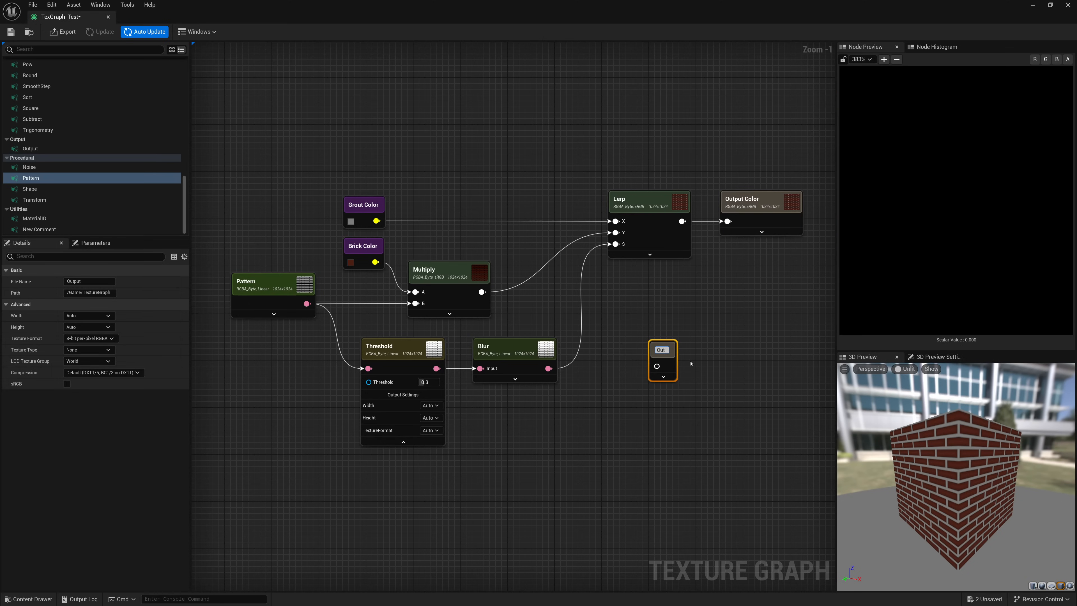
pyautogui.write('put Normal')
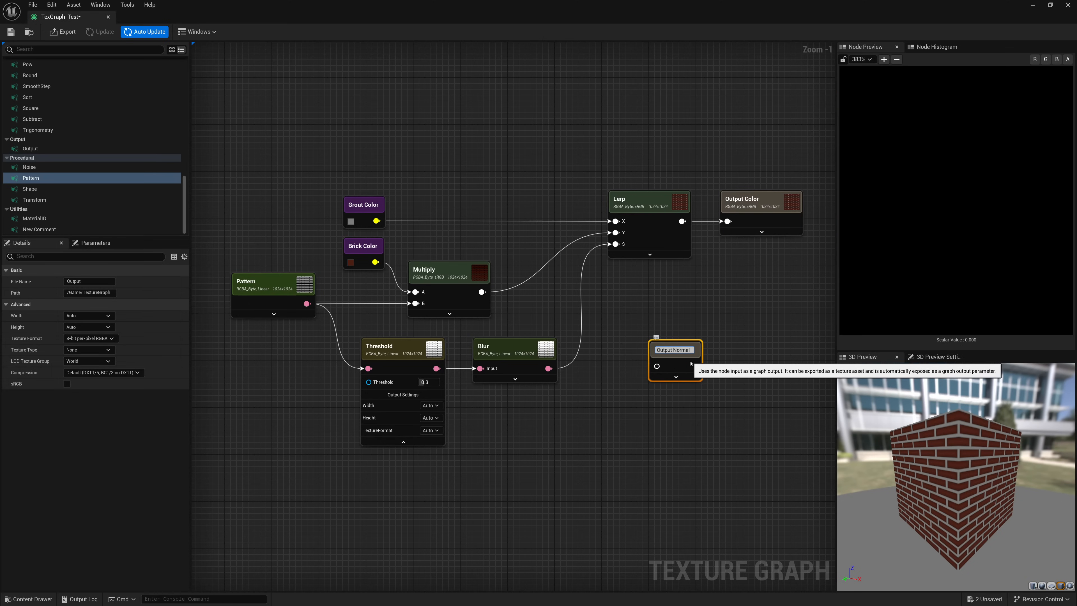
pyautogui.press('Return')
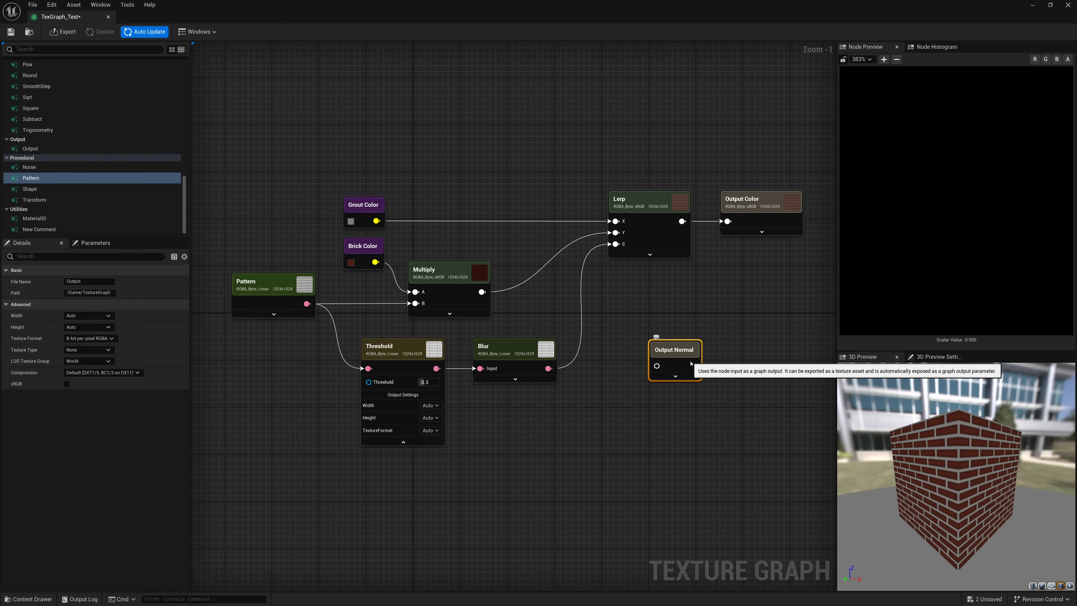
pyautogui.moveTo(690, 363); pyautogui.dragTo(784, 360)
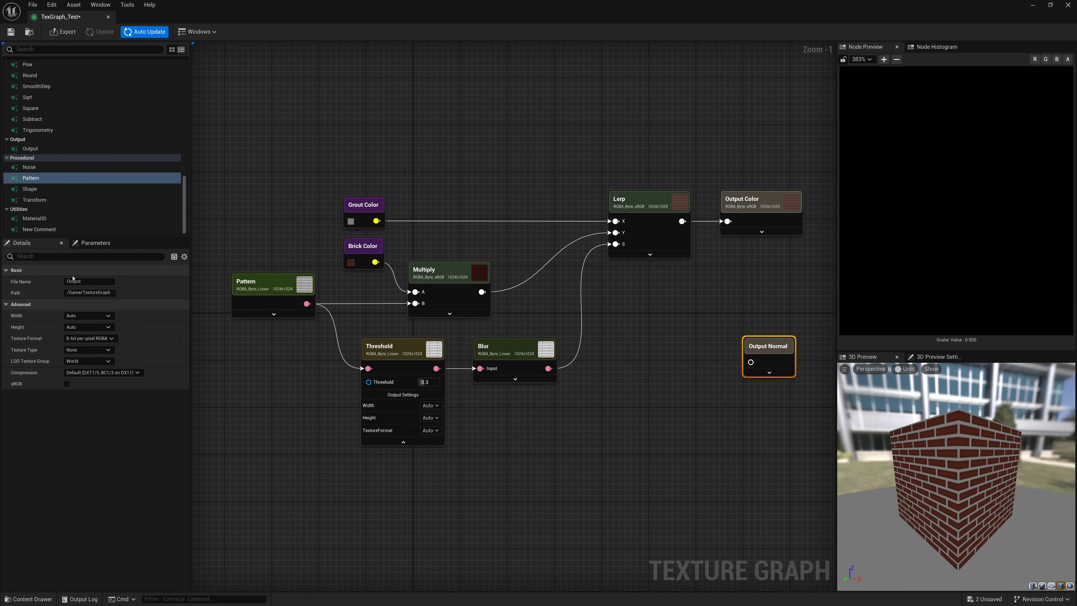
# - Set the Output Normal node's export file name to NormalMap
pyautogui.click(87, 281)
pyautogui.write('N')
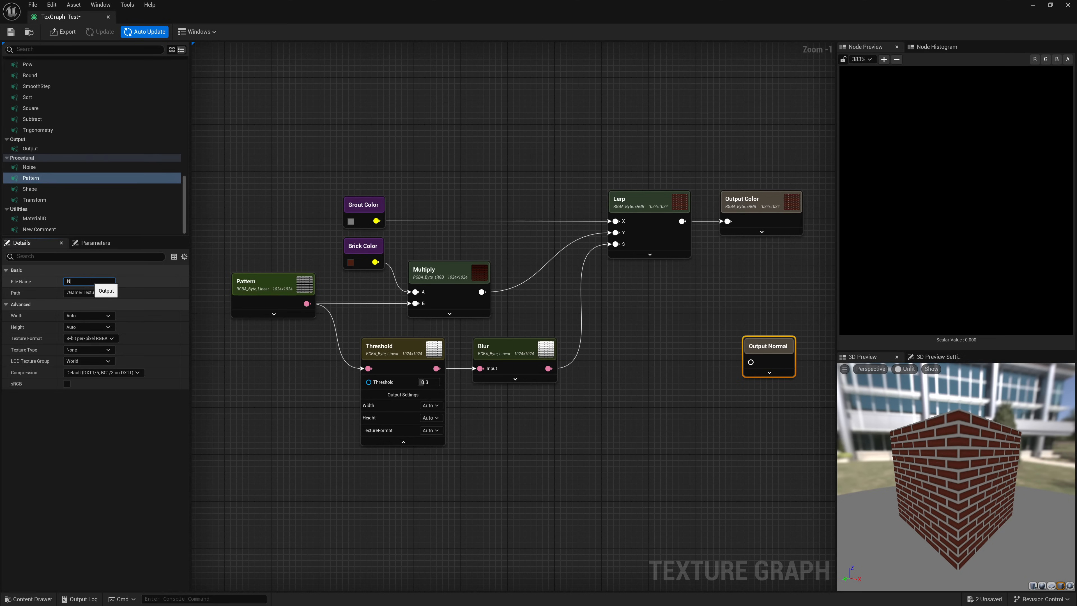
pyautogui.write('ormalMap')
pyautogui.press('Return')
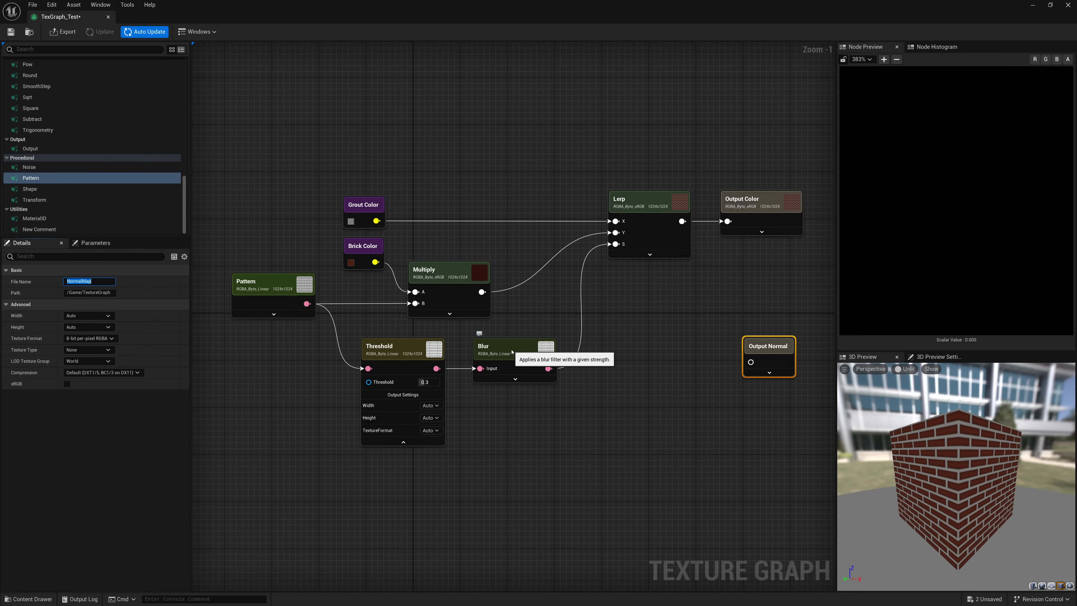
# - Compare the Blur and Threshold previews, and add a NormalFromHeightMap node between Blur and Output Normal
pyautogui.click(512, 351)
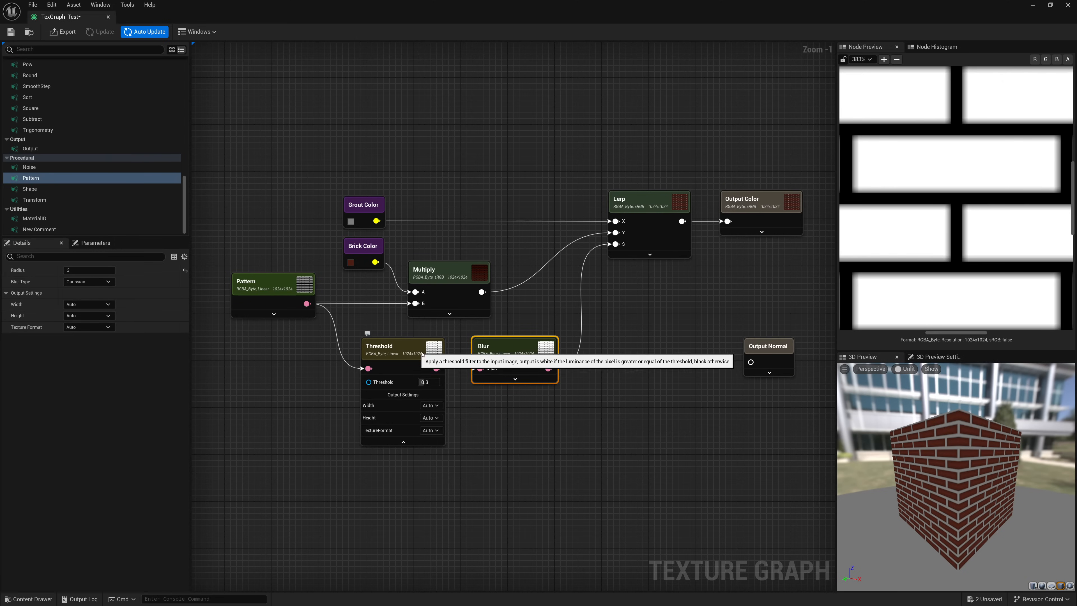
pyautogui.click(421, 354)
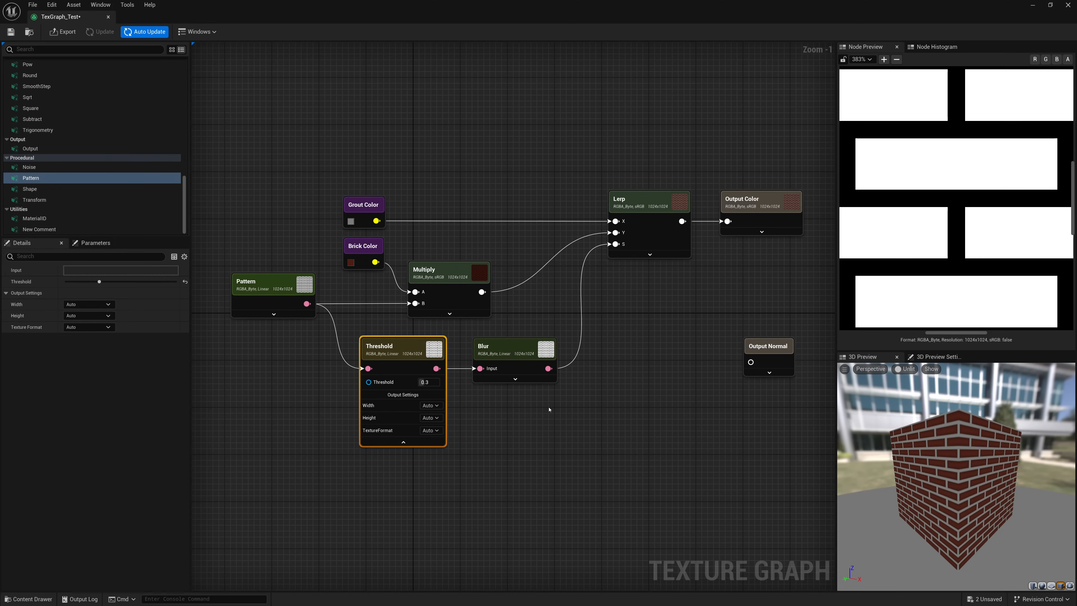
pyautogui.click(549, 409)
pyautogui.rightClick(549, 409)
pyautogui.write('Norma')
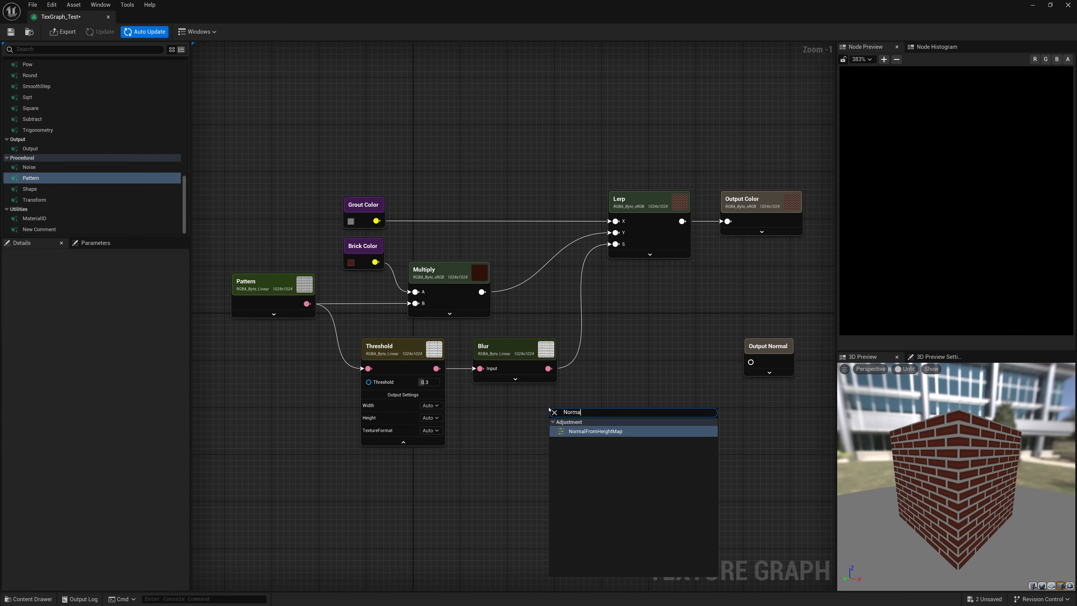
pyautogui.write('l')
pyautogui.click(595, 431)
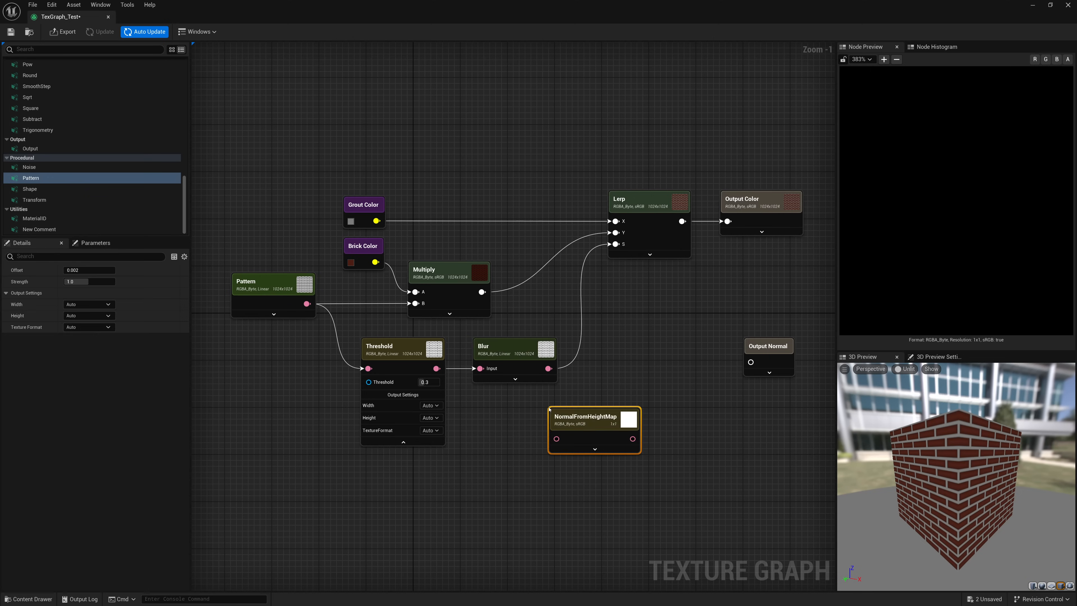
pyautogui.moveTo(595, 430); pyautogui.dragTo(649, 398)
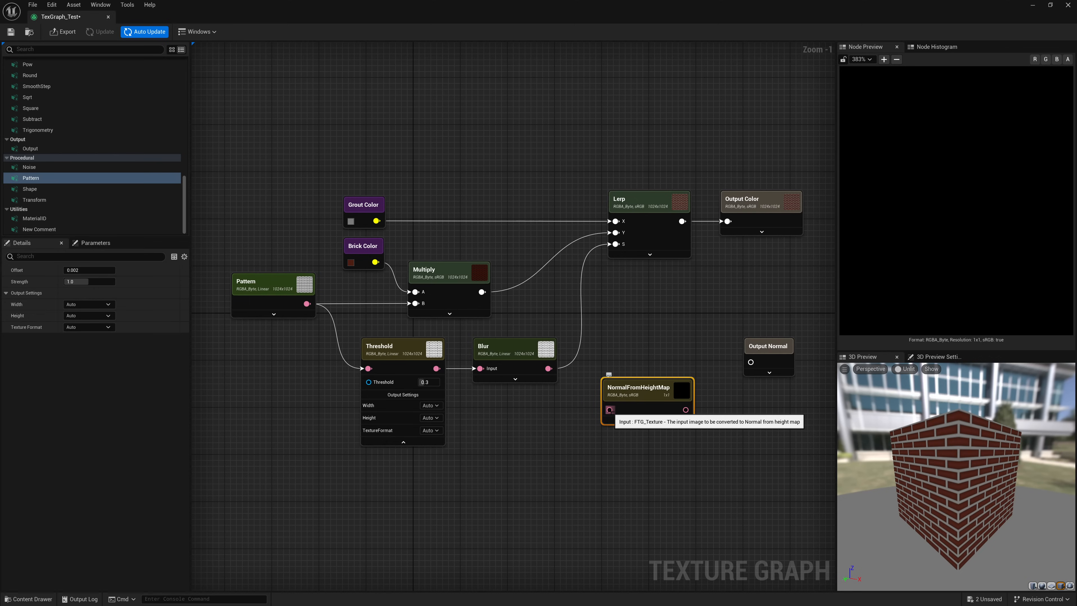
# - Connect the Blur output to NormalFromHeightMap's input and feed its result into Output Normal, aligning Output Normal beside it
pyautogui.moveTo(609, 410); pyautogui.dragTo(548, 369)
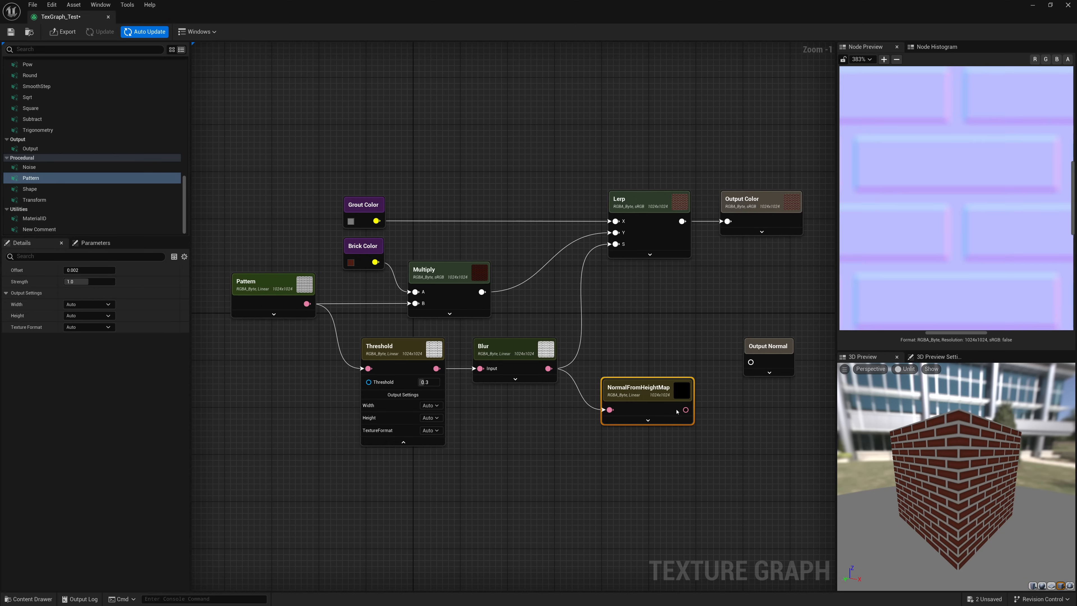
pyautogui.moveTo(685, 410); pyautogui.dragTo(753, 399)
pyautogui.scroll(-5, 974, 212)
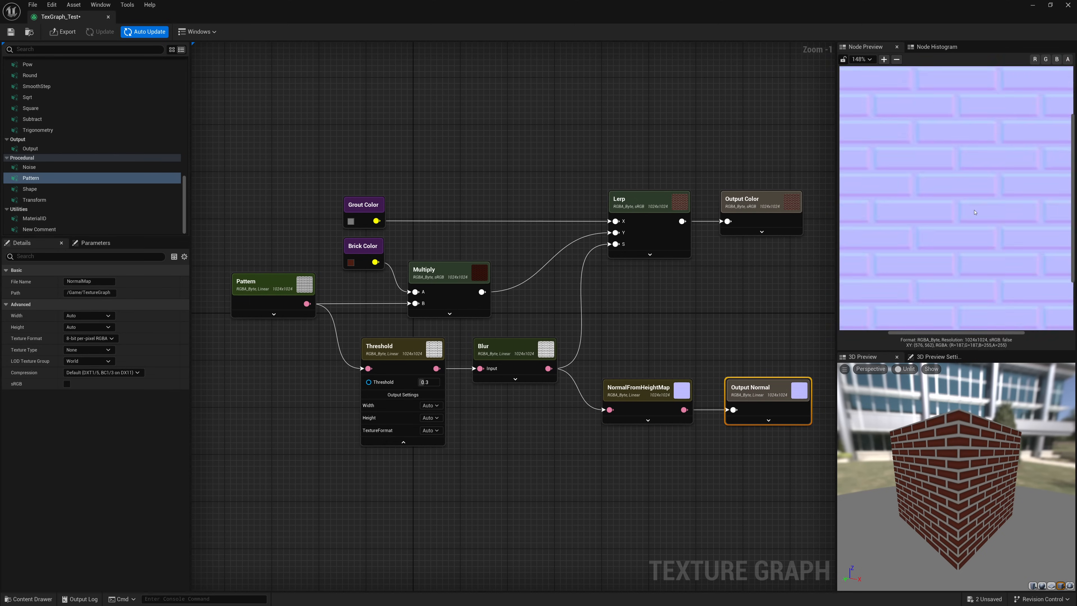
pyautogui.scroll(-3, 975, 212)
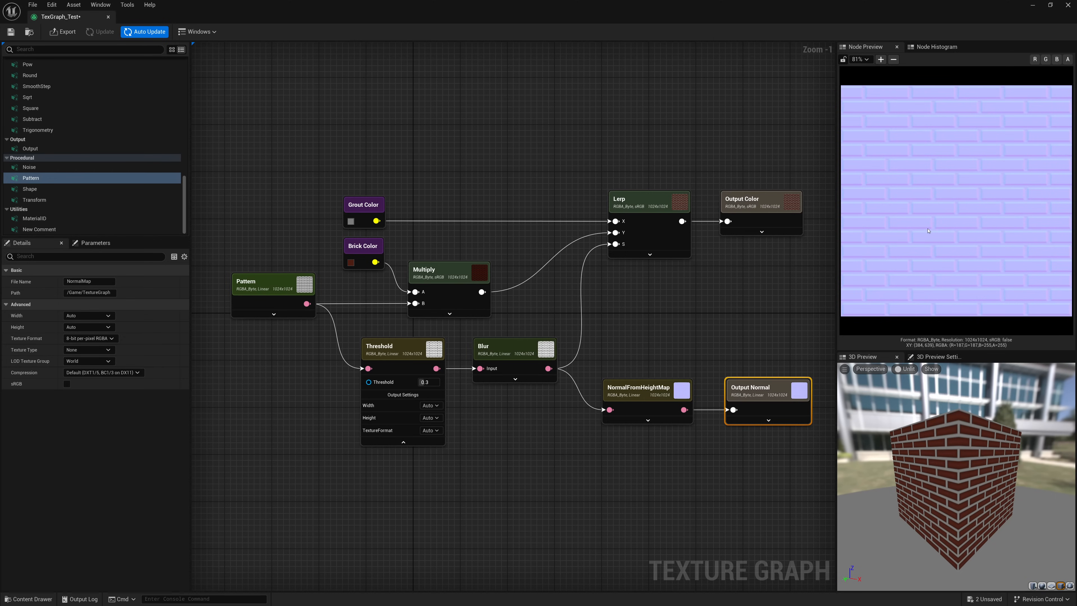
# - Examine the brick mesh in the 3D preview up close and from other angles, and review the preview's material mapping settings
pyautogui.moveTo(957, 460)
pyautogui.mouseDown()
pyautogui.moveTo(988, 460)
pyautogui.moveTo(971, 471)
pyautogui.mouseUp()
pyautogui.scroll(5, 957, 460)
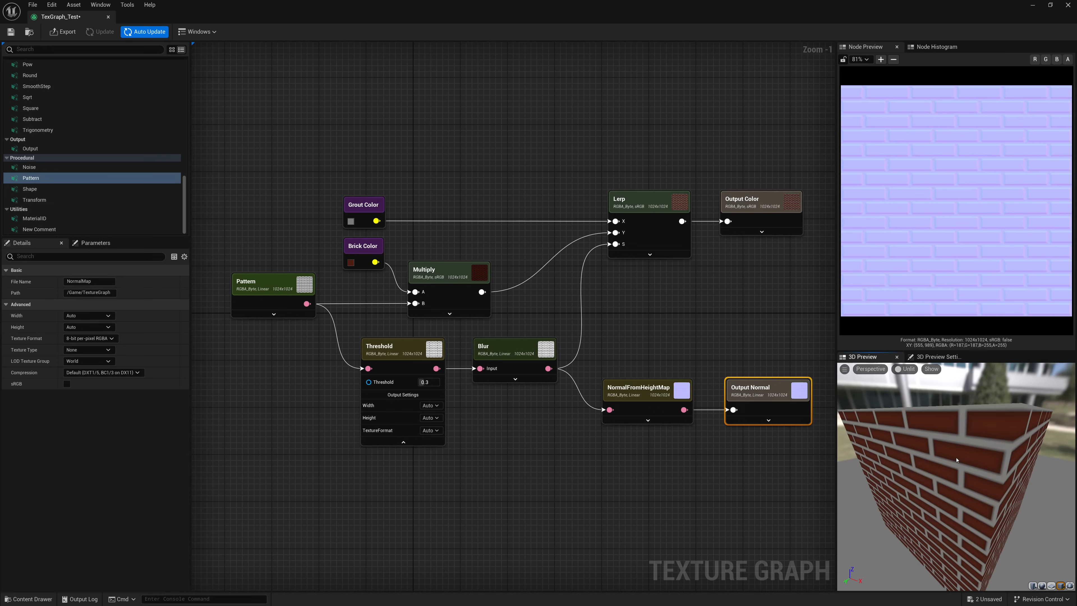
pyautogui.scroll(-5, 962, 459)
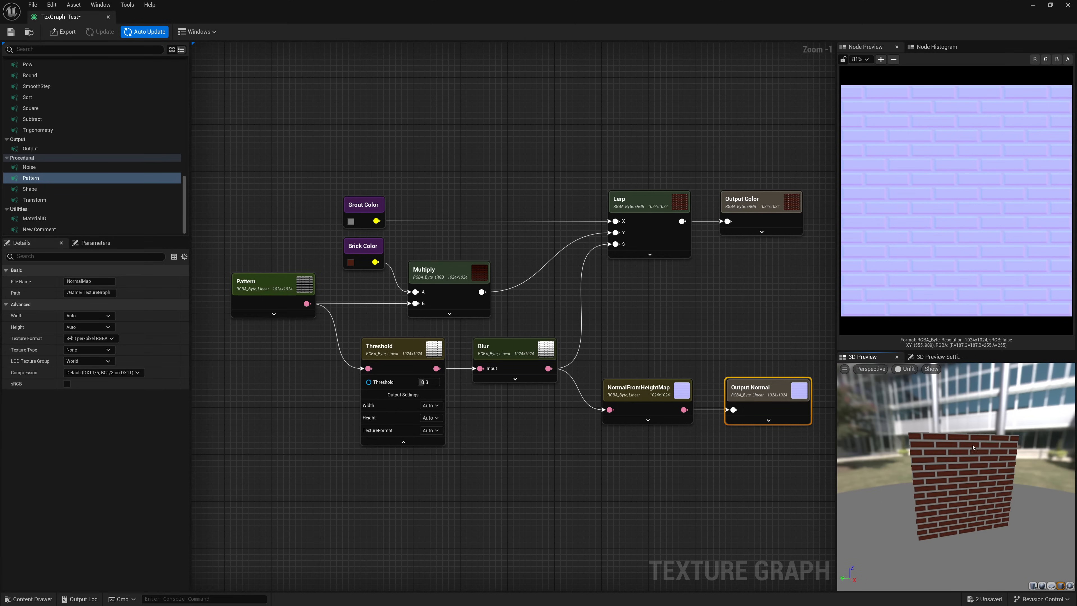
pyautogui.moveTo(962, 459)
pyautogui.mouseDown()
pyautogui.moveTo(983, 464)
pyautogui.moveTo(964, 479)
pyautogui.mouseUp()
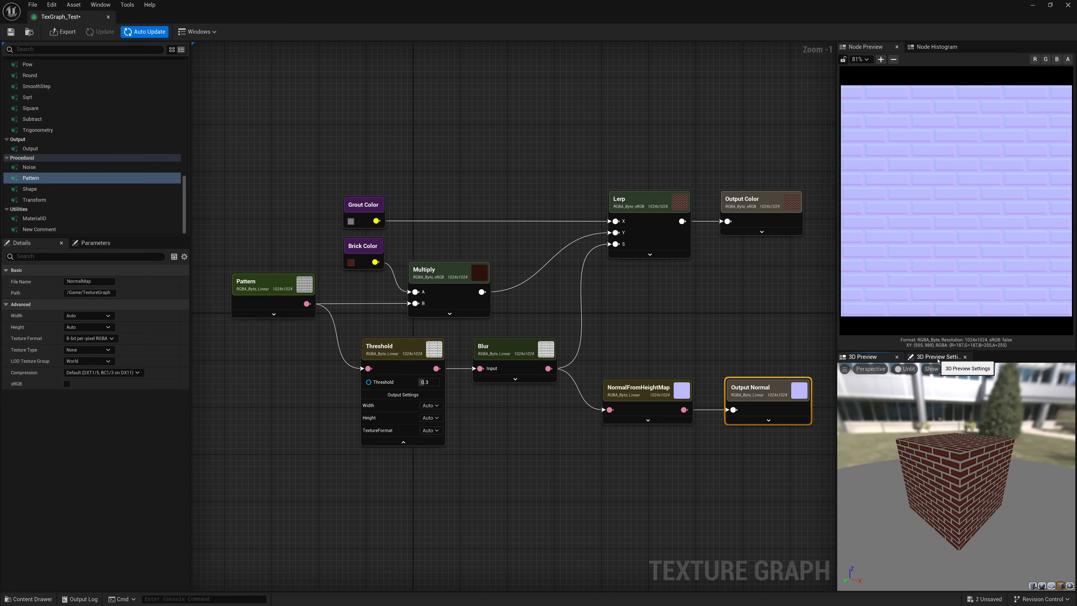
pyautogui.click(938, 358)
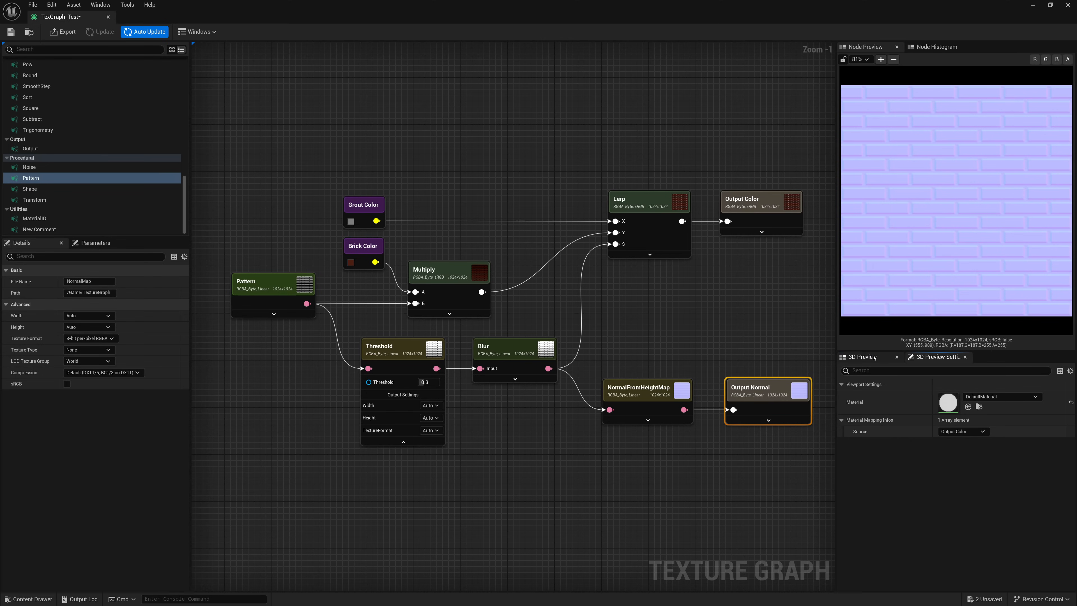
pyautogui.click(865, 357)
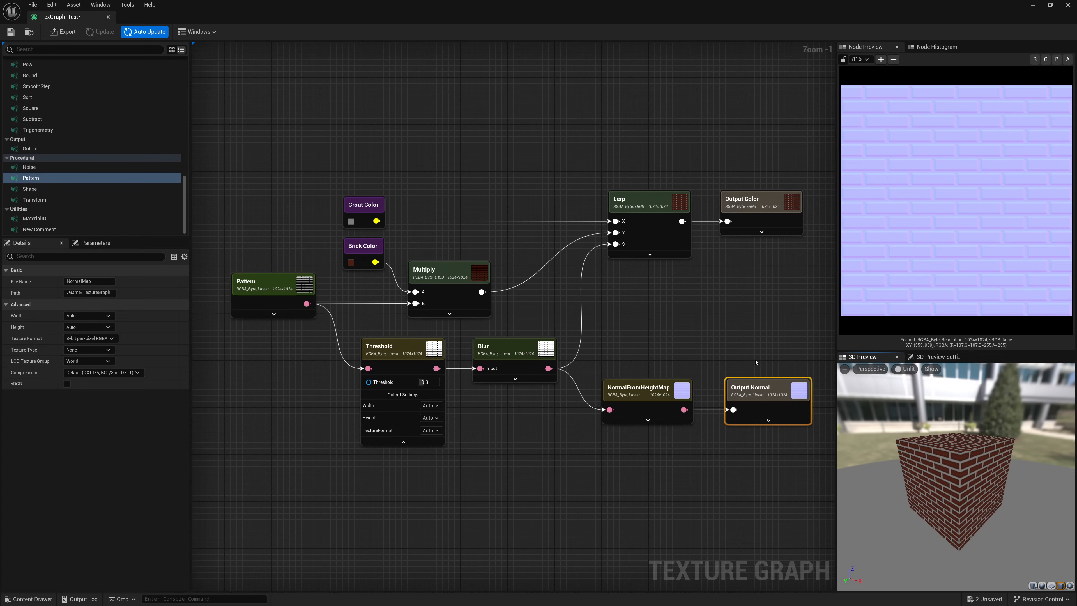
# - Switch the 3D preview's material mapping source to Output Normal and view the normal map on the mesh
pyautogui.click(937, 356)
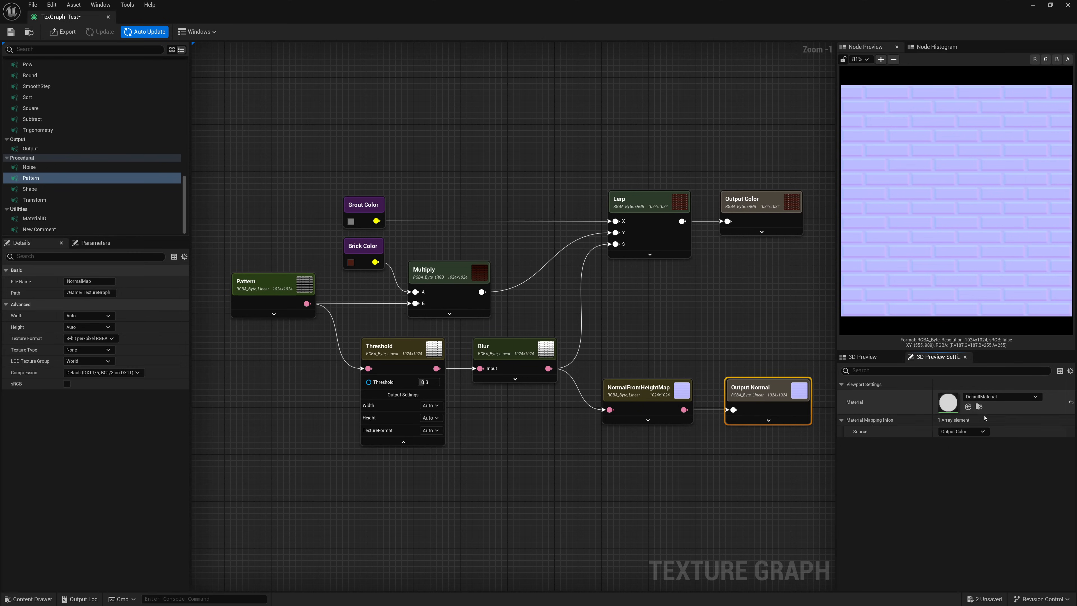
pyautogui.click(949, 432)
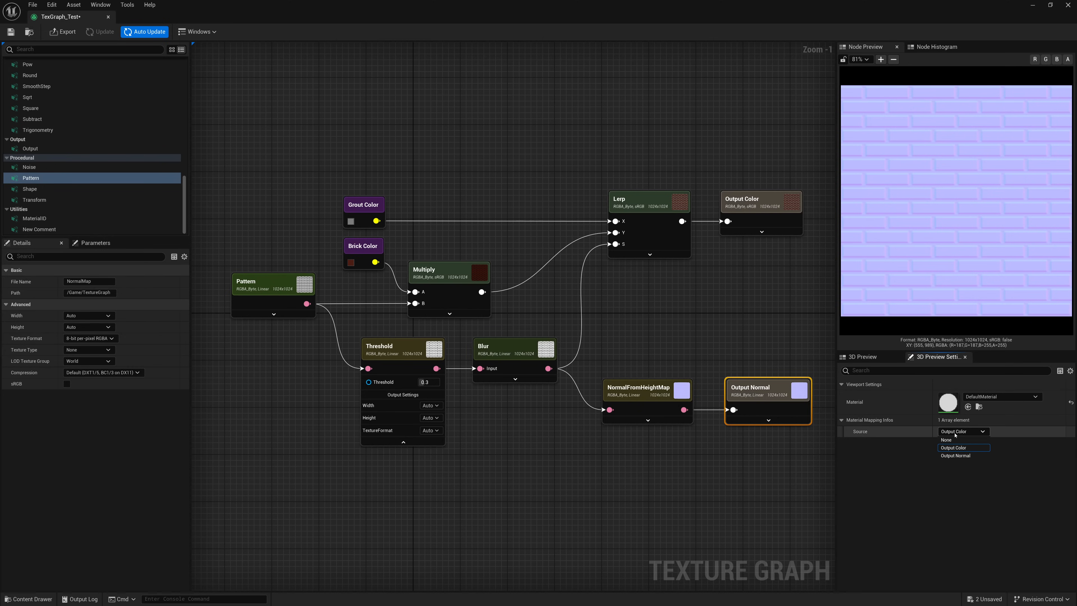
pyautogui.click(958, 454)
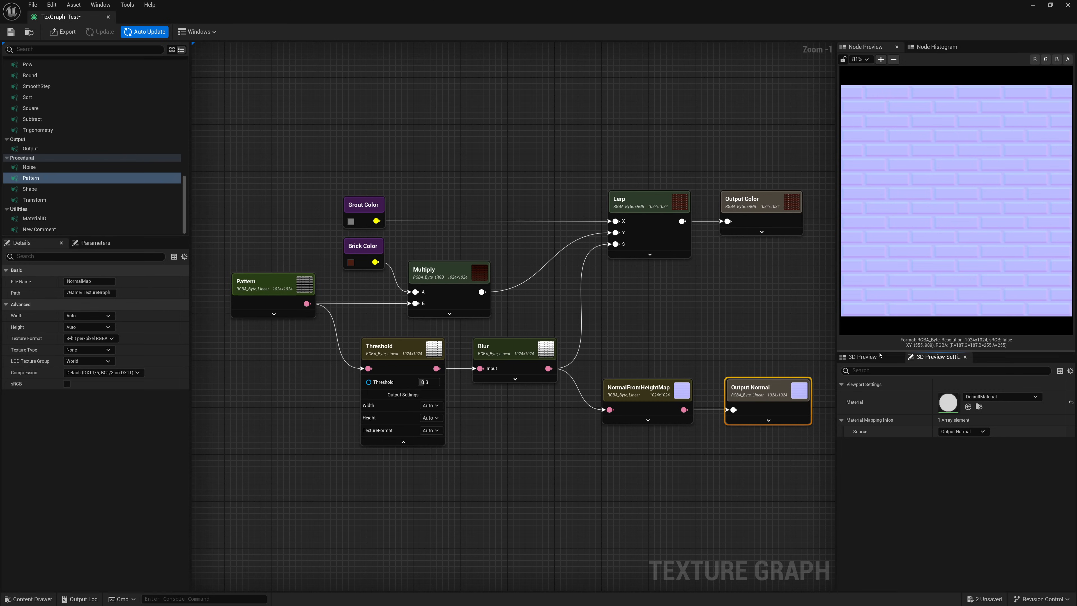
pyautogui.click(863, 356)
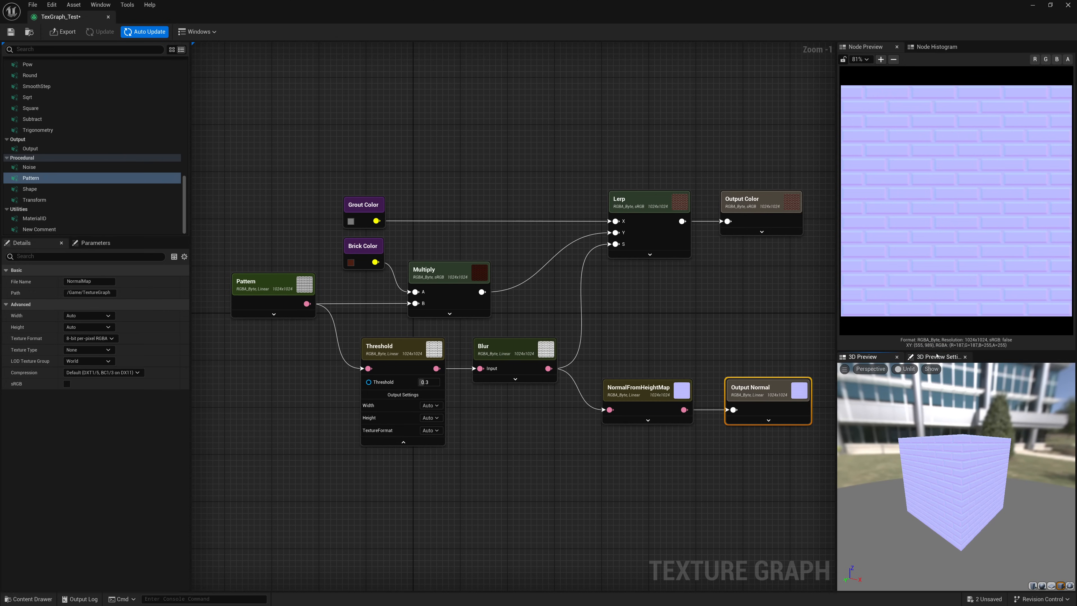
# - Return the 3D preview's material mapping source to Output Color and view the mesh again
pyautogui.click(937, 356)
pyautogui.click(955, 432)
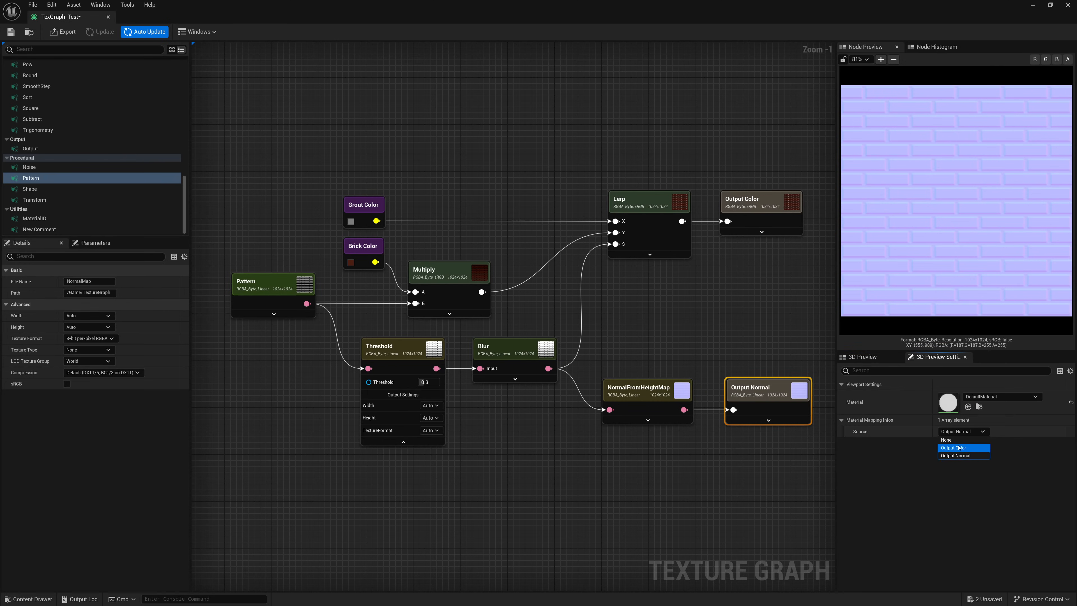
pyautogui.click(954, 447)
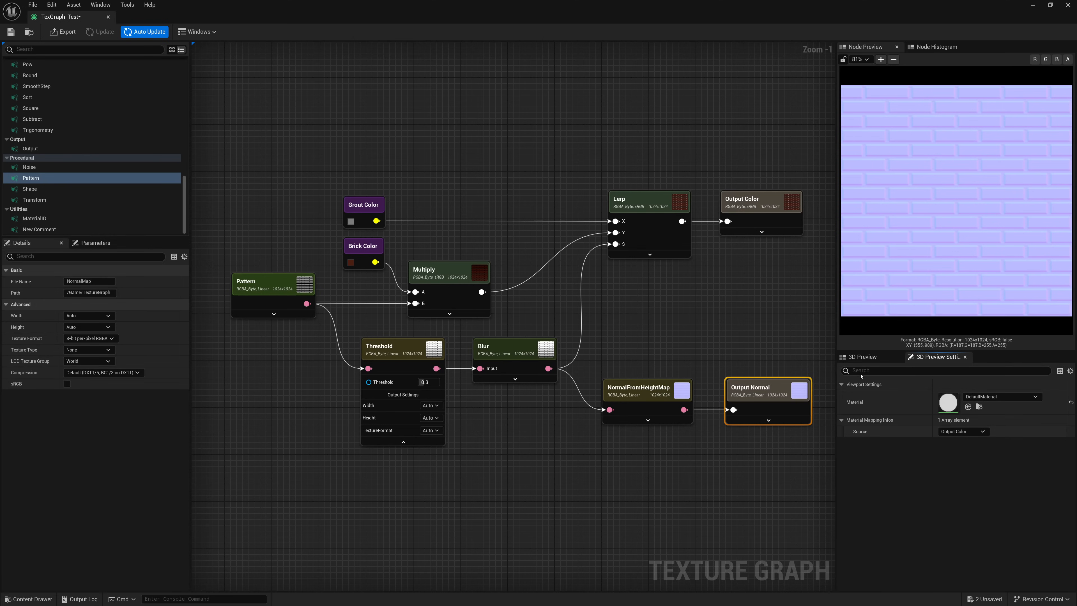
pyautogui.click(863, 357)
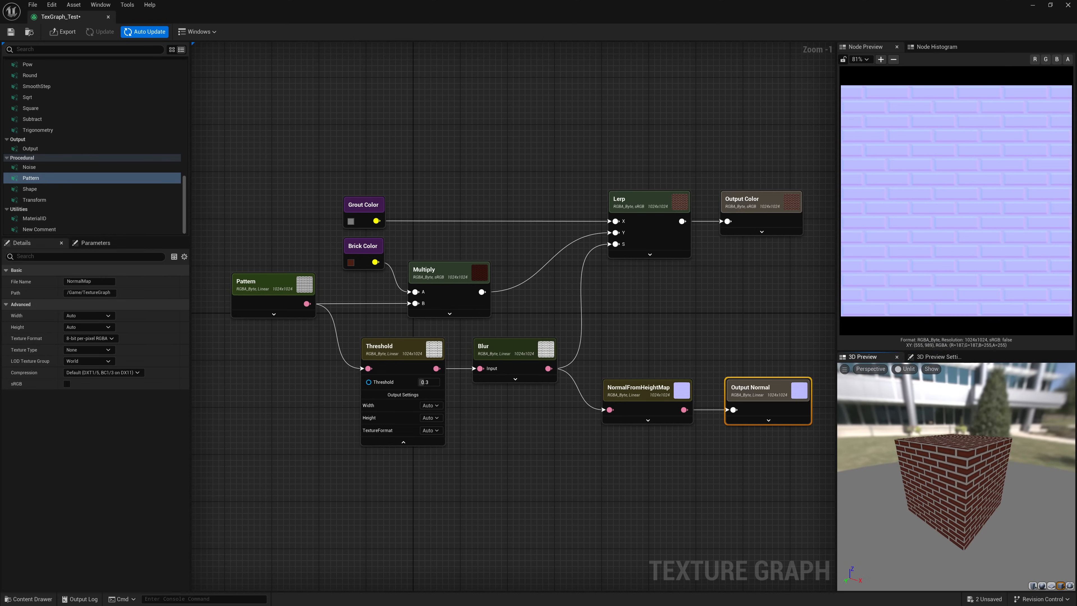
# - View the brick mesh closer in the 3D preview, align the Output Normal node beneath Output Color, and save the texture graph
pyautogui.scroll(3, 966, 471)
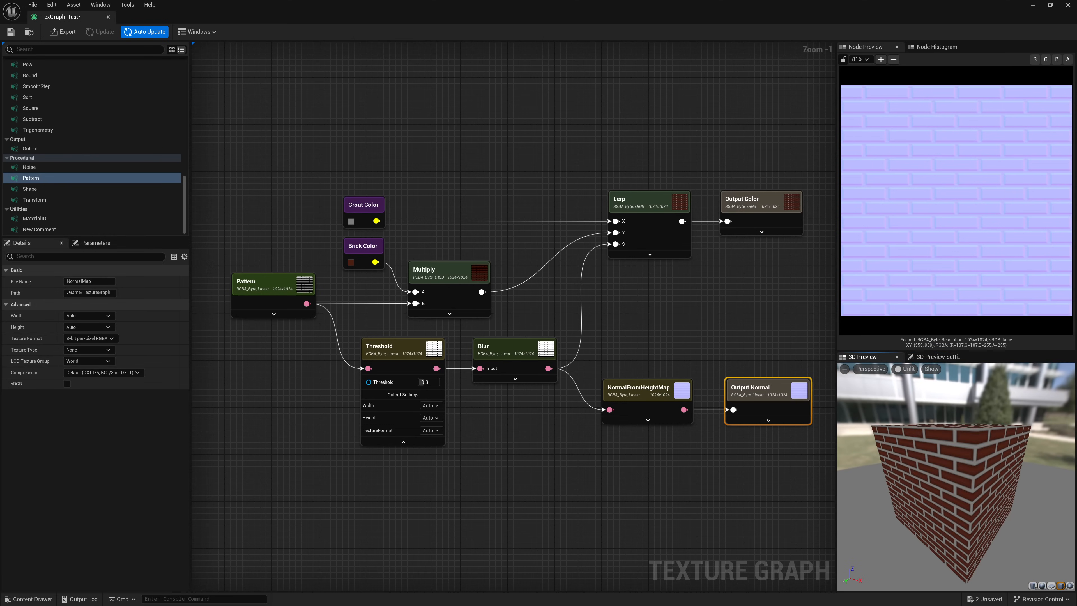
pyautogui.moveTo(961, 453)
pyautogui.mouseDown()
pyautogui.moveTo(945, 456)
pyautogui.moveTo(961, 453)
pyautogui.mouseUp()
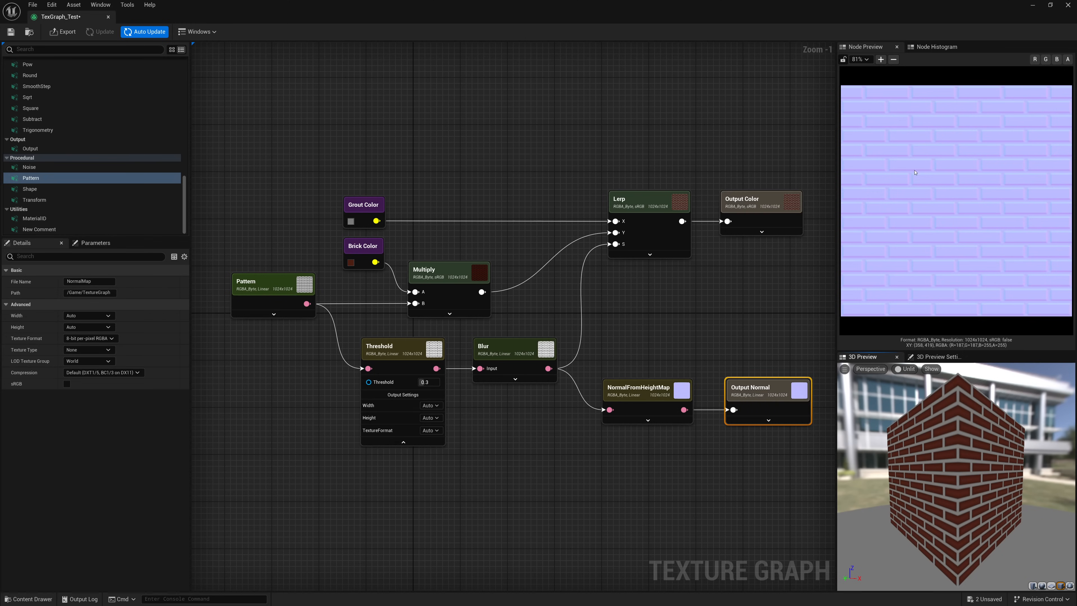
pyautogui.moveTo(768, 383); pyautogui.dragTo(762, 383)
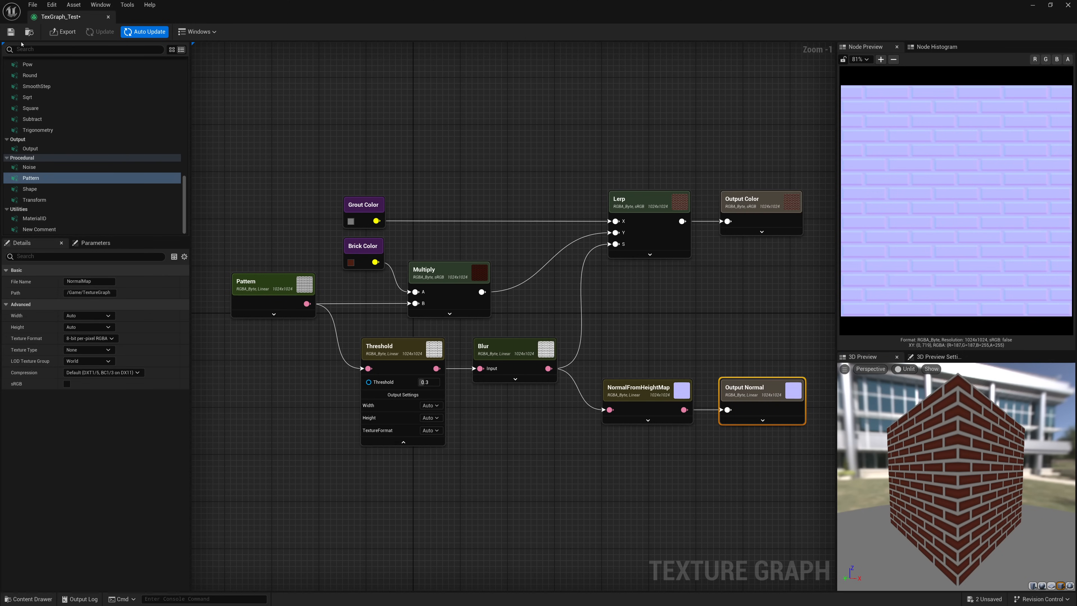
pyautogui.click(12, 36)
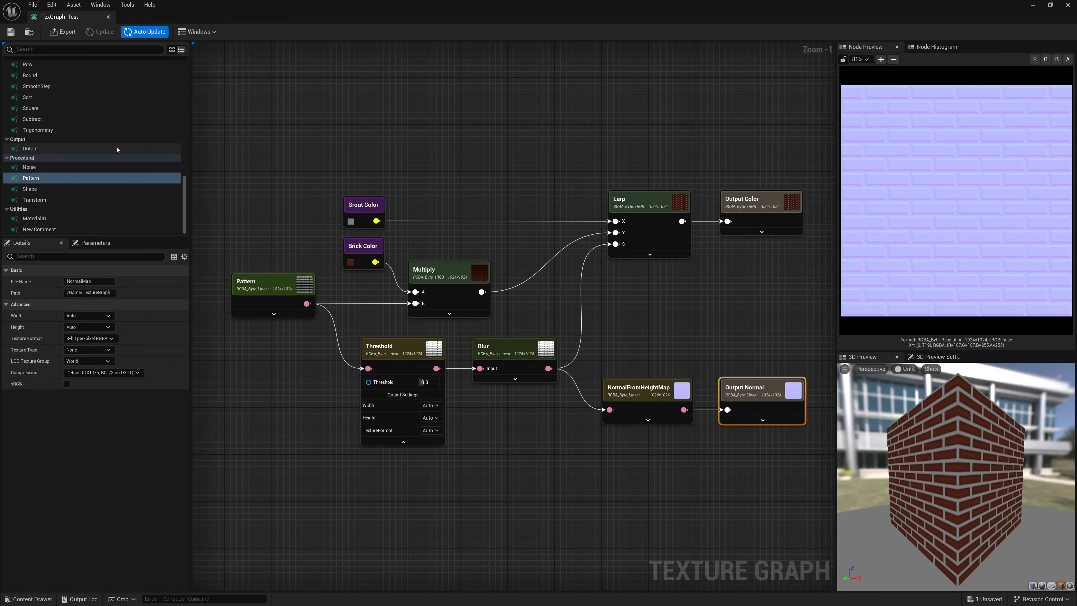
# - Try a New Comment box from the node palette around the Output Normal node, and delete it
pyautogui.scroll(10, 109, 148)
pyautogui.scroll(-10, 110, 147)
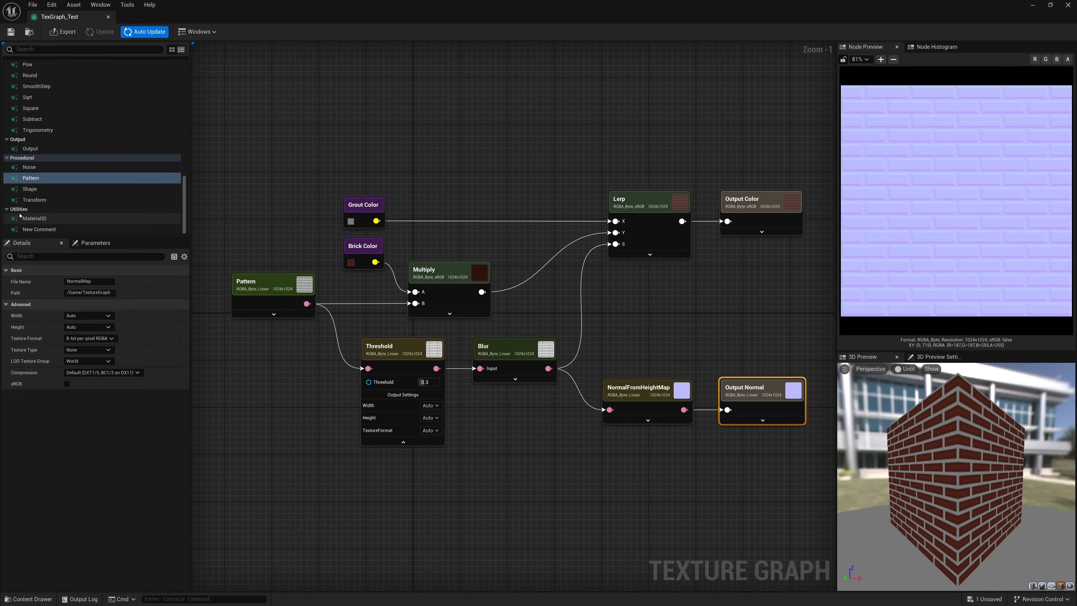
pyautogui.moveTo(39, 229); pyautogui.dragTo(326, 98)
pyautogui.click(700, 337)
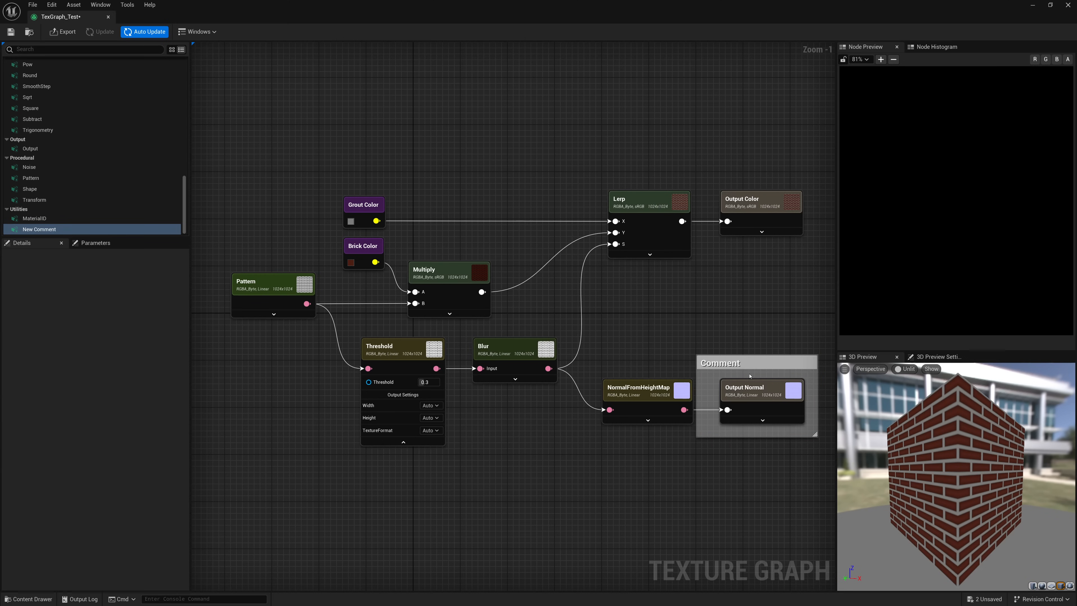
pyautogui.moveTo(766, 369); pyautogui.dragTo(762, 395)
pyautogui.click(774, 371)
pyautogui.press('Delete')
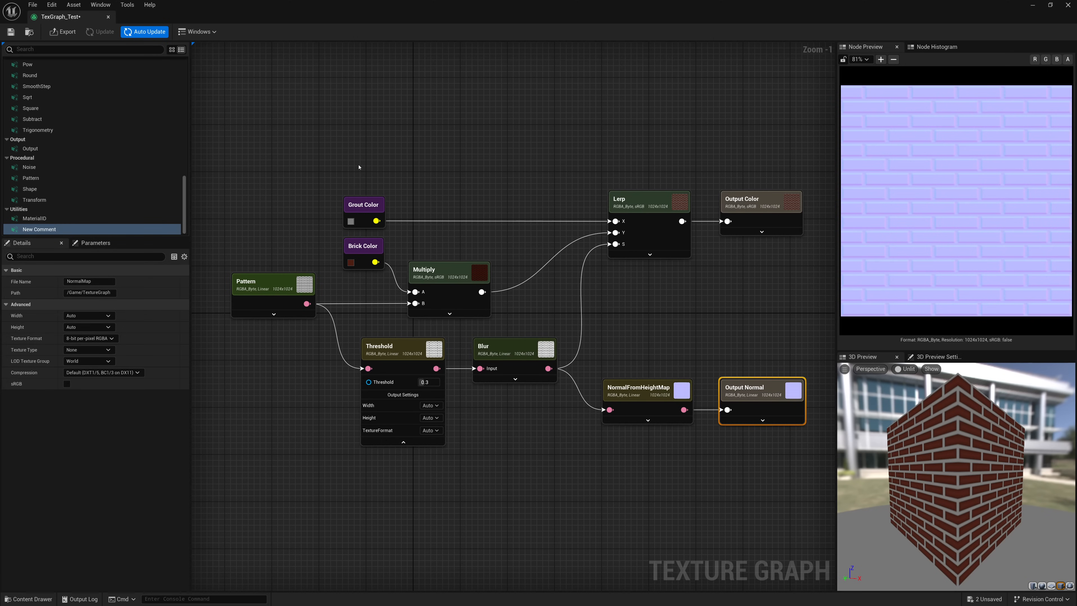
# - Find "comment" in the graph's node search and add a comment box around the Output Normal node
pyautogui.rightClick(300, 135)
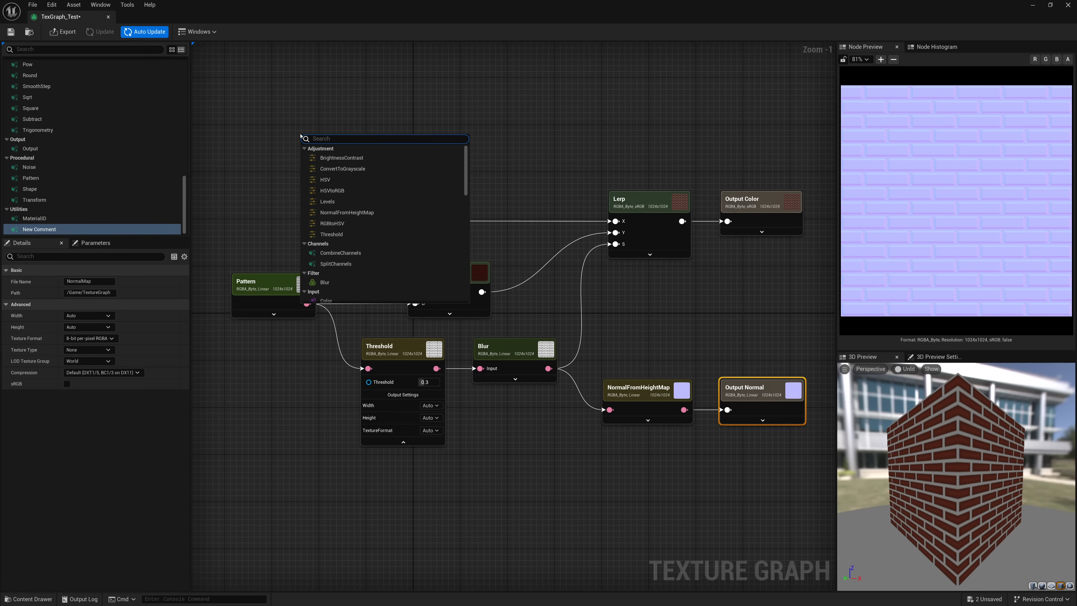
pyautogui.write('comment')
pyautogui.press('Return')
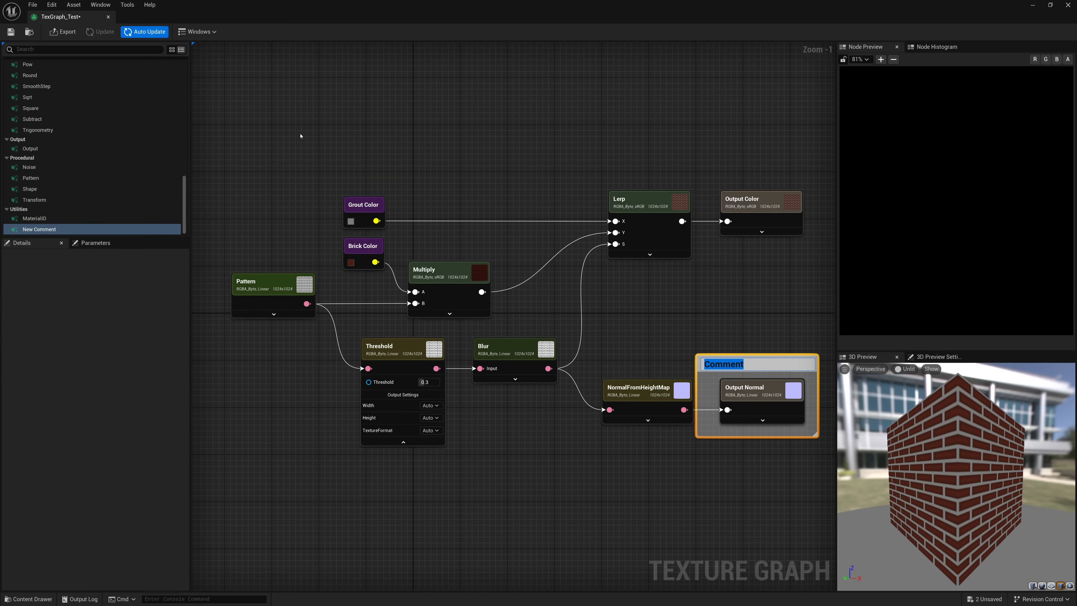
pyautogui.click(800, 361)
pyautogui.click(761, 342)
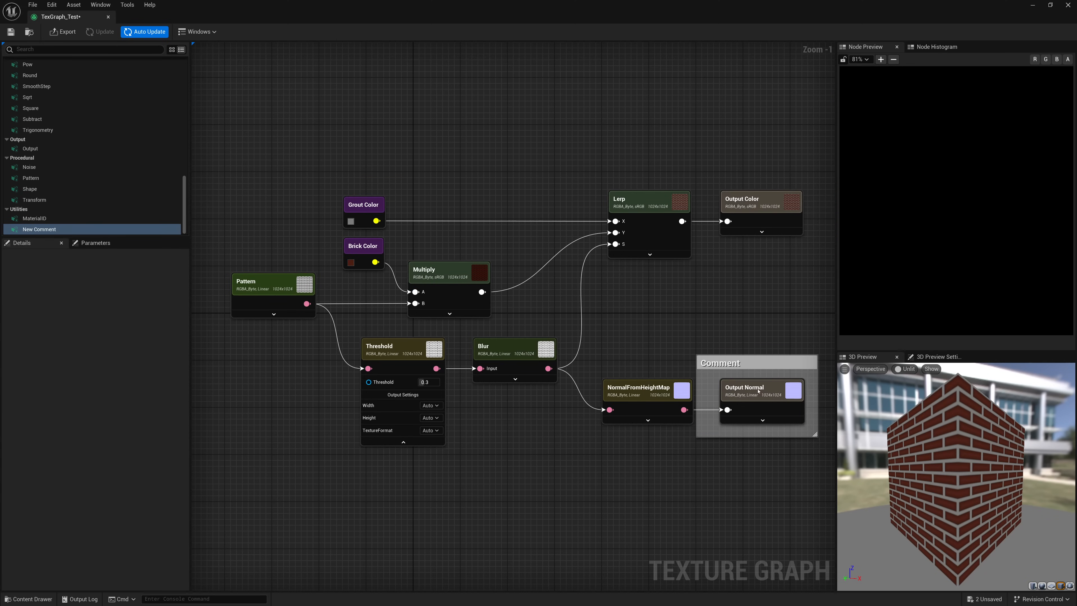
# - Move Output Normal out of the comment box, and reposition and enlarge the box to enclose Grout Color, Brick Color and Multiply
pyautogui.moveTo(759, 389); pyautogui.dragTo(753, 442)
pyautogui.moveTo(750, 360); pyautogui.dragTo(371, 171)
pyautogui.moveTo(440, 245); pyautogui.dragTo(551, 328)
pyautogui.moveTo(472, 177)
pyautogui.mouseDown()
pyautogui.moveTo(466, 160)
pyautogui.moveTo(487, 183)
pyautogui.mouseUp()
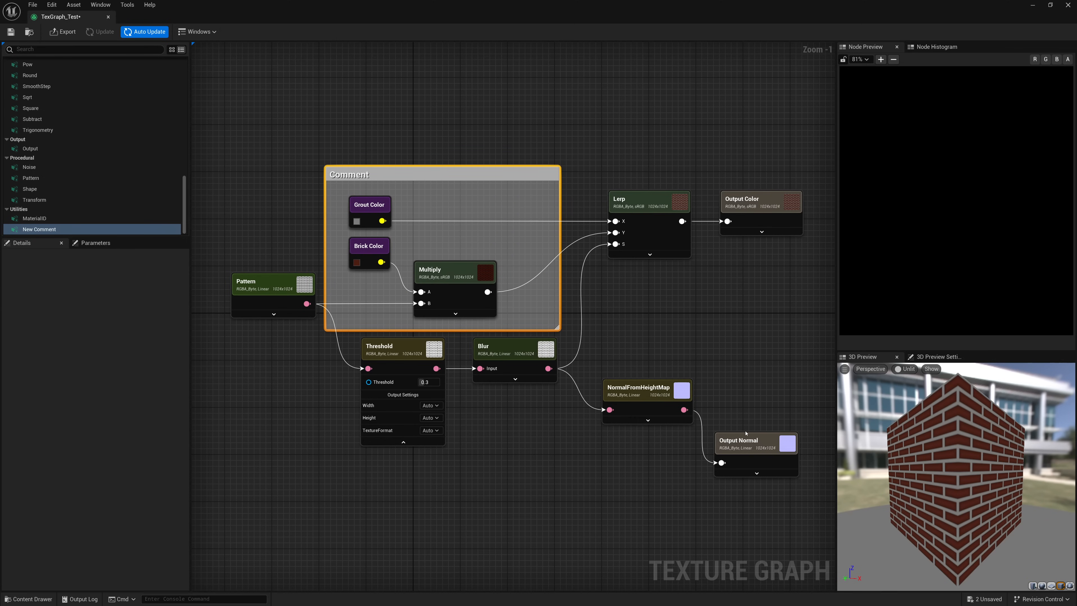
# - Move Output Normal back in line with NormalFromHeightMap and delete the comment box around the color nodes
pyautogui.moveTo(753, 449); pyautogui.dragTo(753, 395)
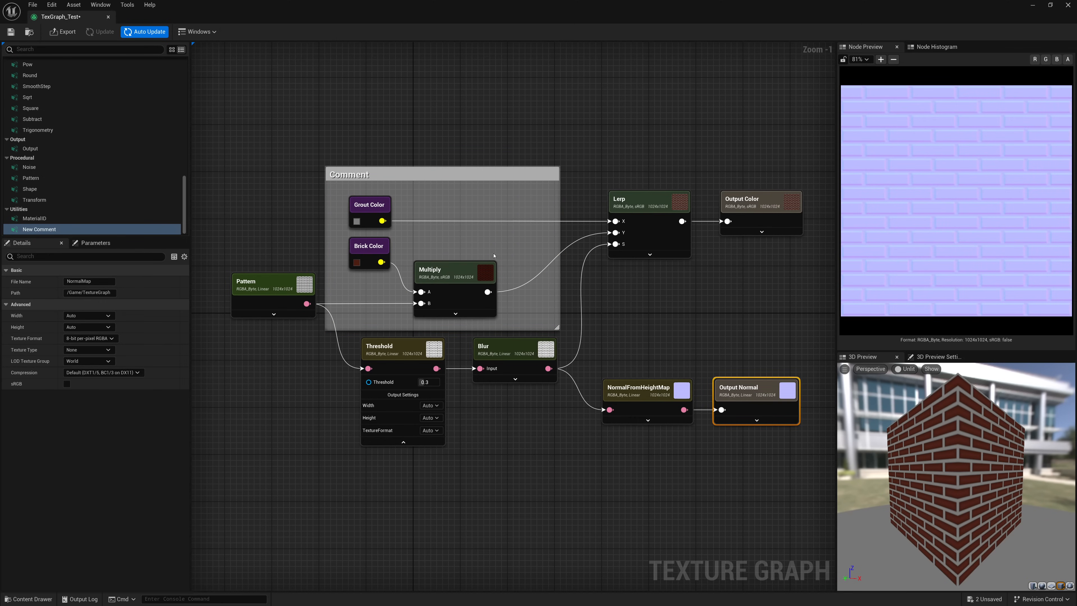
pyautogui.click(424, 171)
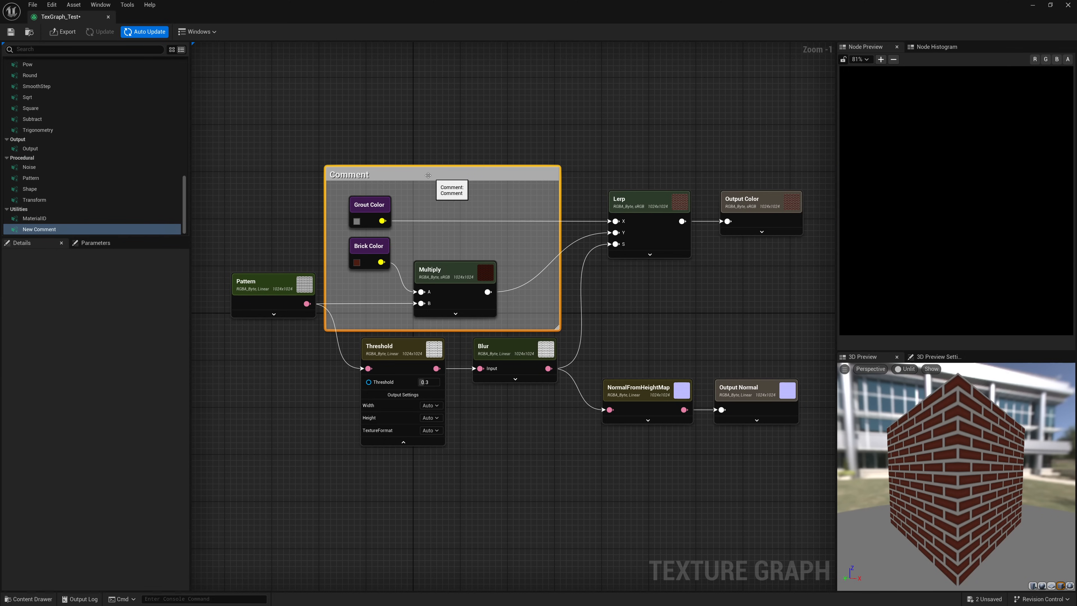
pyautogui.press('Delete')
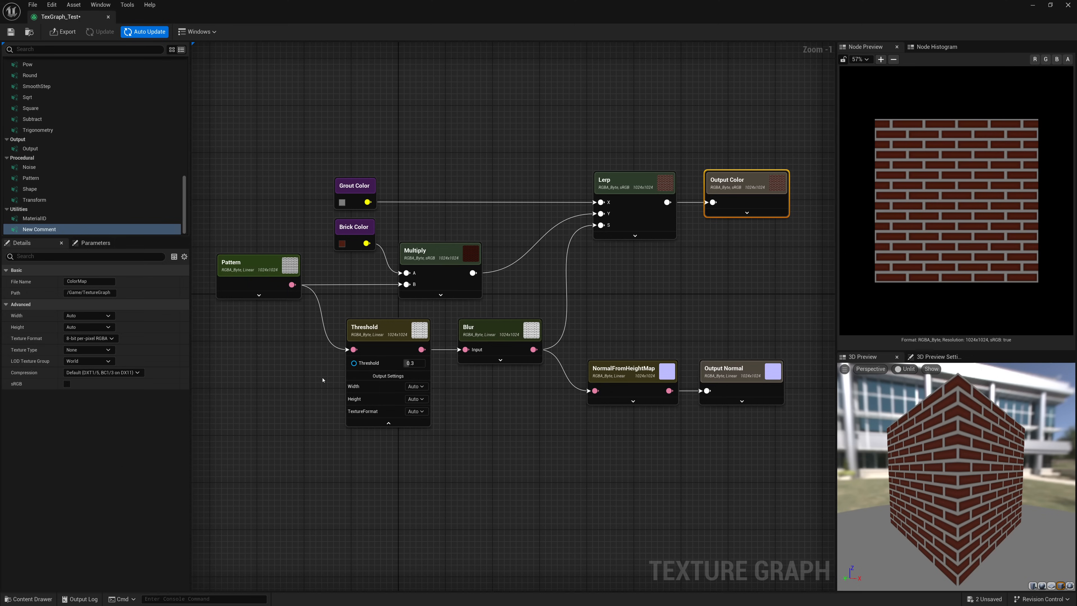
# - Add a Material input node in the empty area of the graph and place it below the Threshold node
pyautogui.moveTo(343, 465); pyautogui.dragTo(352, 360, button='right')
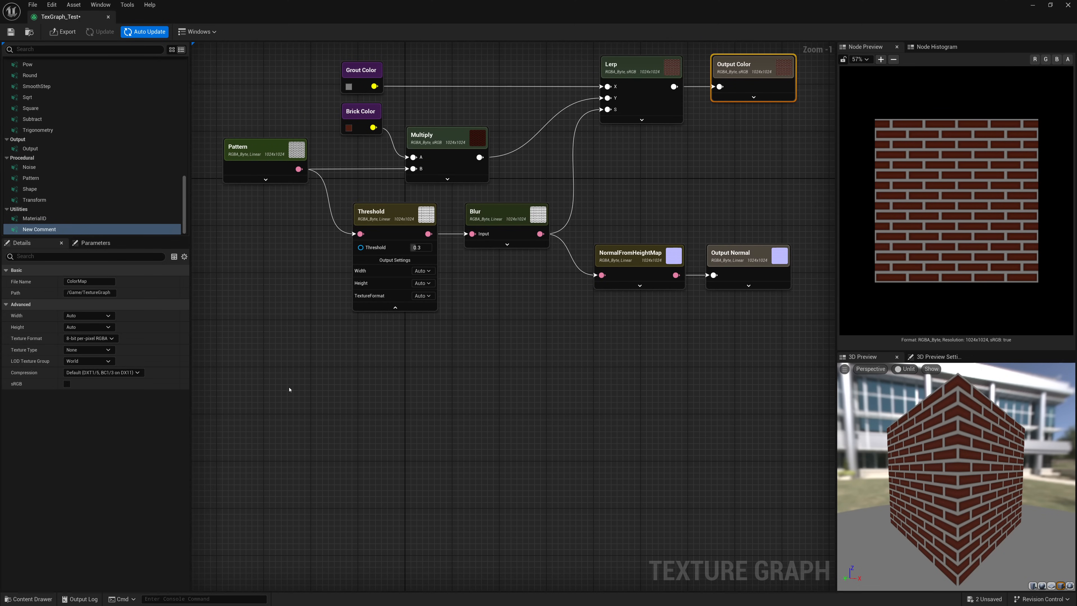
pyautogui.rightClick(291, 389)
pyautogui.write('Material')
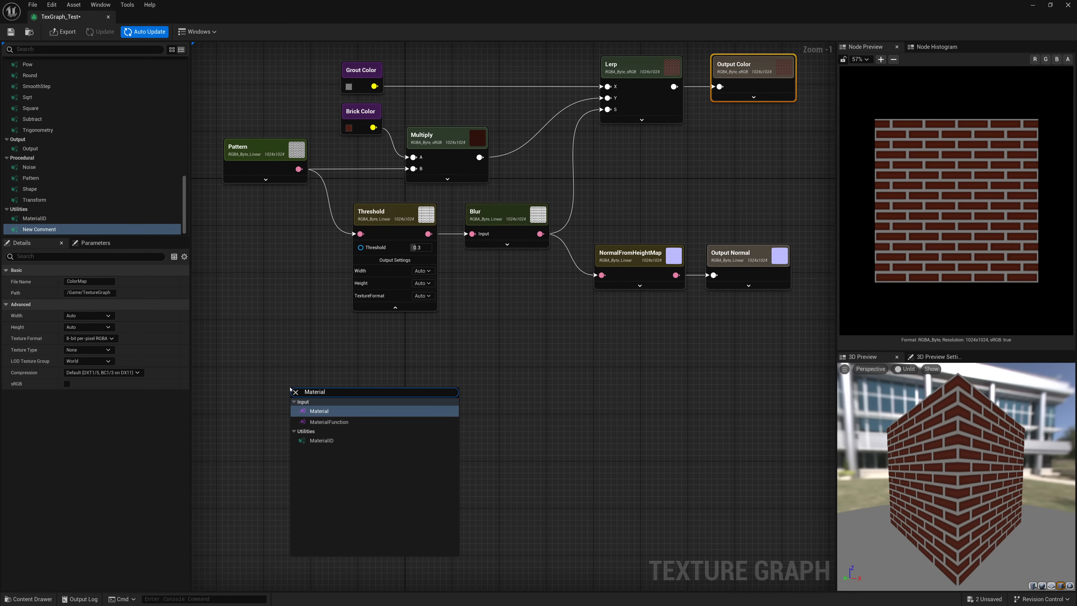
pyautogui.press('Return')
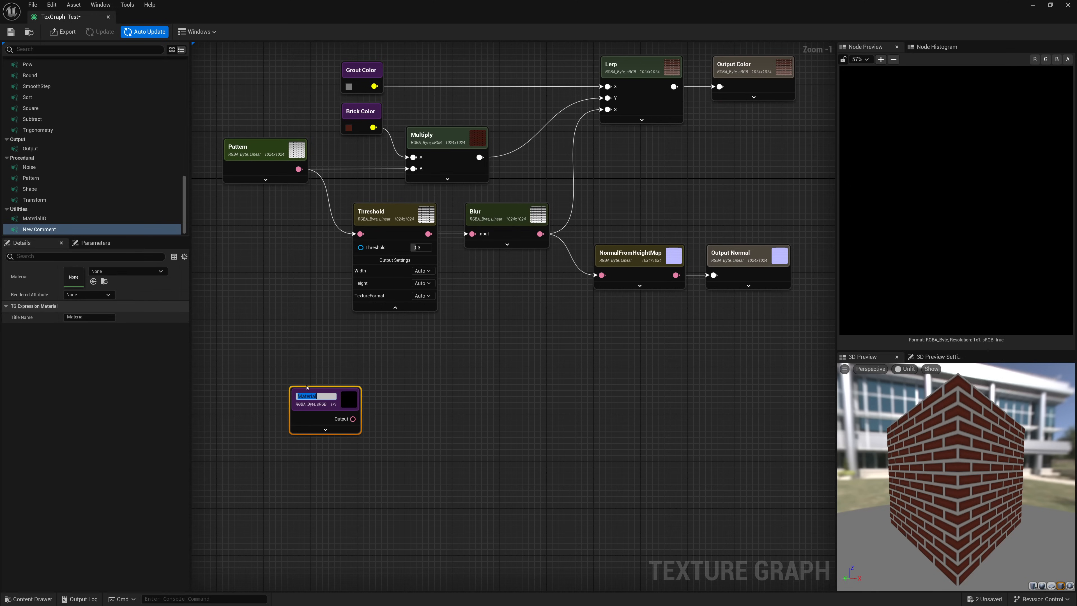
pyautogui.moveTo(334, 399); pyautogui.dragTo(402, 372)
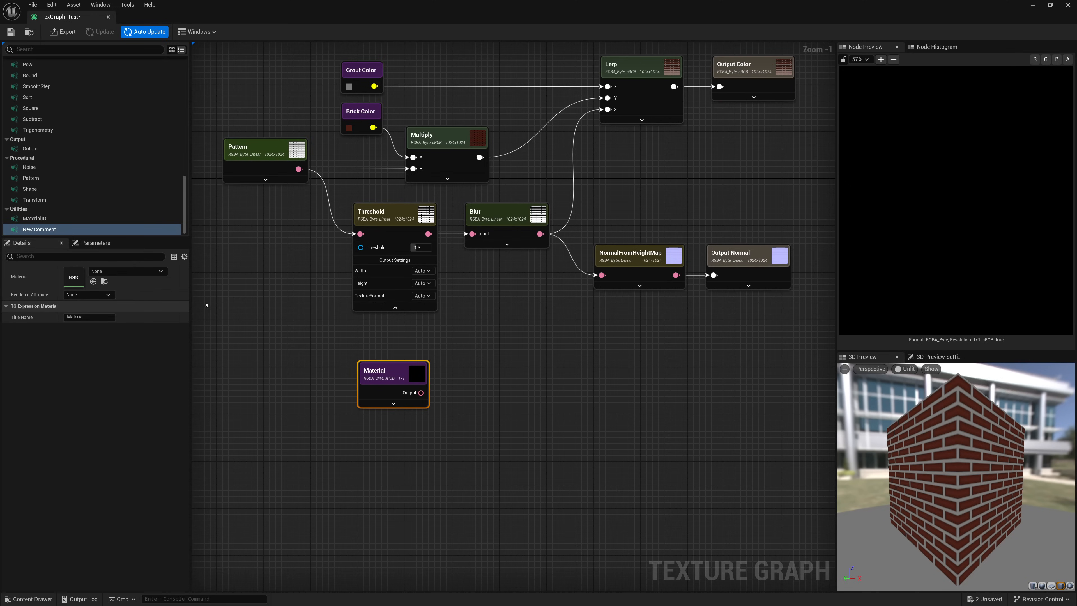
# - Search the material assets for "Wood" and assign M_Wood_Oak to the Material node
pyautogui.click(137, 274)
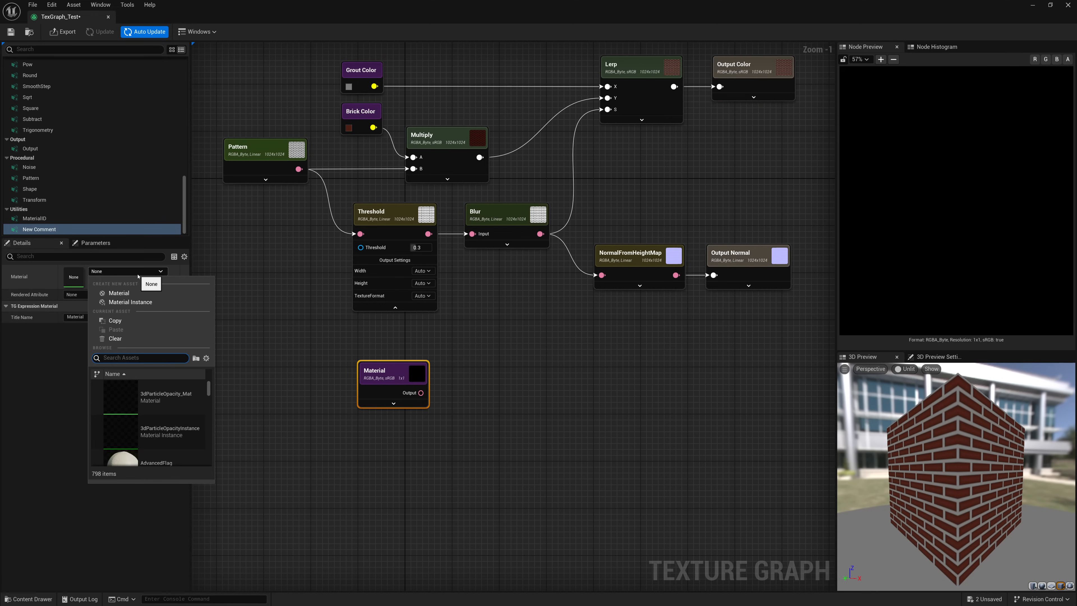
pyautogui.write('Wood')
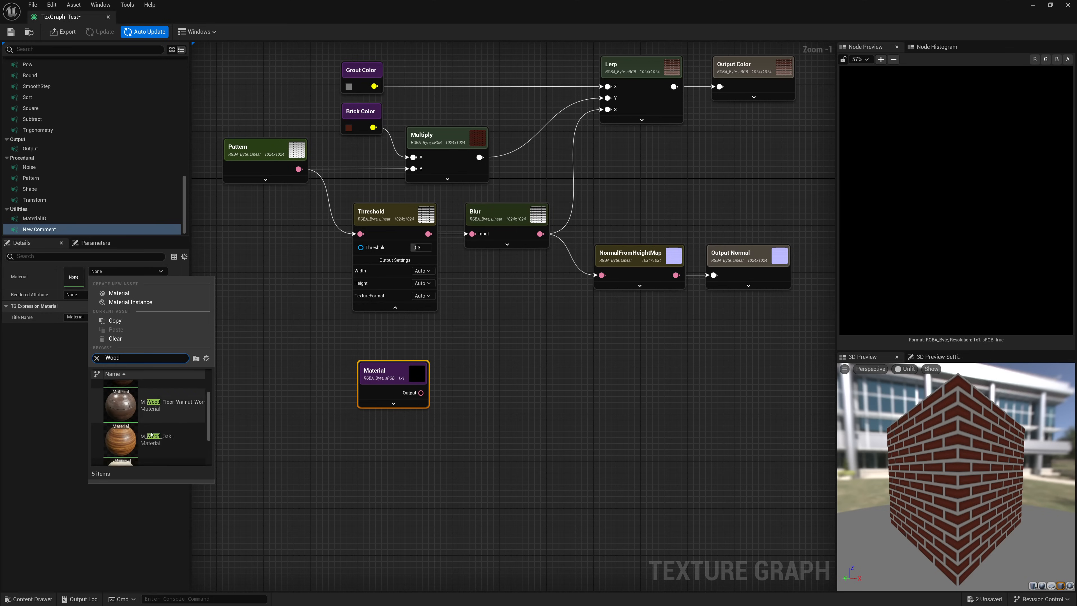
pyautogui.click(156, 444)
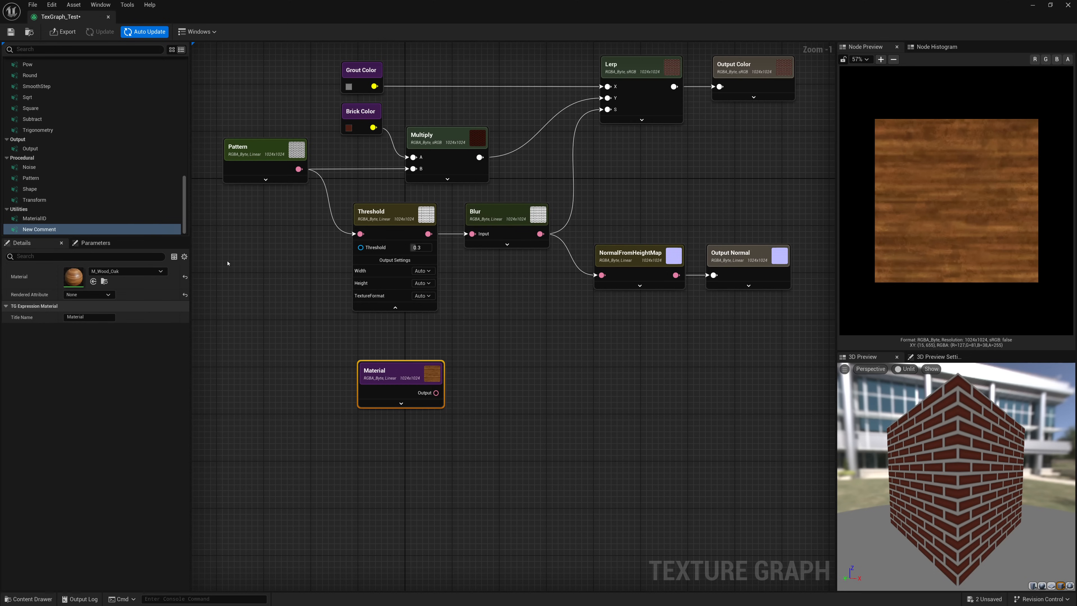
# - Set the Material node's Rendered Attribute to Base Color, Roughness and Normal in turn to preview each
pyautogui.click(108, 295)
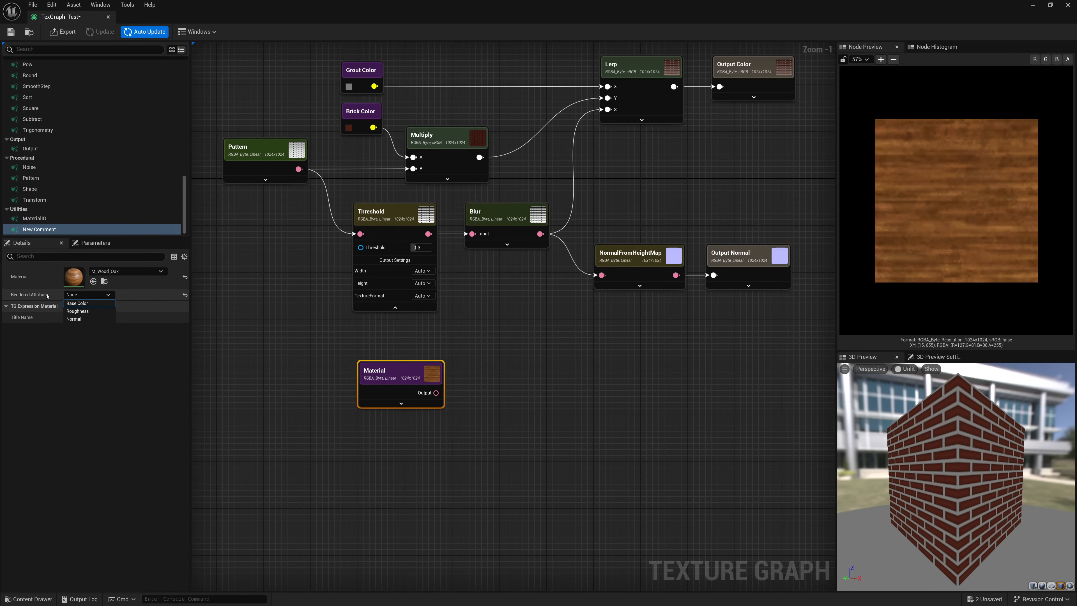
pyautogui.click(88, 304)
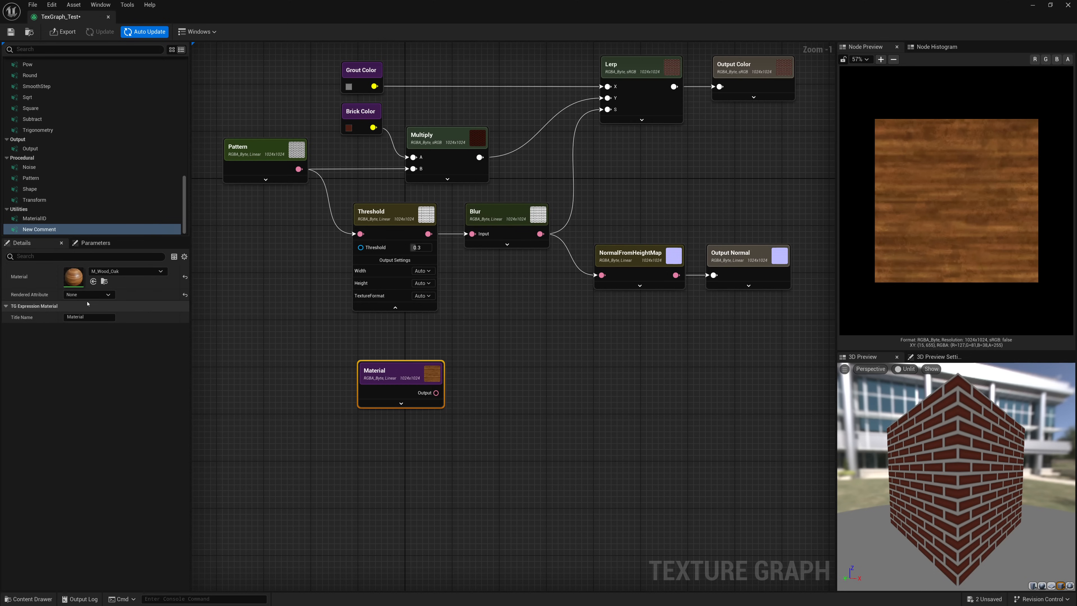
pyautogui.click(111, 295)
pyautogui.click(92, 311)
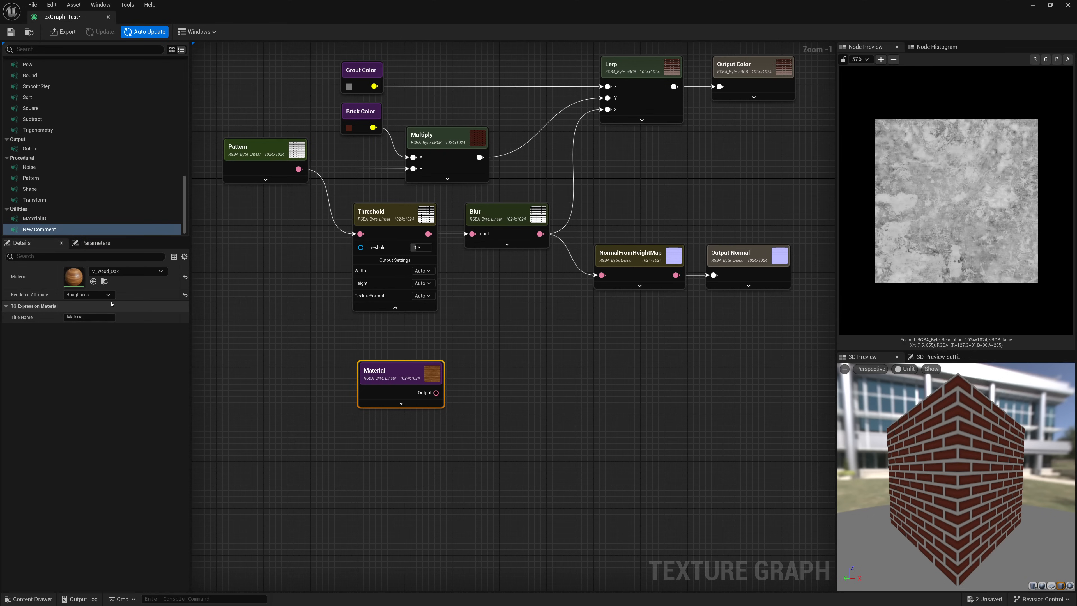
pyautogui.click(108, 295)
pyautogui.click(91, 318)
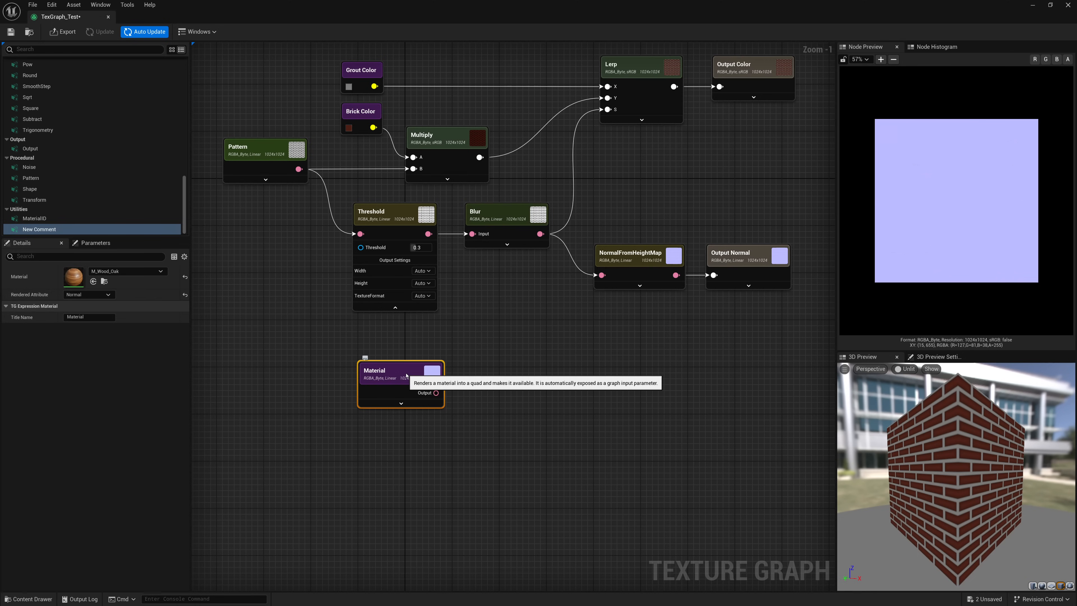
# - Delete the Material node from the graph and save the texture graph
pyautogui.press('Delete')
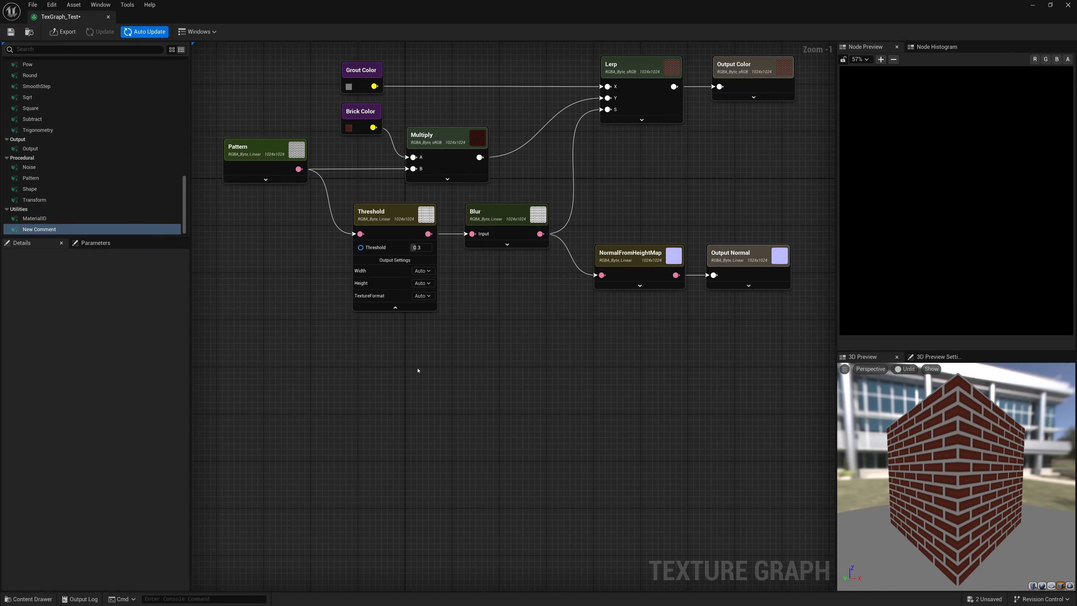
pyautogui.moveTo(461, 334); pyautogui.dragTo(457, 450, button='right')
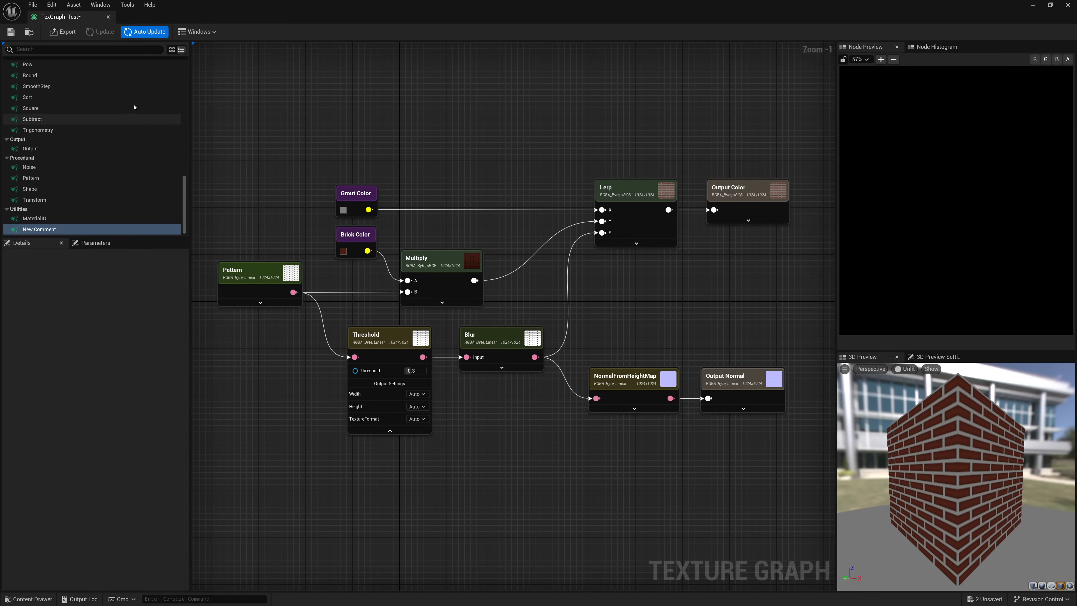
pyautogui.click(11, 32)
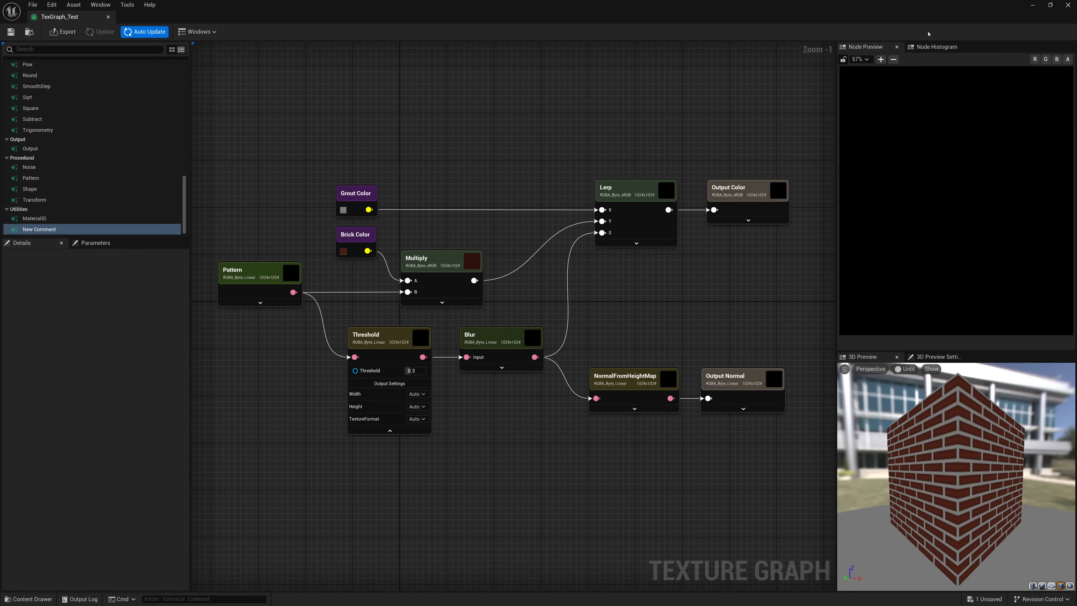
# - Create a Material Function named MF_VerticalLines in the TextureGraph content folder
pyautogui.click(1033, 5)
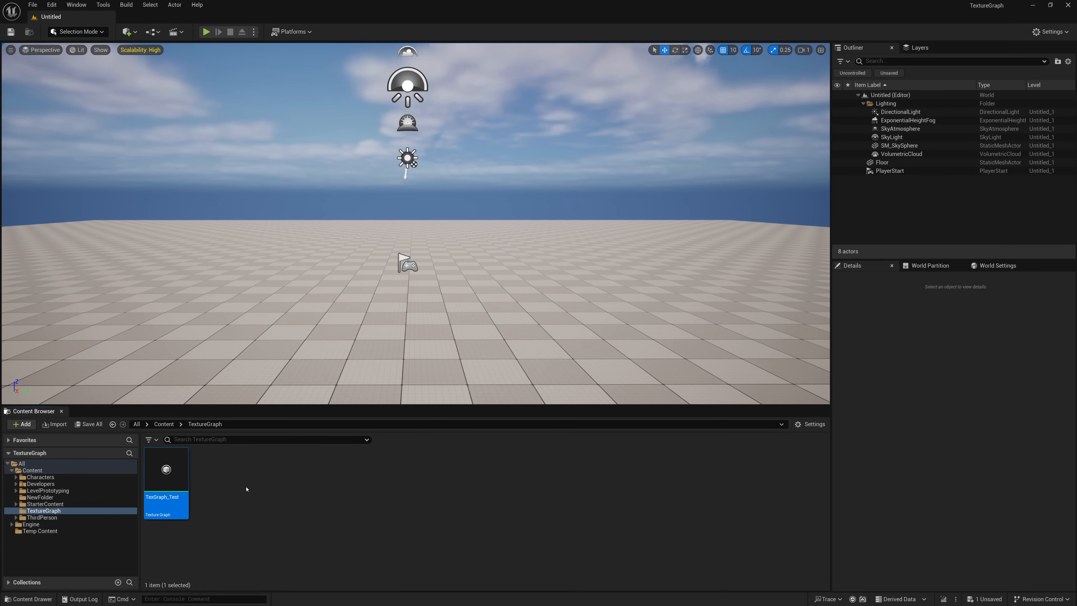
pyautogui.keyDown('ctrl'); pyautogui.scroll(2, 255, 491); pyautogui.keyUp('ctrl')
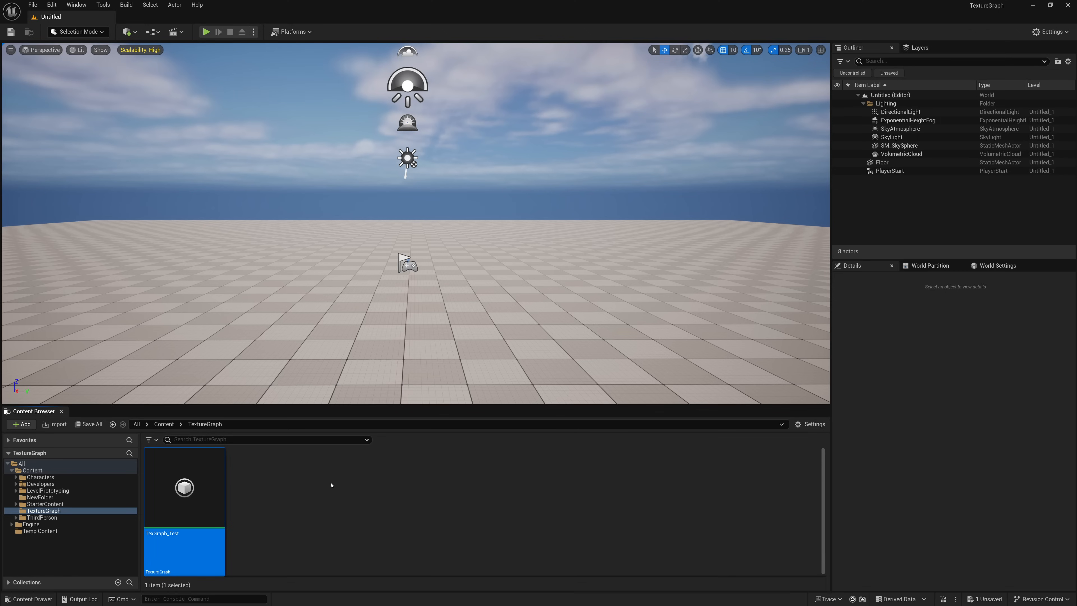
pyautogui.rightClick(320, 484)
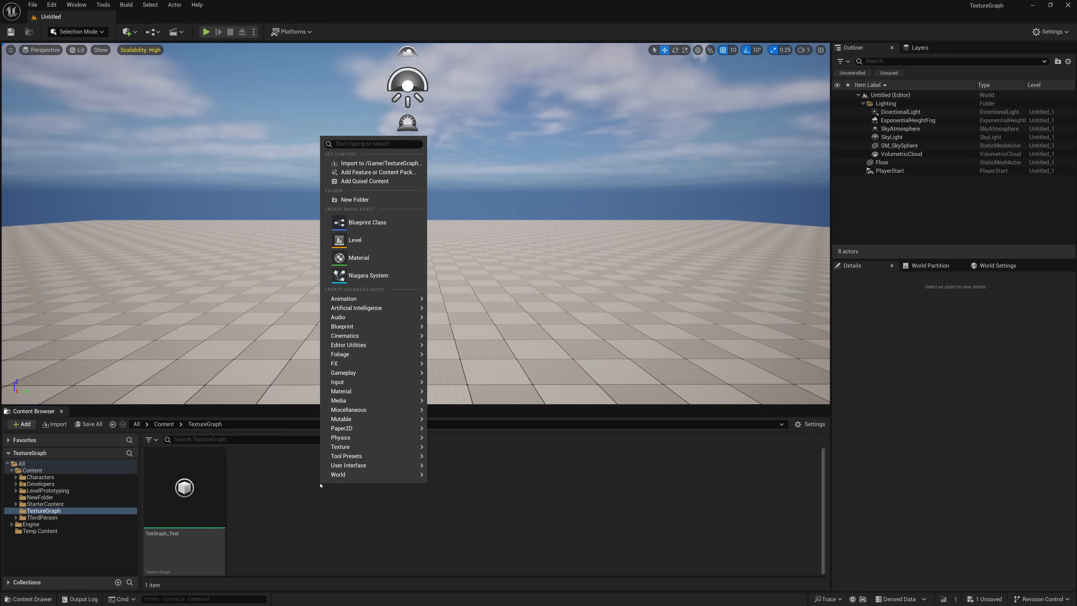
pyautogui.moveTo(373, 391)
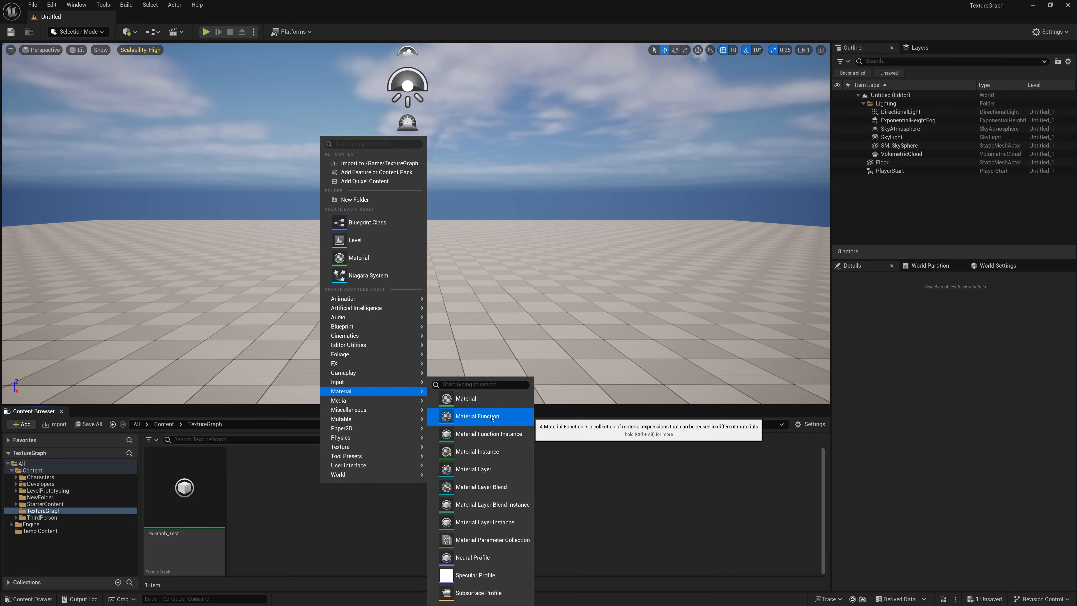
pyautogui.click(484, 416)
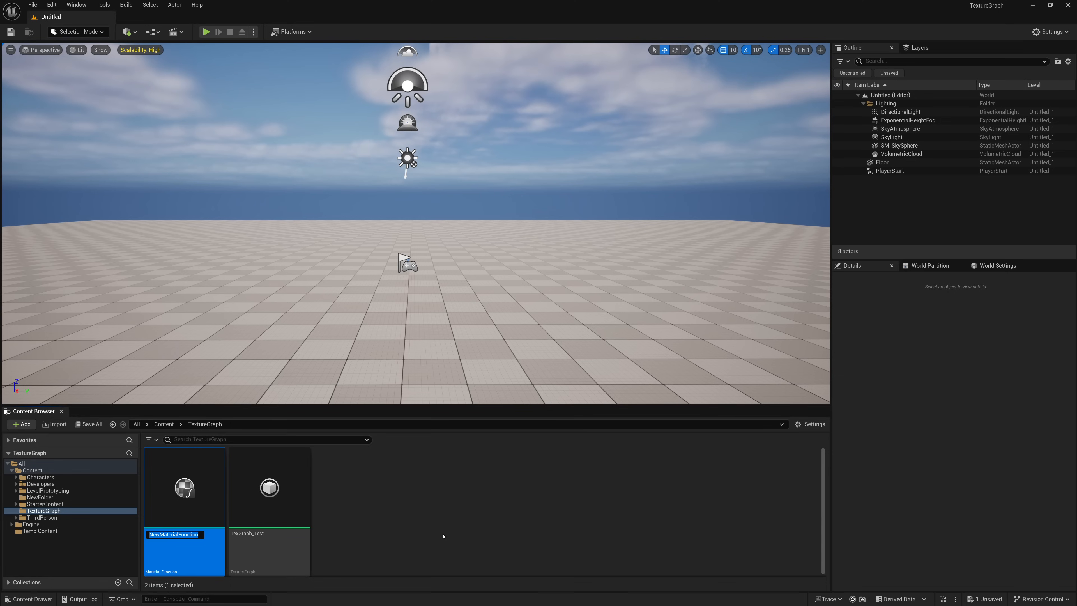
pyautogui.write('MF_')
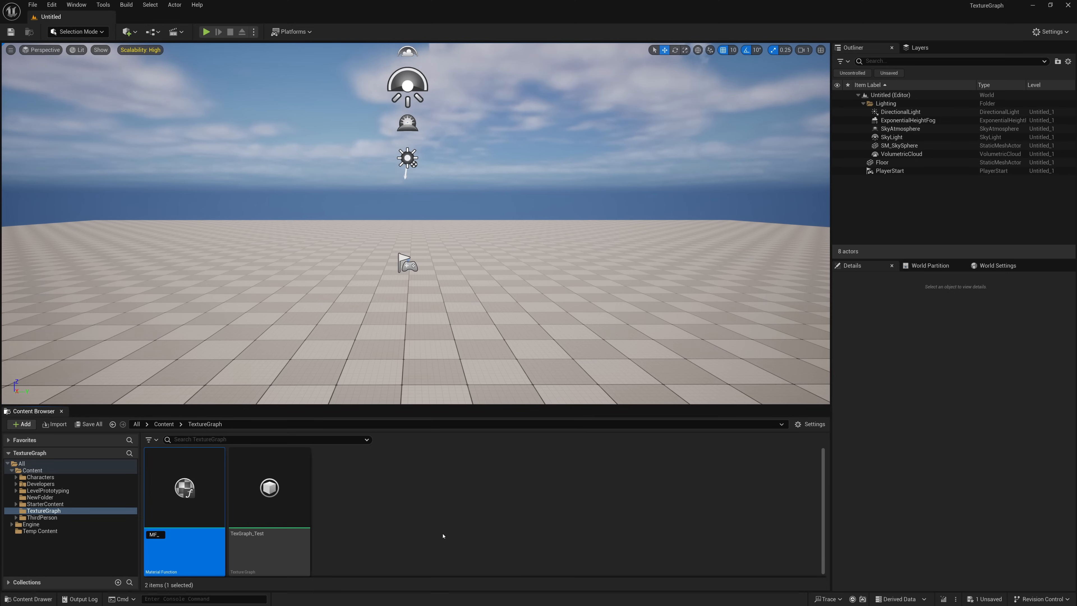
pyautogui.write('VerticalL')
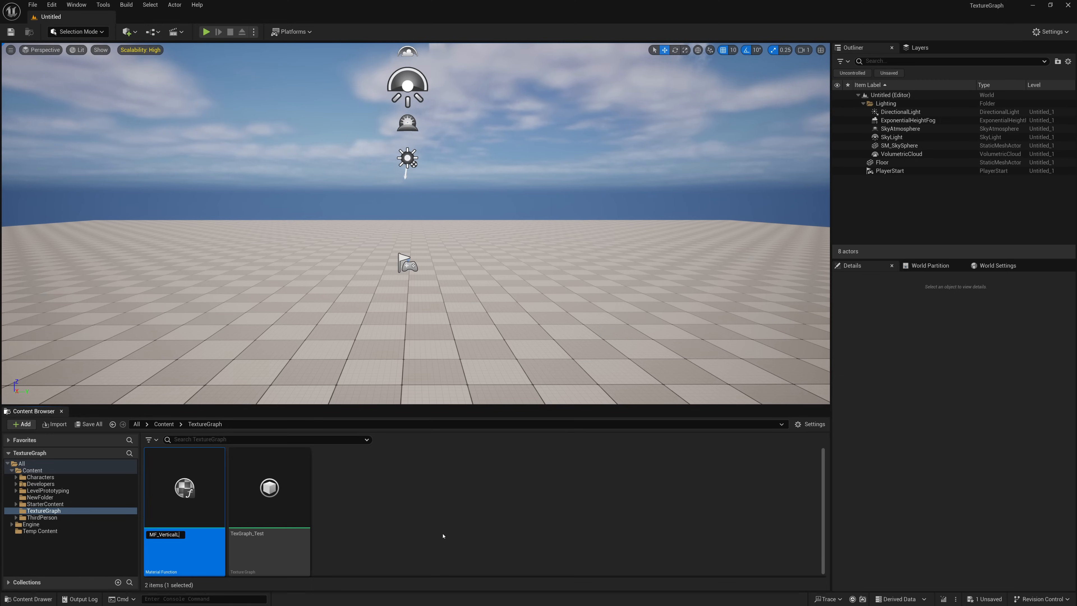
pyautogui.write('ines')
pyautogui.press('Return')
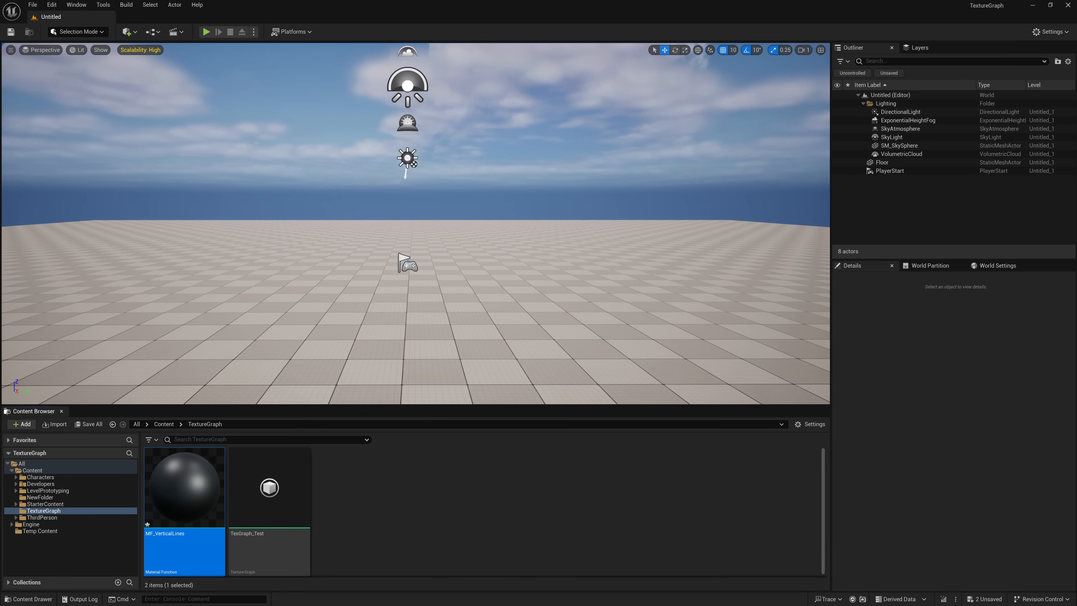
# - Open the MF_VerticalLines function and add a function input node well before the Output Result node
pyautogui.doubleClick(202, 484)
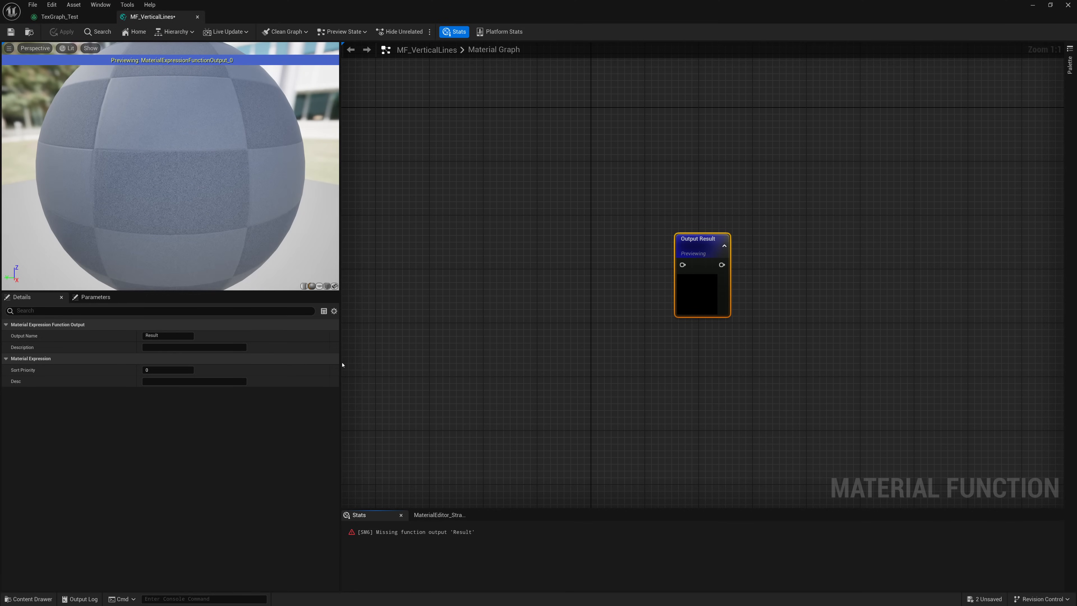
pyautogui.moveTo(343, 364); pyautogui.dragTo(237, 364)
pyautogui.moveTo(442, 362); pyautogui.dragTo(619, 349, button='right')
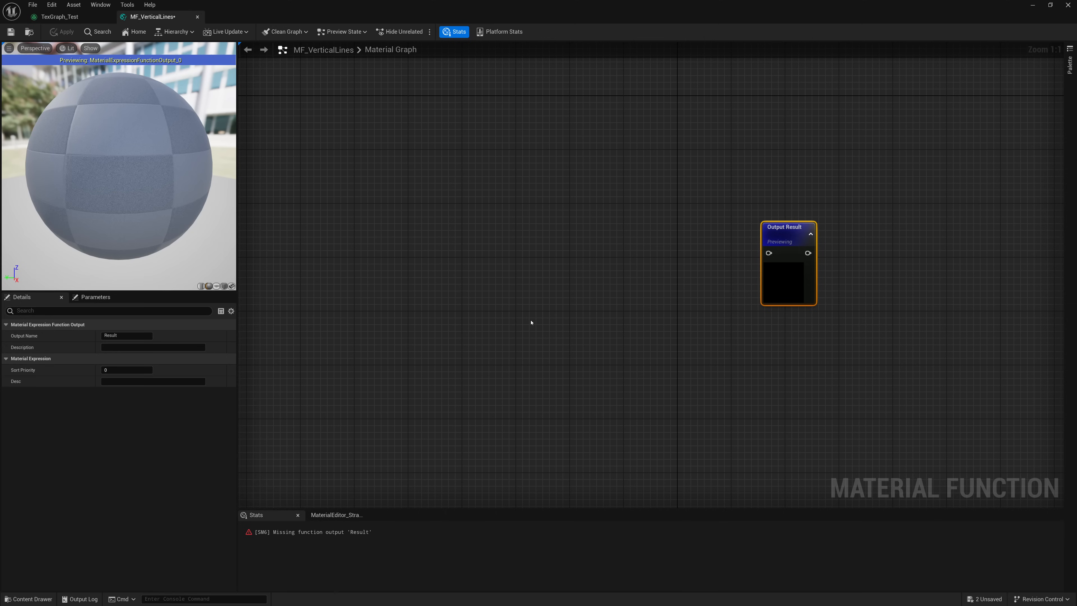
pyautogui.rightClick(487, 256)
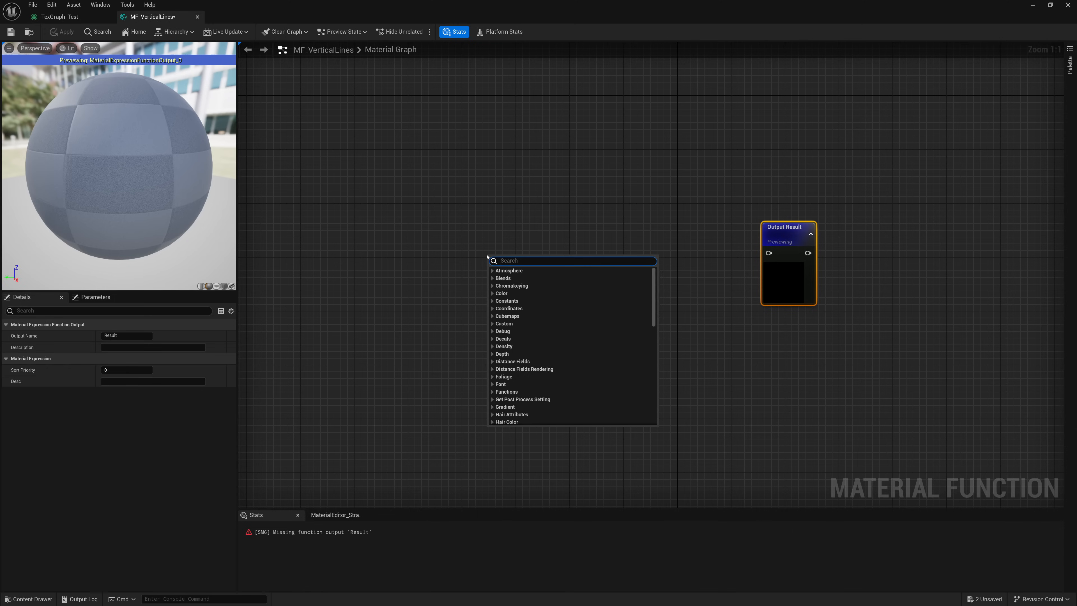
pyautogui.write('Input')
pyautogui.press('Return')
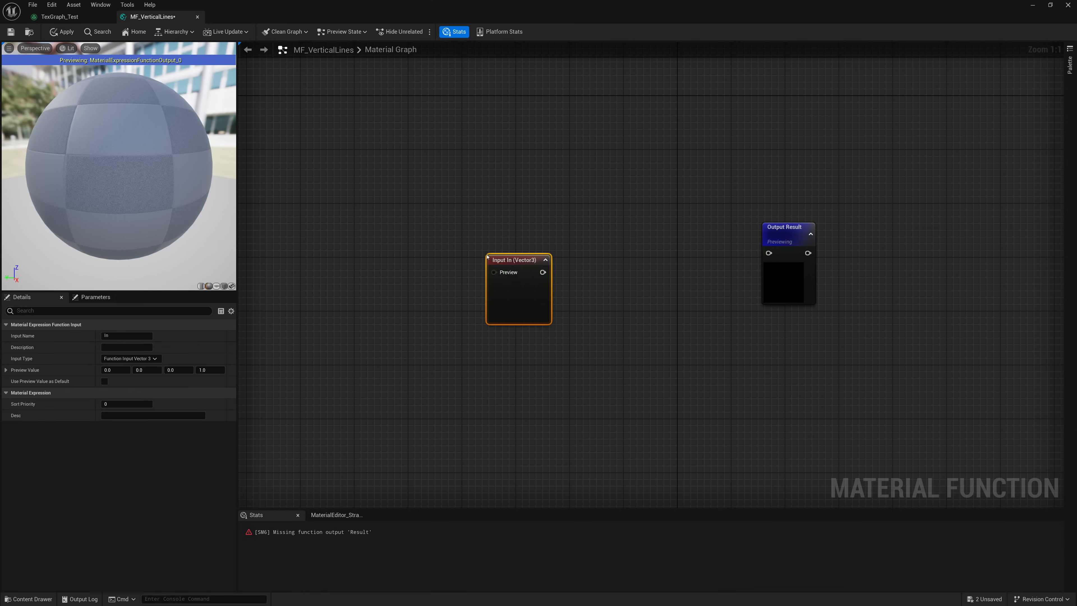
pyautogui.moveTo(505, 302); pyautogui.dragTo(507, 286)
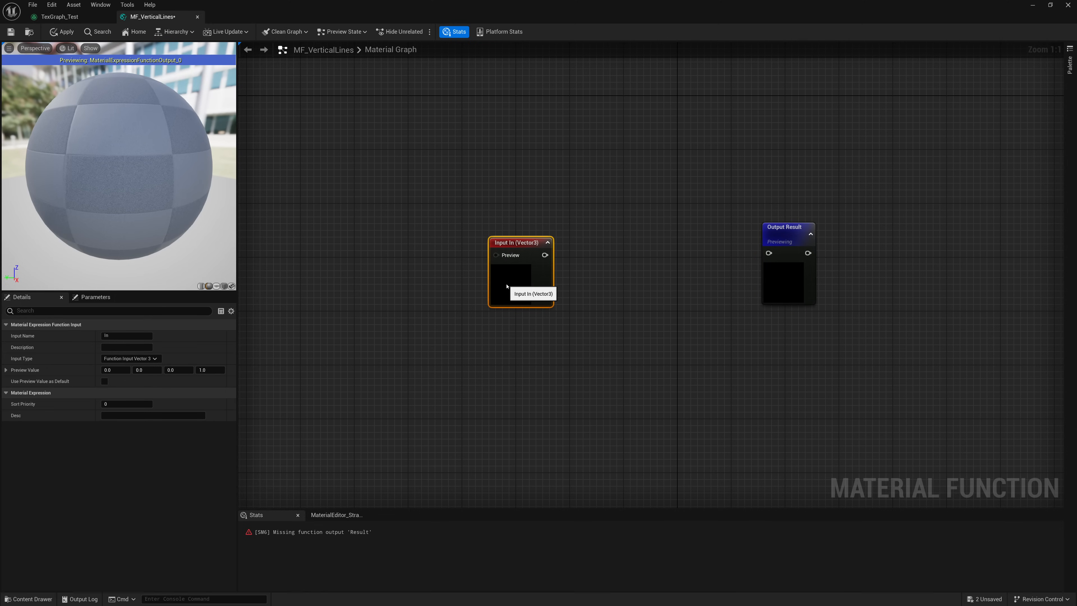
# - Name the function input lineAmount, set its type to Function Input Scalar, and level the Output Result node with it
pyautogui.click(136, 336)
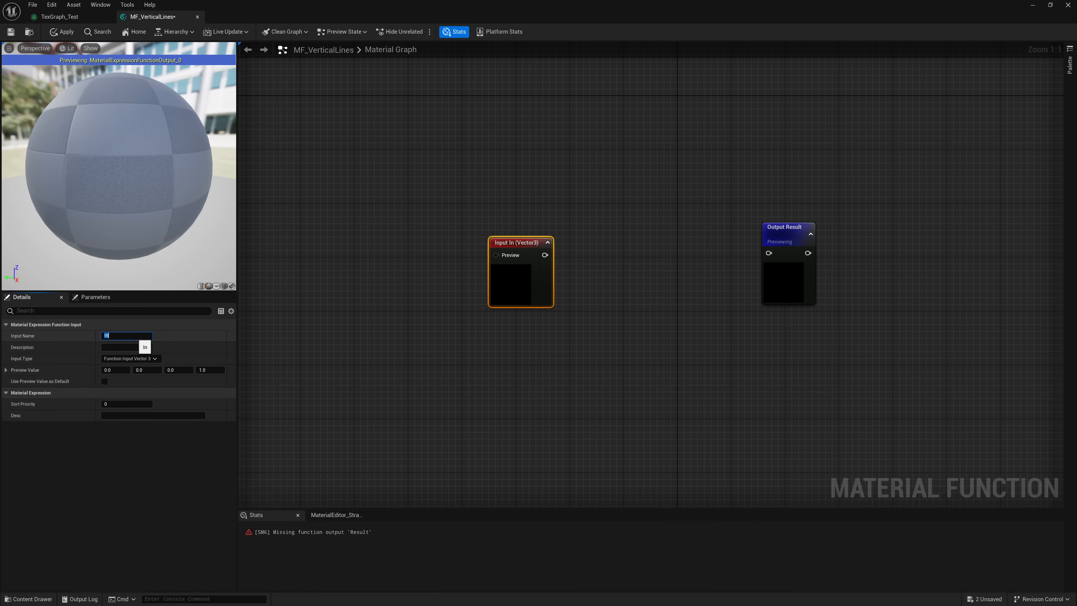
pyautogui.write('lineAmount')
pyautogui.press('Return')
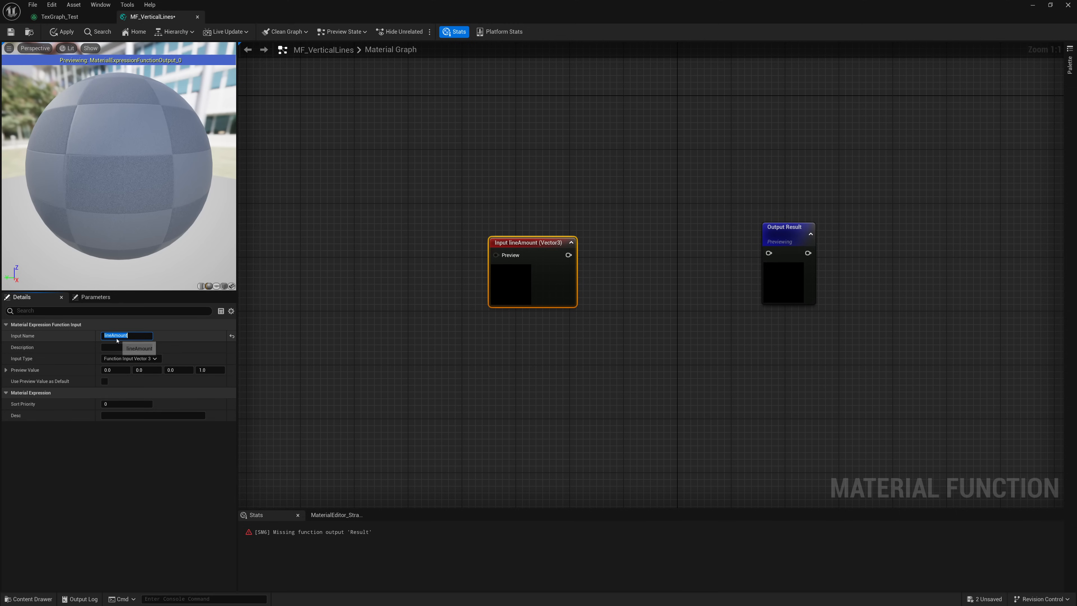
pyautogui.click(123, 359)
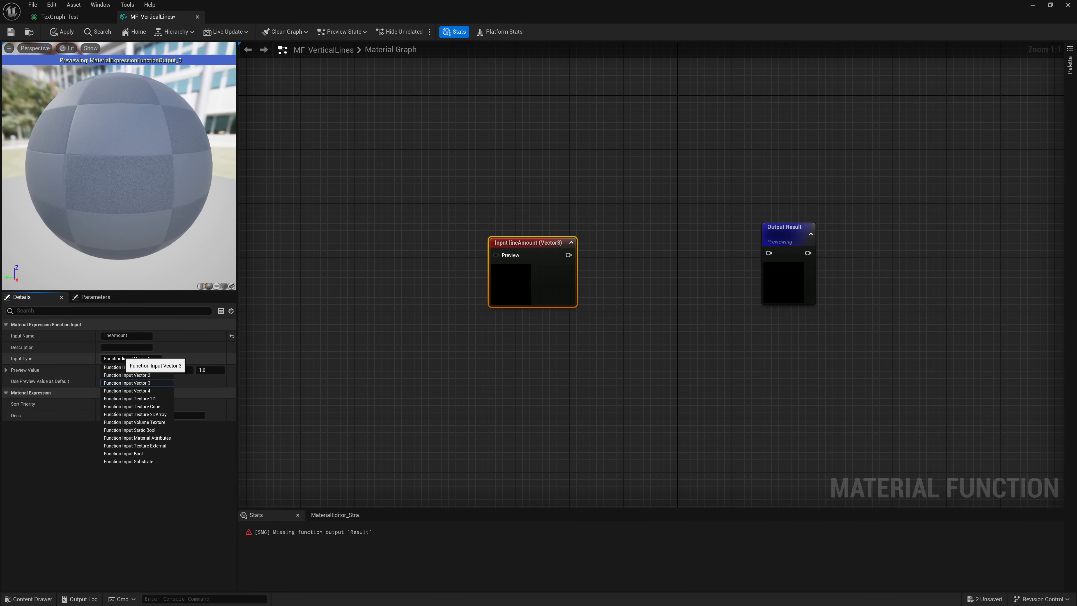
pyautogui.click(131, 367)
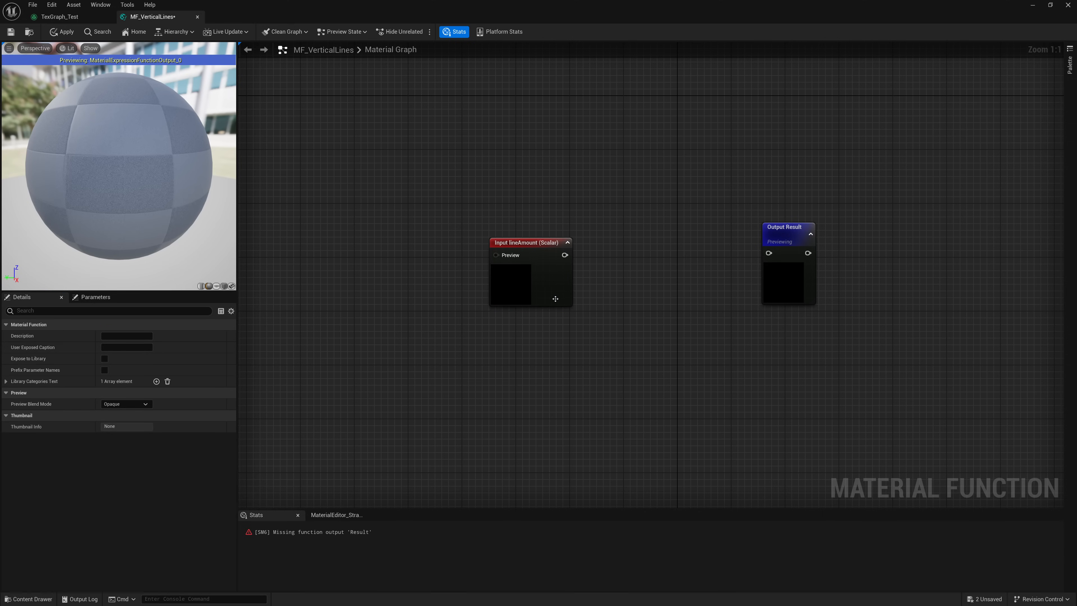
pyautogui.moveTo(553, 299); pyautogui.dragTo(526, 299)
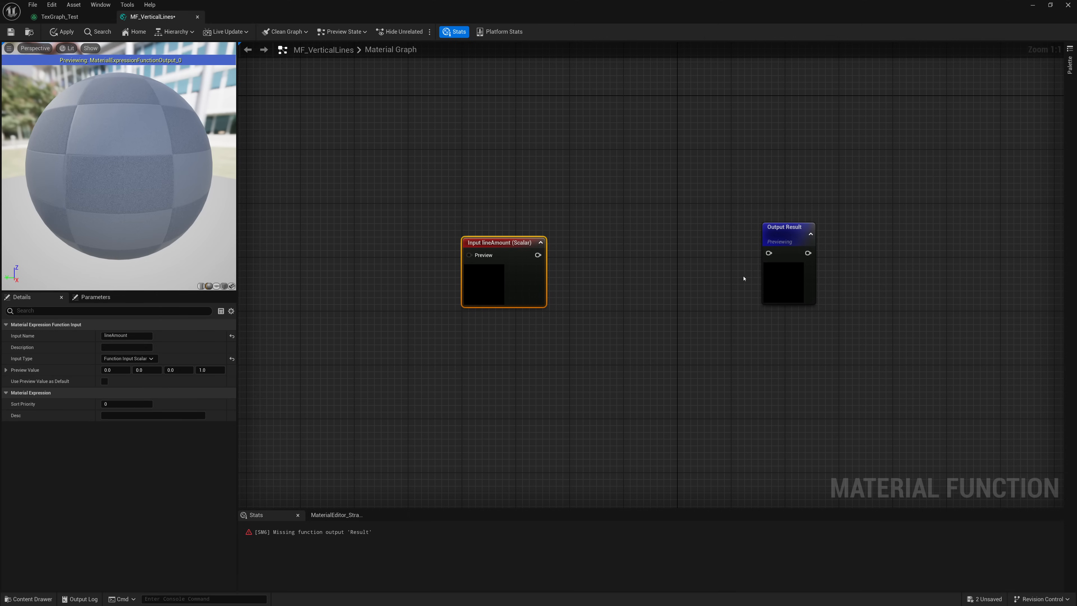
pyautogui.moveTo(779, 280); pyautogui.dragTo(775, 281)
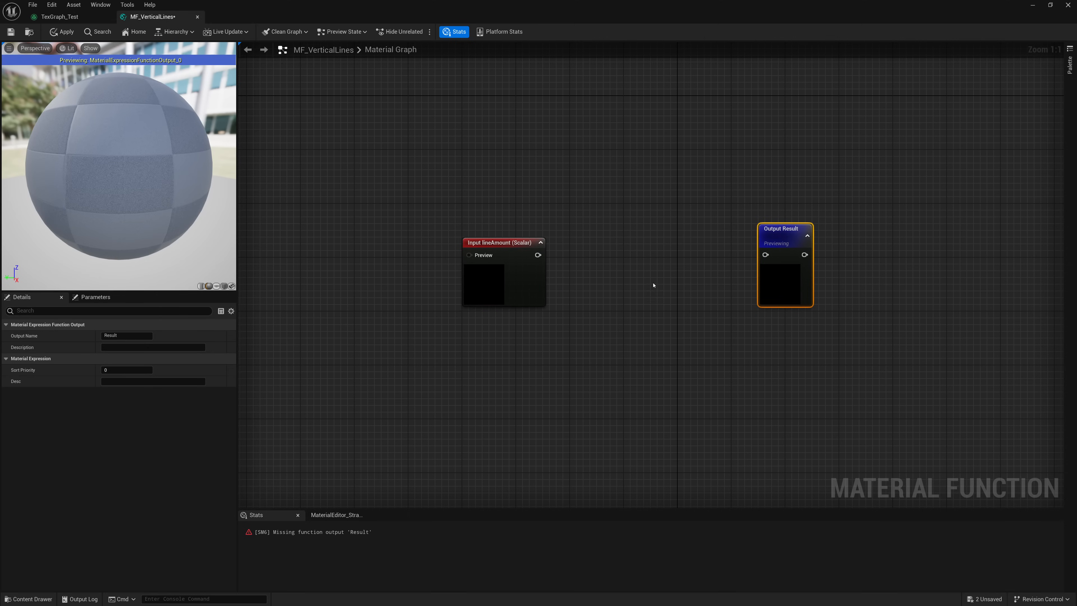
# - Add a Custom expression node and space it between the lineAmount input and the Output Result node
pyautogui.rightClick(589, 260)
pyautogui.write('custom')
pyautogui.press('Return')
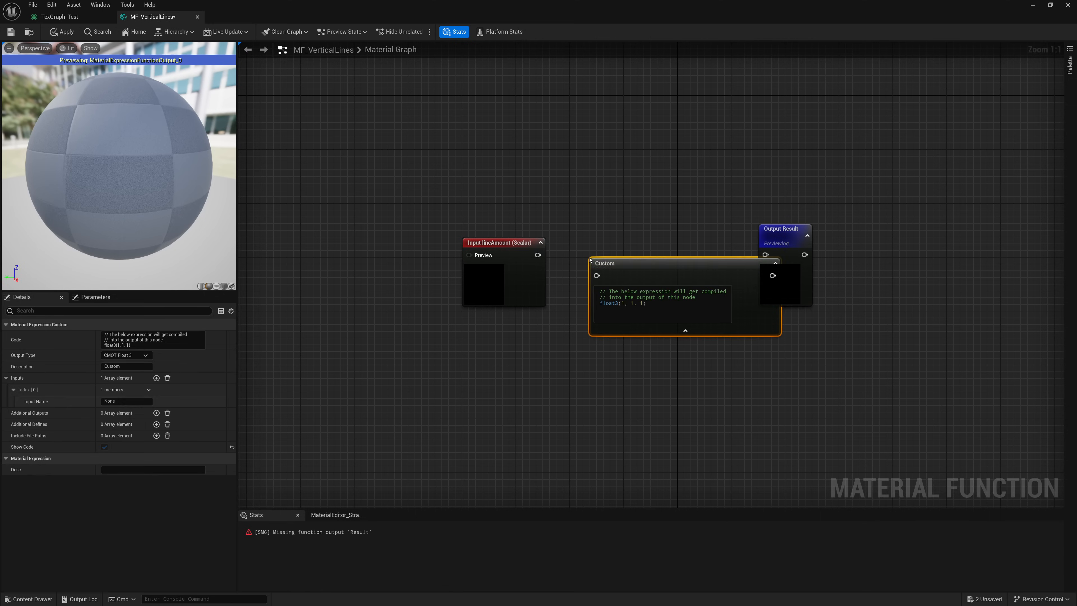
pyautogui.moveTo(784, 236); pyautogui.dragTo(852, 249)
pyautogui.moveTo(718, 266); pyautogui.dragTo(699, 245)
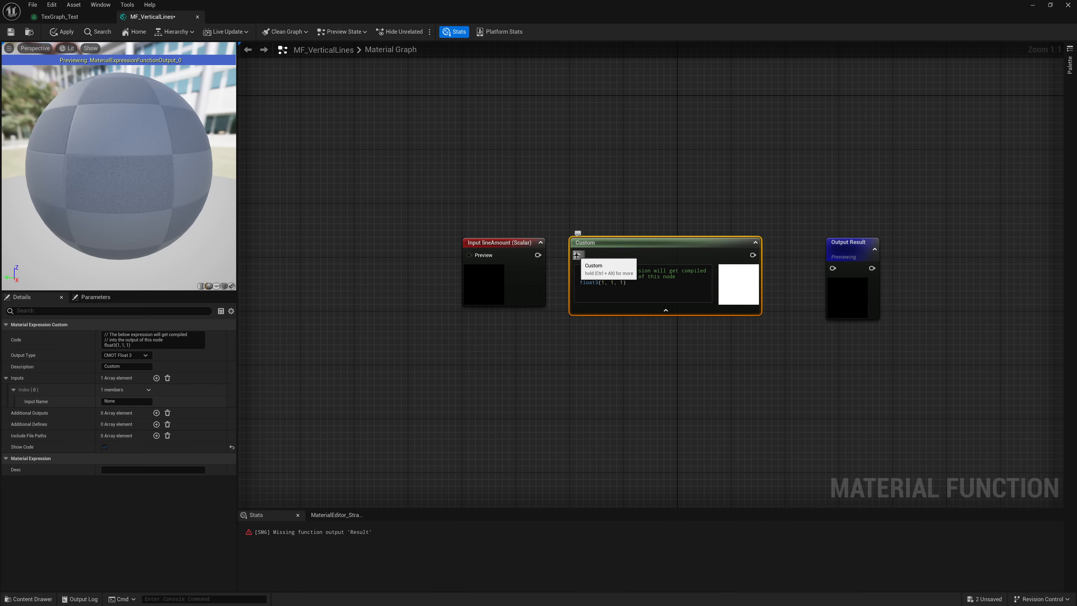
pyautogui.moveTo(512, 255)
pyautogui.mouseDown()
pyautogui.moveTo(489, 240)
pyautogui.moveTo(518, 248)
pyautogui.moveTo(496, 267)
pyautogui.moveTo(517, 267)
pyautogui.moveTo(508, 267)
pyautogui.mouseUp()
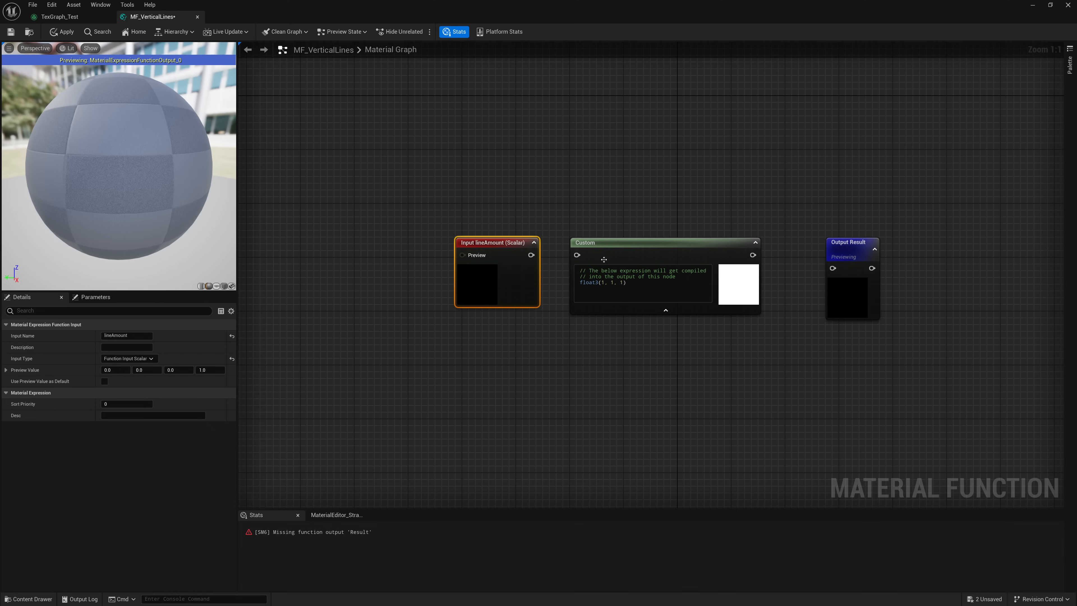
pyautogui.moveTo(603, 260)
pyautogui.mouseDown()
pyautogui.moveTo(615, 259)
pyautogui.moveTo(593, 259)
pyautogui.mouseUp()
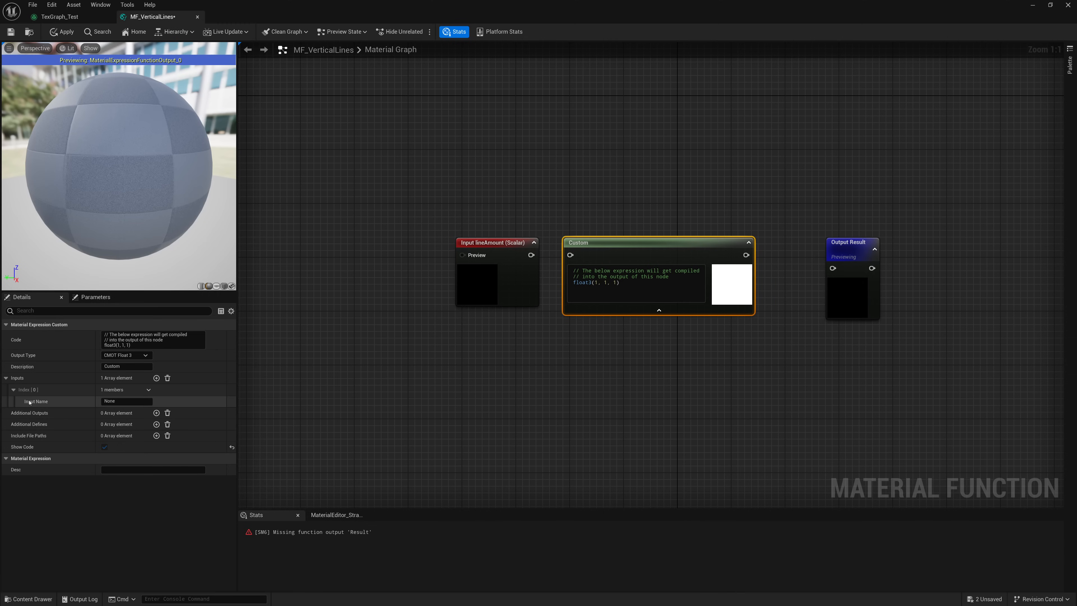
# - Name the Custom node's input "input" and connect the lineAmount output to it
pyautogui.click(125, 403)
pyautogui.write('input')
pyautogui.press('Return')
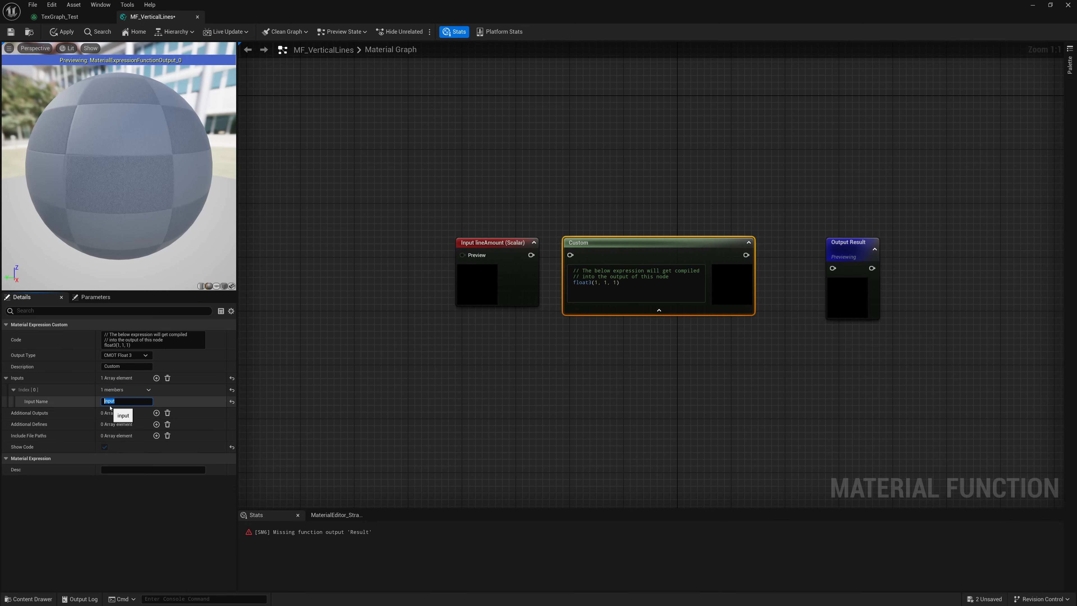
pyautogui.moveTo(570, 255); pyautogui.dragTo(531, 256)
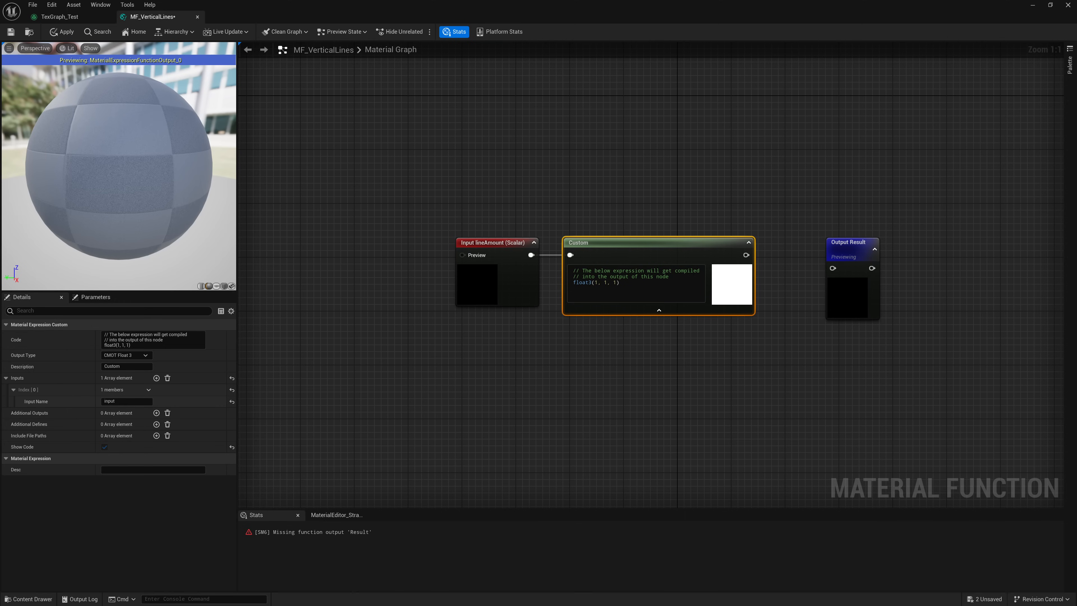
# - Replace the Custom node's code with "return float(sin(uv.x * input))"
pyautogui.click(643, 289)
pyautogui.hotkey('ctrl', 'a')
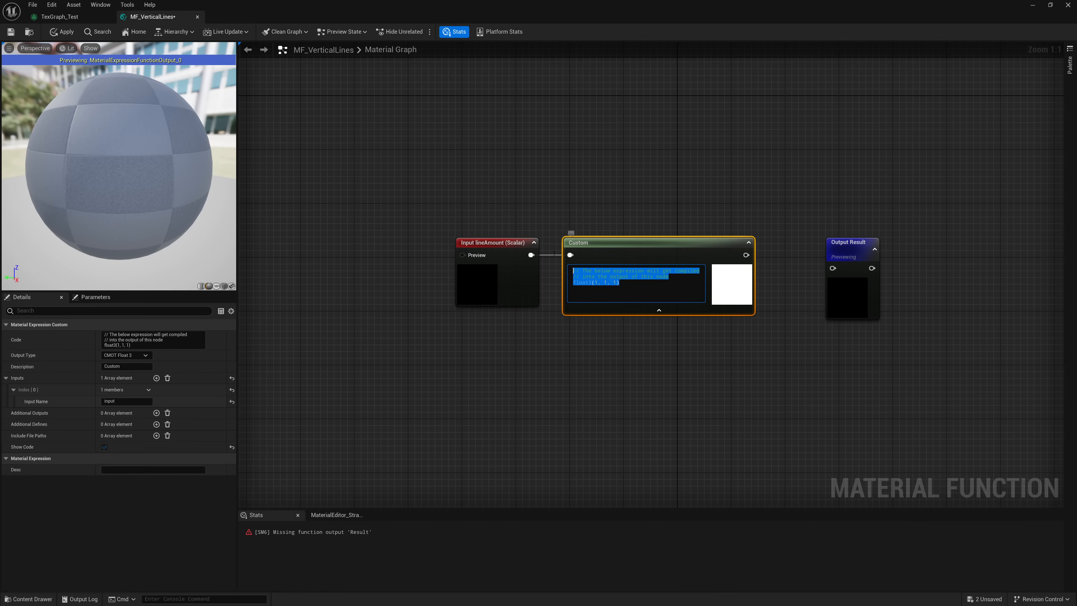
pyautogui.press('BackSpace')
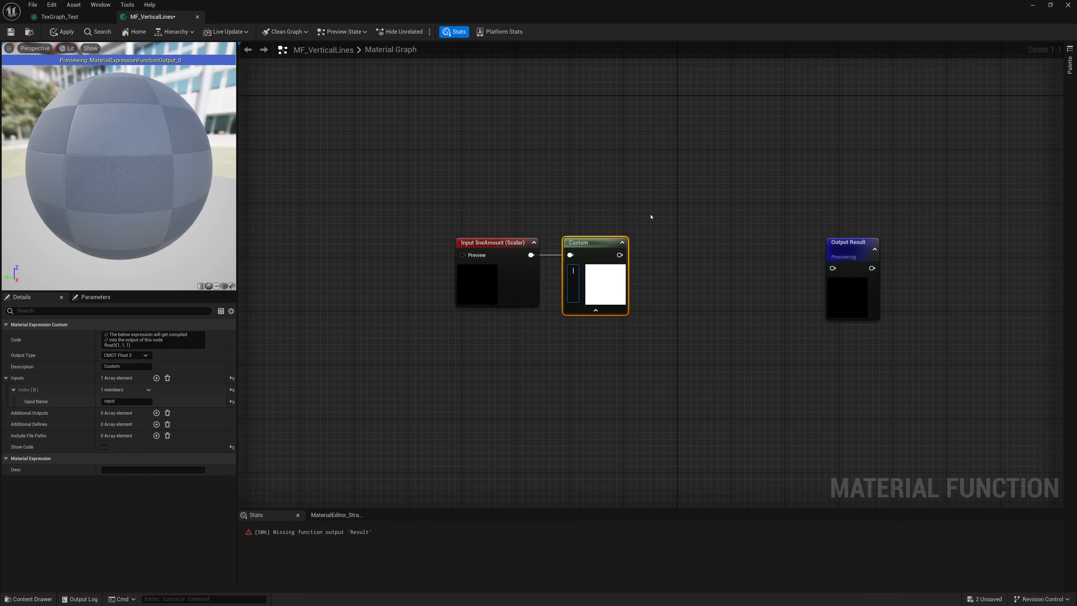
pyautogui.write('return')
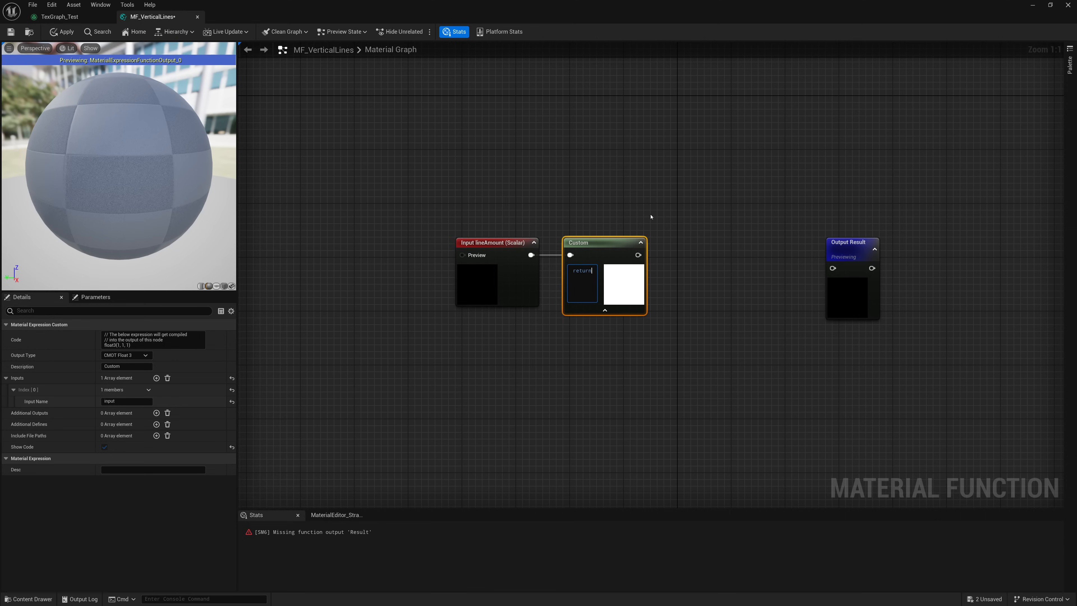
pyautogui.write(' float')
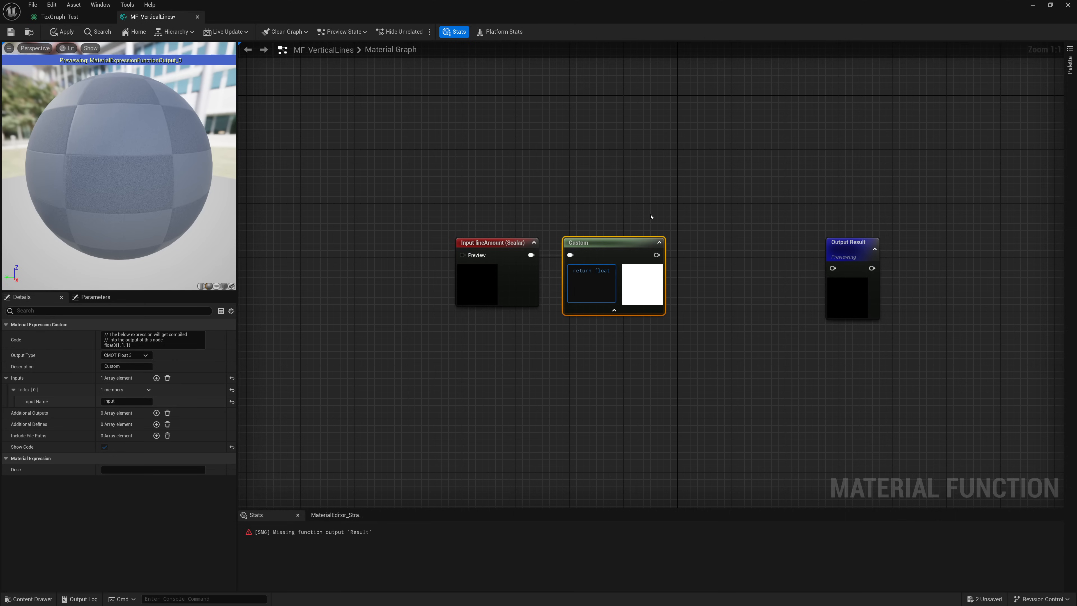
pyautogui.write('(sin')
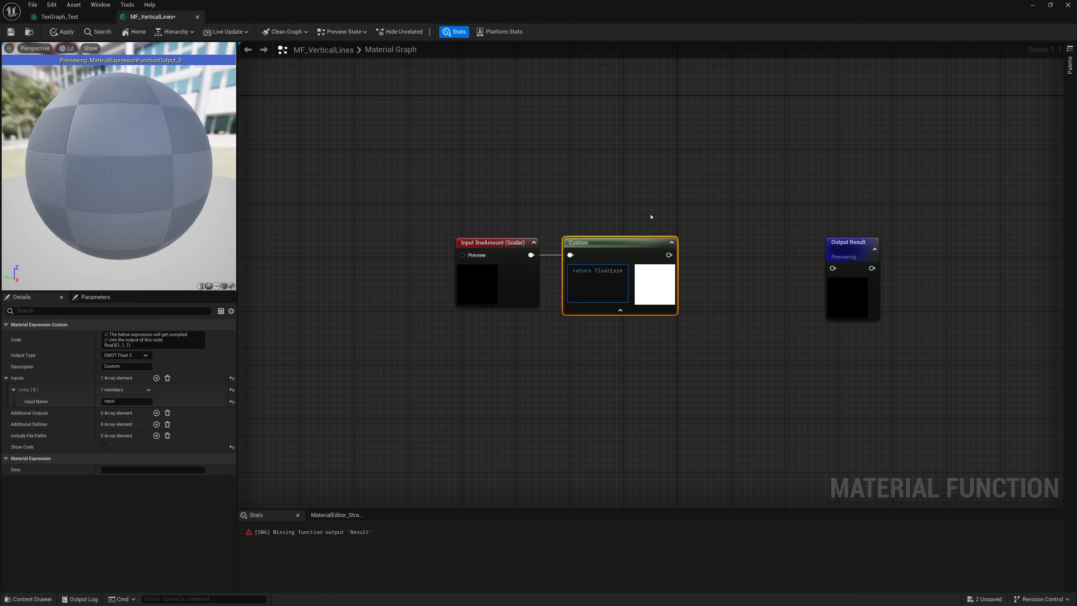
pyautogui.write('(')
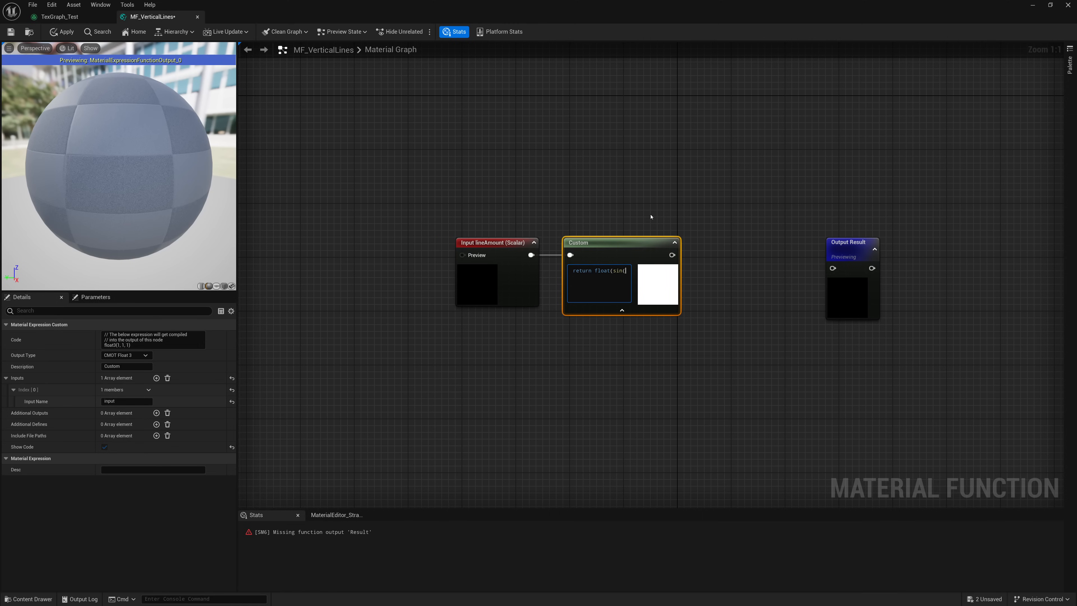
pyautogui.write('uv')
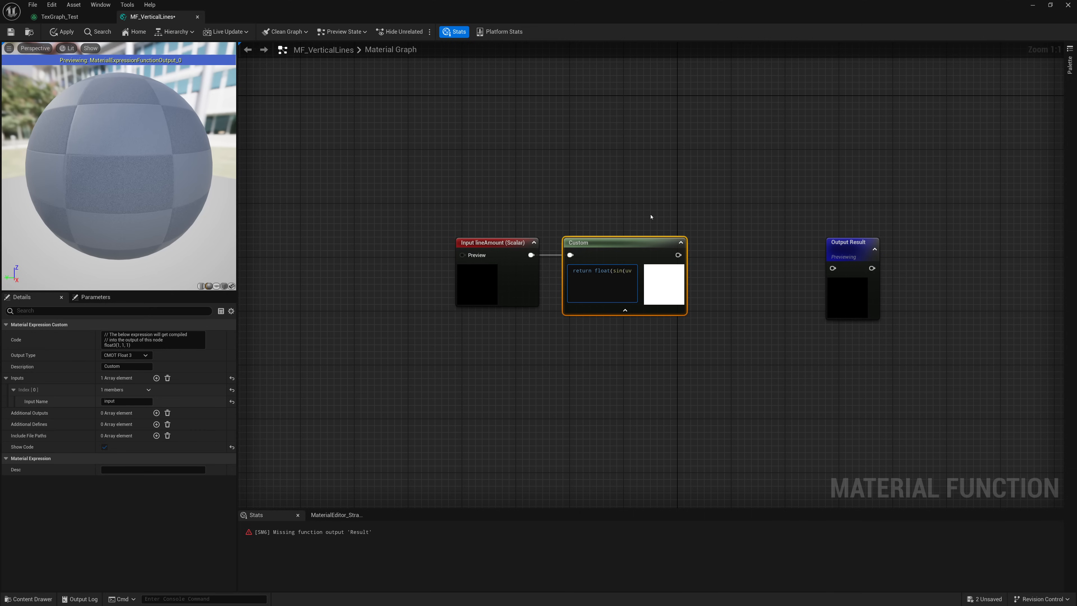
pyautogui.write('.x')
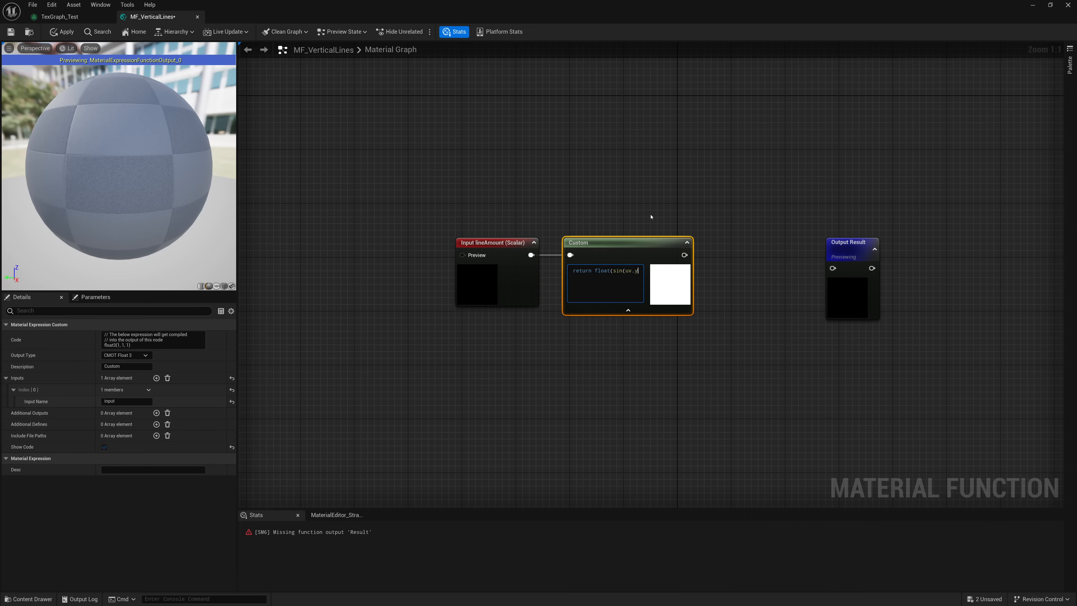
pyautogui.press('BackSpace')
pyautogui.write('x * input')
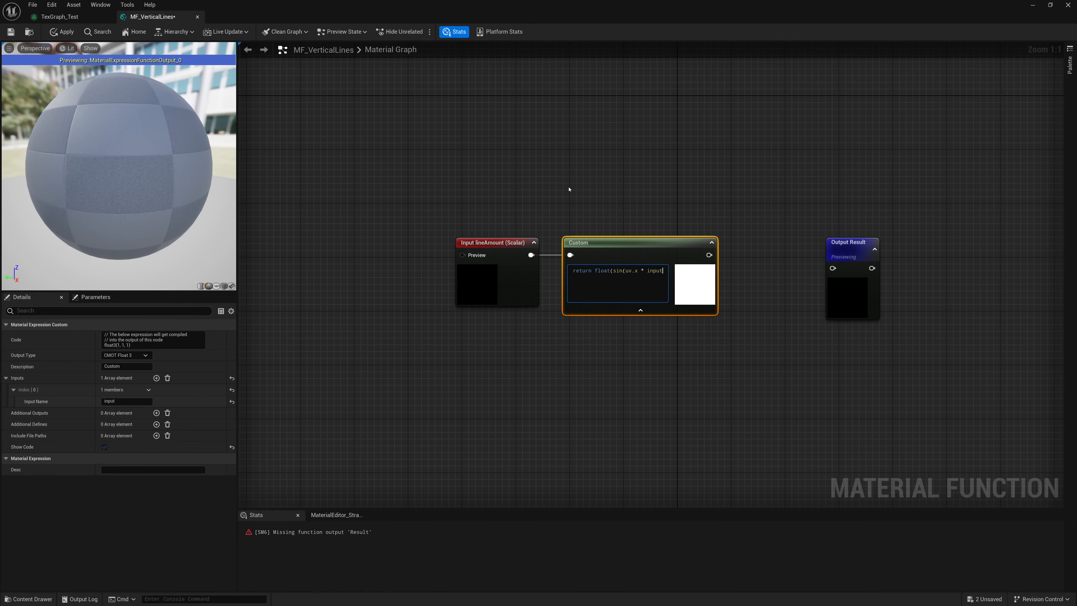
pyautogui.write('))')
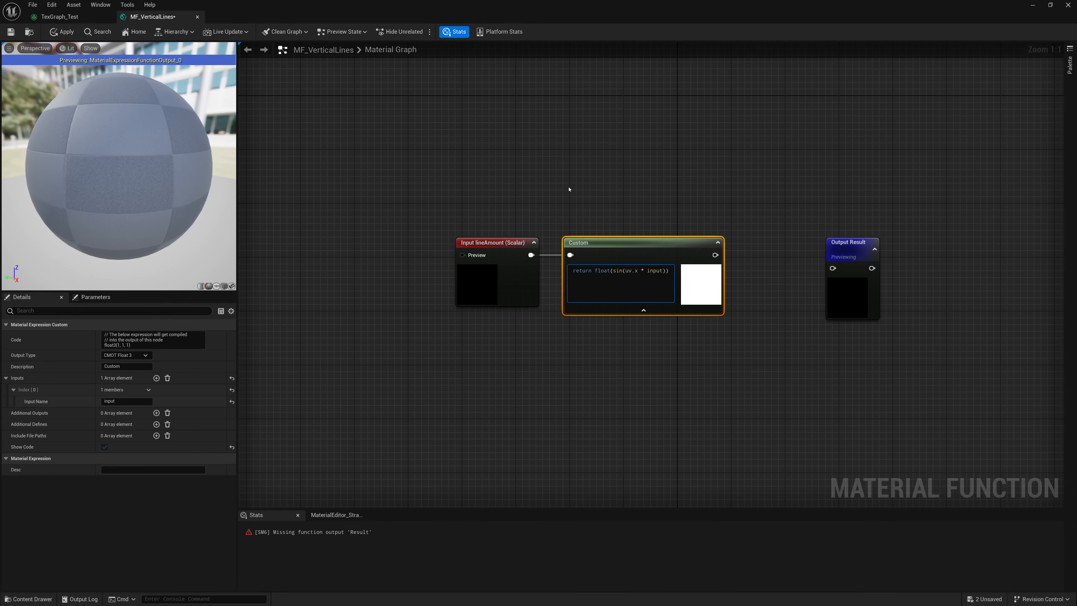
# - End the Custom node's code line with a semicolon and connect the node's output to Output Result
pyautogui.write(';')
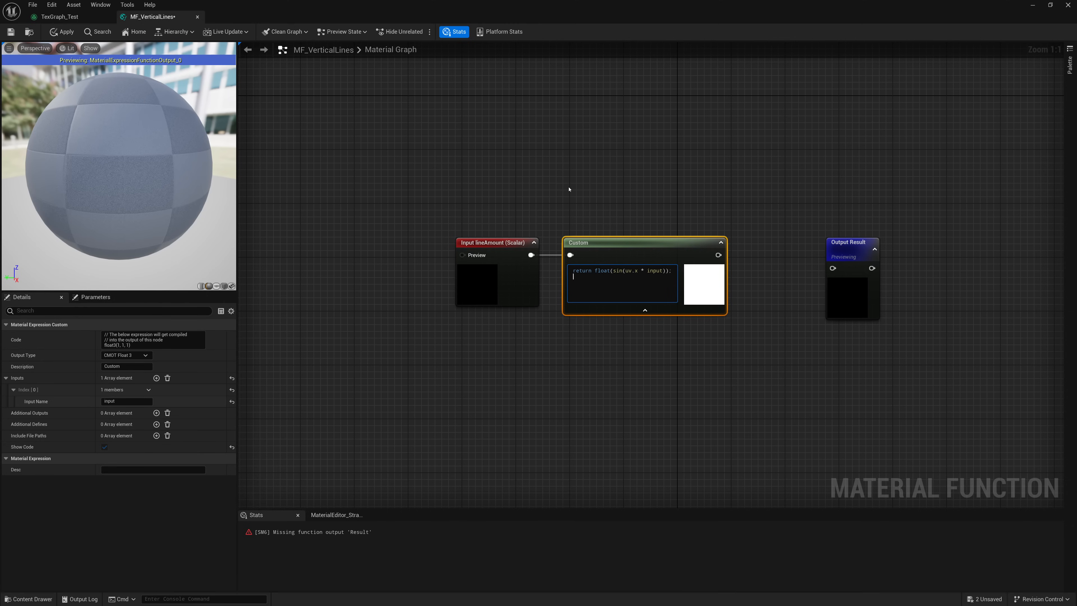
pyautogui.click(602, 196)
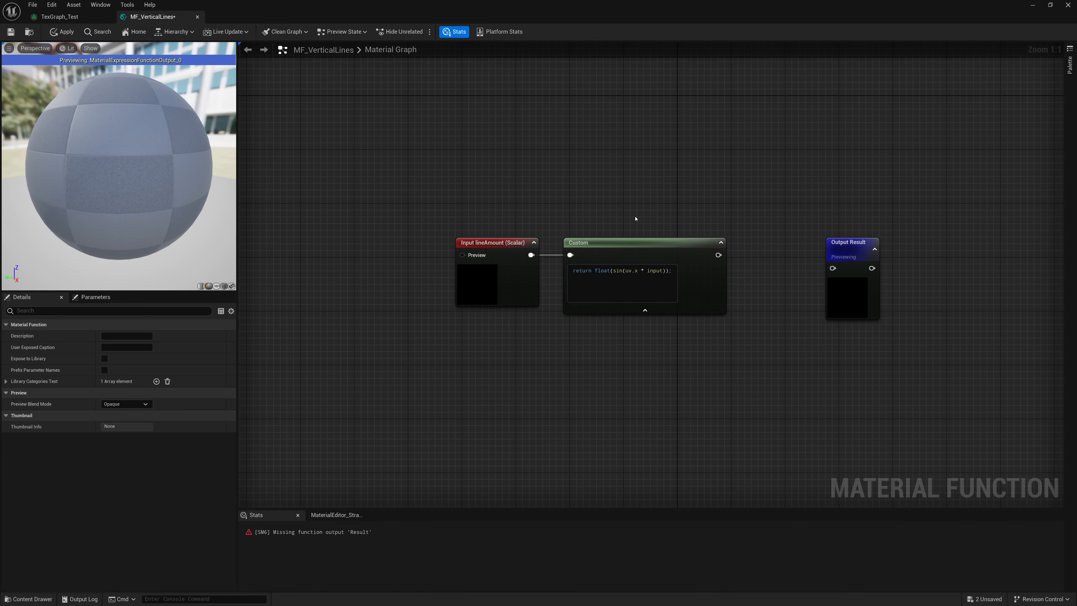
pyautogui.moveTo(718, 255); pyautogui.dragTo(783, 247)
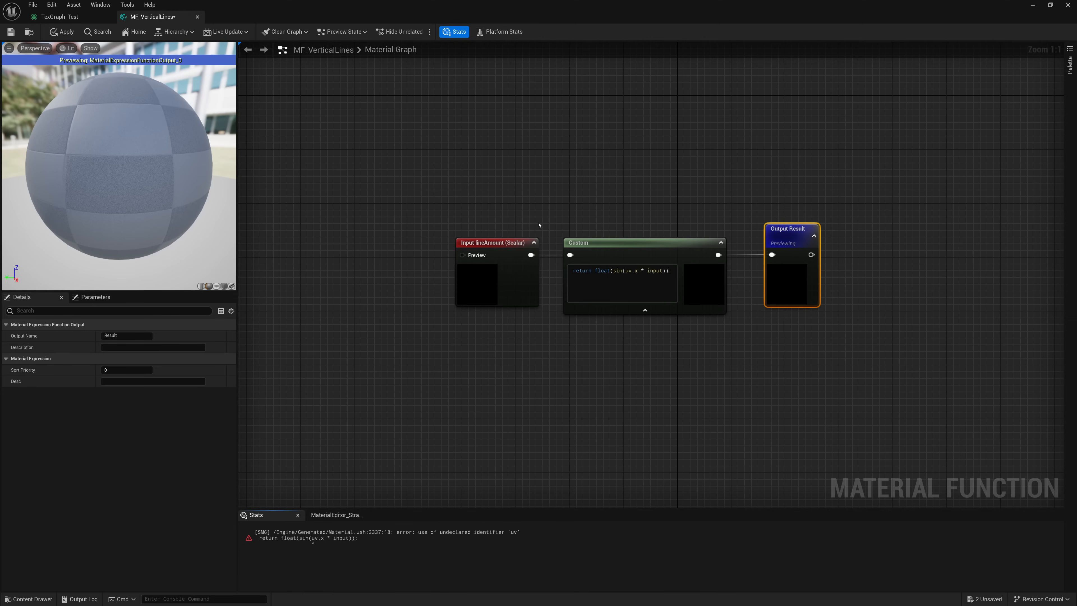
# - Add a second input named "uv" to the Custom node
pyautogui.click(593, 244)
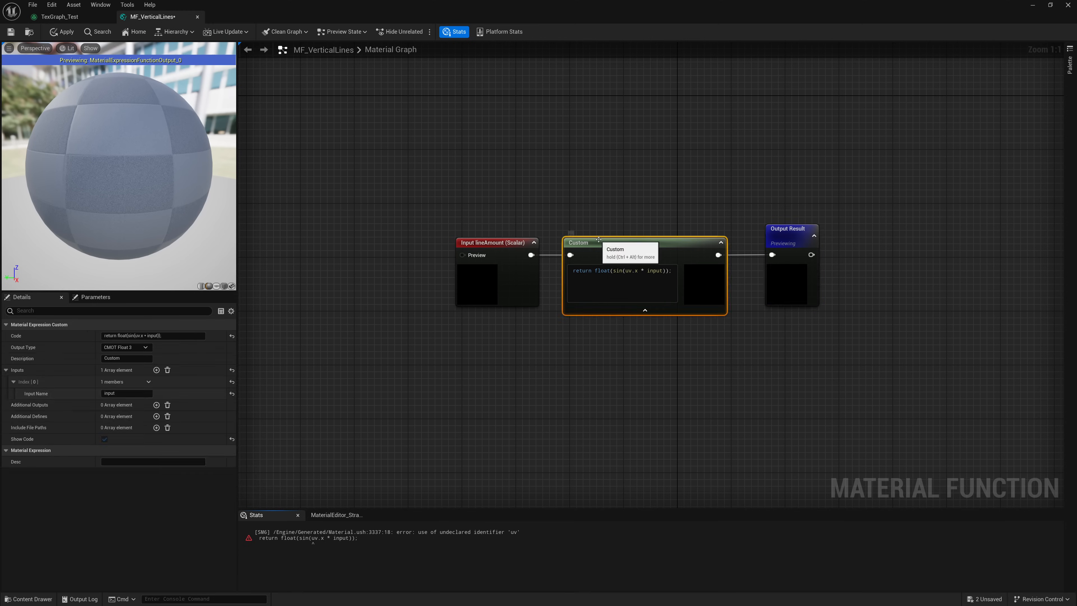
pyautogui.click(157, 370)
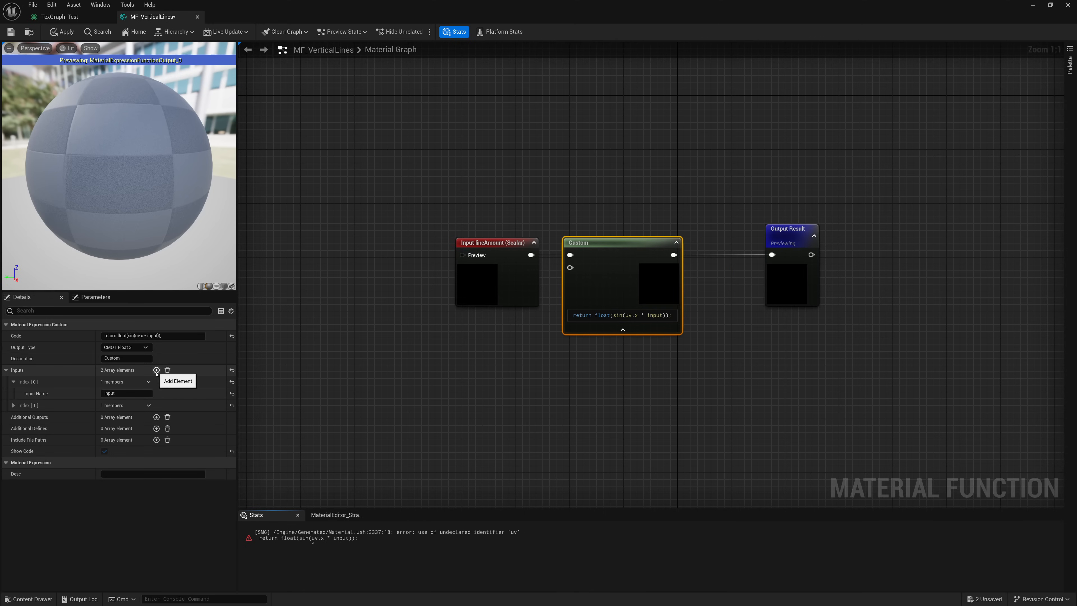
pyautogui.click(14, 405)
pyautogui.click(111, 417)
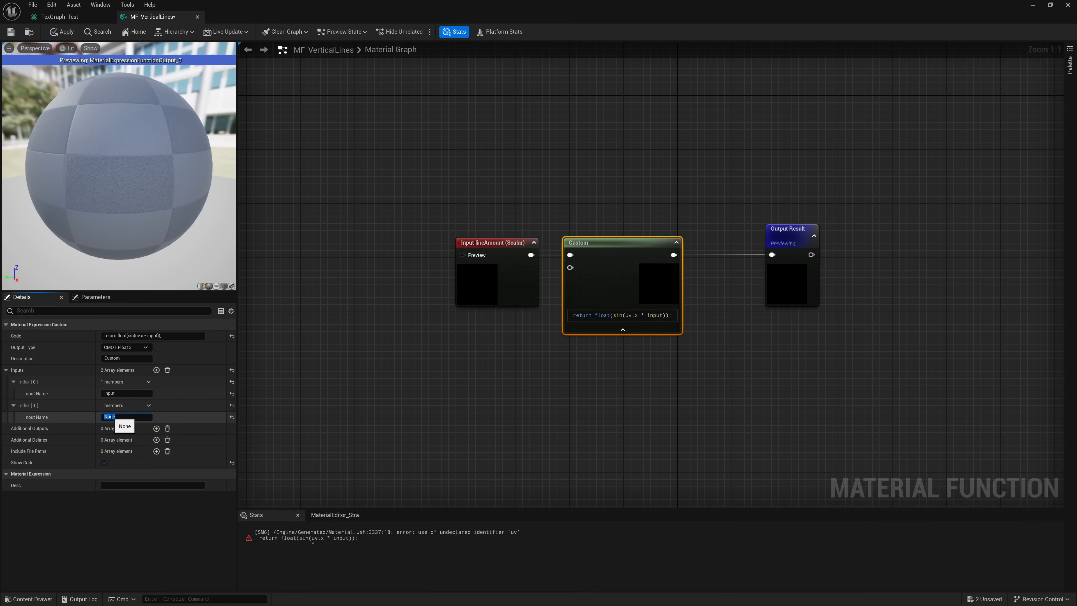
pyautogui.write('uv')
pyautogui.press('Return')
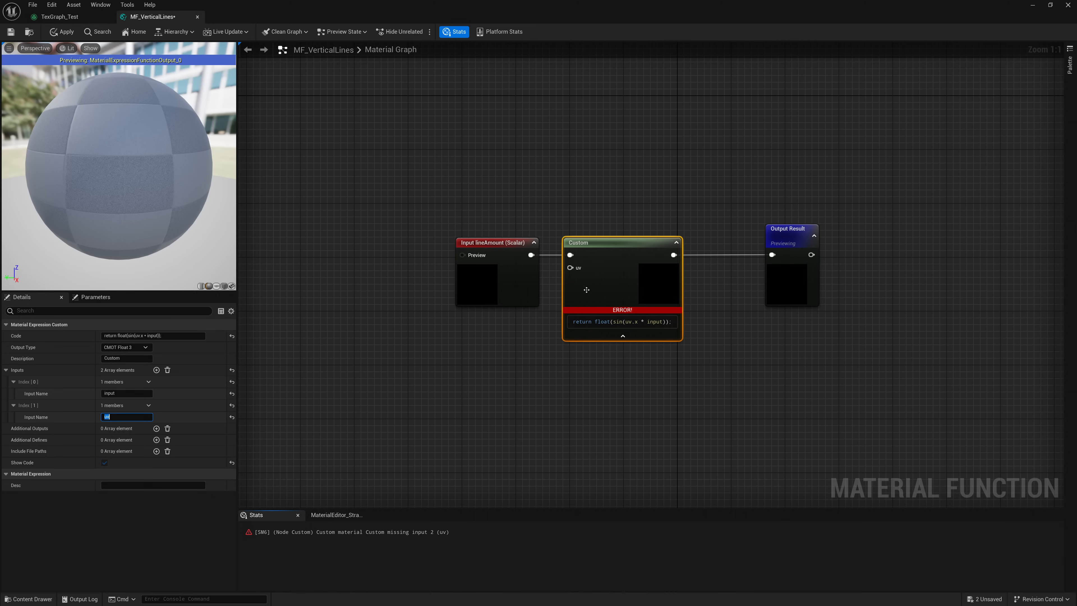
# - Add a TextureCoordinate node feeding the Custom node's uv input
pyautogui.moveTo(570, 268); pyautogui.dragTo(493, 338)
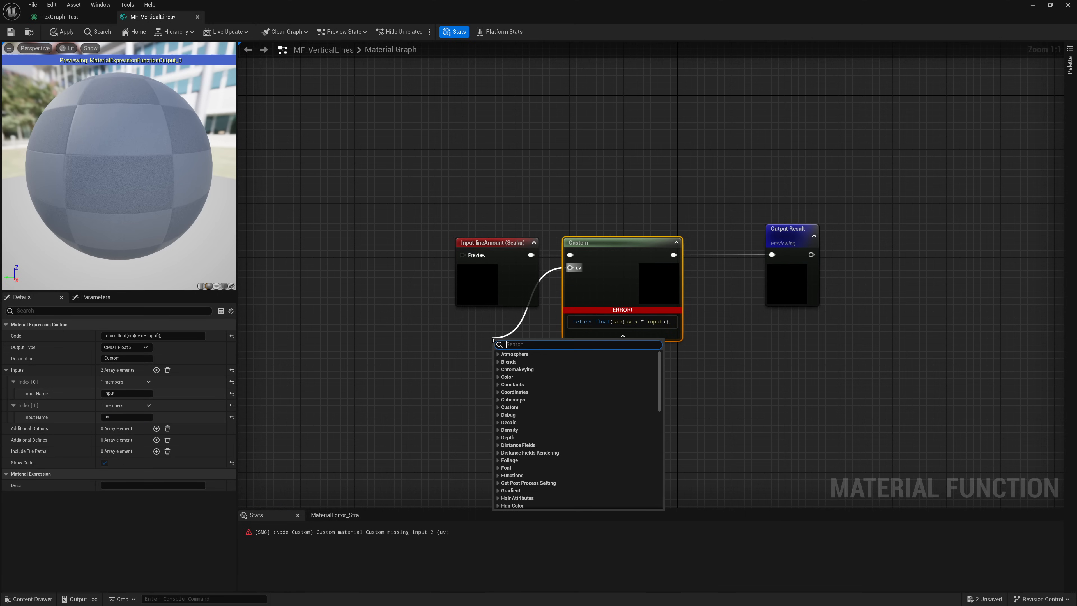
pyautogui.write('TextureC')
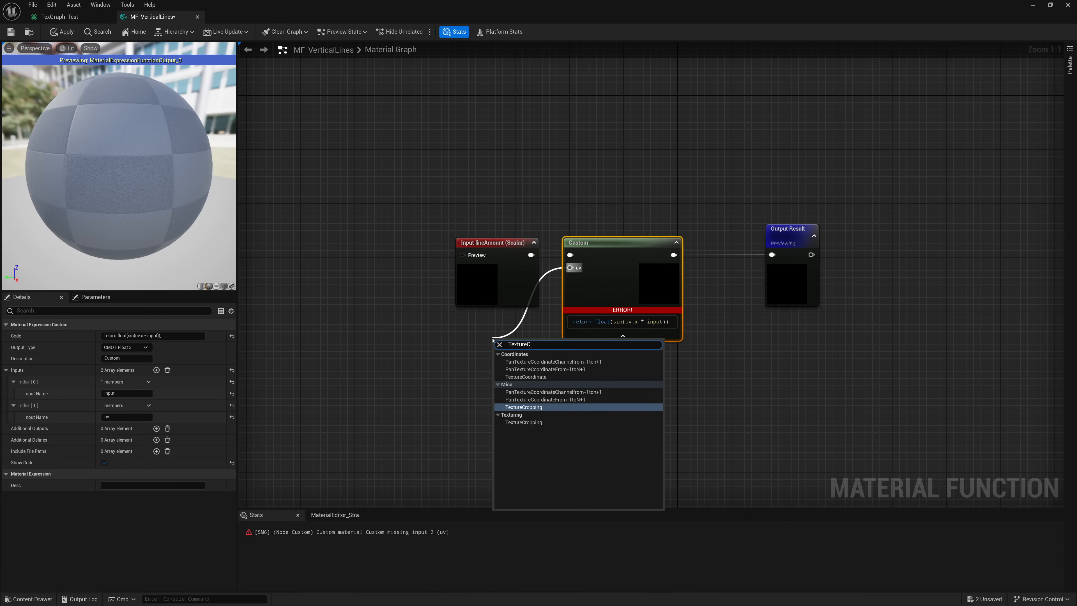
pyautogui.write('oor')
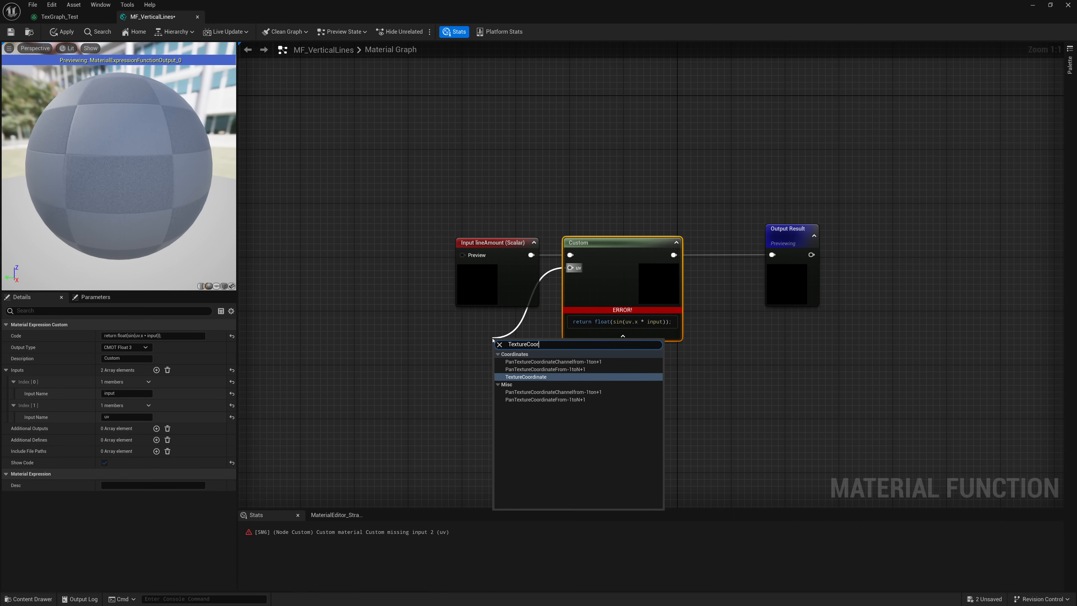
pyautogui.press('Return')
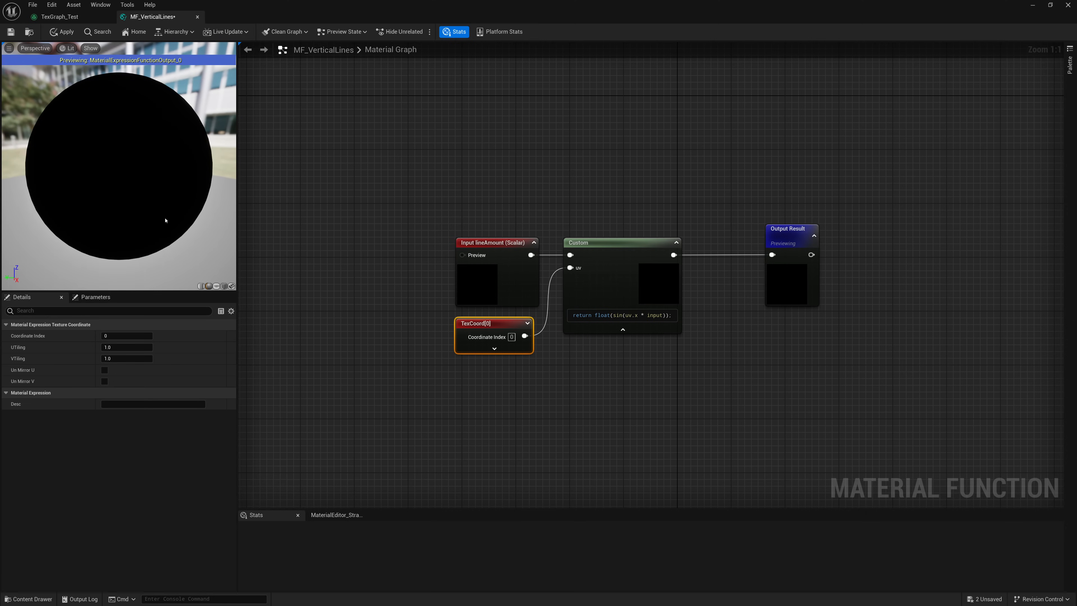
# - Switch the preview mesh to a plane and try lineAmount preview values of 5, 10 and 50
pyautogui.click(216, 285)
pyautogui.click(495, 273)
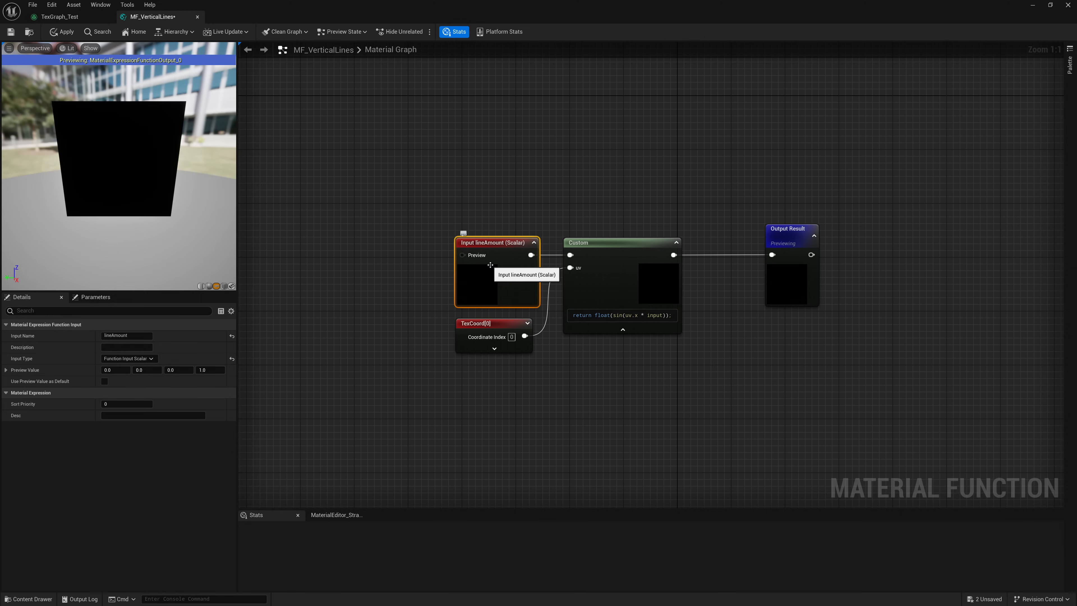
pyautogui.click(112, 372)
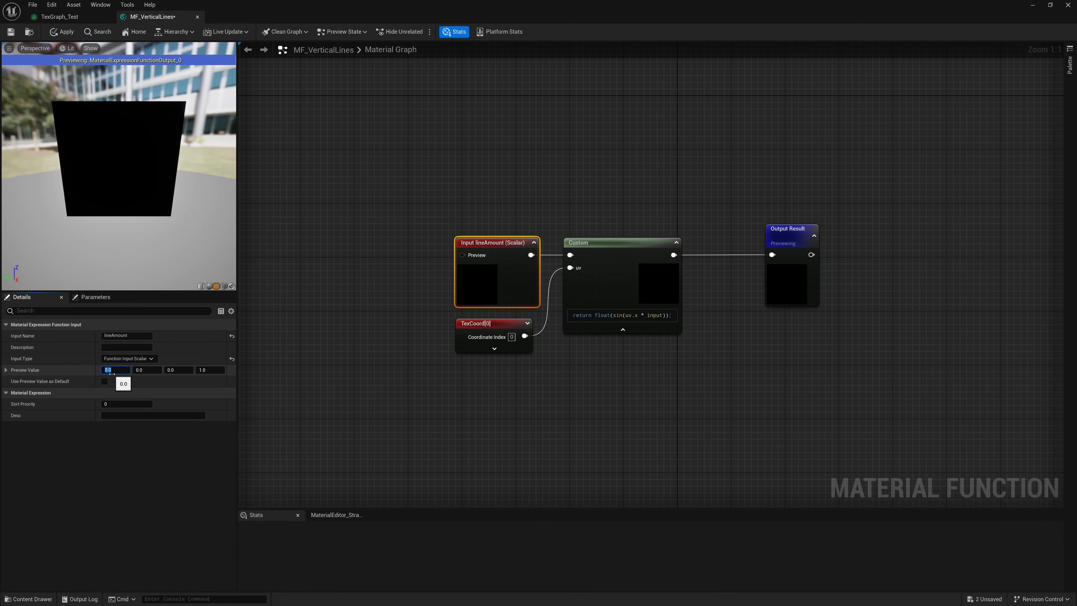
pyautogui.write('5')
pyautogui.press('Return')
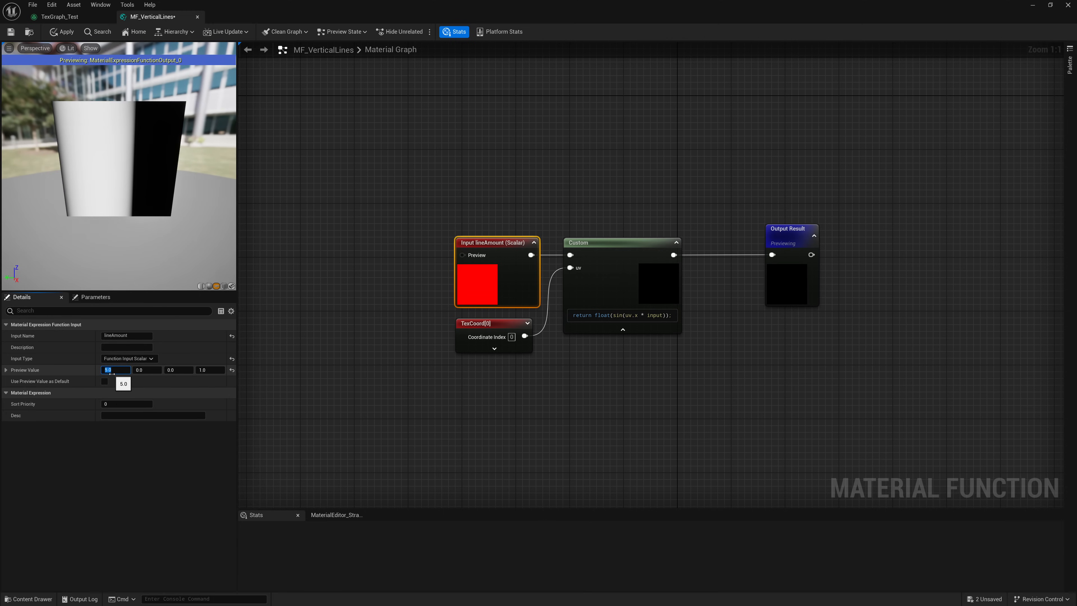
pyautogui.write('10')
pyautogui.press('Return')
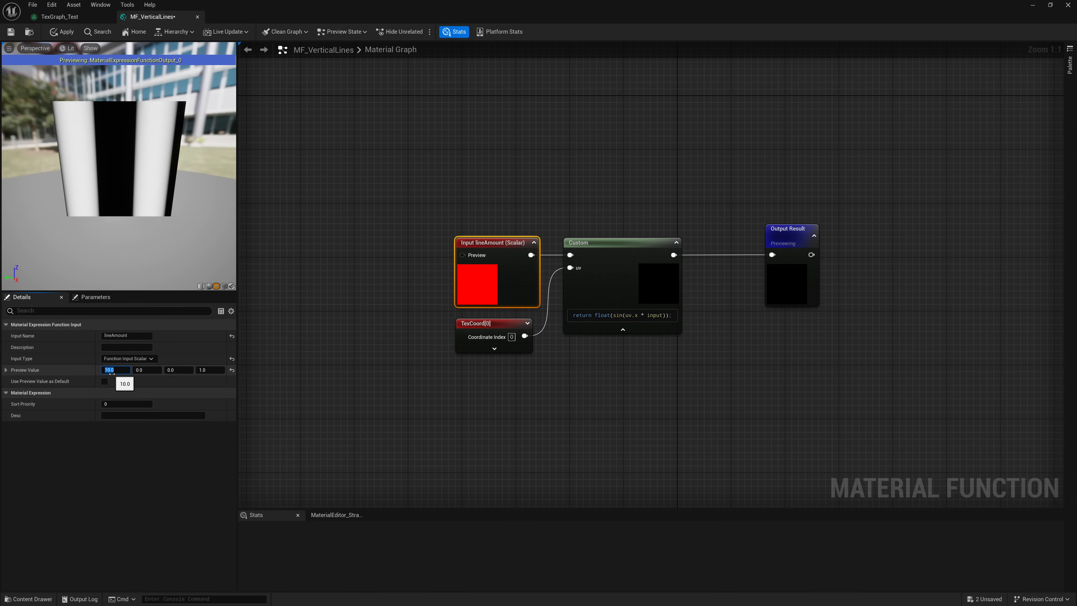
pyautogui.write('50')
pyautogui.press('Return')
pyautogui.moveTo(123, 241); pyautogui.dragTo(132, 195)
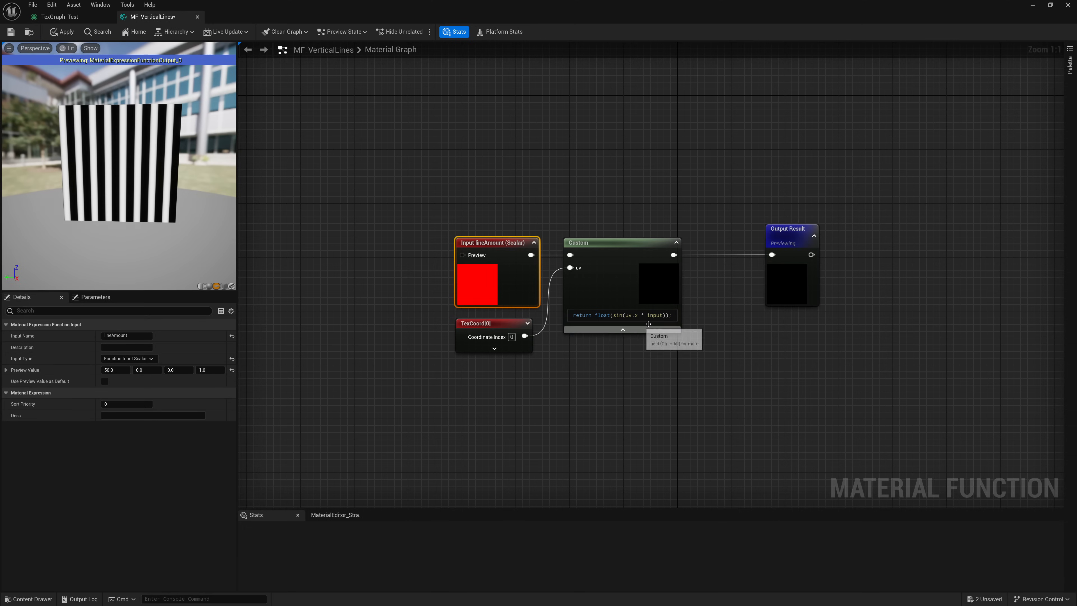
# - Try a lineAmount preview value of 20, and settle on 100
pyautogui.click(115, 370)
pyautogui.write('20')
pyautogui.press('Return')
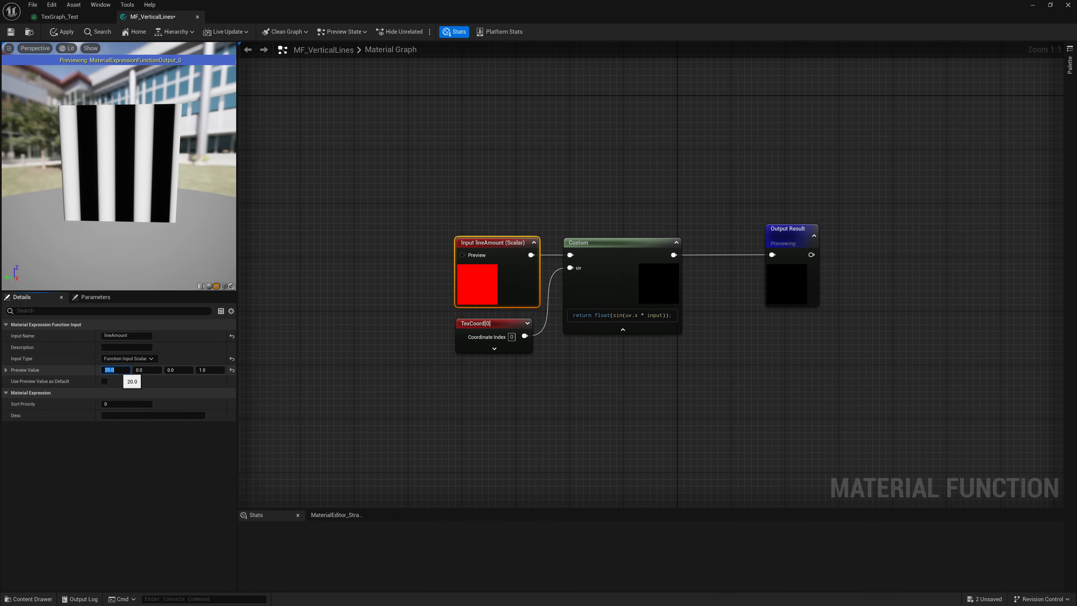
pyautogui.write('100')
pyautogui.press('Return')
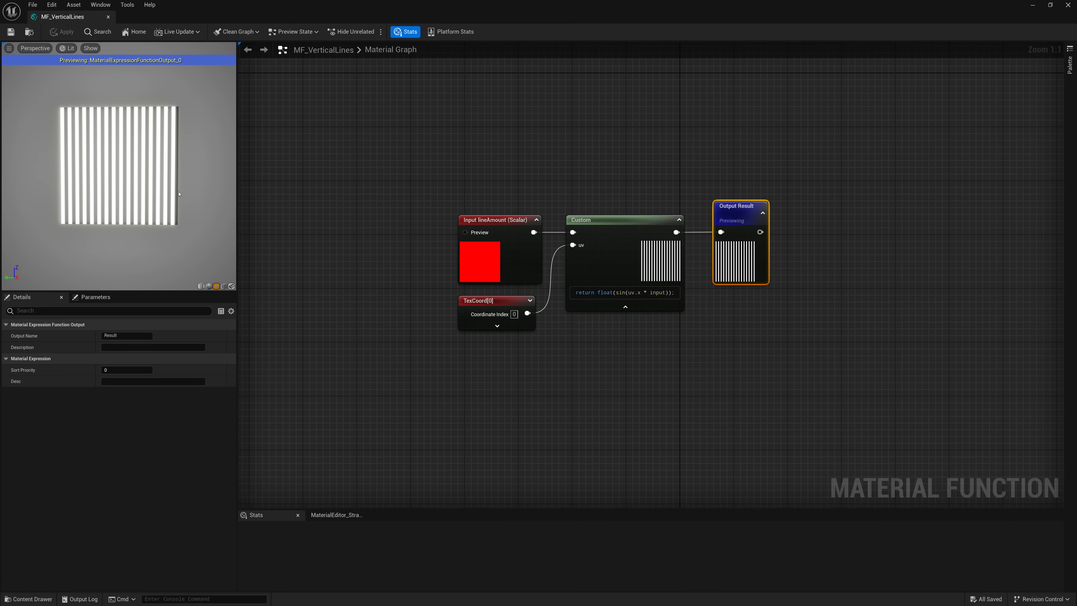
# - Return to the main editor and create a Texture Graph asset named TexGraph_Custom in the TextureGraph folder
pyautogui.click(472, 260)
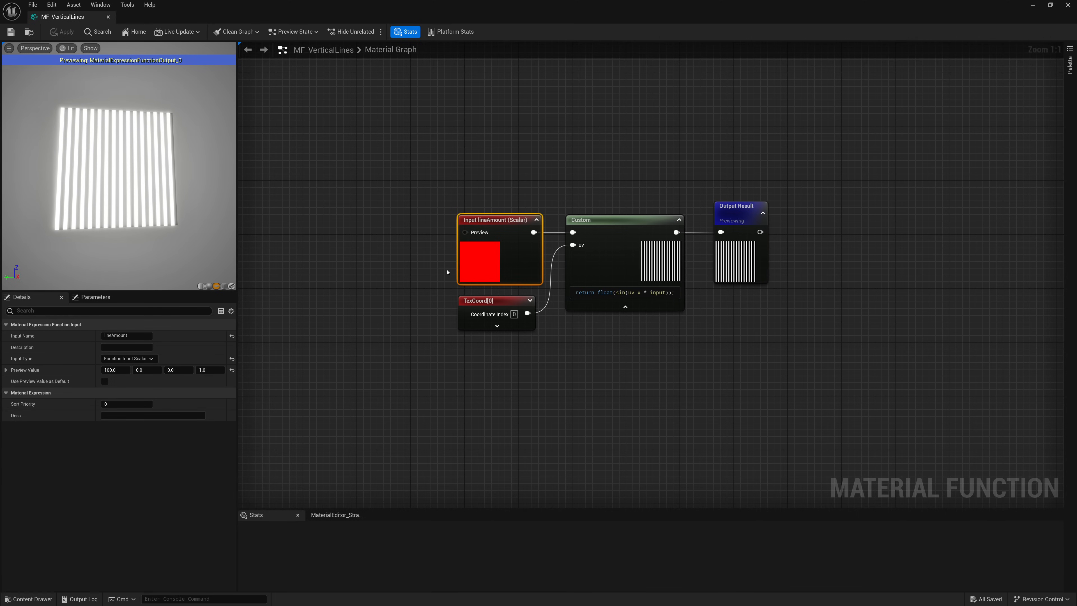
pyautogui.click(1032, 5)
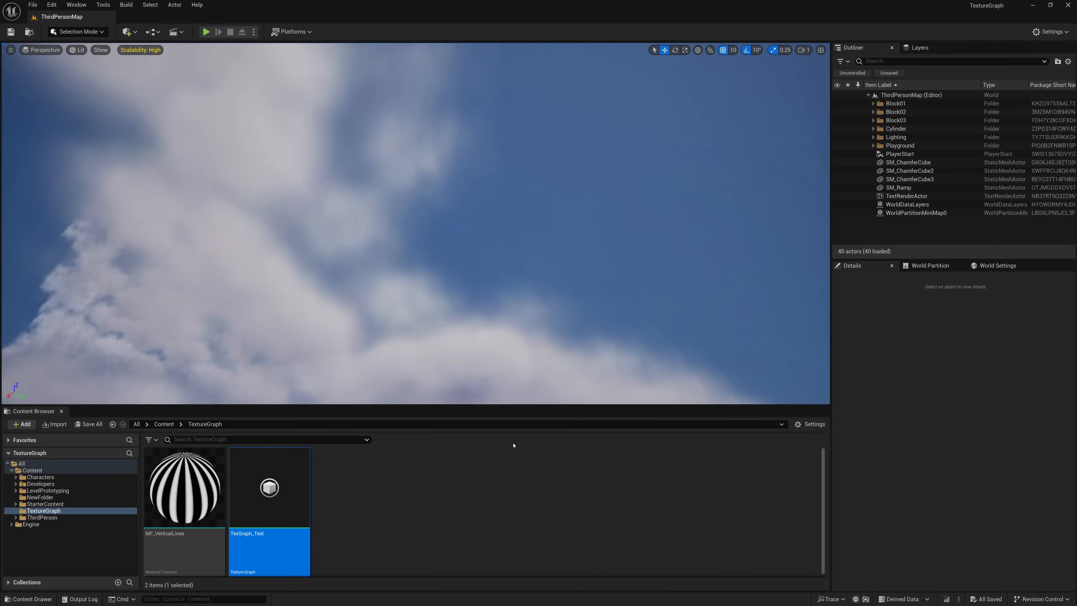
pyautogui.rightClick(397, 470)
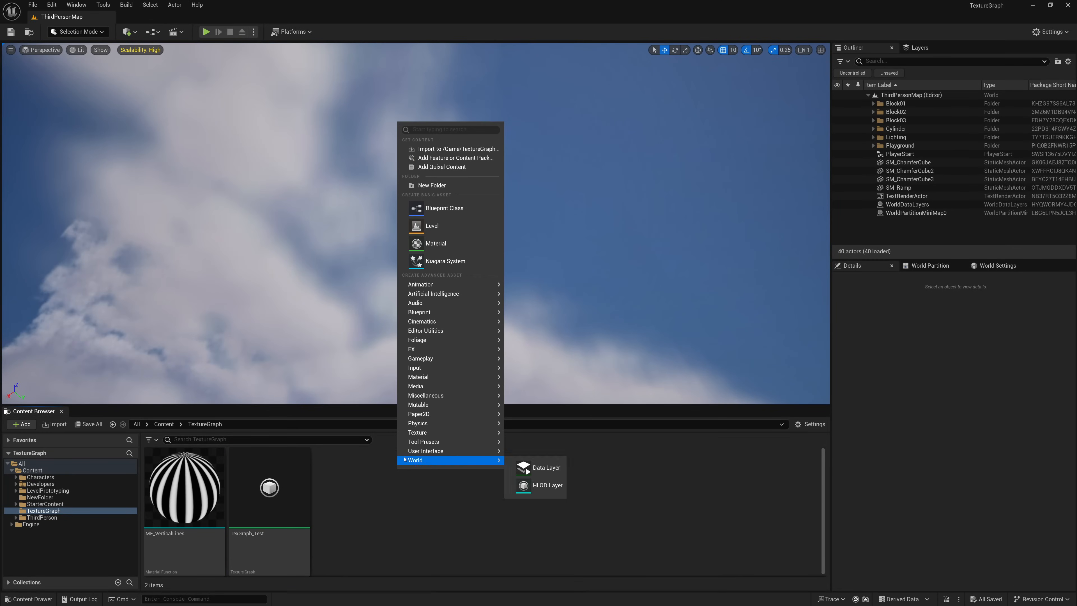
pyautogui.moveTo(417, 433)
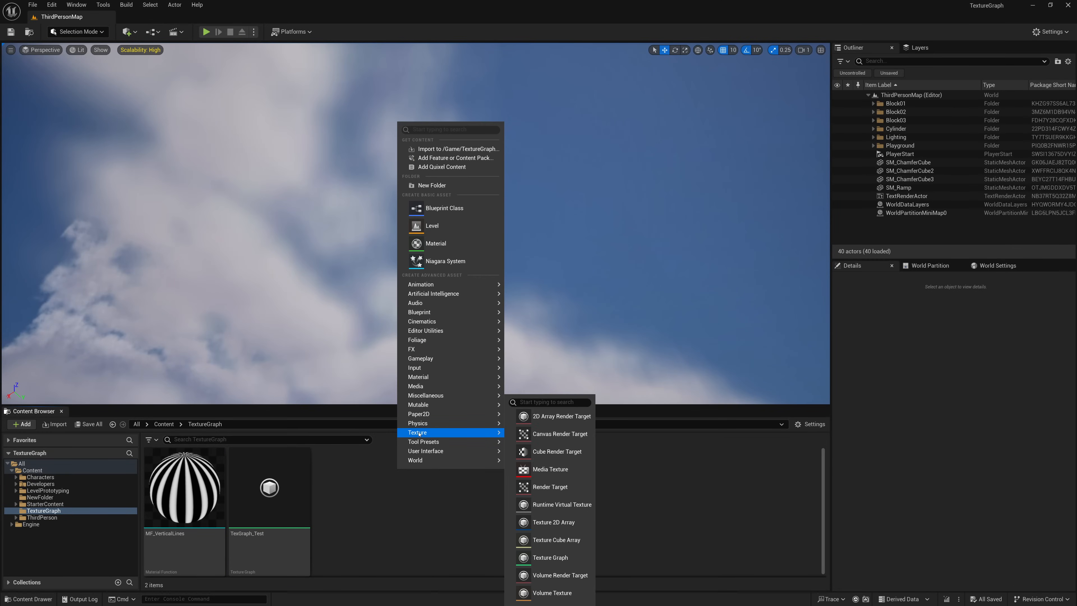
pyautogui.click(549, 557)
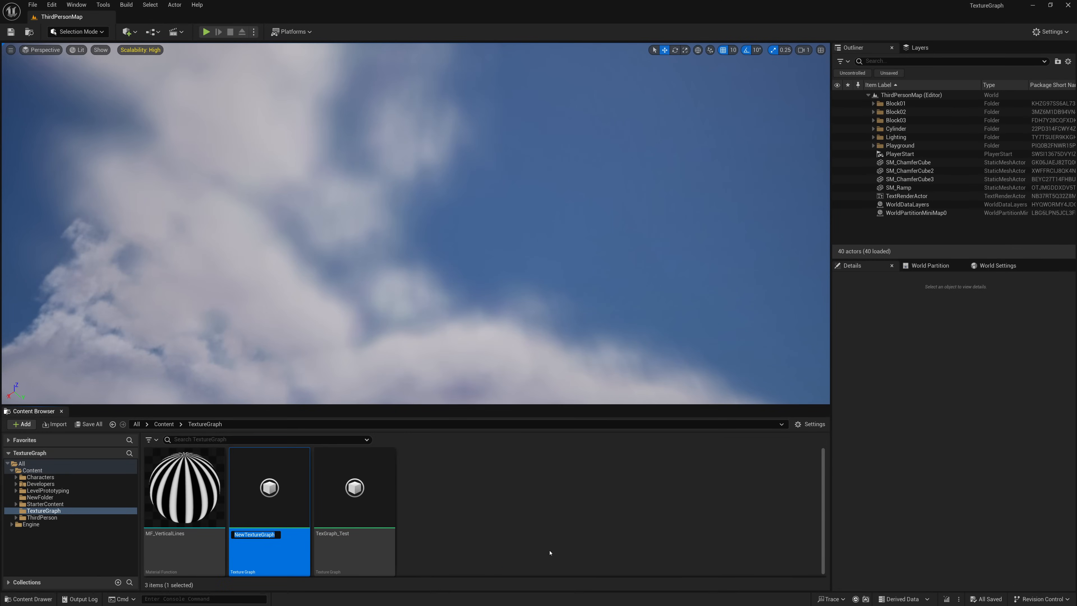
pyautogui.write('TexGraph_')
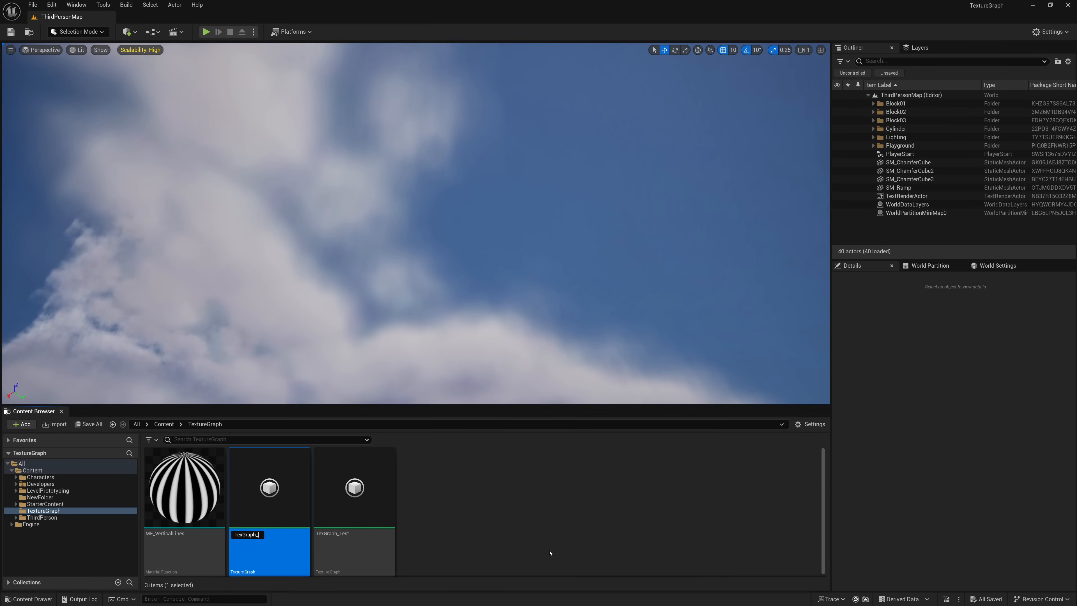
pyautogui.write('Custom')
pyautogui.press('Return')
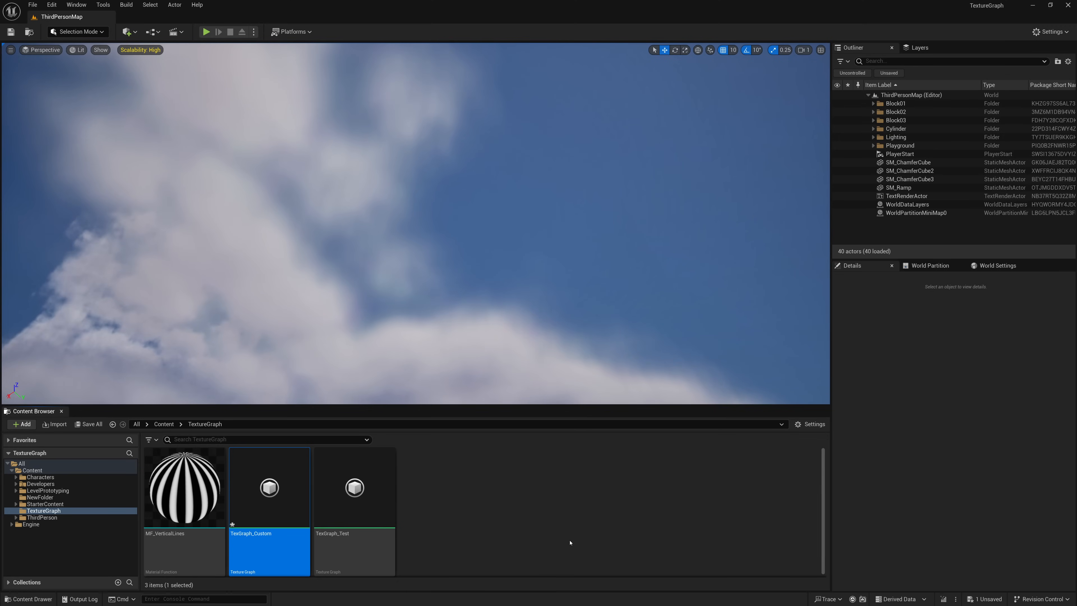
# - Open TexGraph_Custom, reposition its Output node and add a MaterialFunction node beside it
pyautogui.doubleClick(261, 486)
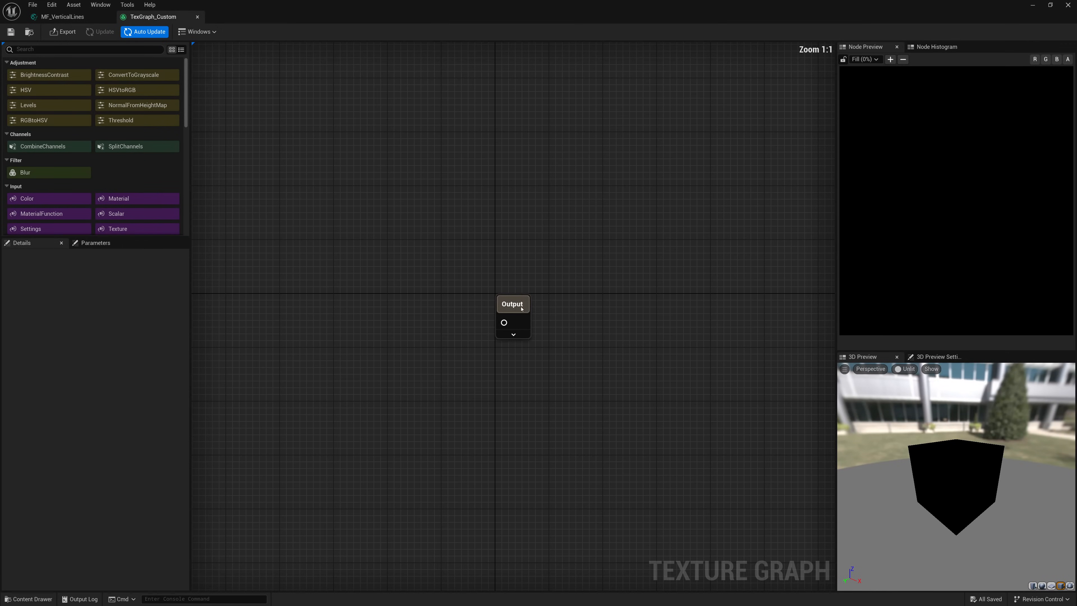
pyautogui.click(598, 271)
pyautogui.moveTo(599, 271); pyautogui.dragTo(586, 264)
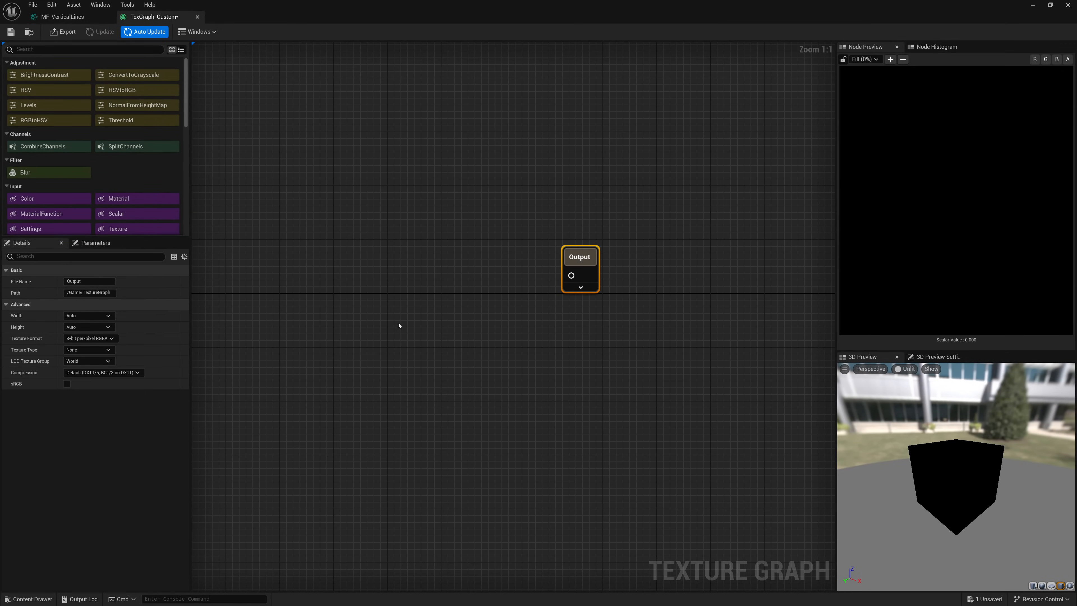
pyautogui.rightClick(411, 314)
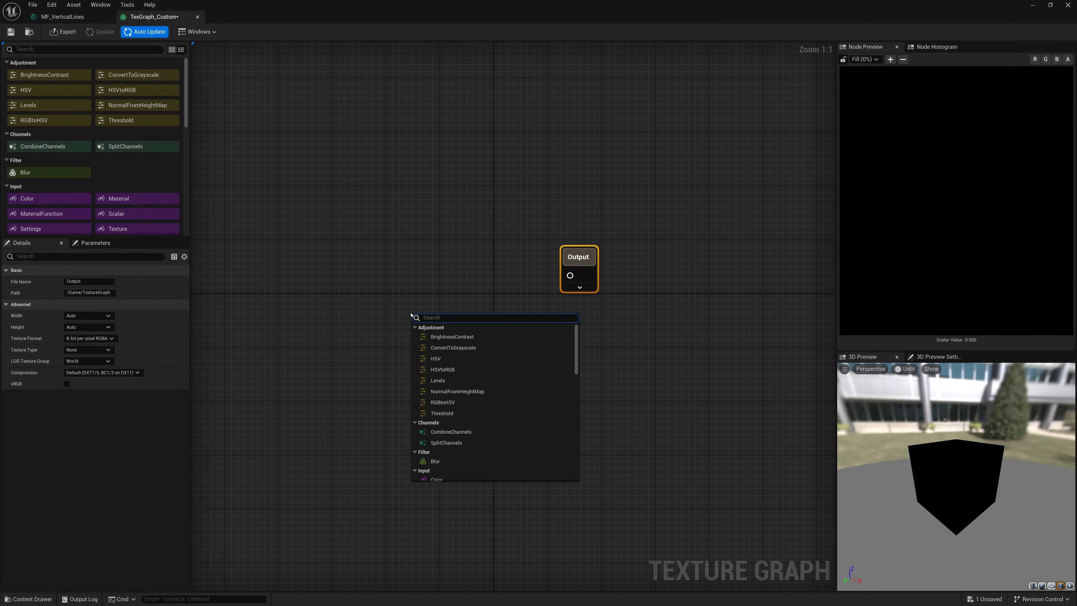
pyautogui.write('Material')
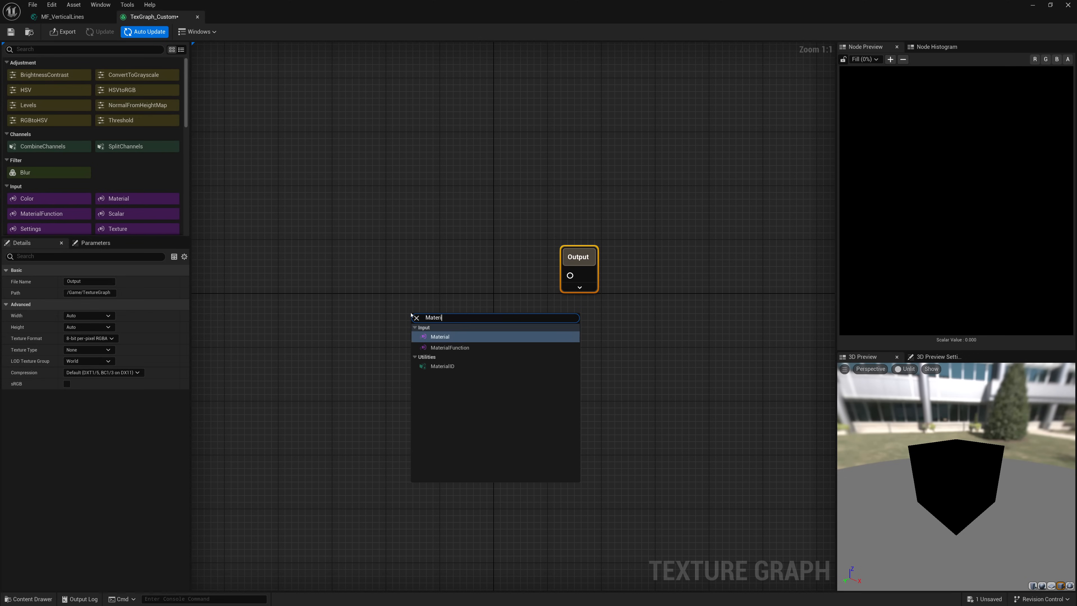
pyautogui.click(451, 347)
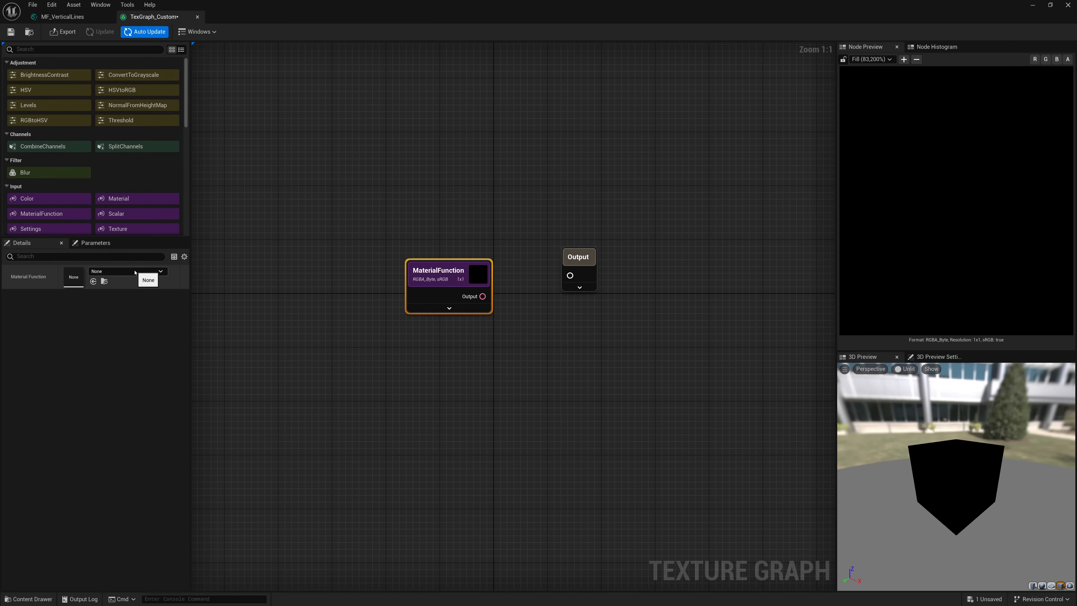
# - Assign the MF_VerticalLines asset from the content folder to the MaterialFunction node
pyautogui.moveTo(406, 24); pyautogui.dragTo(551, 53)
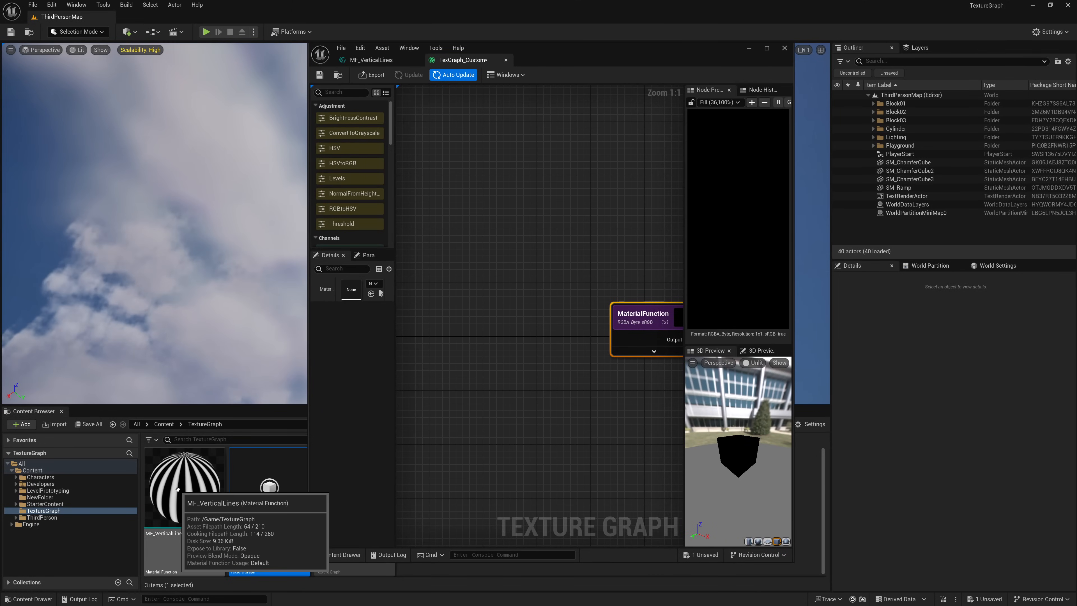
pyautogui.moveTo(199, 494); pyautogui.dragTo(356, 291)
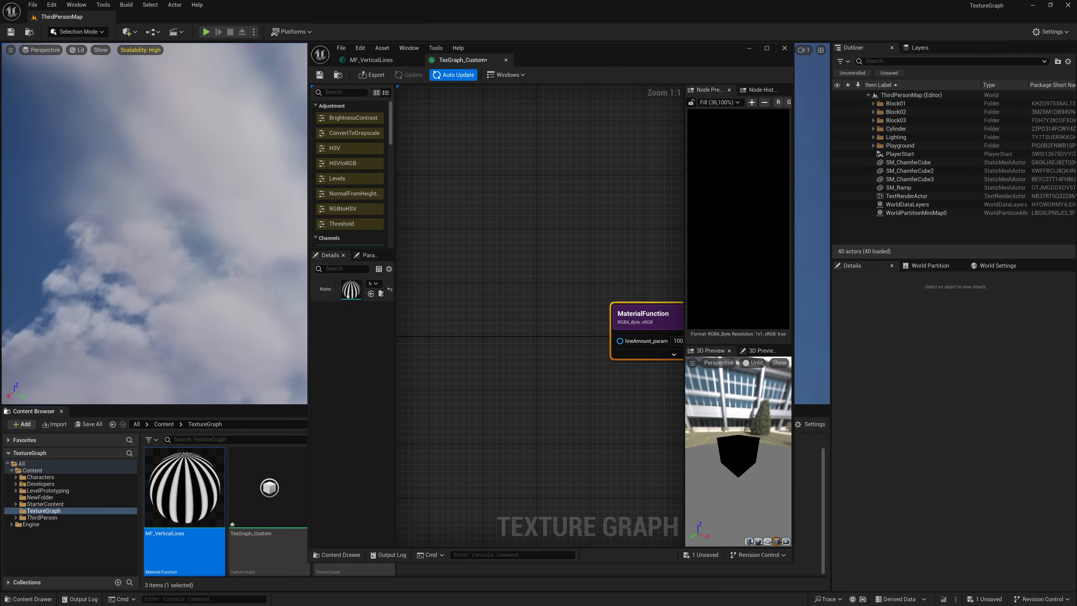
pyautogui.click(766, 49)
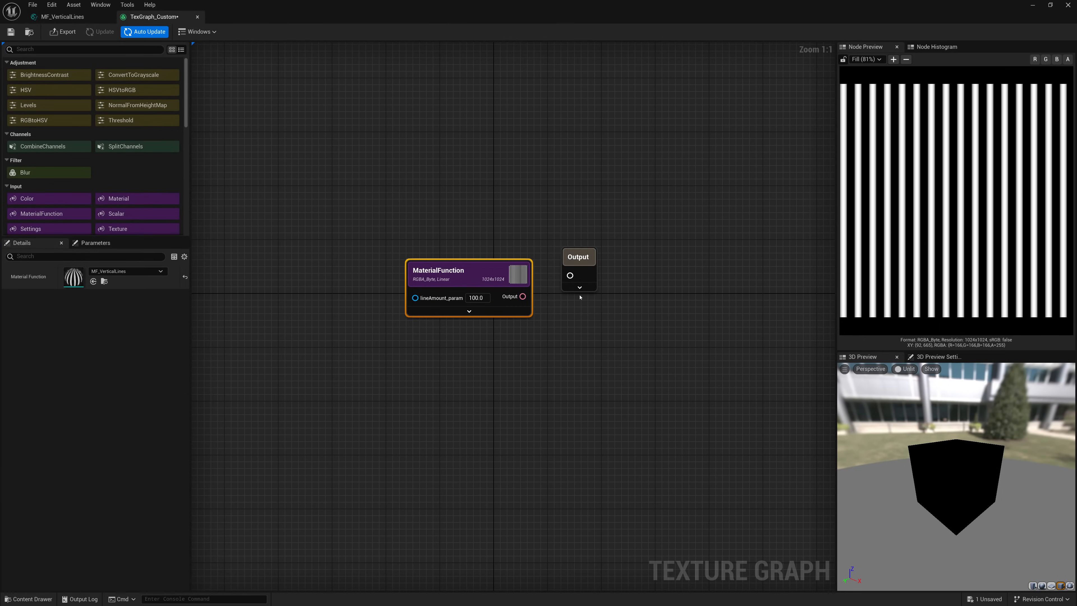
# - Connect the MaterialFunction node to the Output node and inspect the striped texture on the 3D preview cube
pyautogui.moveTo(522, 296); pyautogui.dragTo(579, 280)
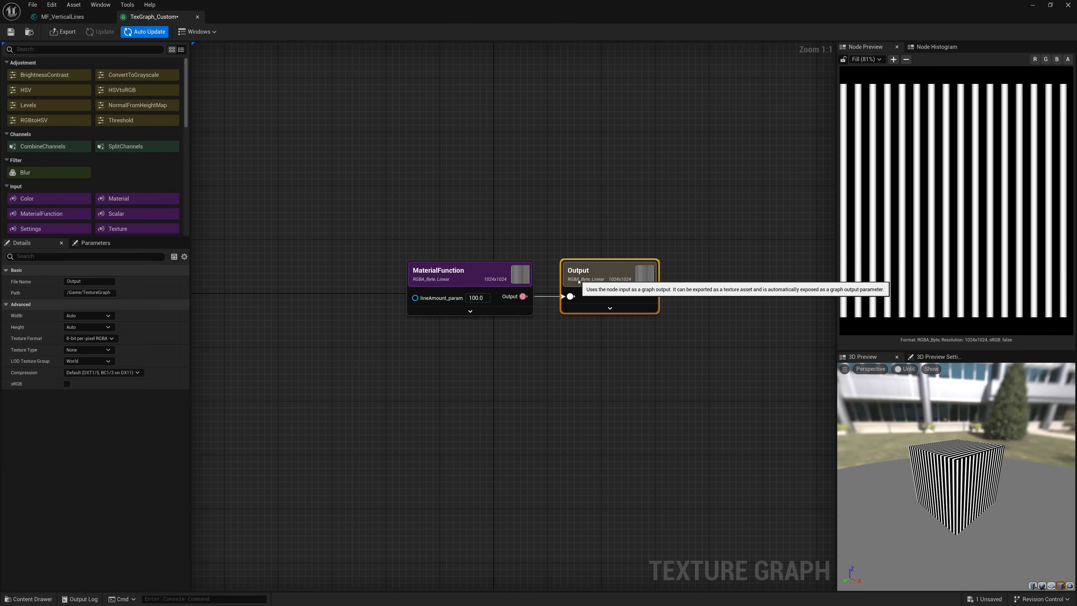
pyautogui.scroll(5, 955, 481)
pyautogui.moveTo(955, 481); pyautogui.dragTo(974, 433)
pyautogui.scroll(-5, 955, 480)
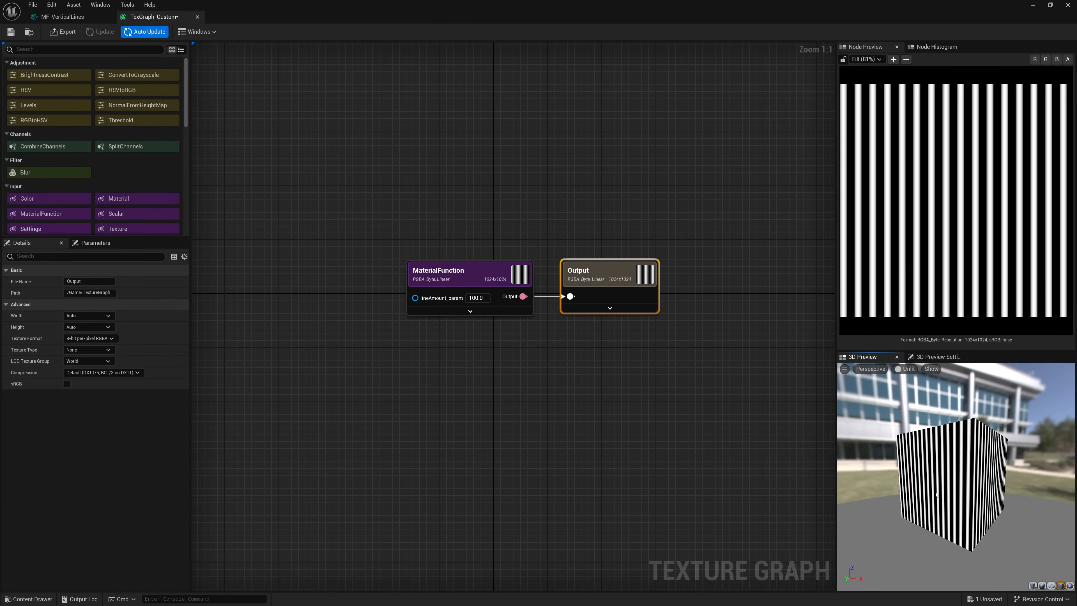
# - Orbit the 3D preview cube to a front view and expand the MaterialFunction node's settings
pyautogui.moveTo(955, 481); pyautogui.dragTo(1009, 475)
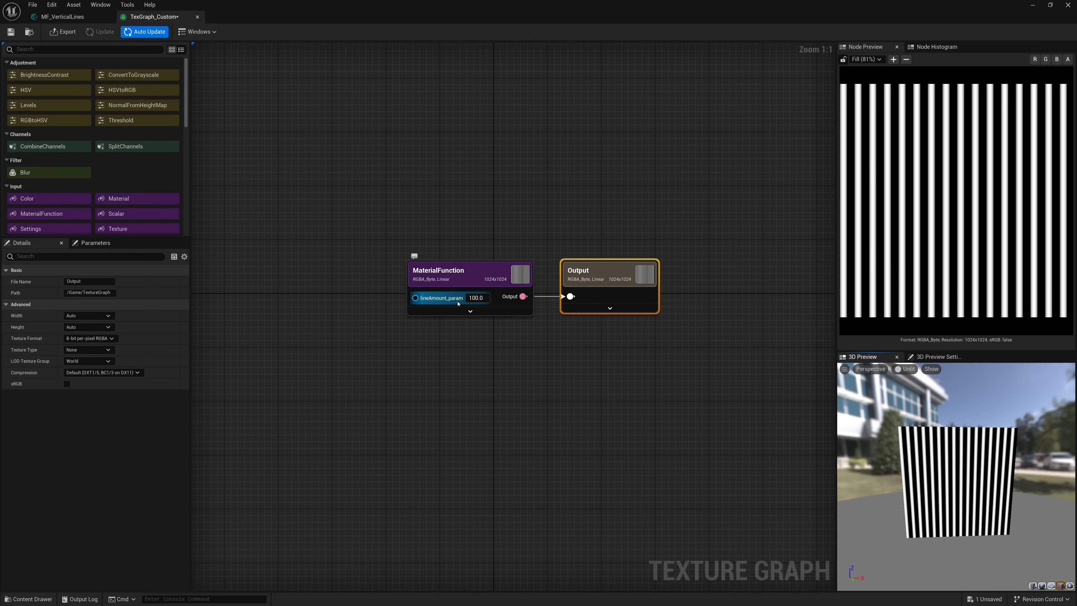
pyautogui.click(470, 308)
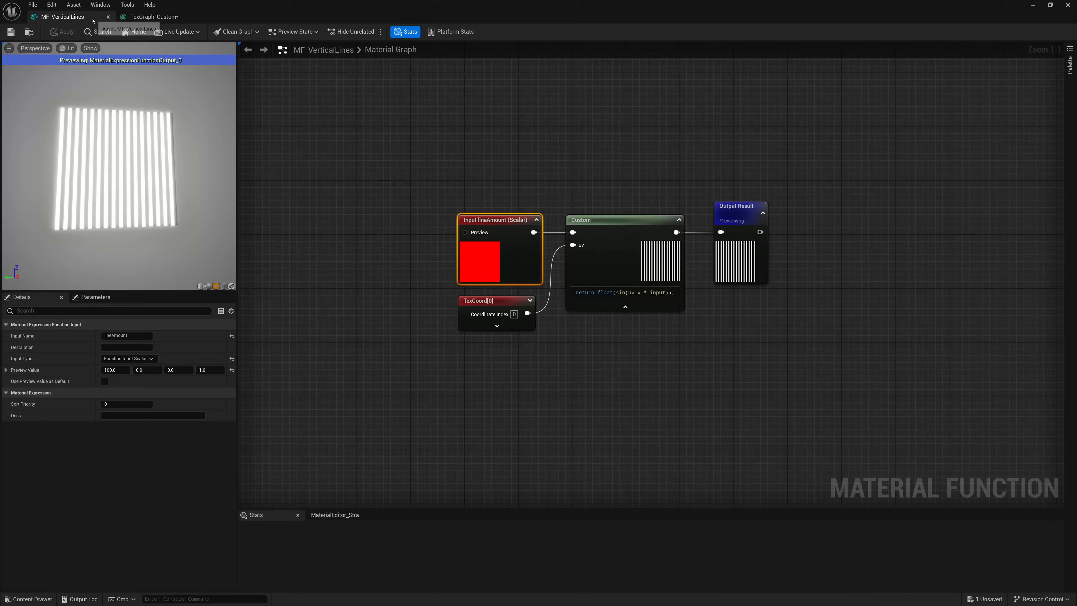
# - Switch to MF_VerticalLines and try adding another function input node above the lineAmount input
pyautogui.click(62, 17)
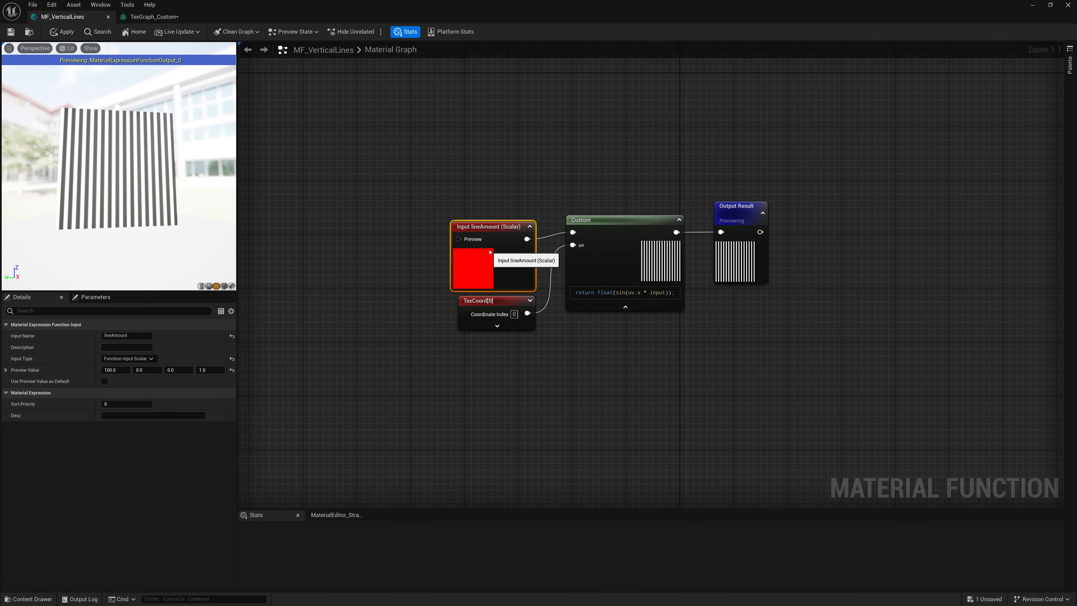
pyautogui.moveTo(491, 248); pyautogui.dragTo(498, 248)
pyautogui.rightClick(421, 154)
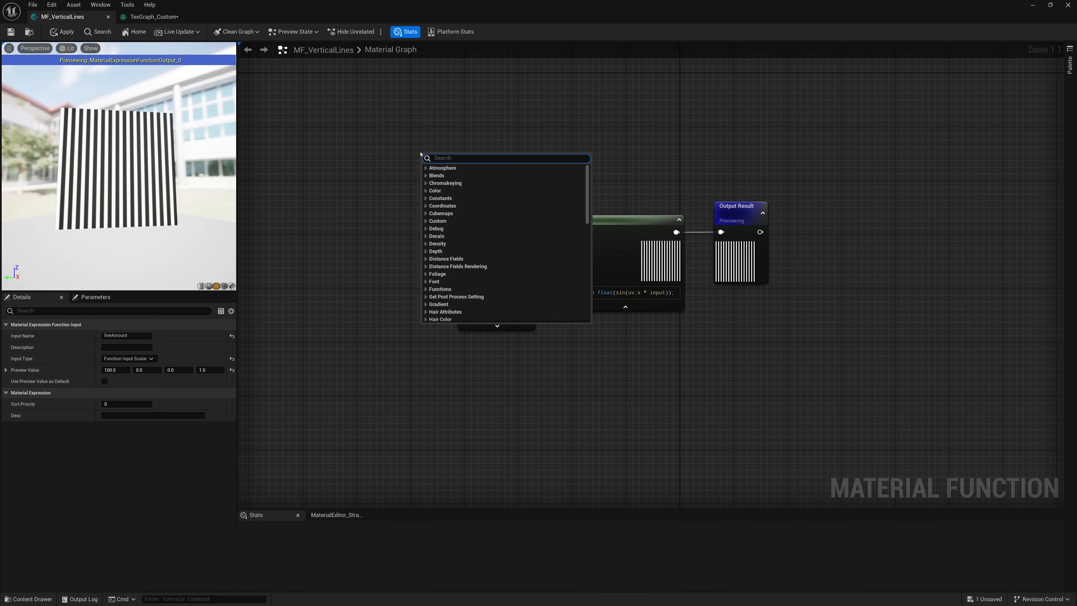
pyautogui.write('input')
pyautogui.press('Return')
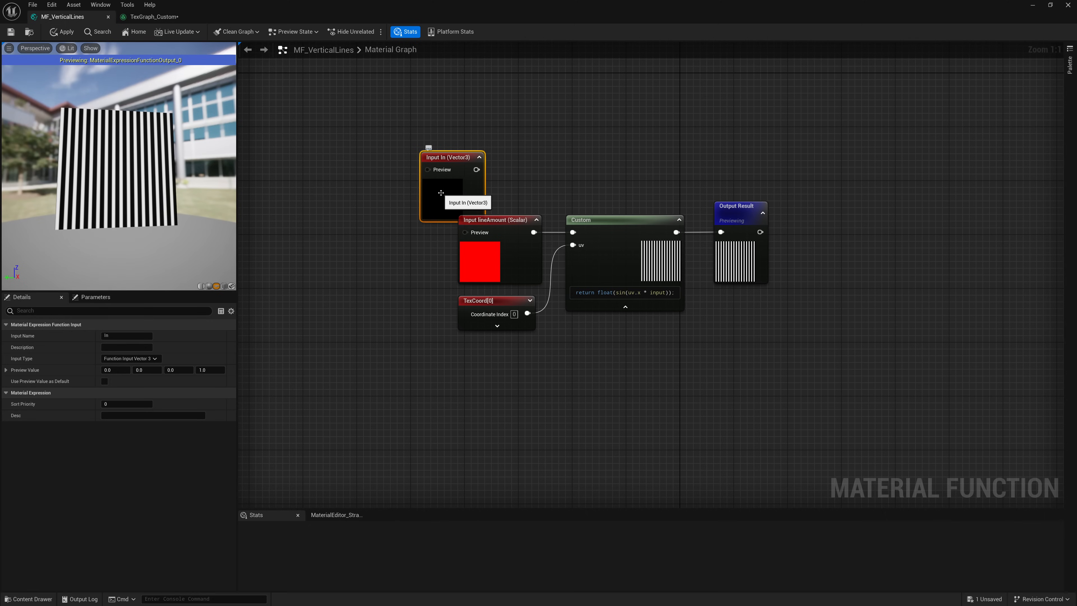
pyautogui.press('Delete')
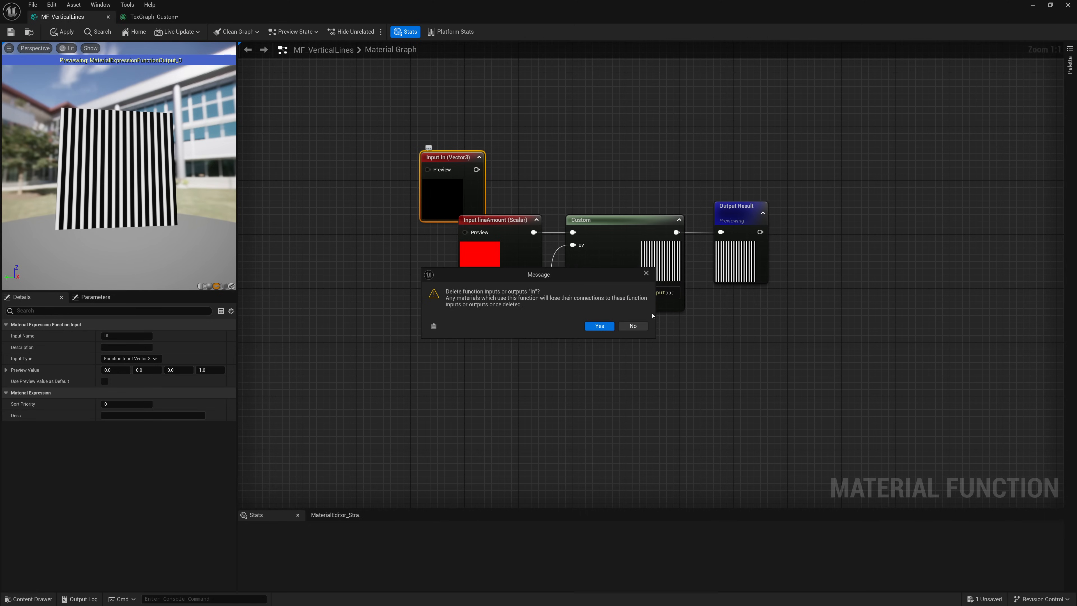
pyautogui.click(599, 326)
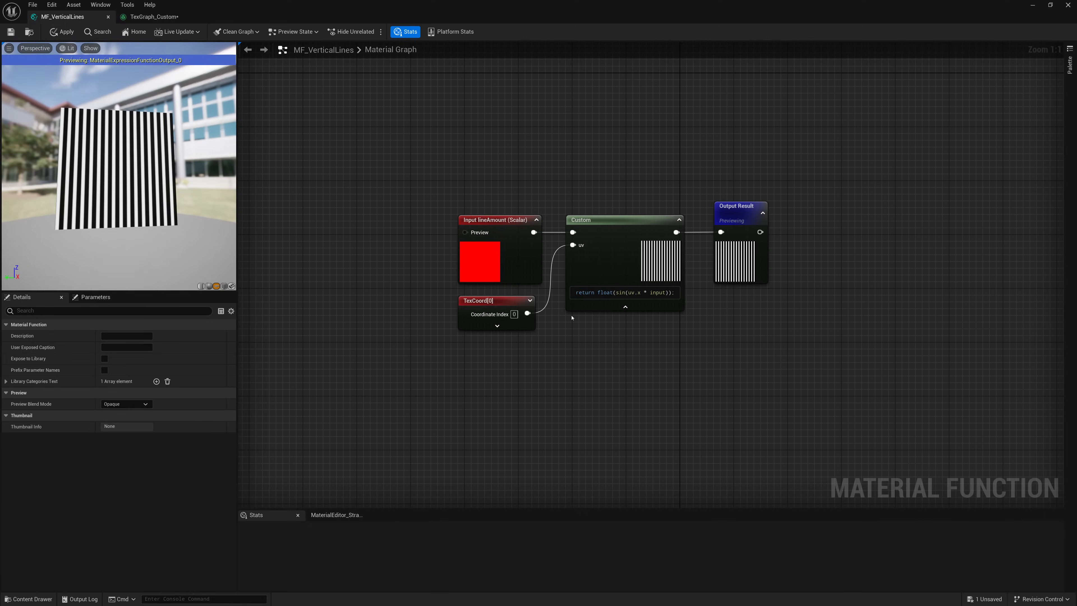
# - Return to TexGraph_Custom, try 20 for the MaterialFunction node's lineAmount_param, and set it to 80
pyautogui.click(173, 18)
pyautogui.click(476, 298)
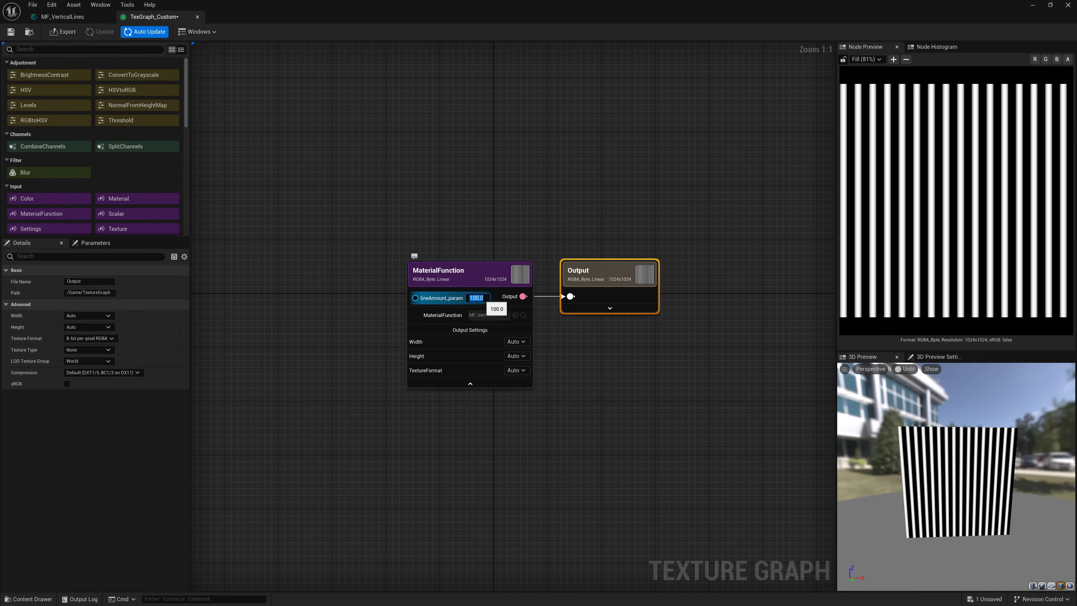
pyautogui.write('20')
pyautogui.press('Return')
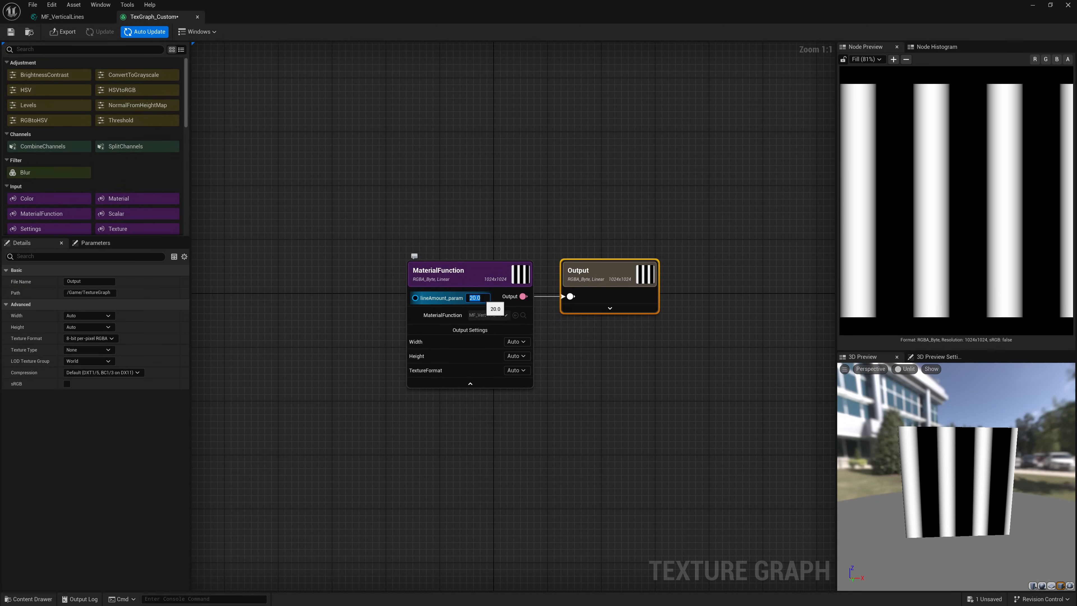
pyautogui.write('80')
pyautogui.press('Return')
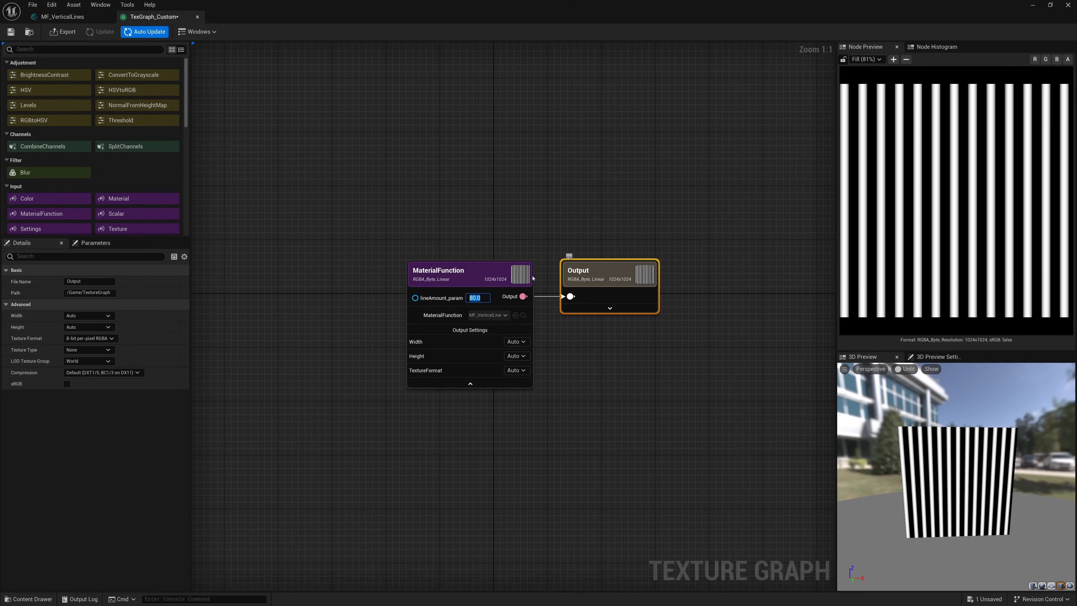
# - Move the MaterialFunction node away from Output and wire a new Transform node between the two
pyautogui.moveTo(502, 274); pyautogui.dragTo(366, 274)
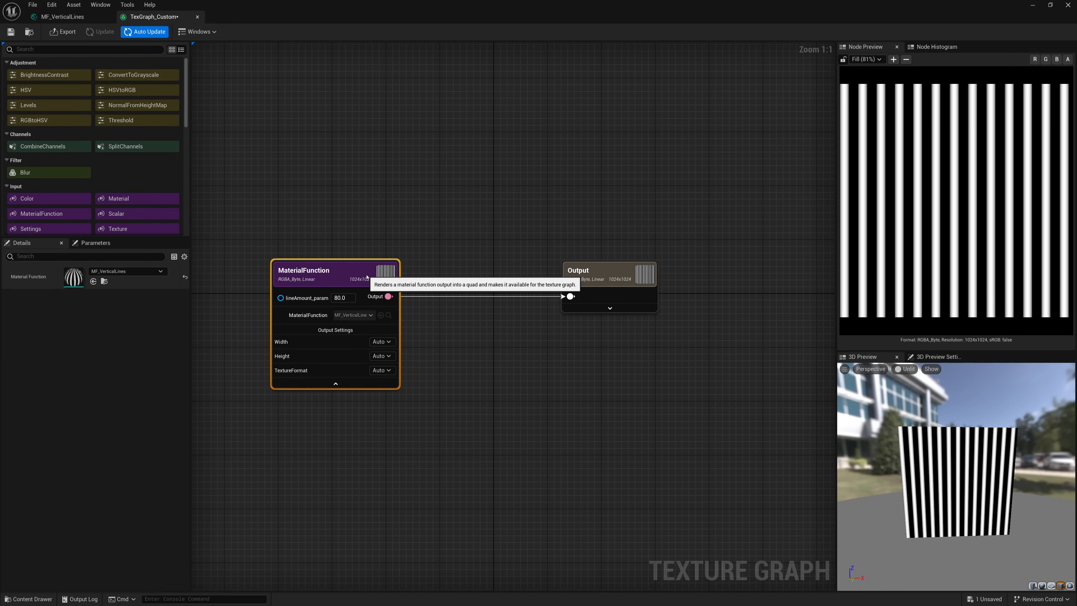
pyautogui.rightClick(389, 209)
pyautogui.write('transform')
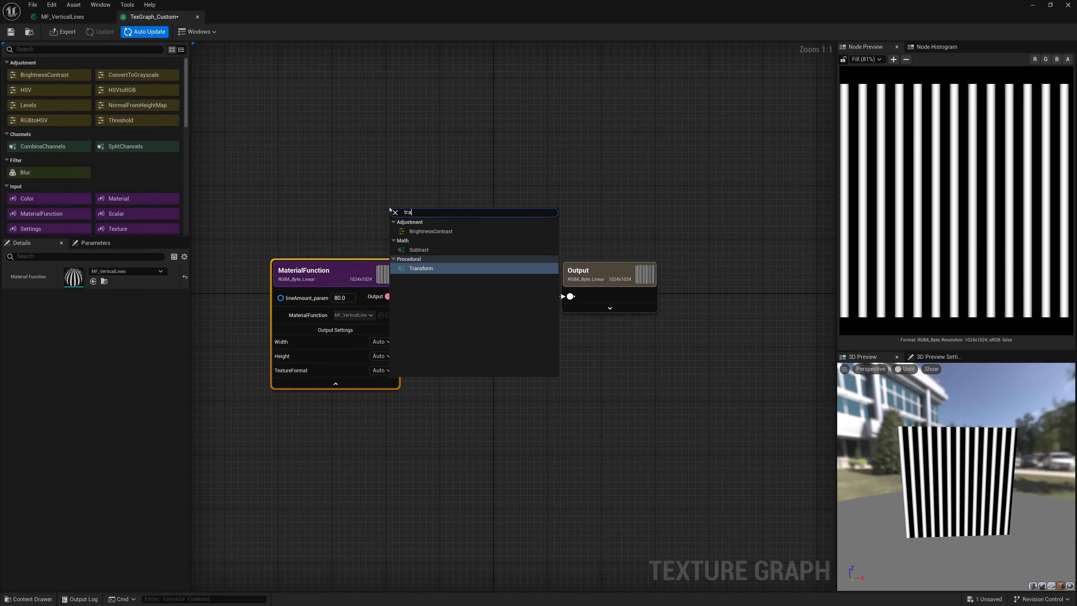
pyautogui.press('Return')
pyautogui.moveTo(394, 217); pyautogui.dragTo(465, 230)
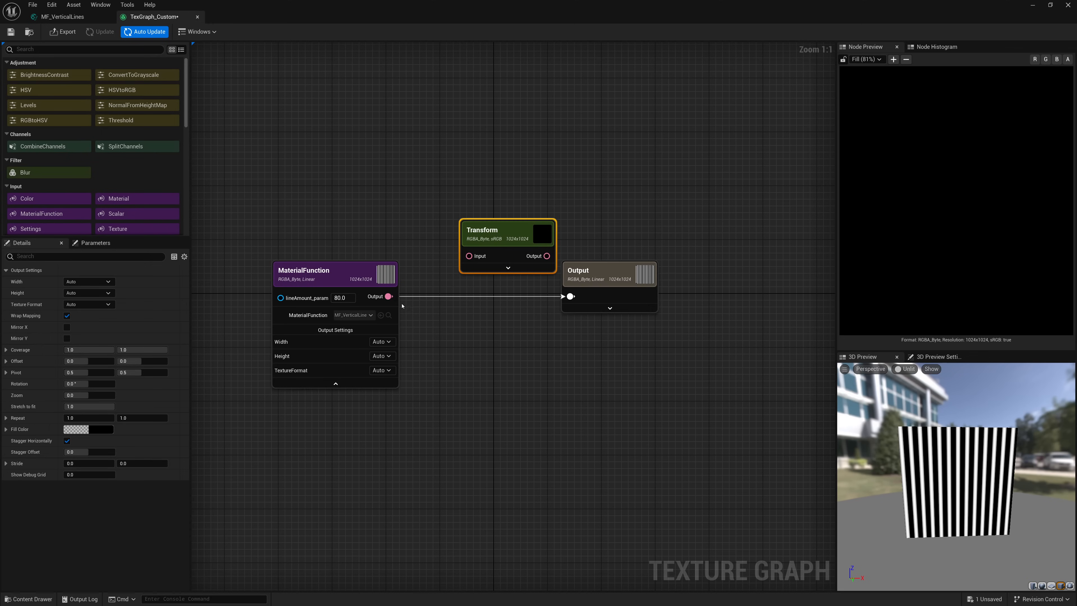
pyautogui.moveTo(389, 296); pyautogui.dragTo(622, 265)
# - Expand the Transform node and set its Rotation to 90 to turn the stripes horizontal
pyautogui.click(482, 261)
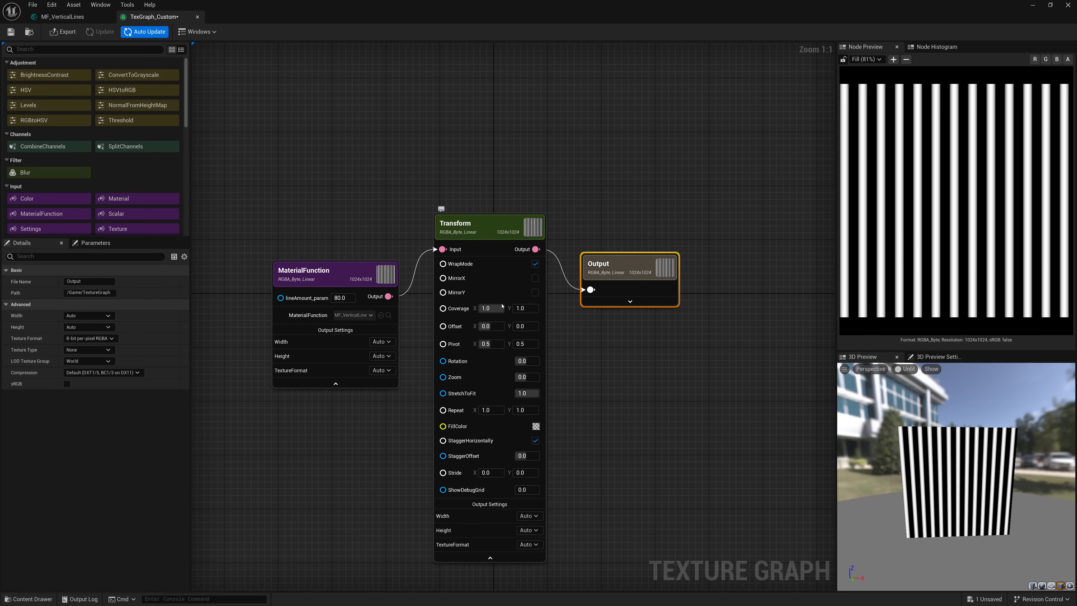
pyautogui.click(525, 361)
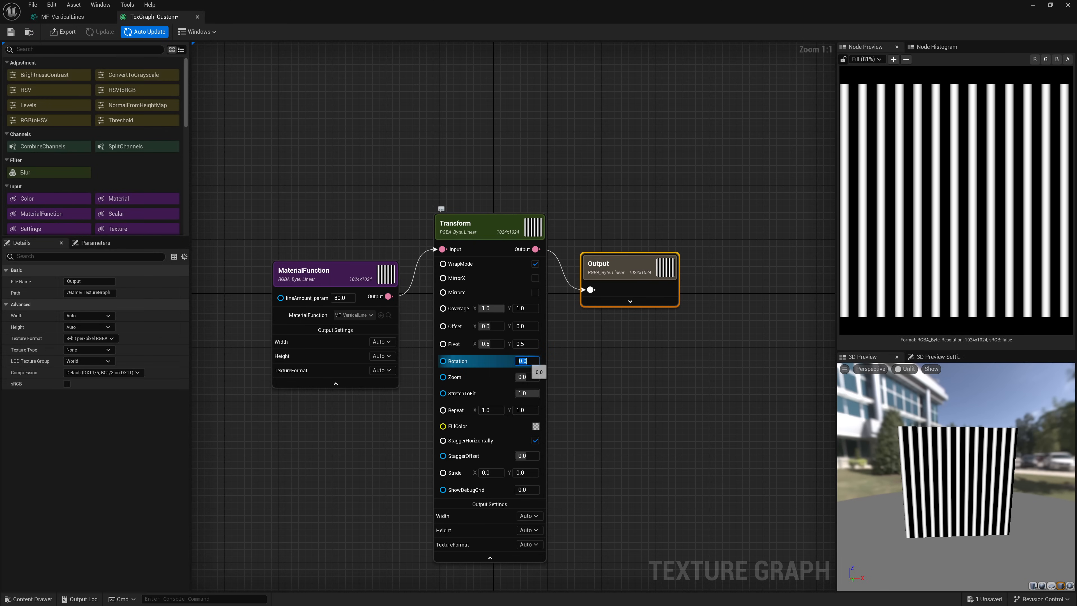
pyautogui.write('90')
pyautogui.press('Return')
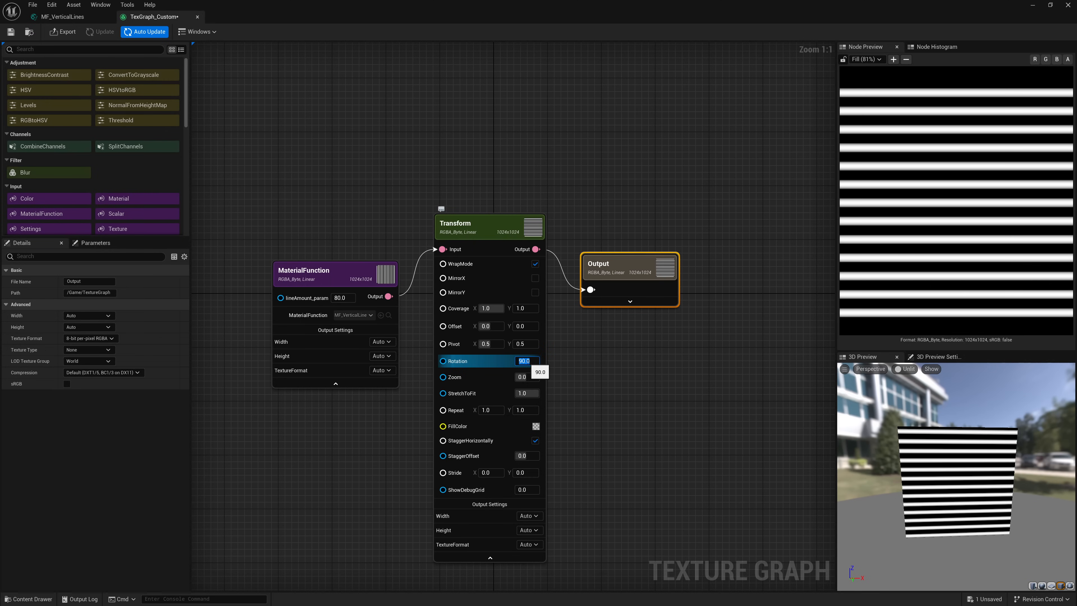
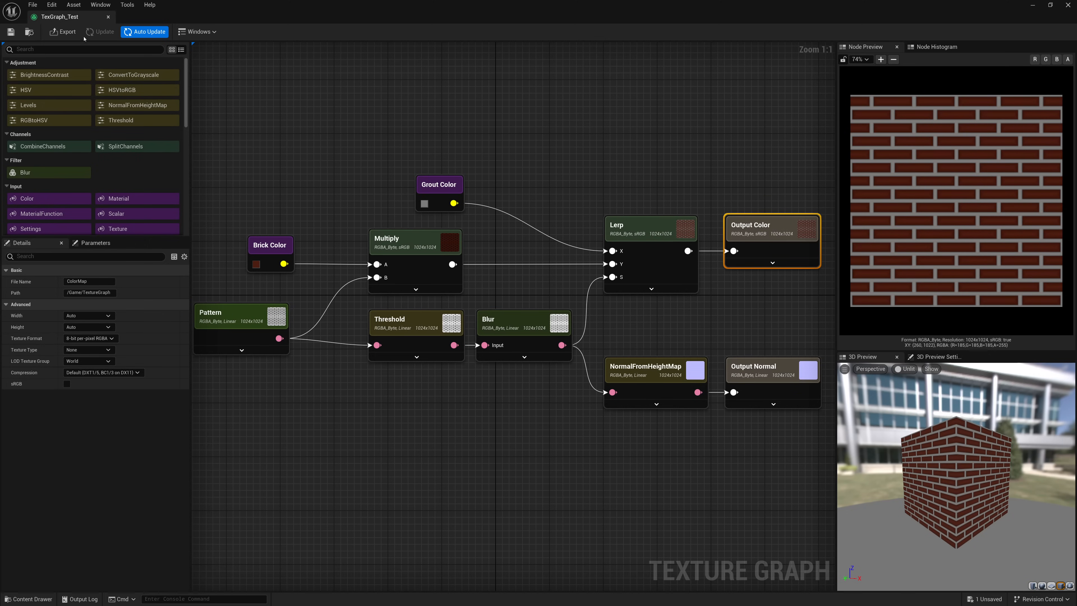
# - Export both the Output Color and Output Normal textures from TexGraph_Test
pyautogui.click(58, 33)
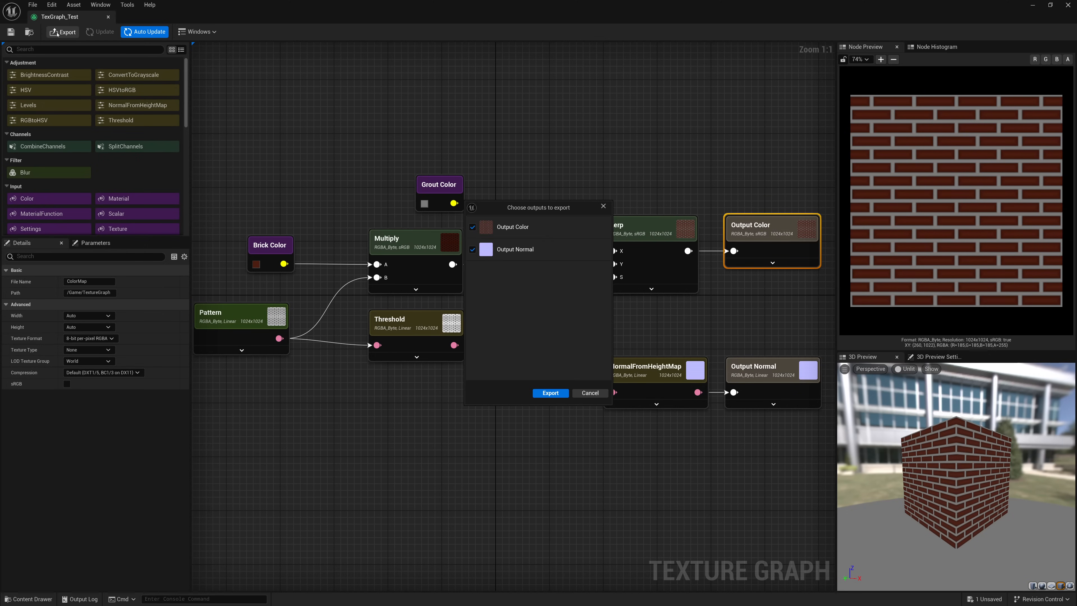
pyautogui.moveTo(524, 214); pyautogui.dragTo(593, 118)
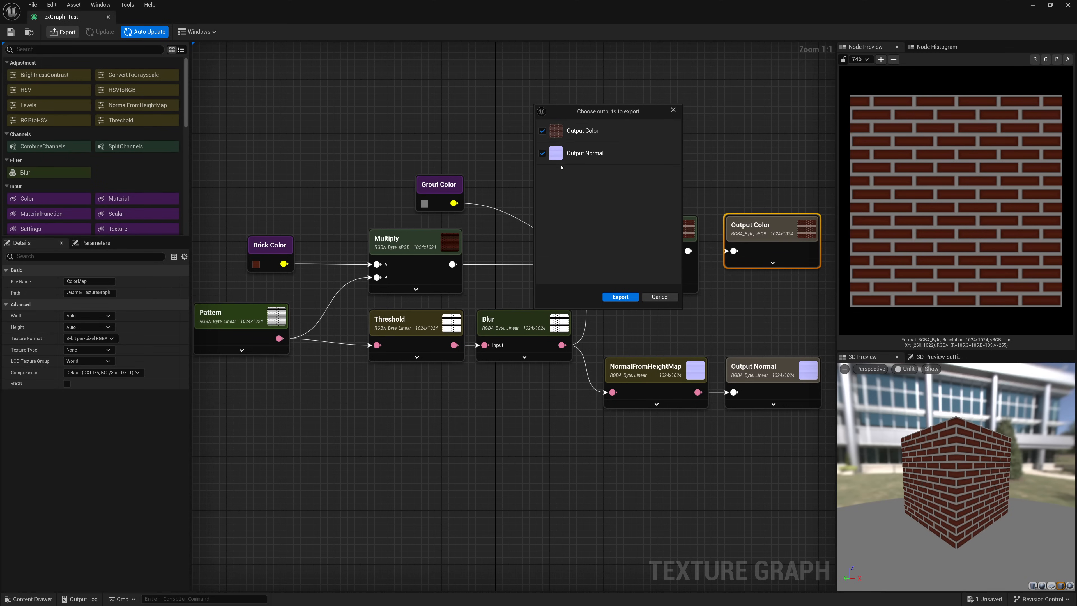
pyautogui.click(620, 297)
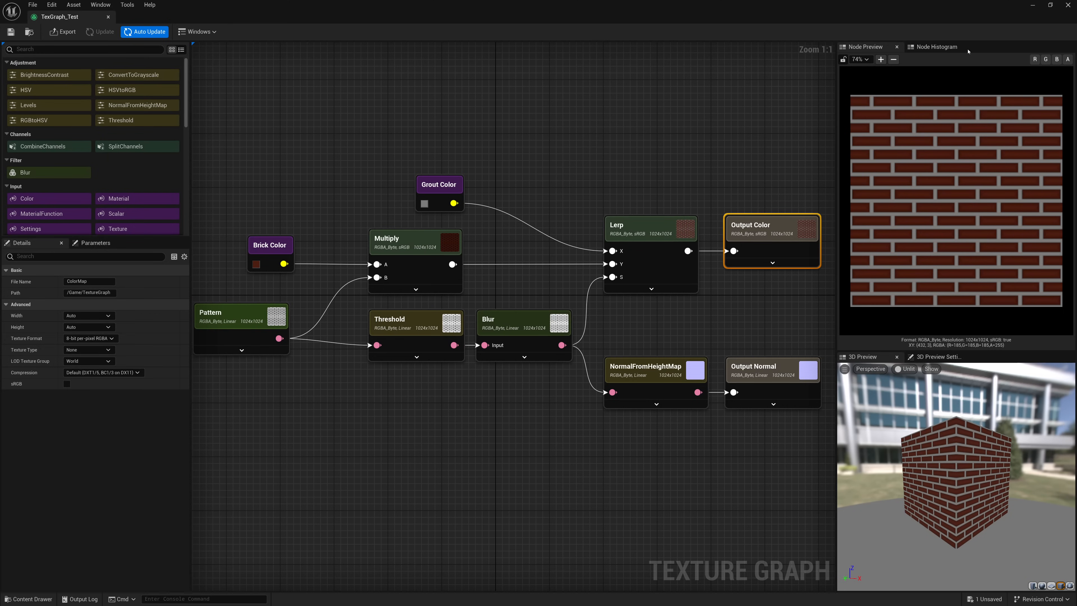
# - Inspect the exported ColorMap and NormalMap textures from the TextureGraph folder
pyautogui.click(1032, 5)
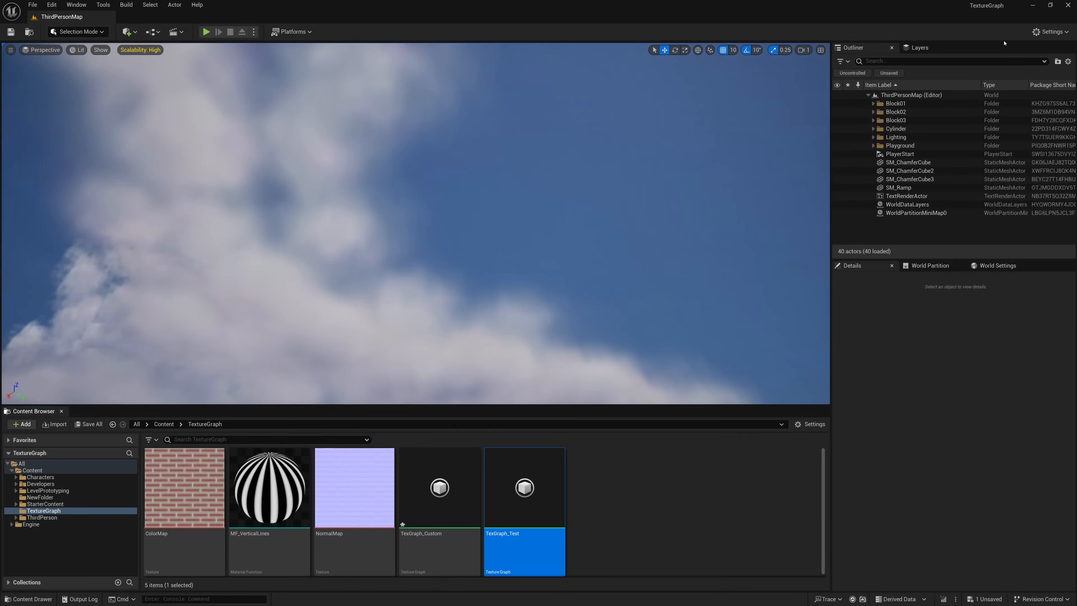
pyautogui.click(569, 501)
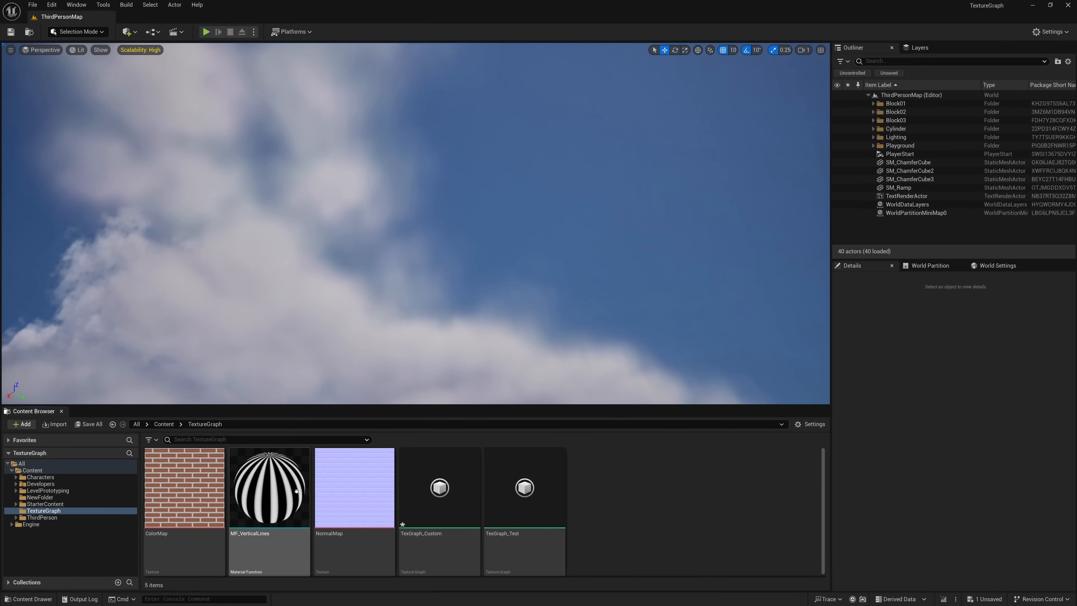
pyautogui.doubleClick(183, 500)
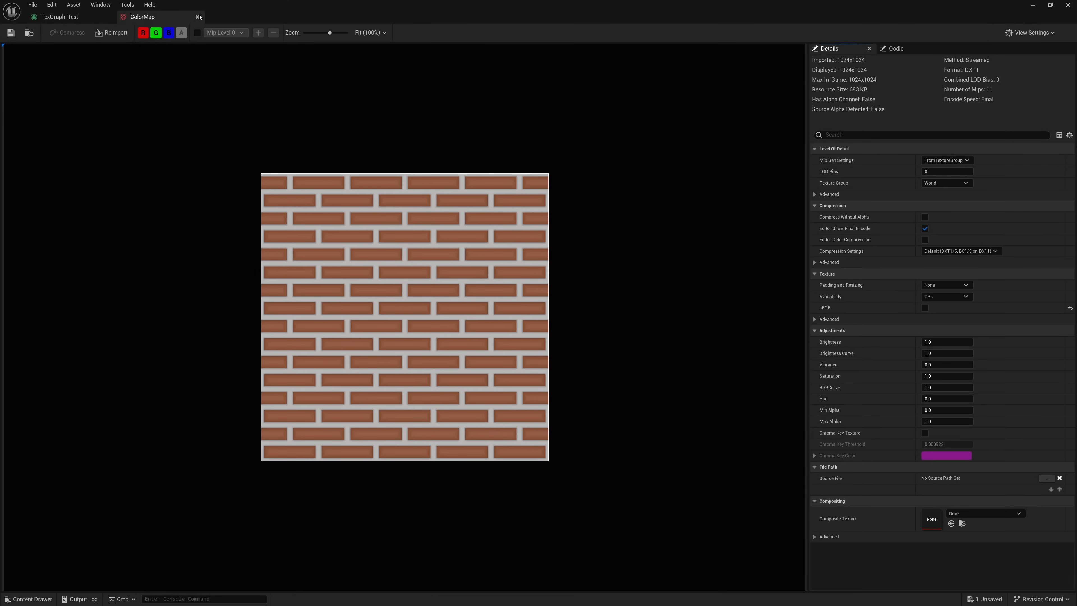
pyautogui.click(1033, 5)
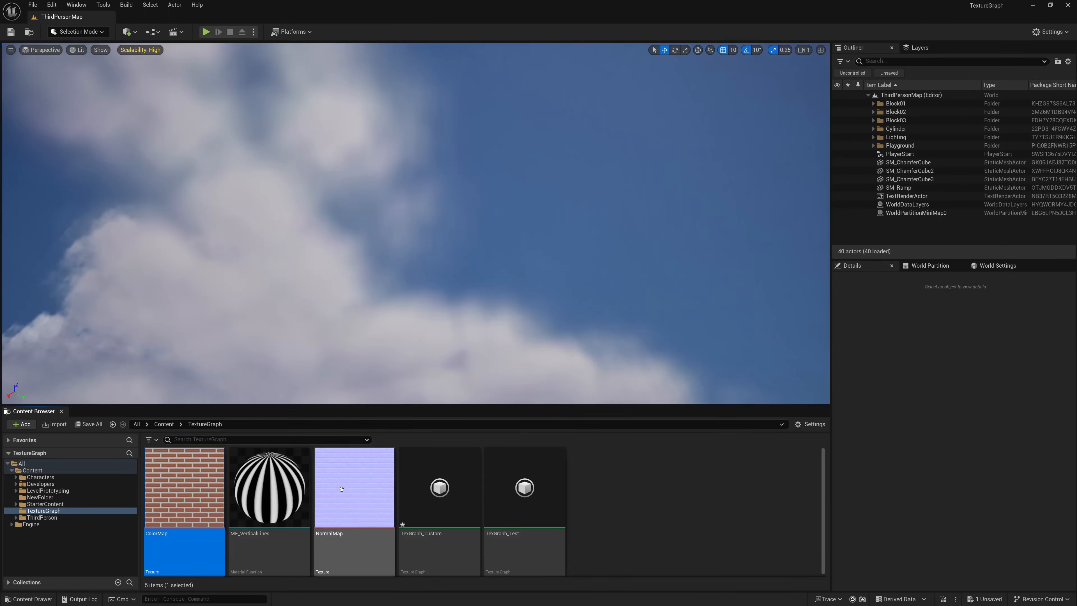
pyautogui.doubleClick(354, 500)
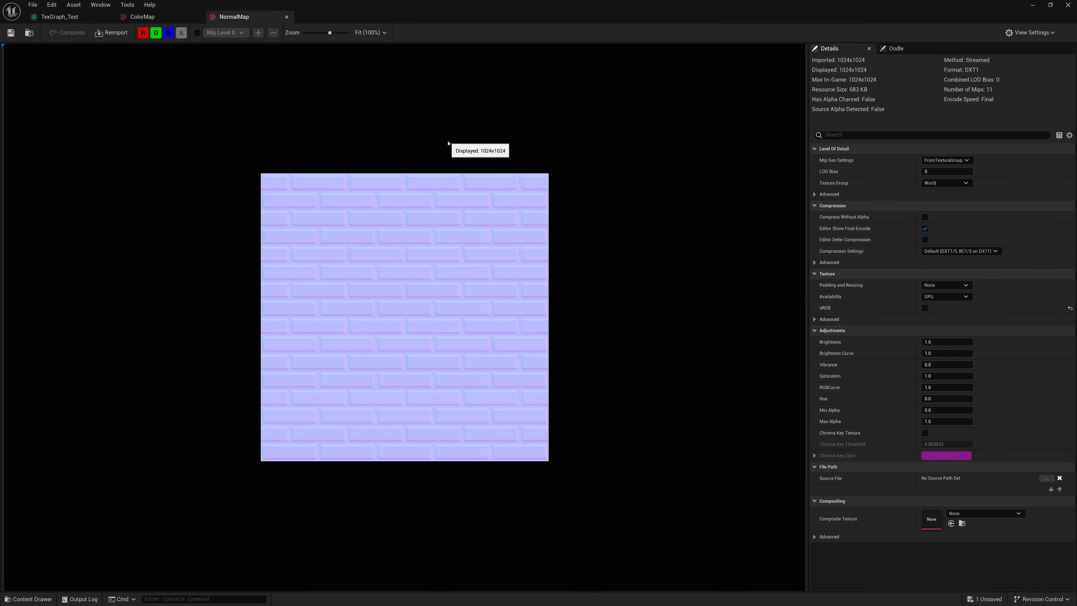
pyautogui.click(1033, 5)
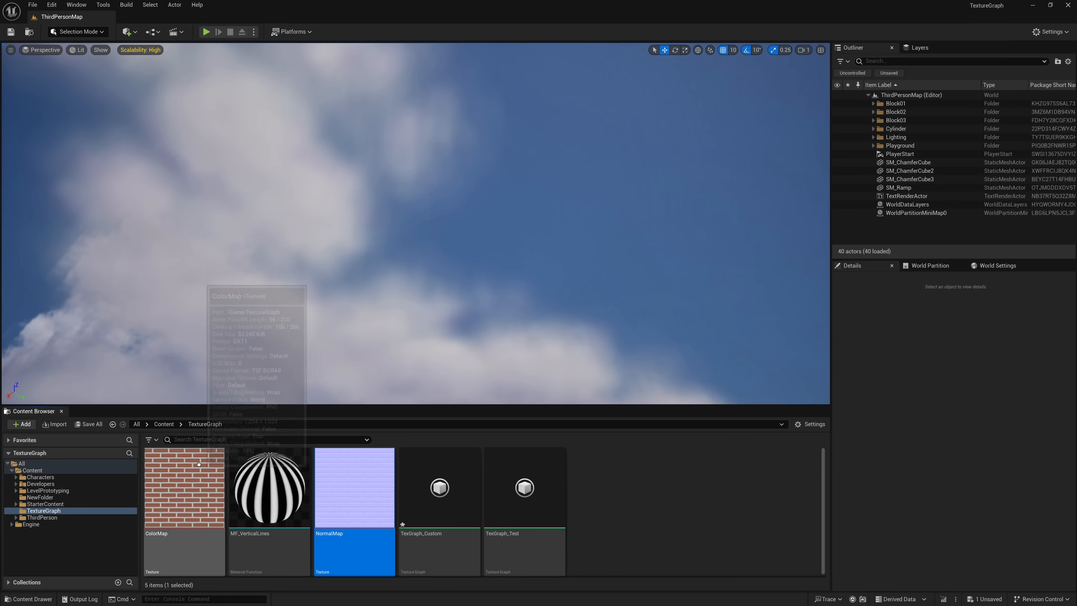
# - Look up the file export option among ColorMap's asset actions and view the NormalMap asset's details
pyautogui.click(198, 463)
pyautogui.rightClick(198, 464)
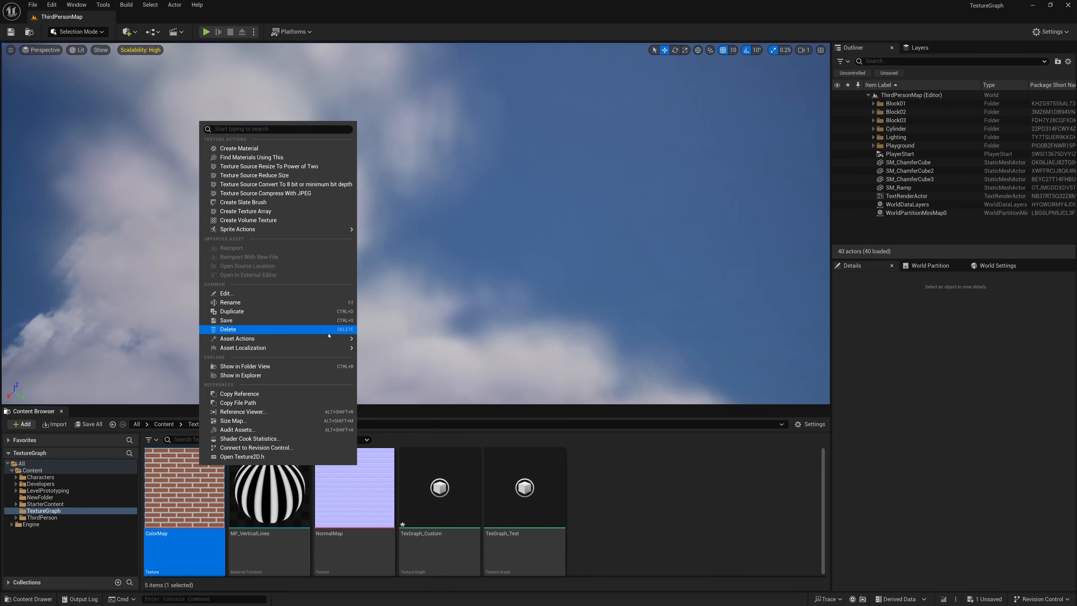
pyautogui.moveTo(330, 338)
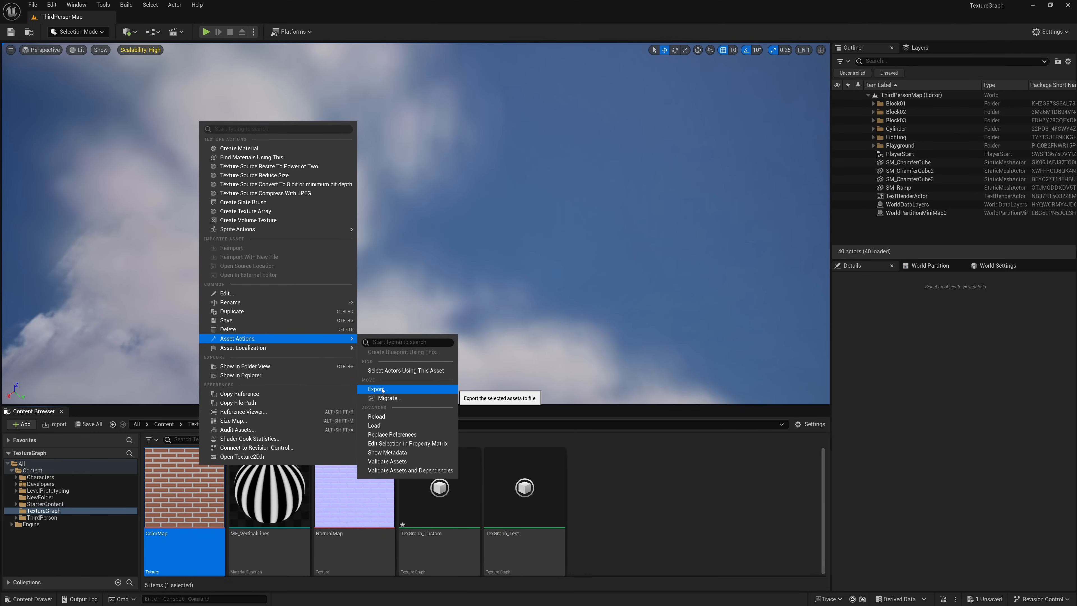
pyautogui.click(203, 530)
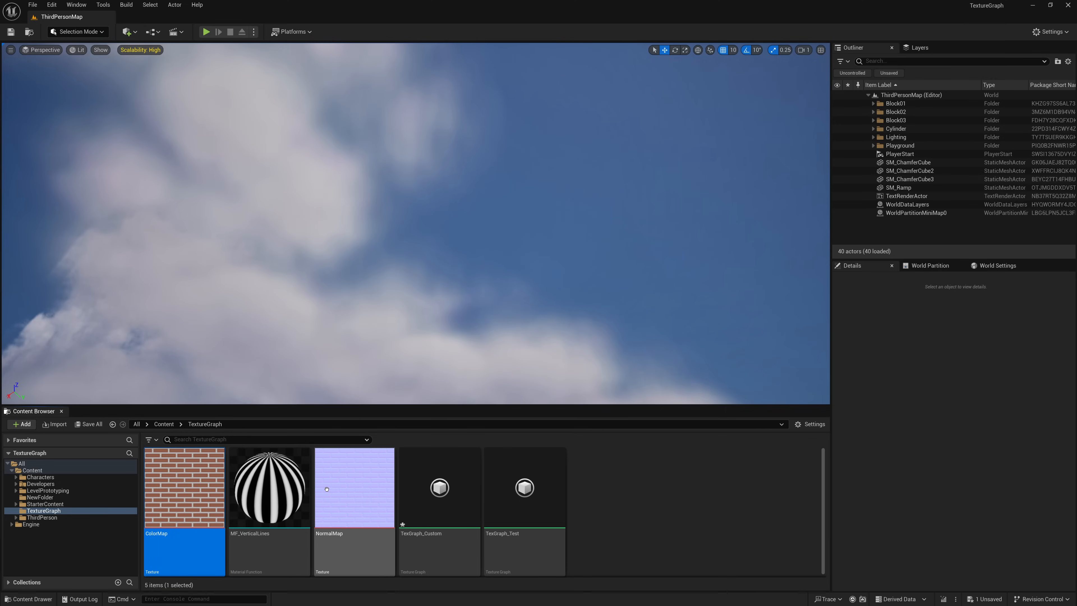
pyautogui.moveTo(329, 487)
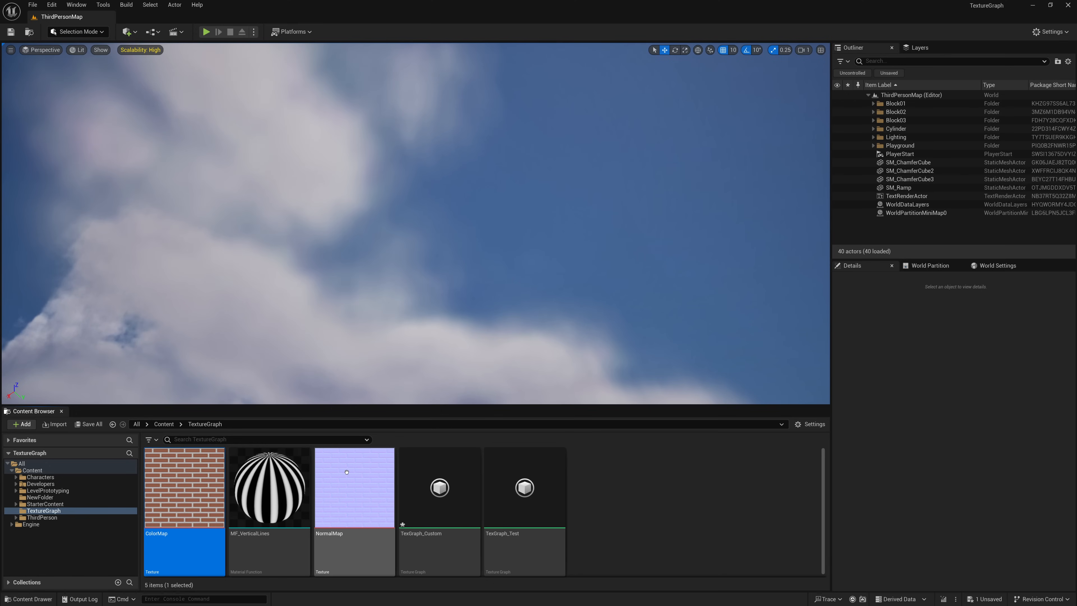
pyautogui.moveTo(345, 470)
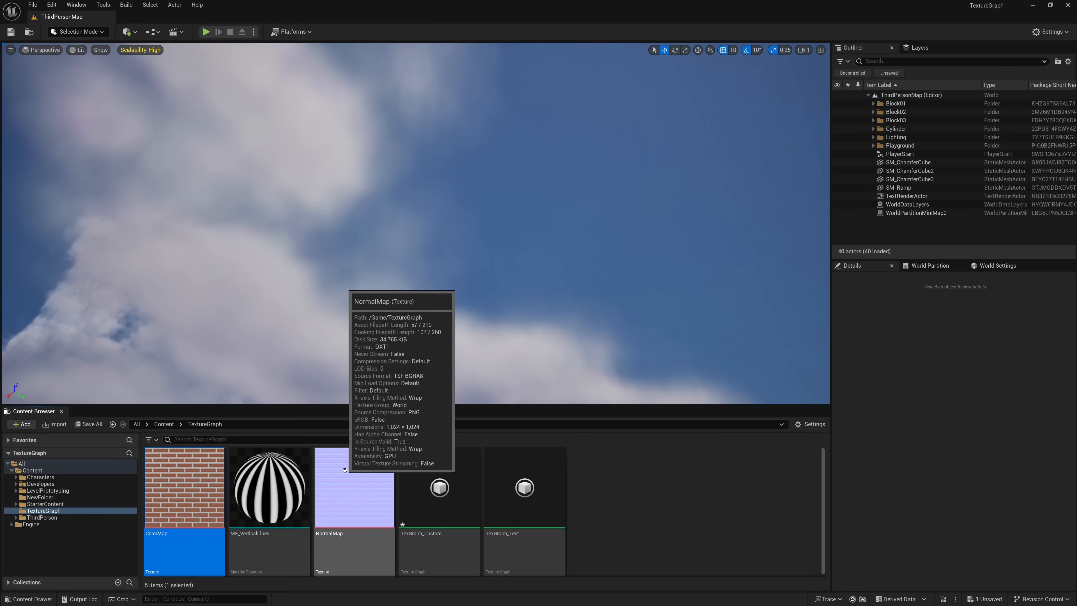
pyautogui.moveTo(185, 474)
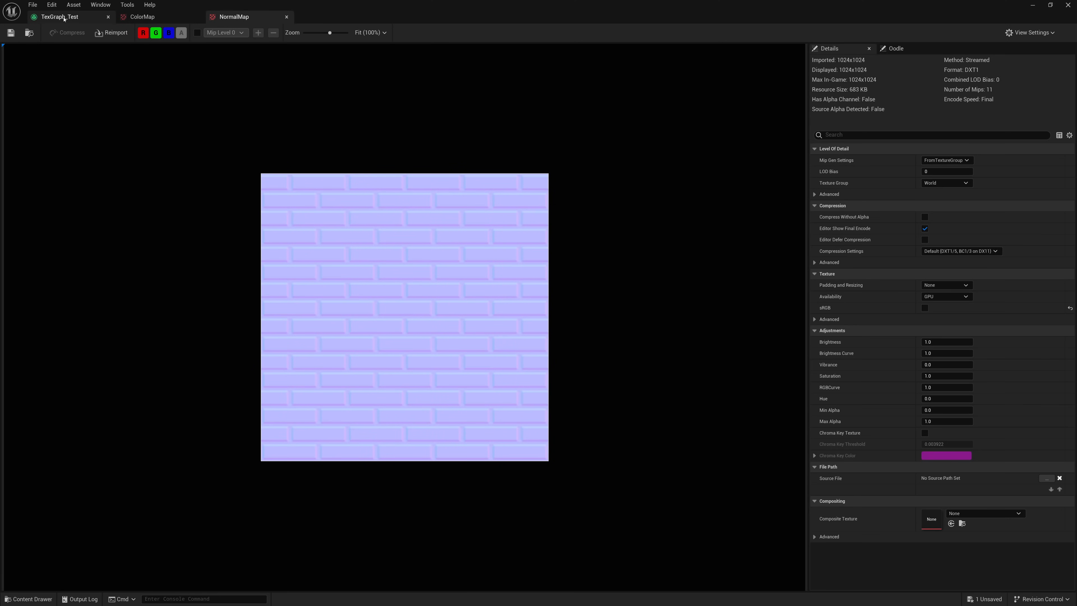
# - Return to TexGraph_Test and set the Pattern node's Repeat X and Repeat Y both to 10
pyautogui.click(64, 17)
pyautogui.click(248, 328)
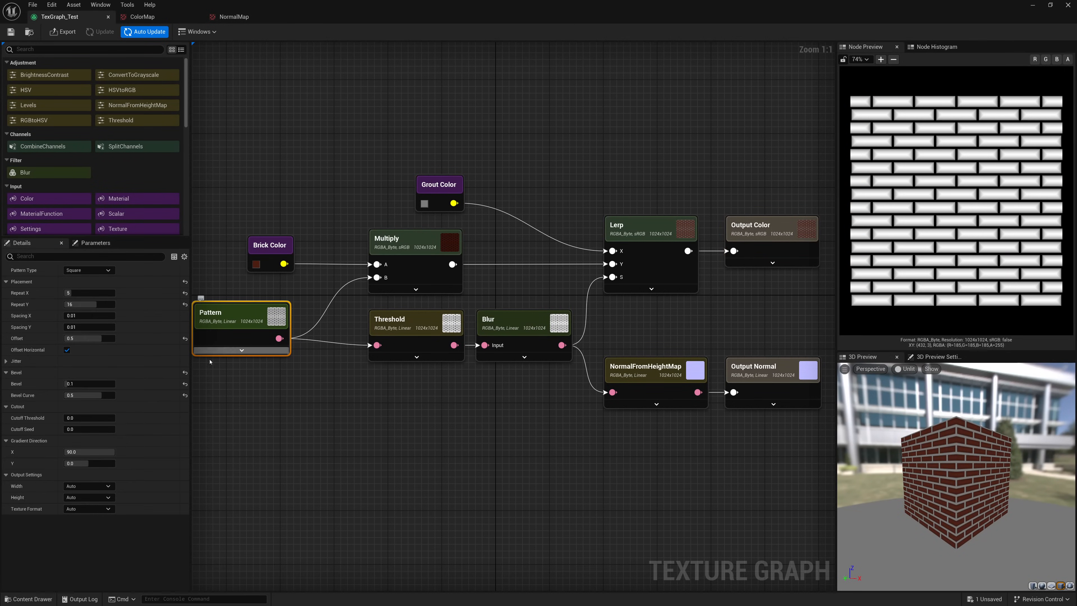
pyautogui.click(79, 294)
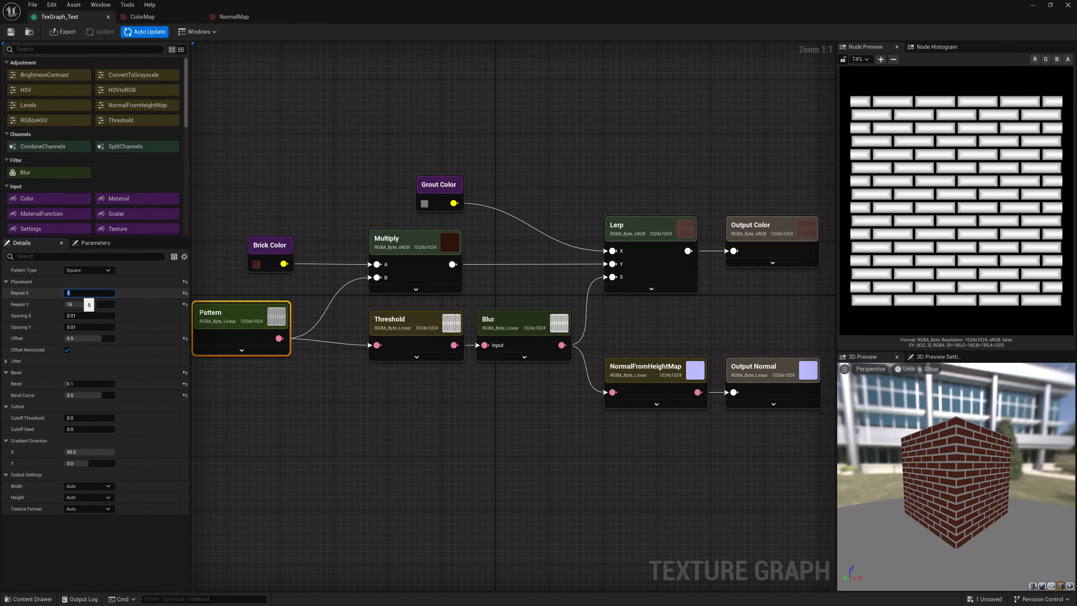
pyautogui.write('10')
pyautogui.press('Tab')
pyautogui.write('10')
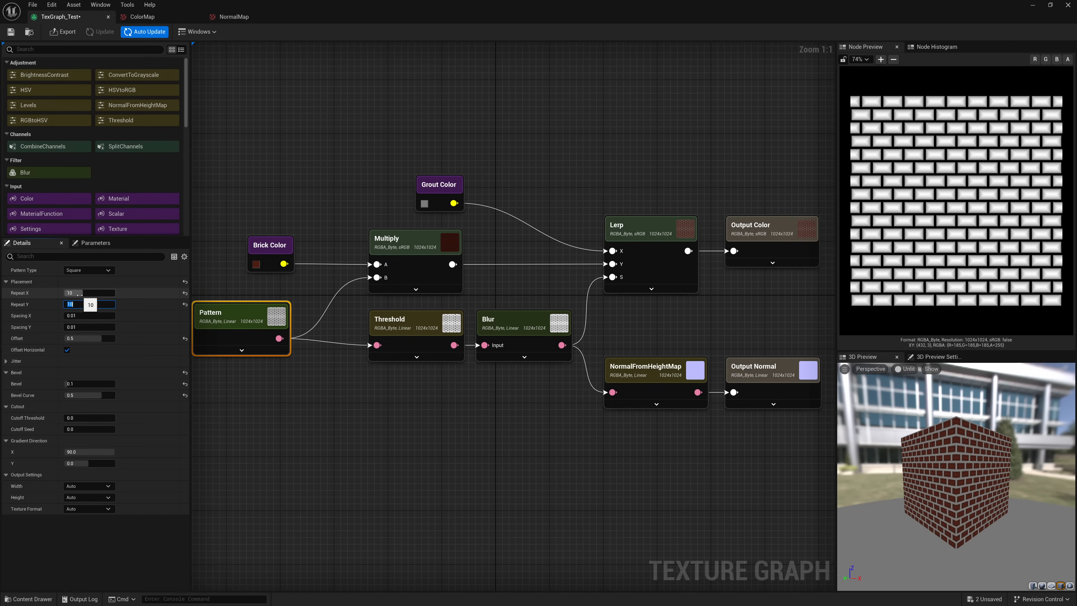
pyautogui.press('Return')
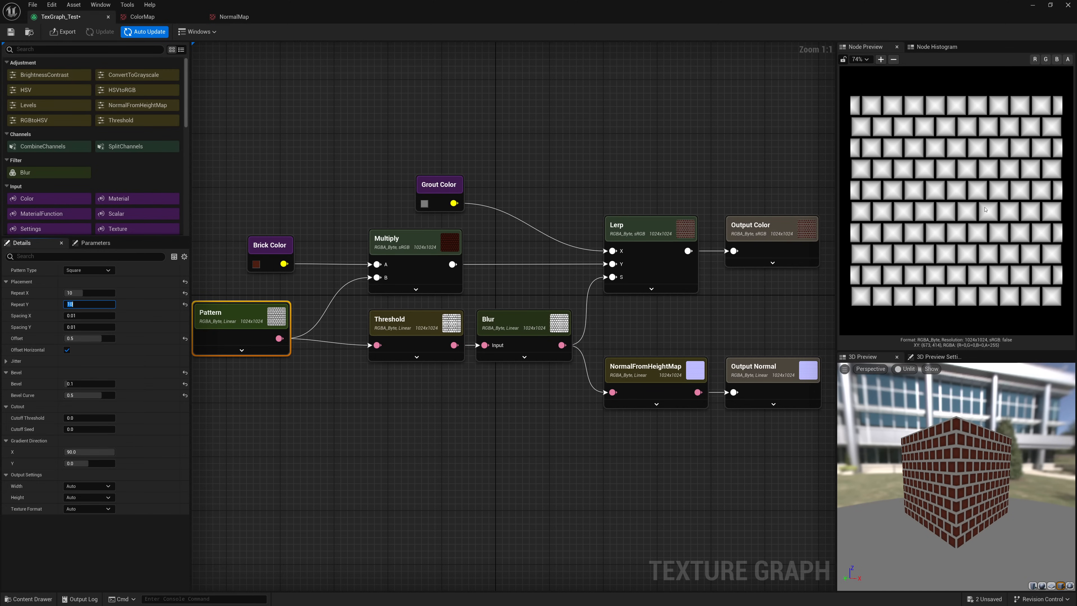
# - Preview the Output Color node's brick texture and export the graph's textures again
pyautogui.click(785, 237)
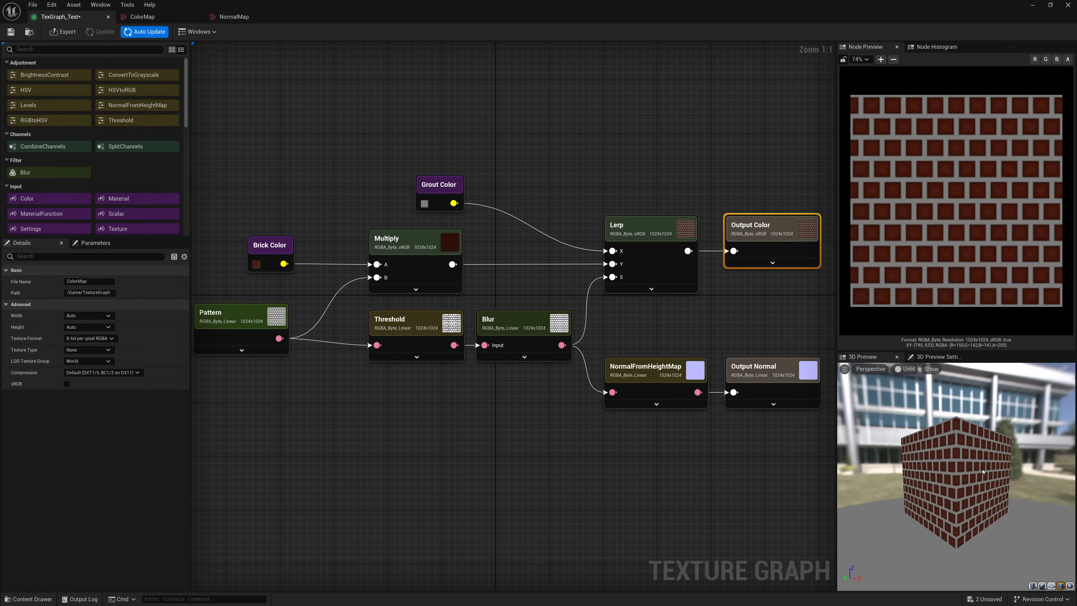
pyautogui.moveTo(1006, 429); pyautogui.dragTo(586, 365)
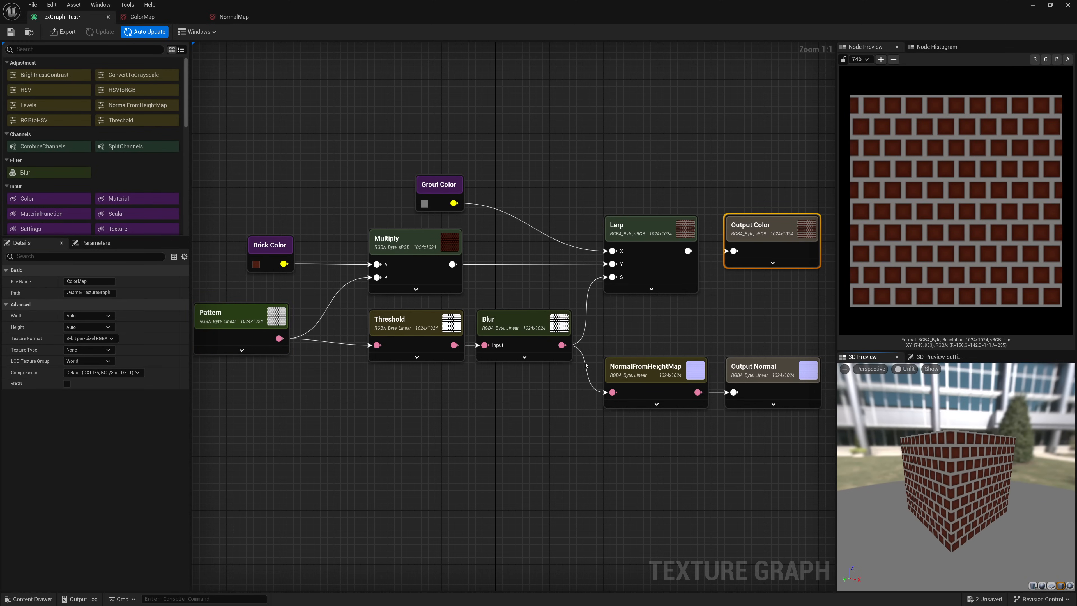
pyautogui.click(62, 31)
pyautogui.click(550, 393)
# - Switch to the UE5 Texture Graph First Look PDF in the browser and skim its slides from the title to the Overview
pyautogui.click(1032, 5)
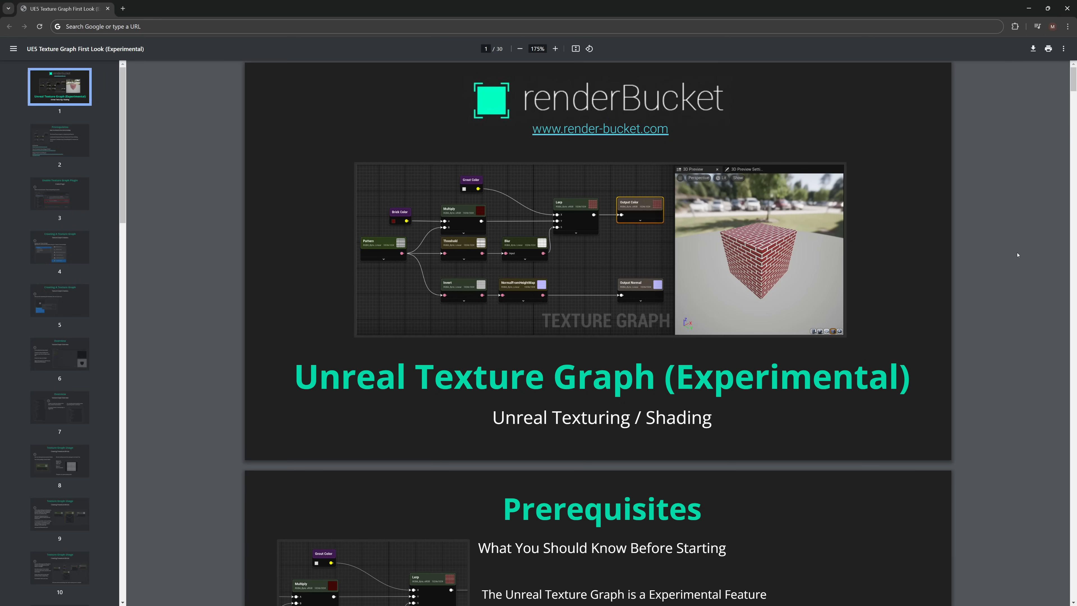
pyautogui.scroll(-12, 1015, 246)
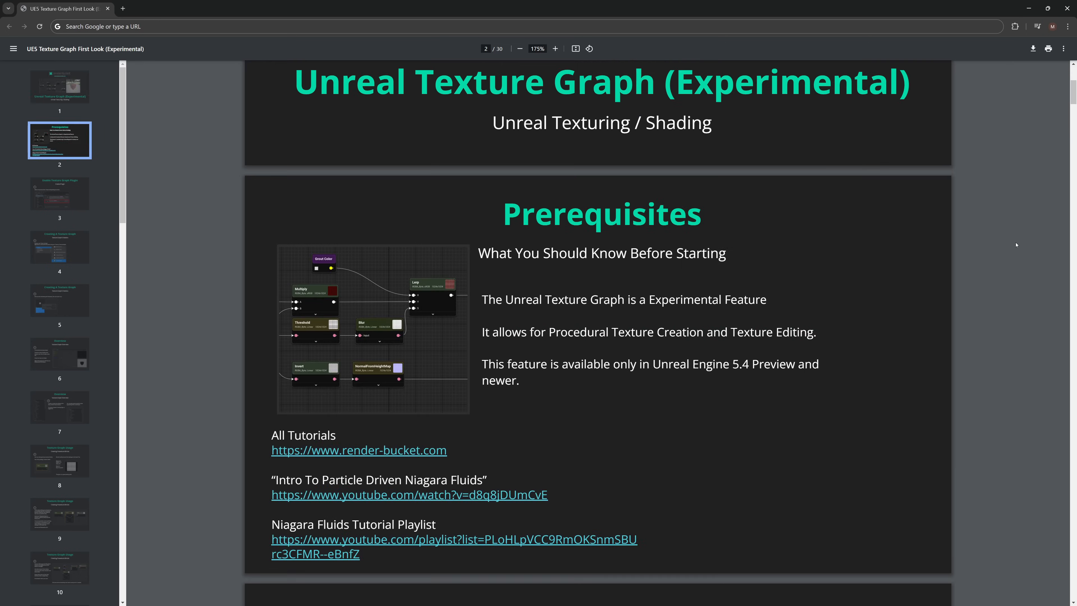
pyautogui.scroll(-20, 1016, 245)
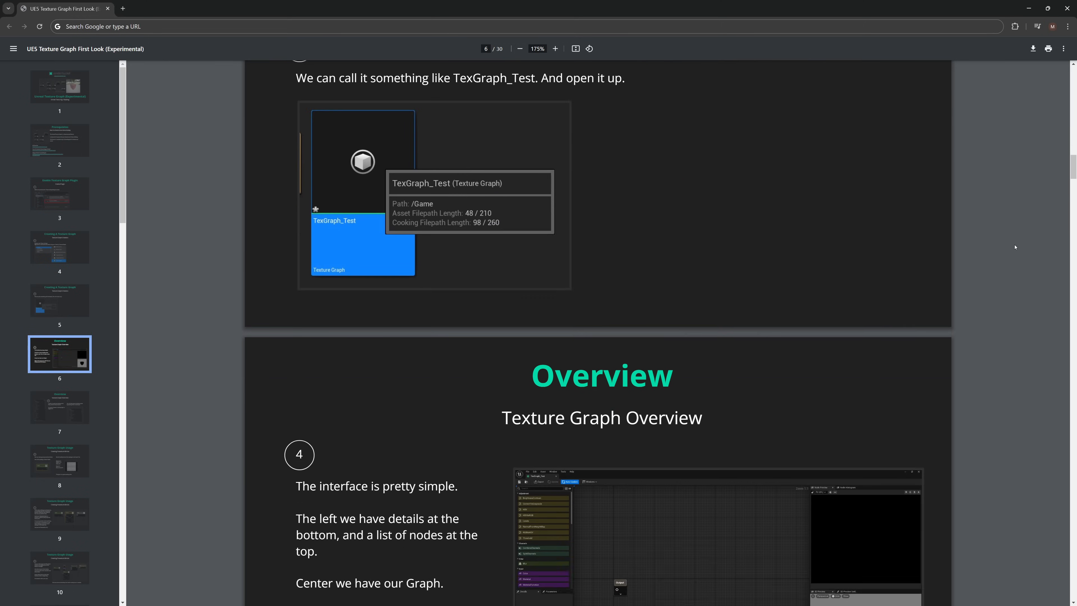